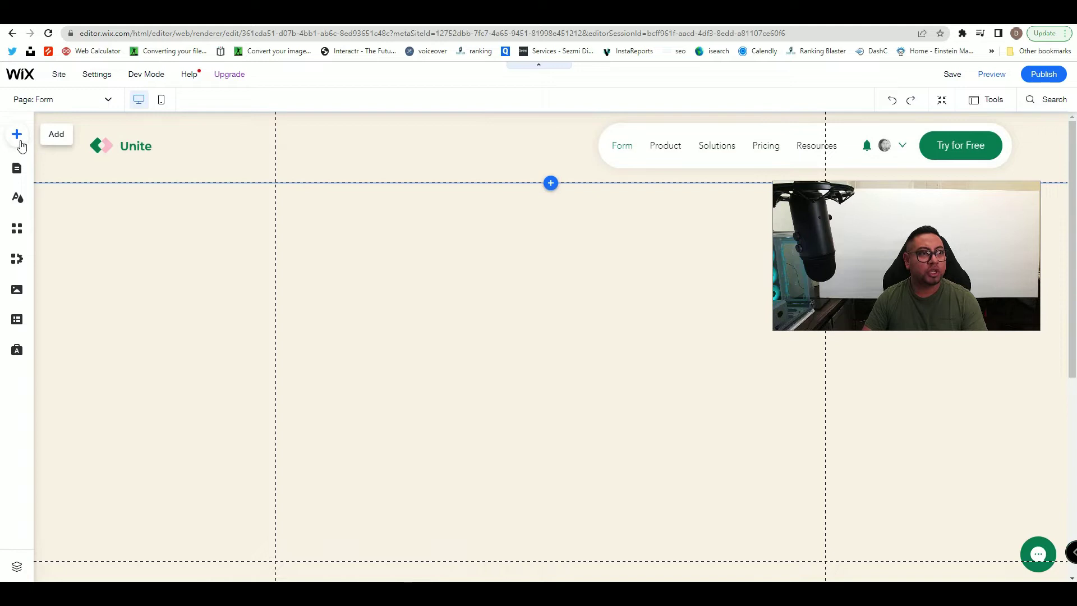
- Toggle Dev Mode on and back off, then bring up the Add to Site catalogue
left_click(148, 80)
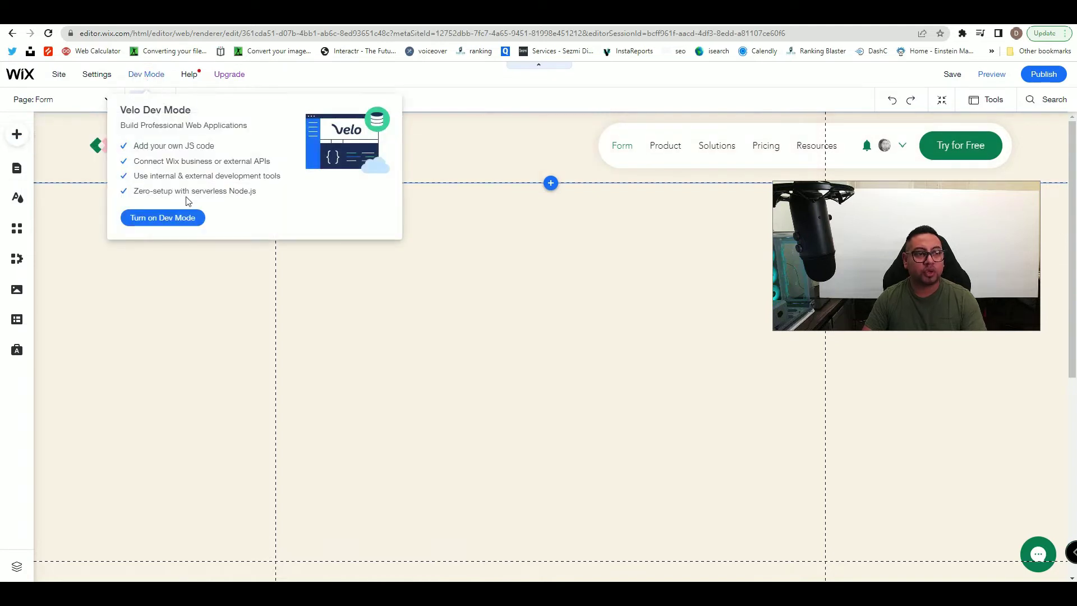
left_click(163, 219)
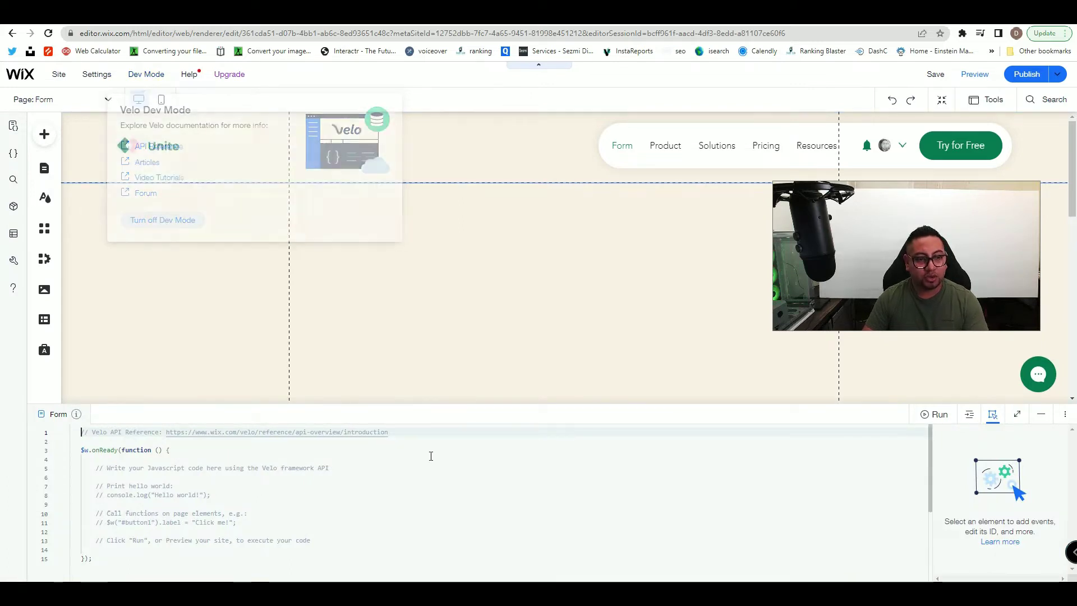
left_click(1044, 421)
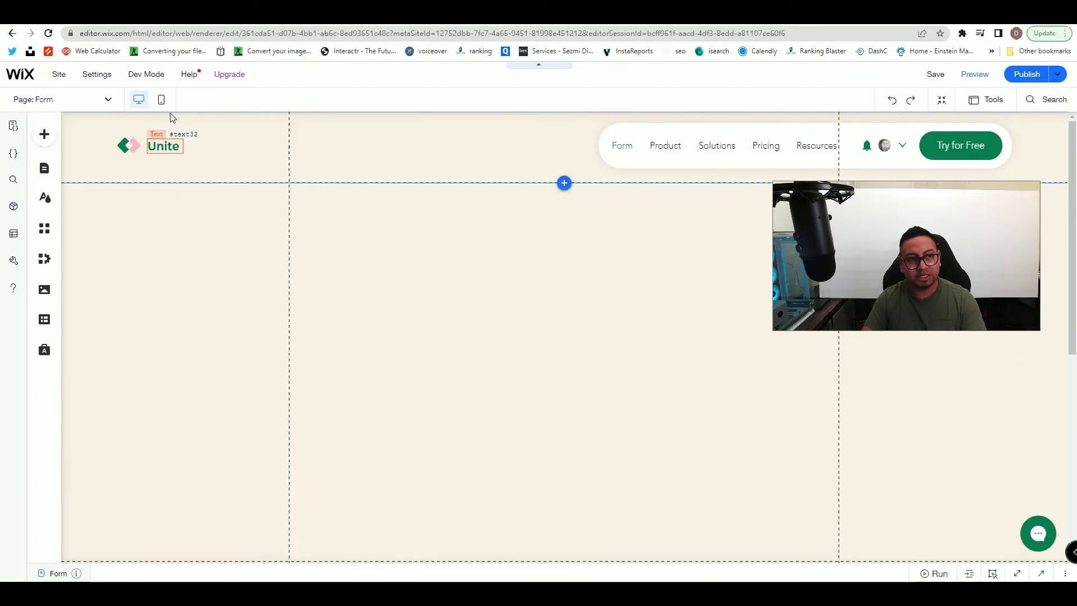
mouse_move(154, 76)
left_click(163, 221)
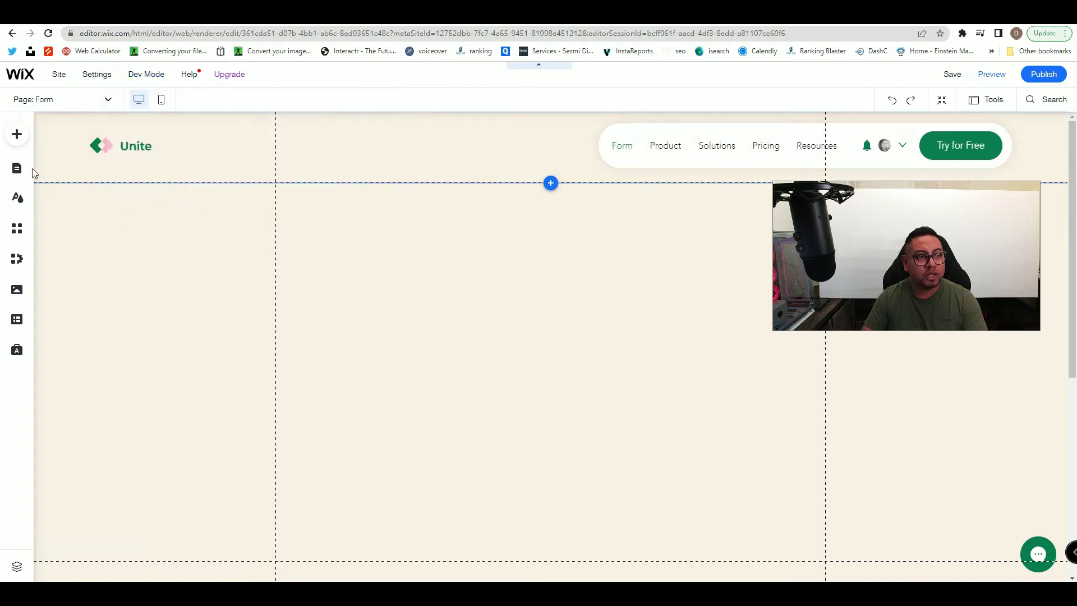
left_click(18, 134)
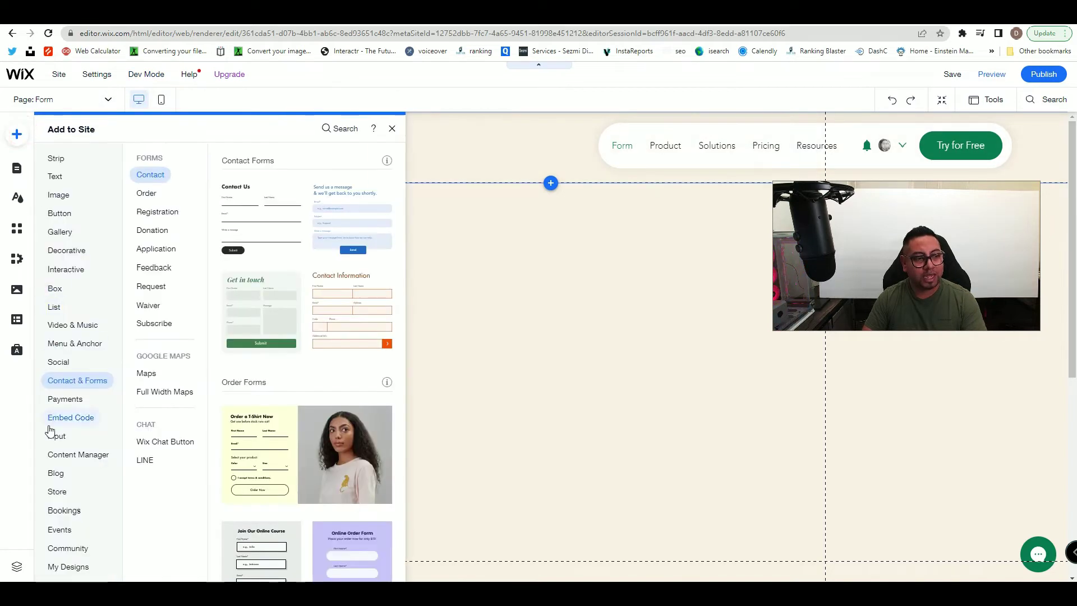
- Place the Contact Us form template from Contact & Forms onto the page
left_click(61, 440)
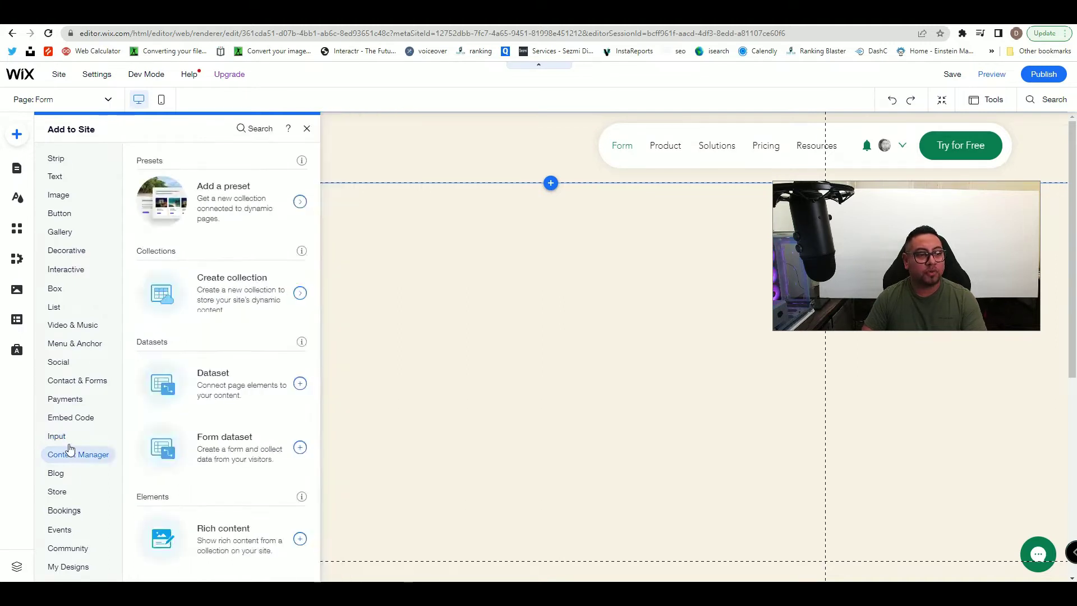
mouse_move(62, 384)
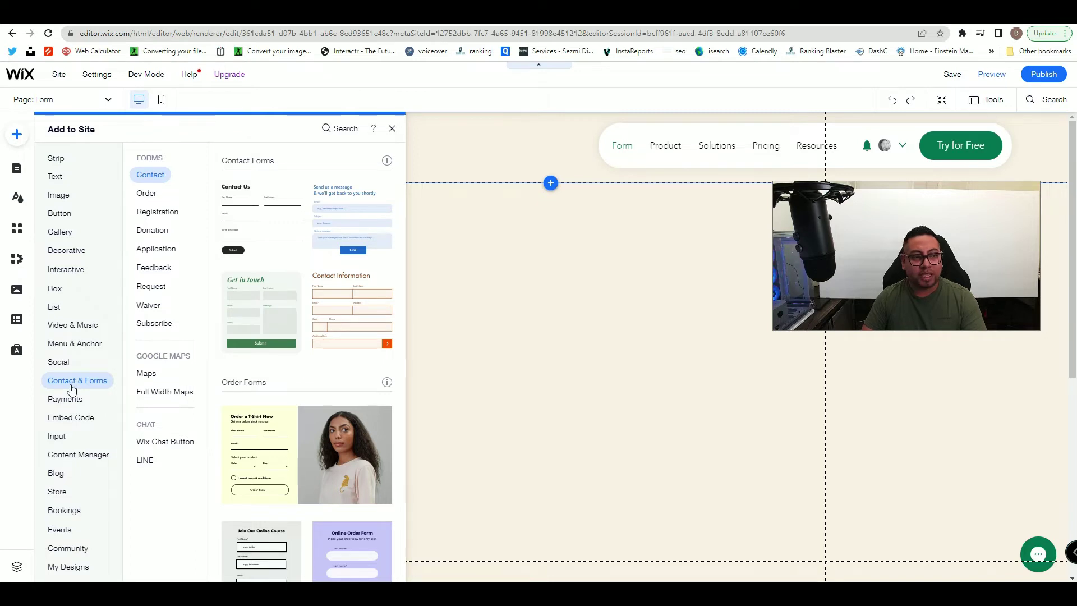
mouse_move(85, 401)
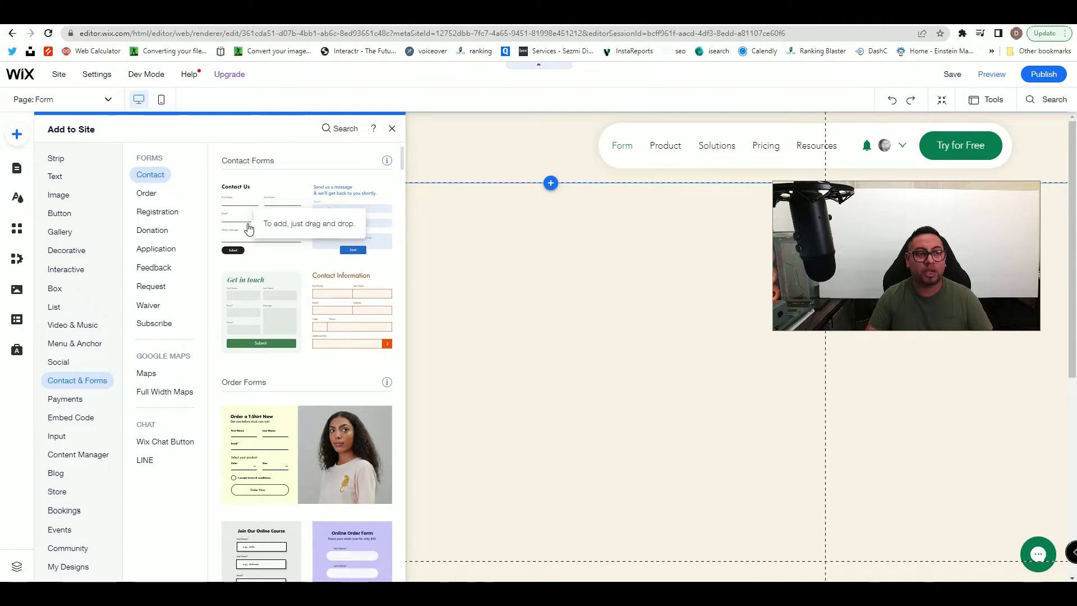
left_click(249, 227)
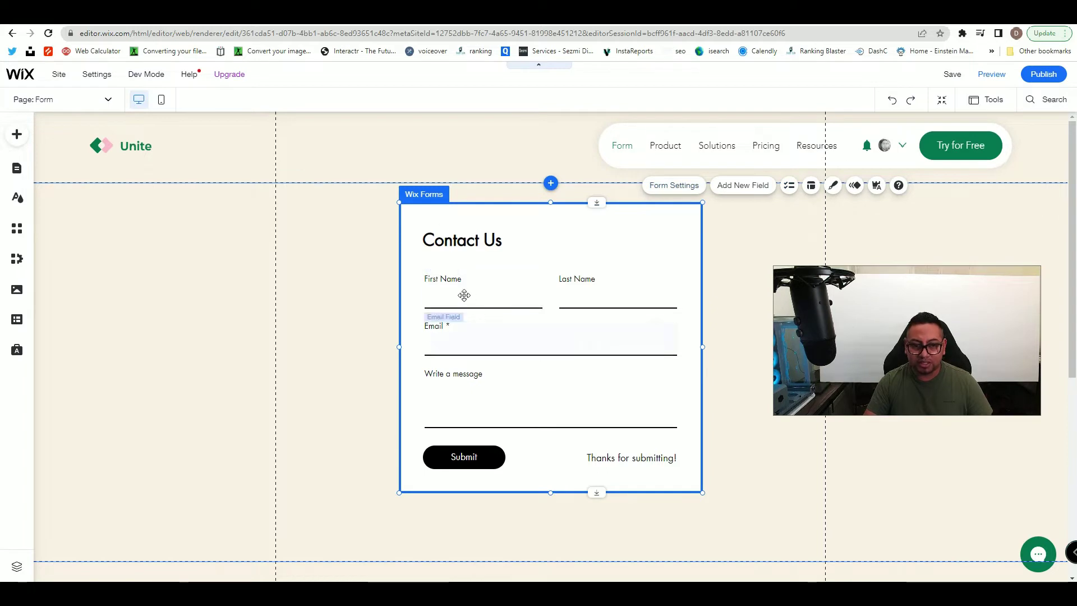
- Delete the message field and the Last Name field from the form
left_click(461, 391)
key("Delete")
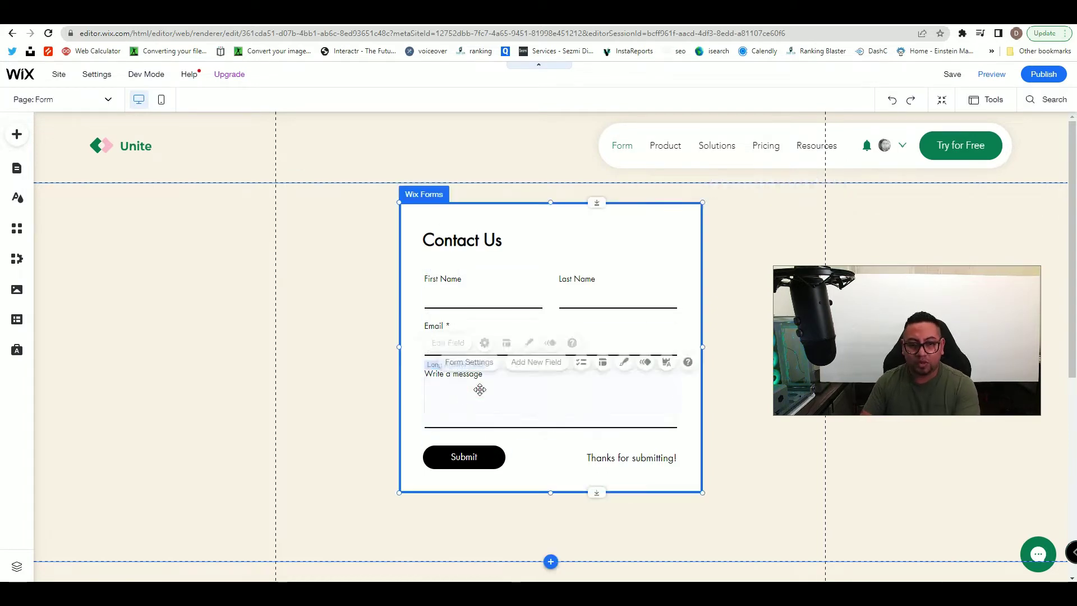
left_click(560, 328)
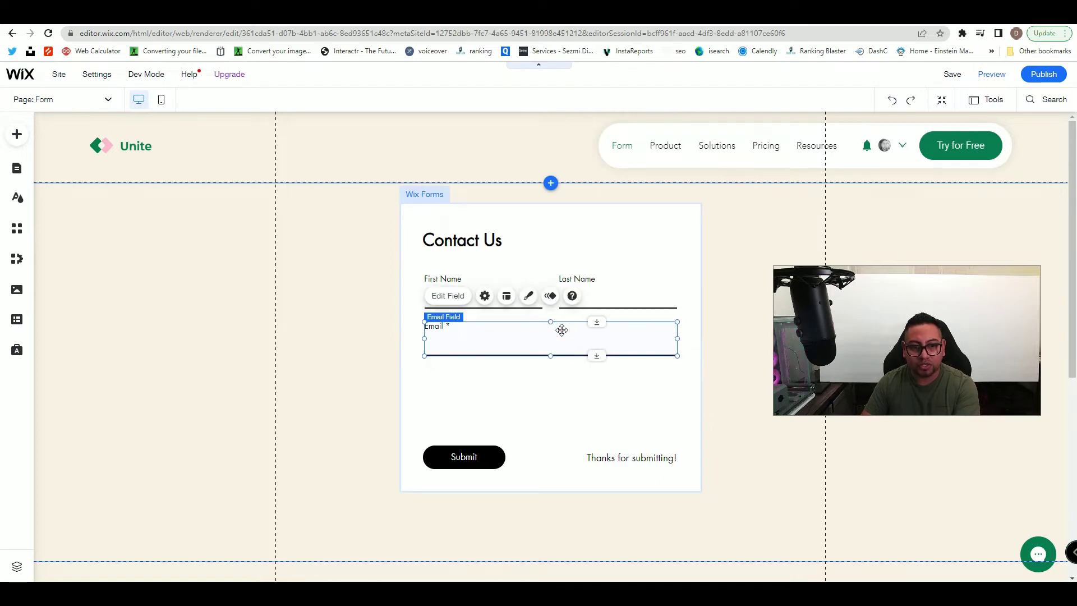
left_click(620, 292)
key("Delete")
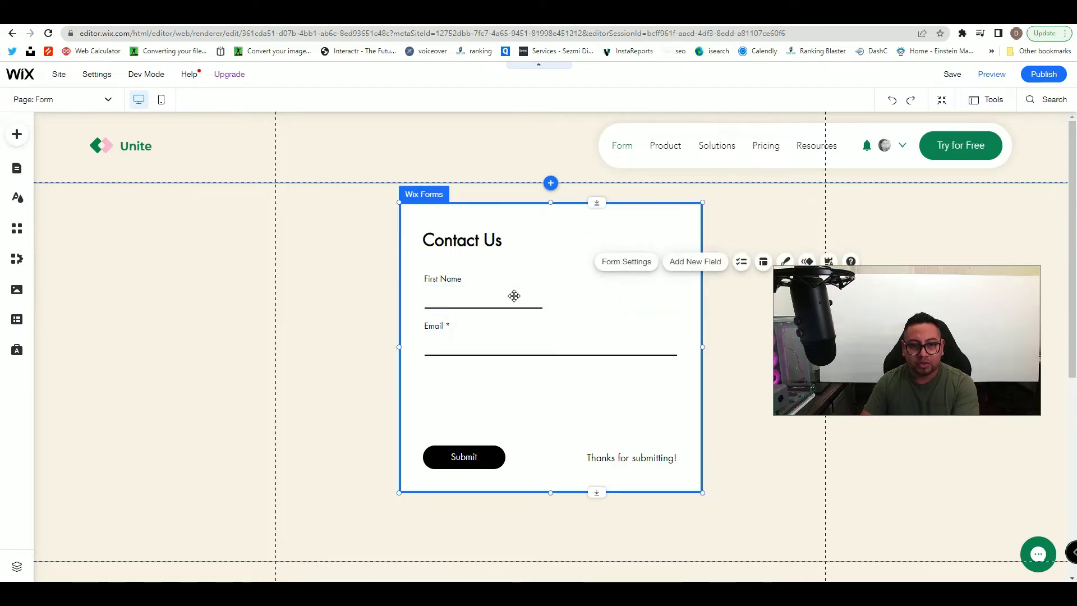
- Rename the First Name field's title to Full Name
left_click(514, 295)
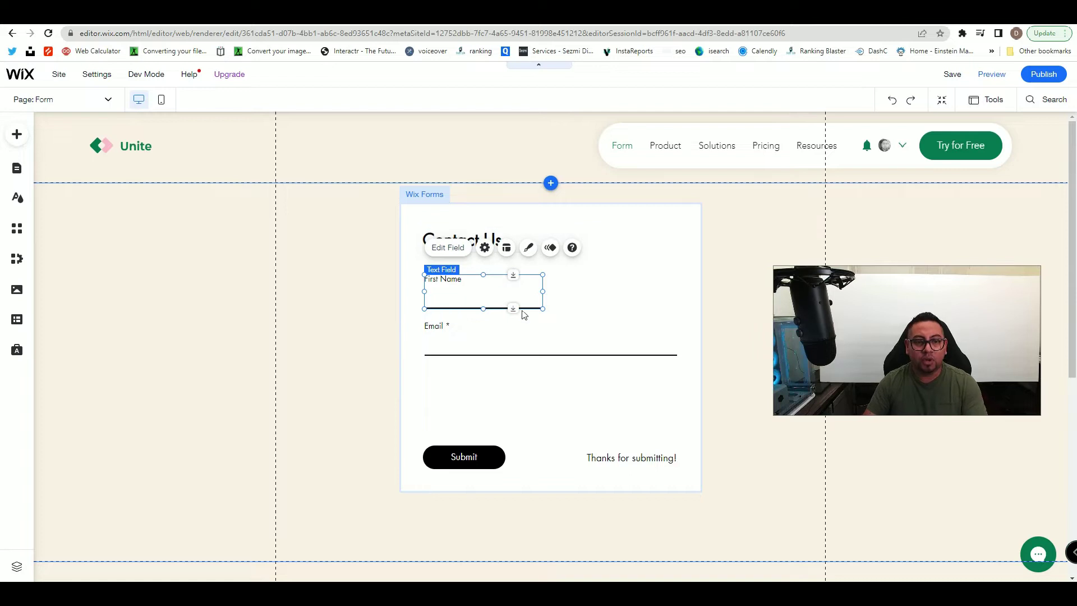
left_click(443, 247)
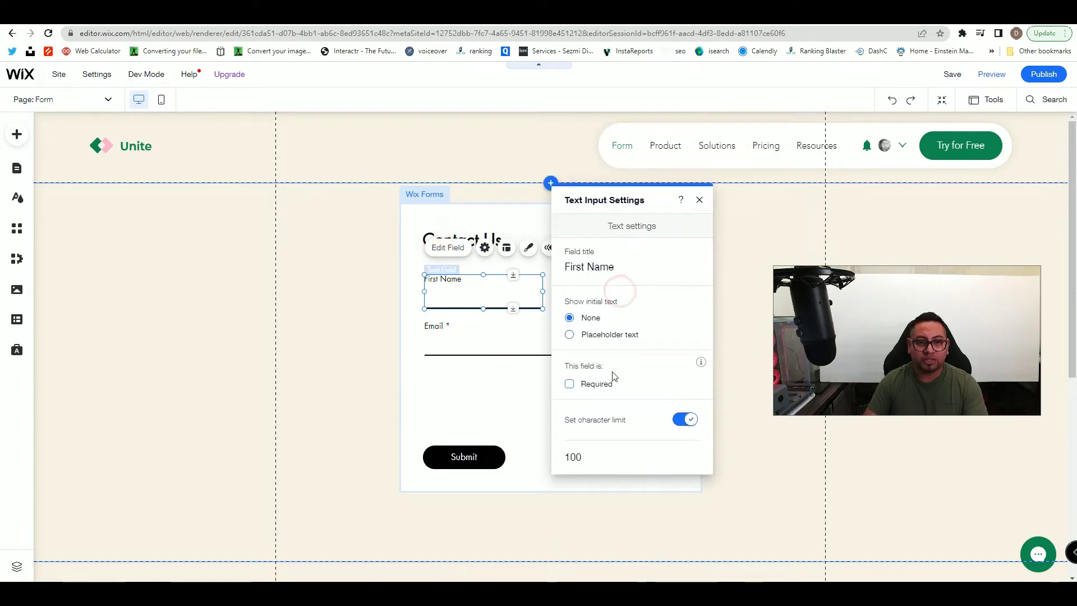
left_click(619, 270)
type("Full")
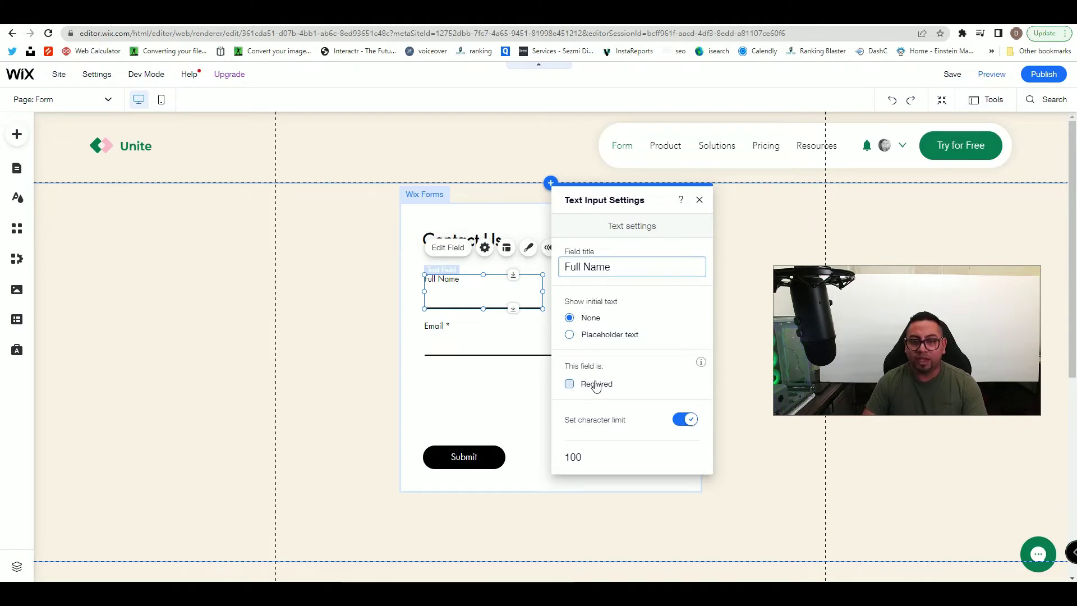
left_click(699, 202)
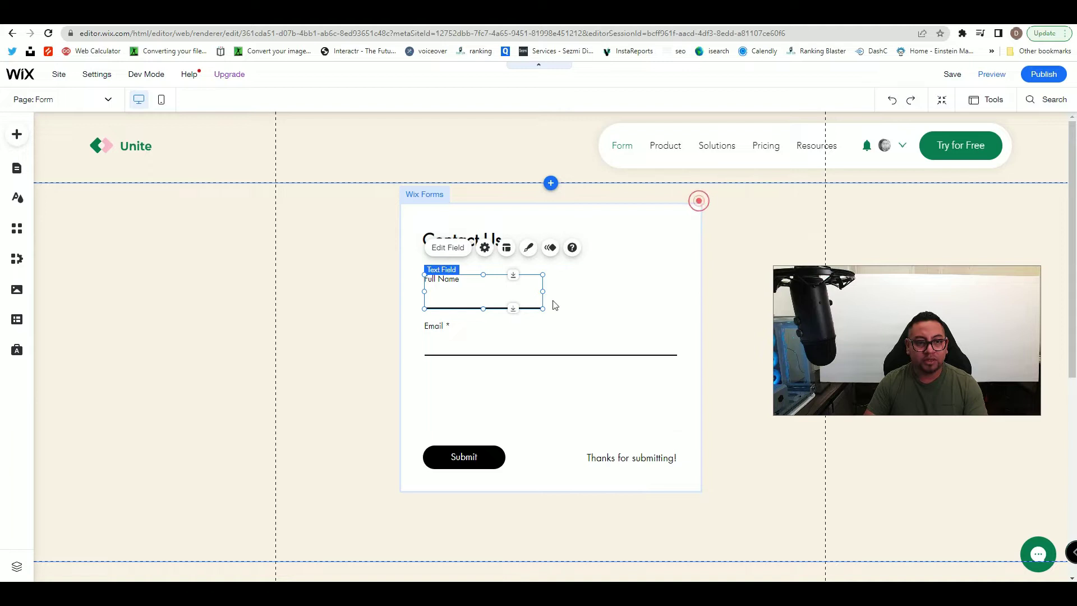
- Add a Phone field to the form and size it beside Full Name
right_click(497, 299)
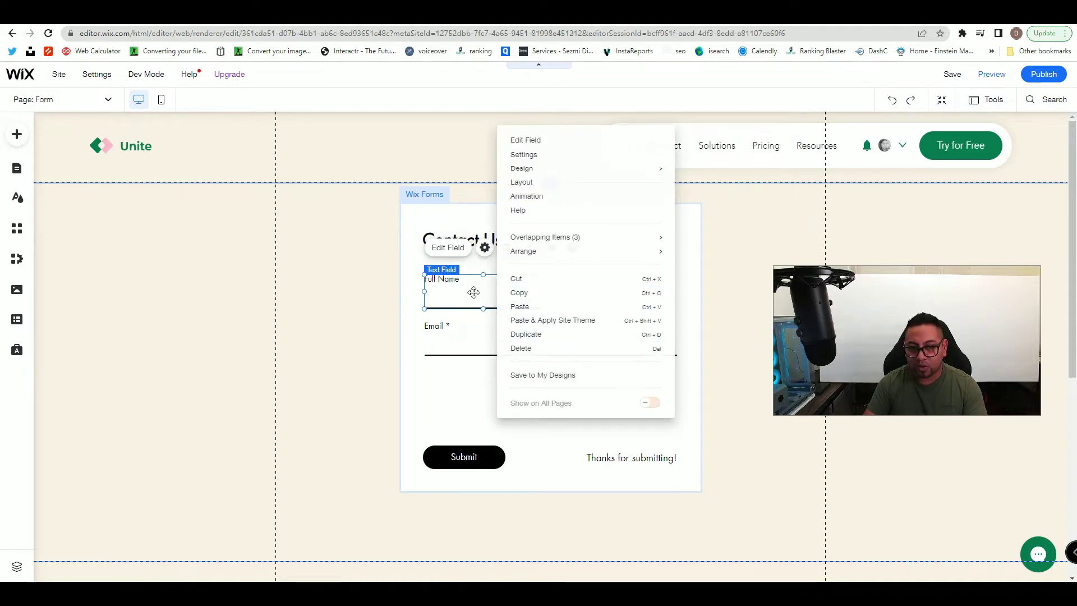
left_click(694, 246)
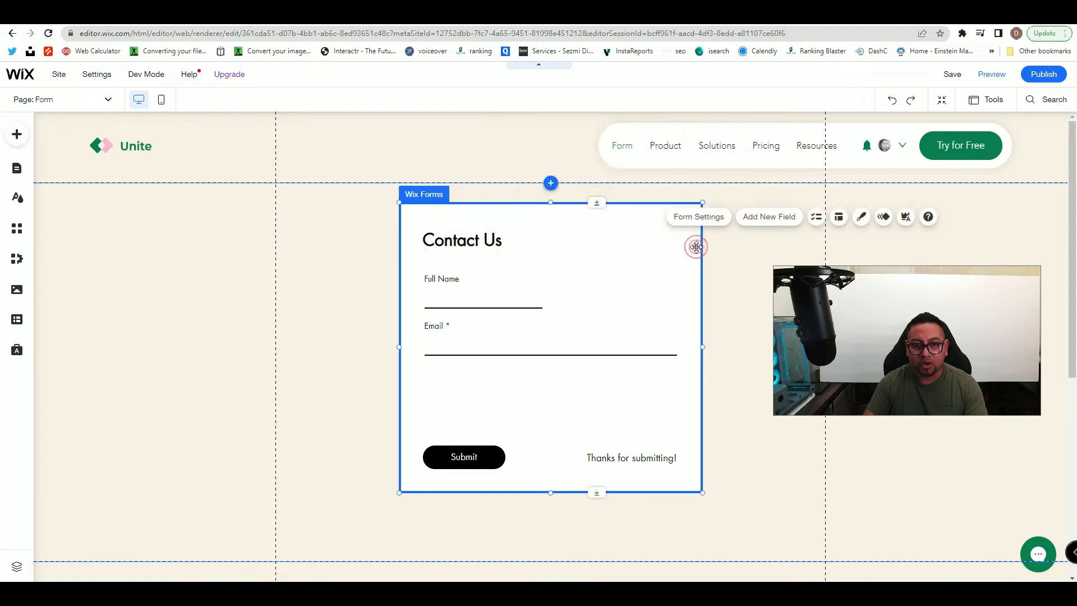
left_click(778, 223)
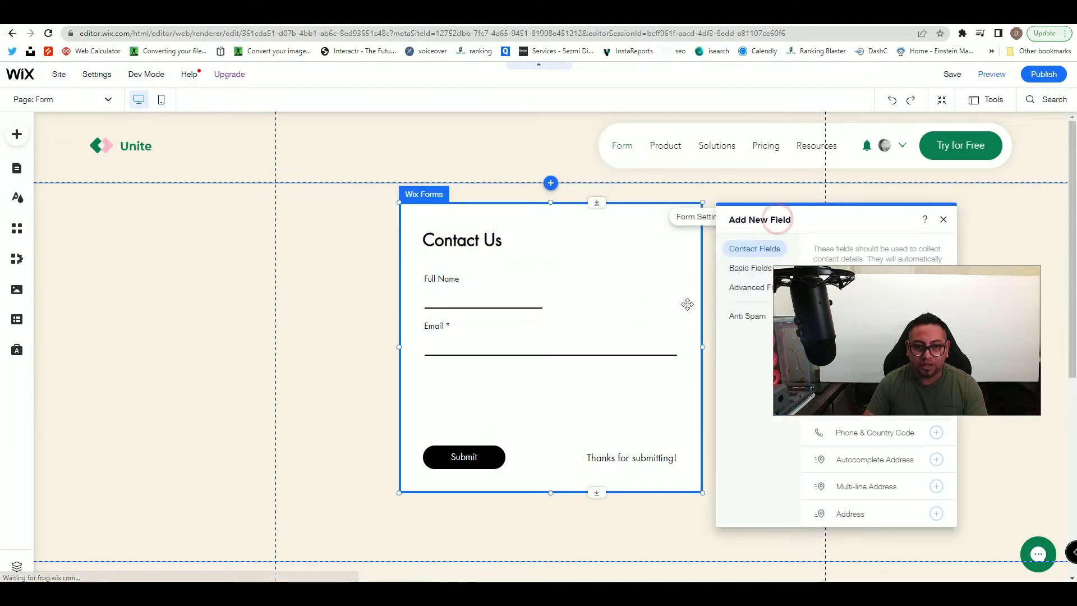
left_click_drag(592, 196, 311, 135)
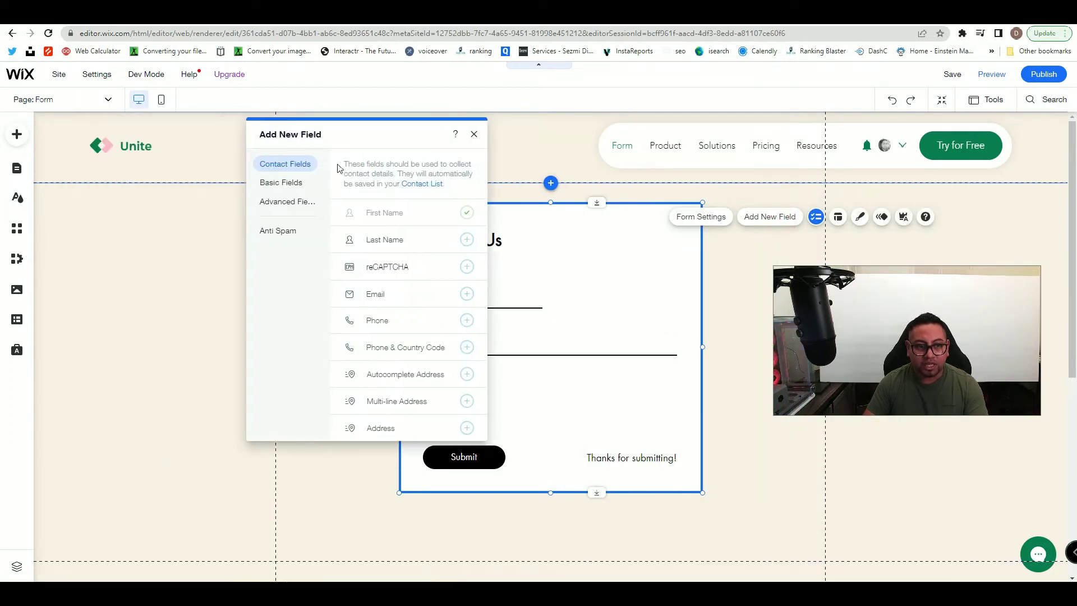
left_click(466, 321)
left_click(548, 400)
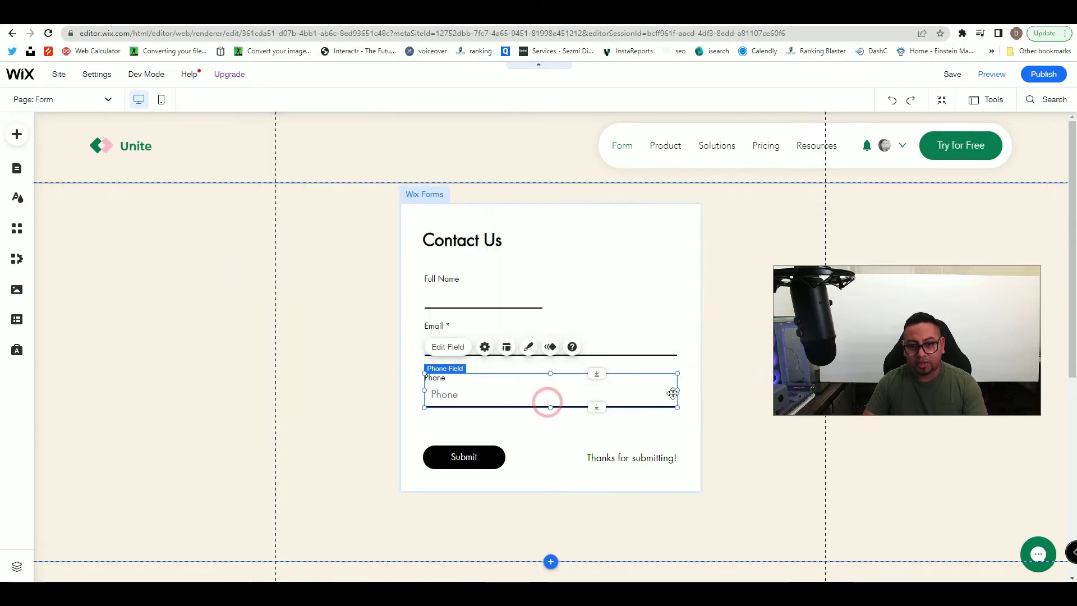
left_click_drag(676, 391, 617, 287)
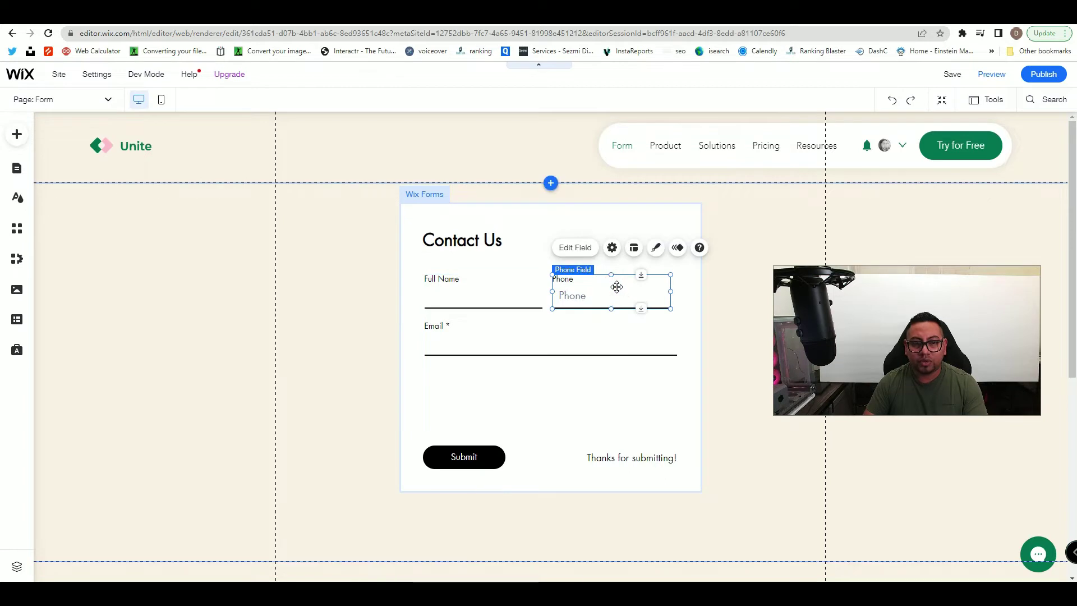
- Set the Phone field's placeholder to Phone Number and remove its title
left_click(612, 248)
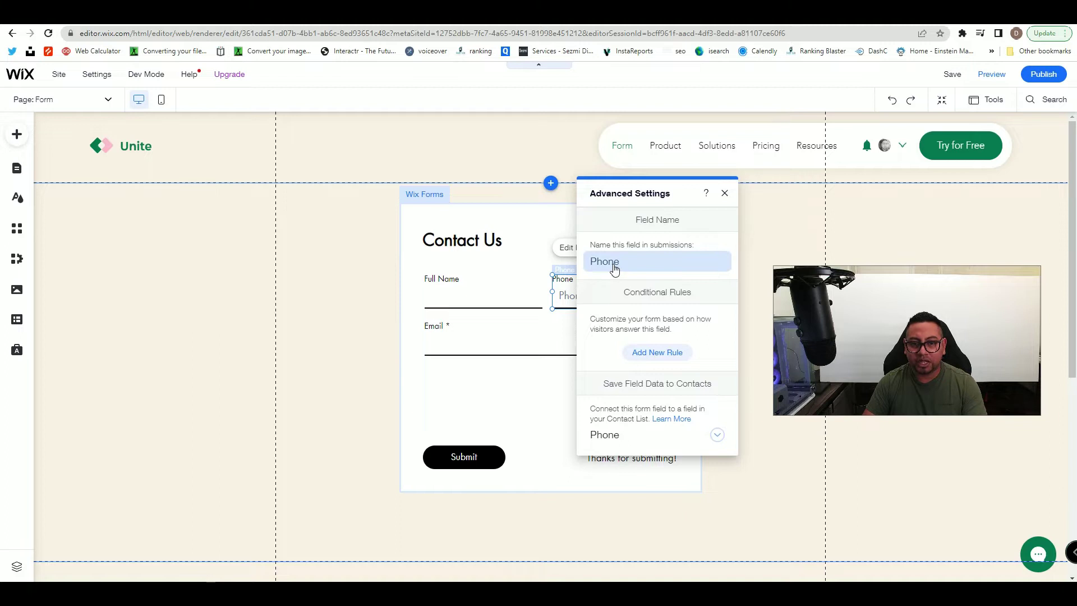
left_click(724, 193)
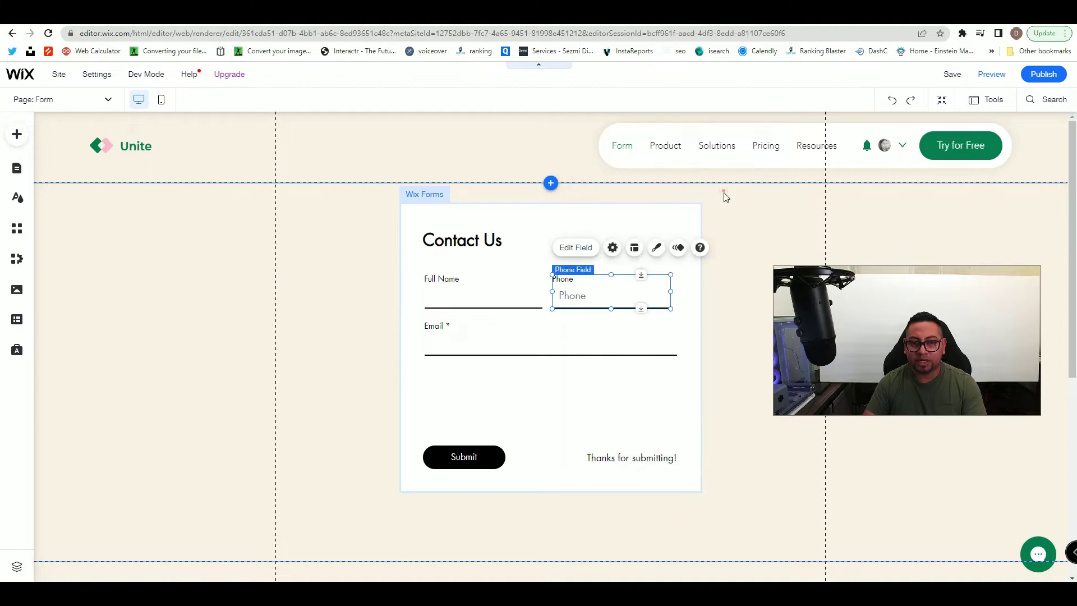
left_click(581, 249)
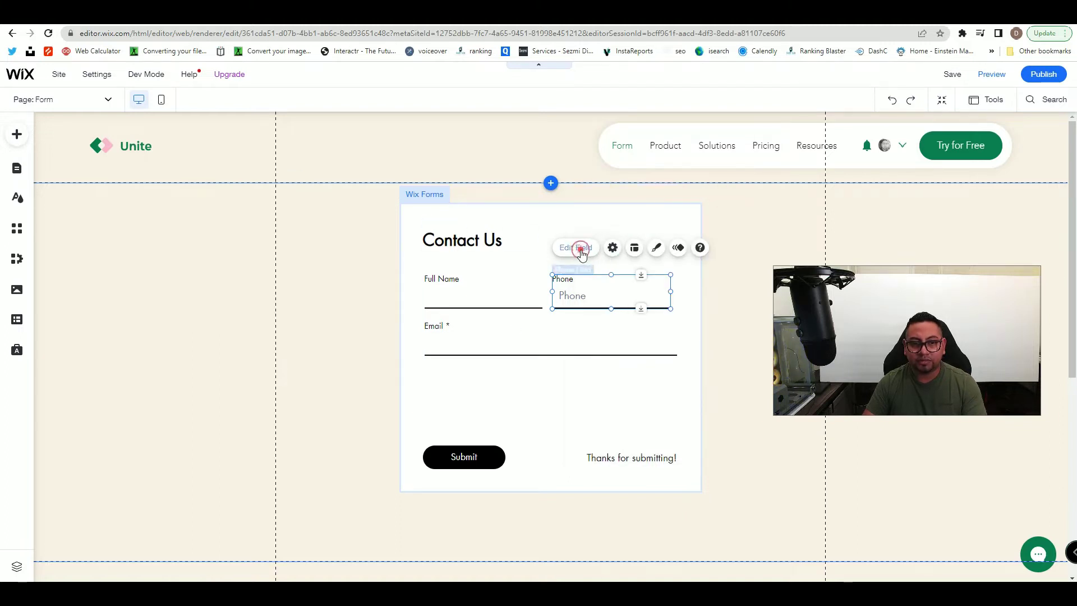
left_click(426, 323)
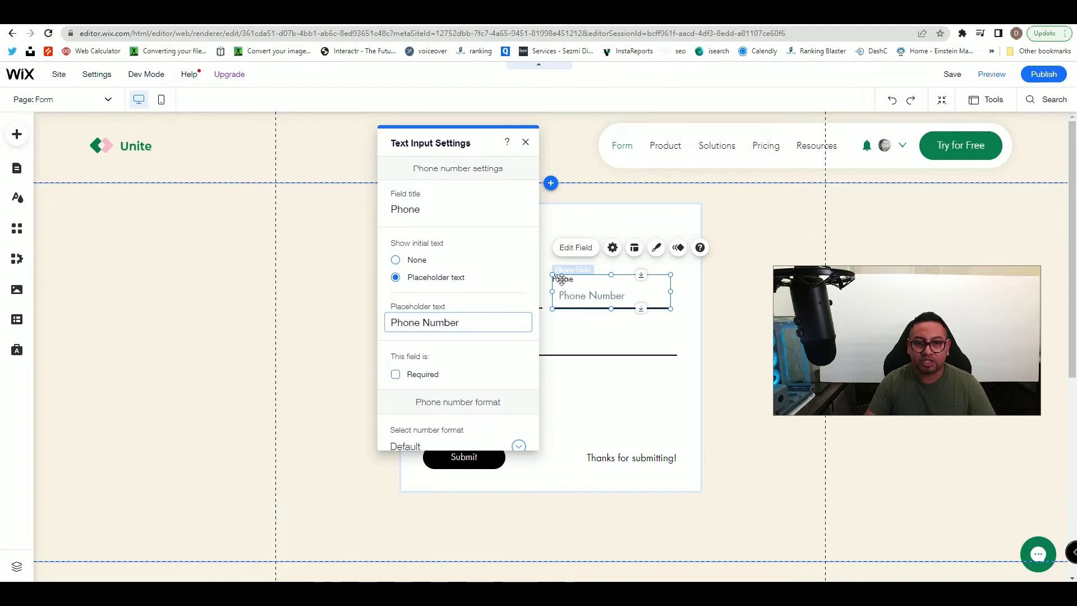
double_click(408, 205)
key("BackSpace")
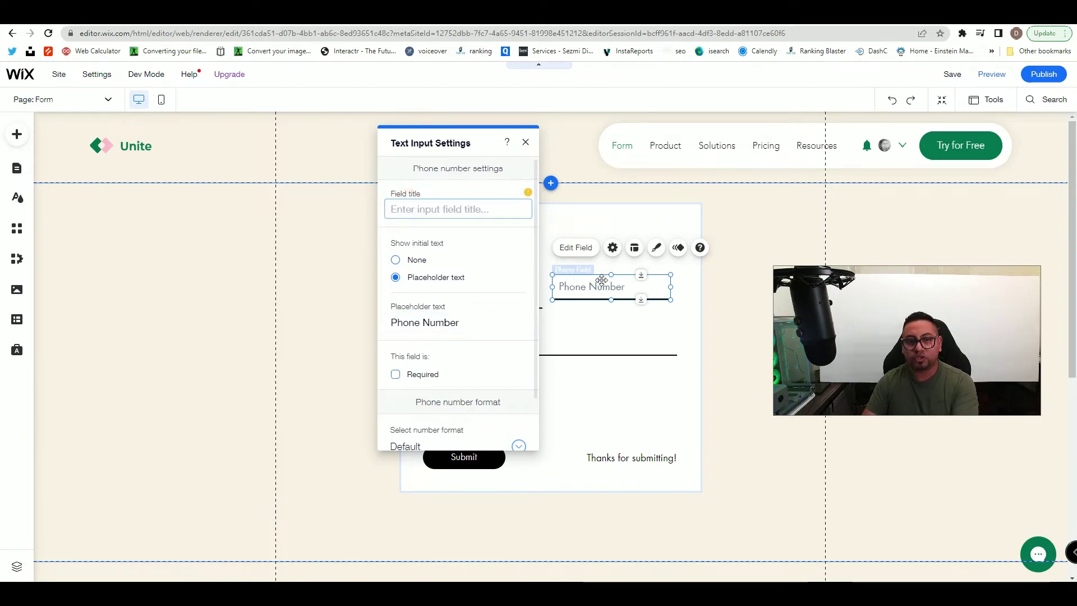
mouse_move(525, 197)
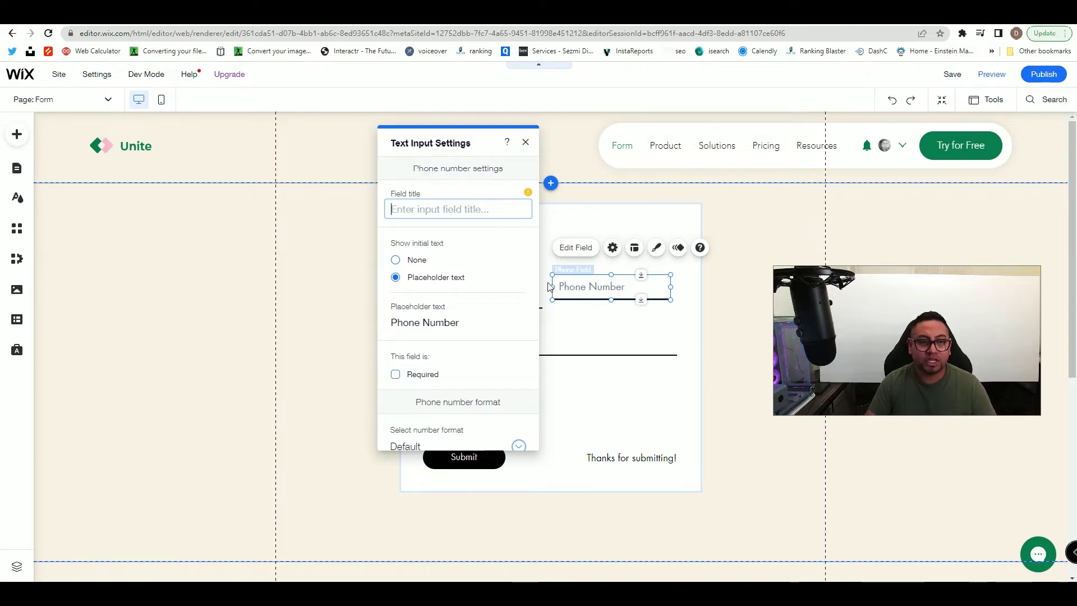
scroll(426, 409, "down", 1)
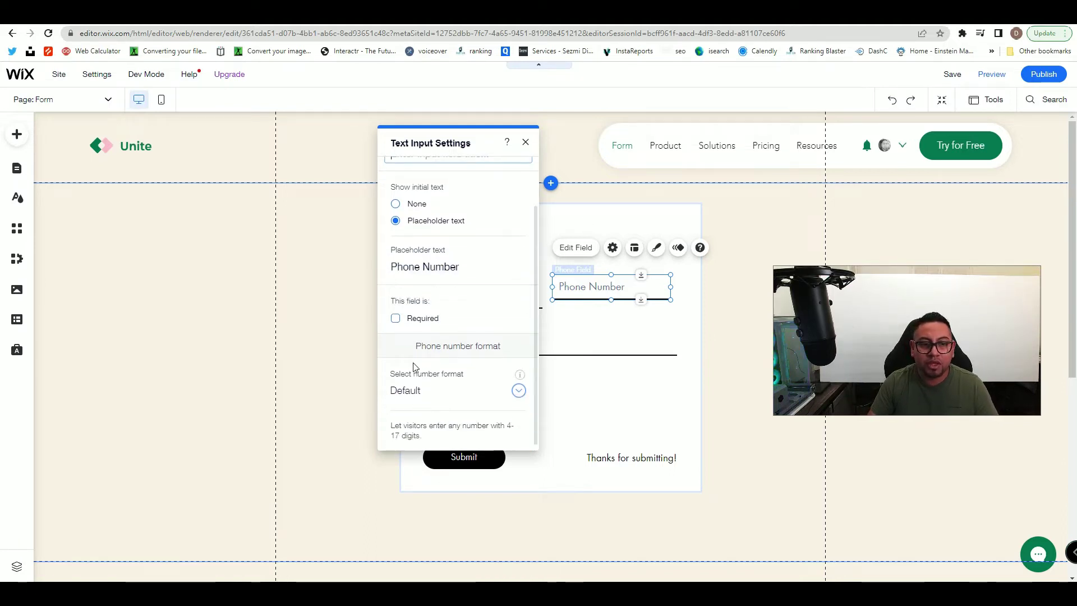
scroll(423, 396, "up", 1)
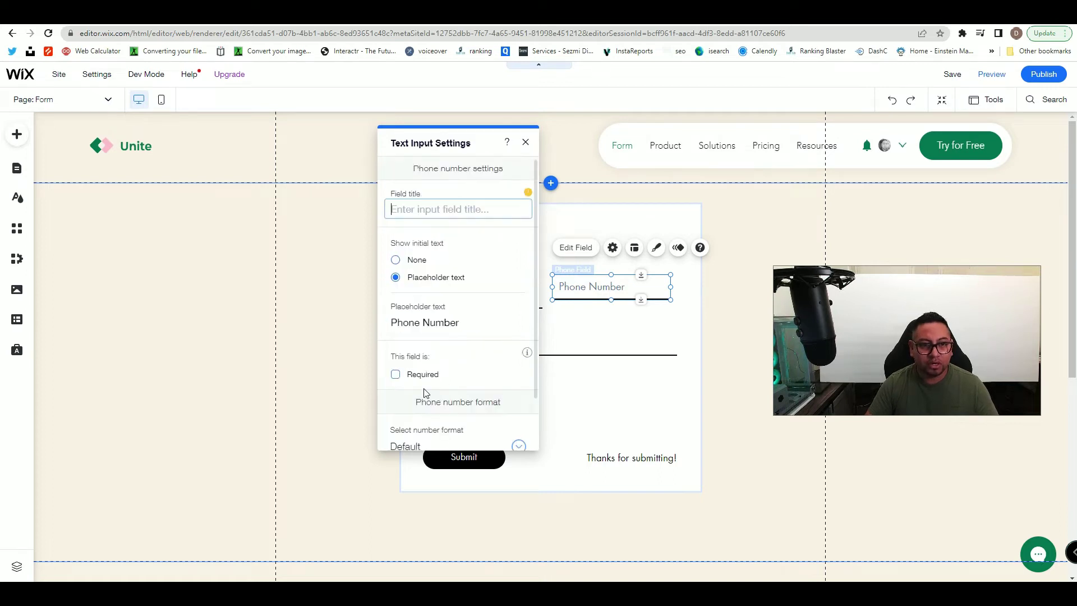
left_click(525, 142)
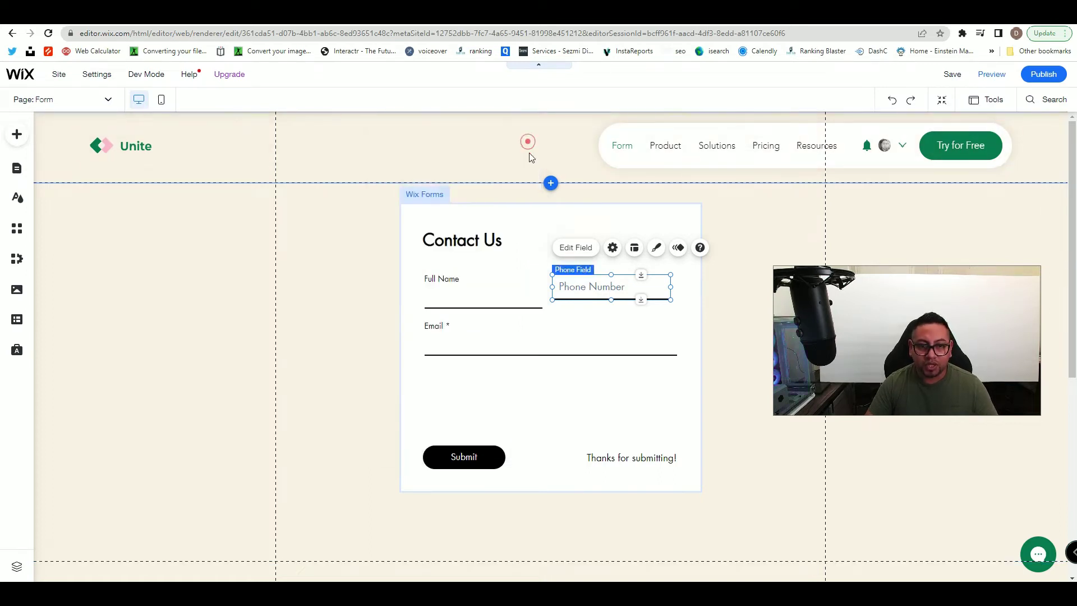
- Browse the Basic, Advanced and Contact field lists to find the Address field
left_click(520, 348)
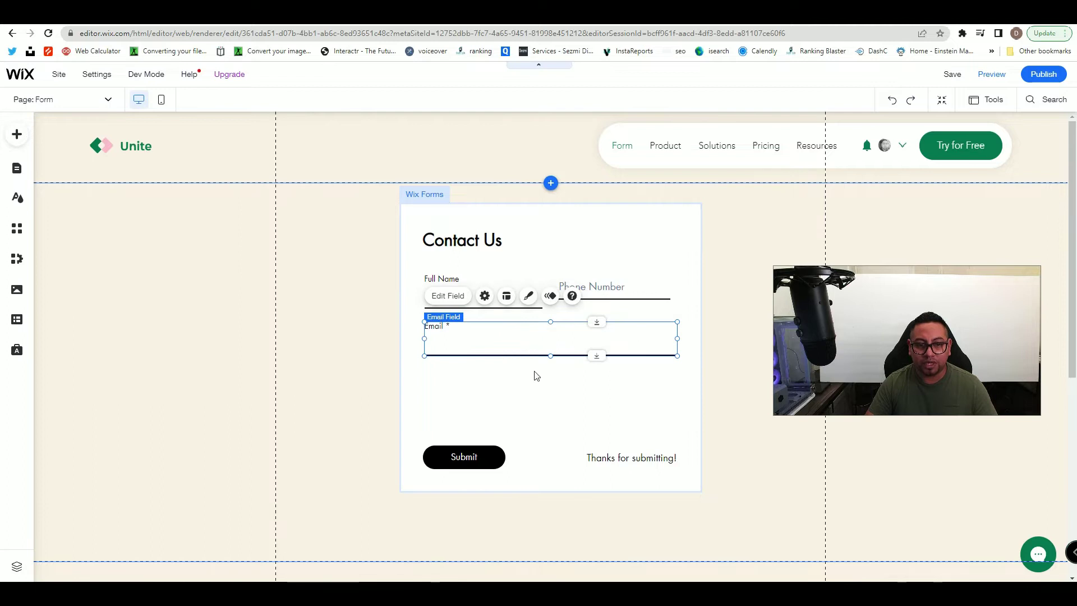
left_click(535, 394)
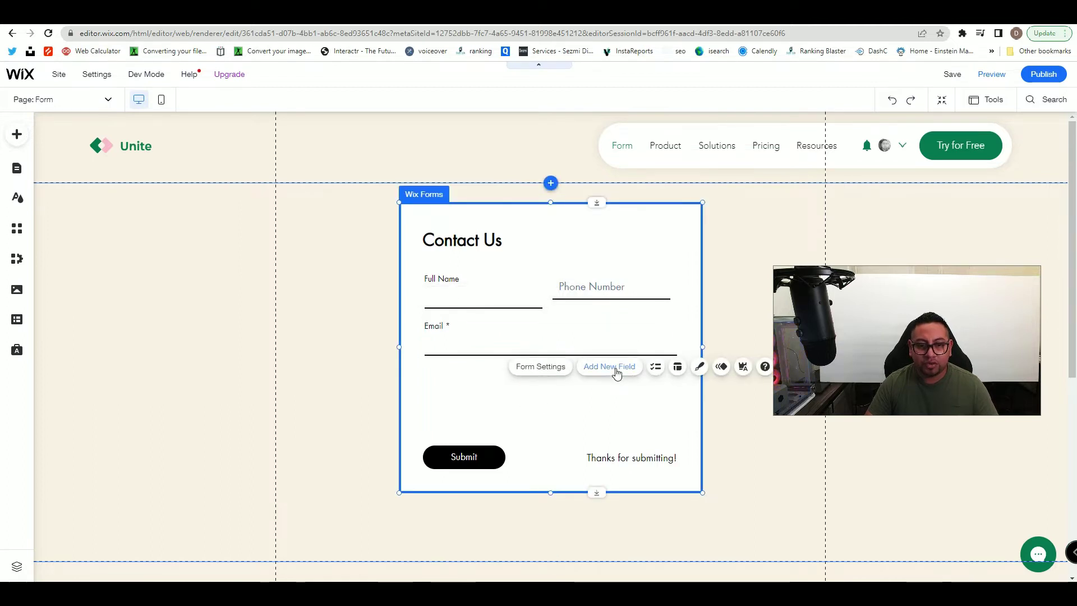
left_click(615, 367)
left_click_drag(808, 216, 481, 160)
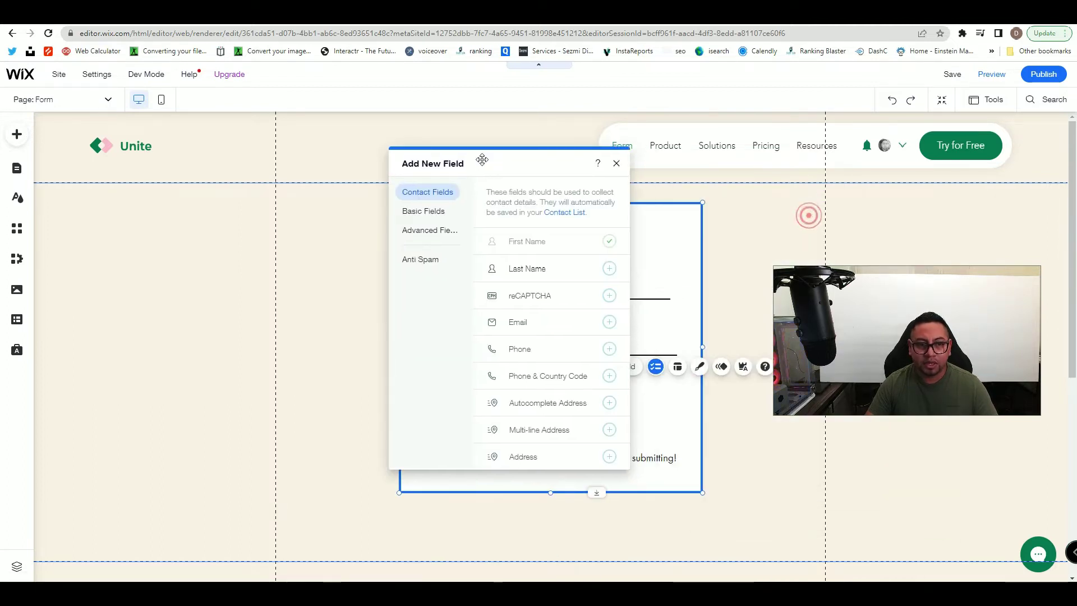
left_click(431, 213)
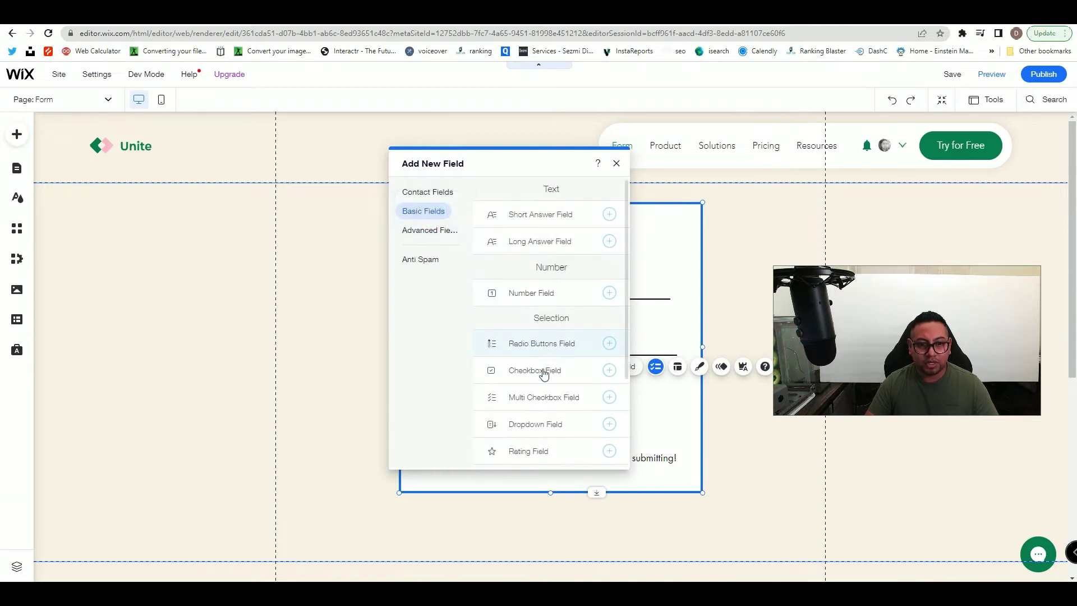
scroll(517, 395, "down", 1)
scroll(517, 396, "down", 2)
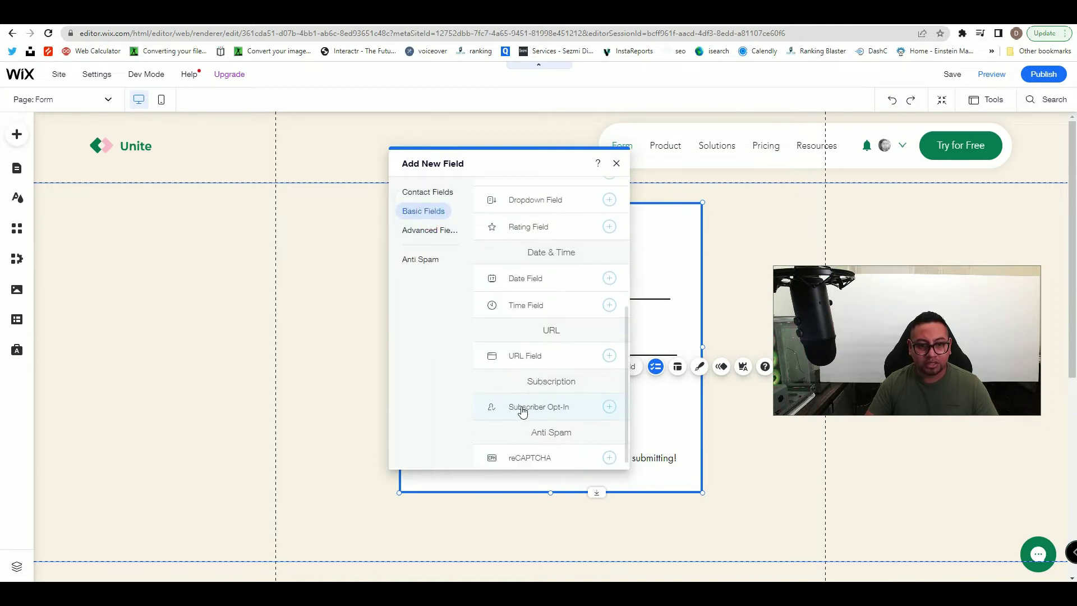
scroll(563, 426, "up", 3)
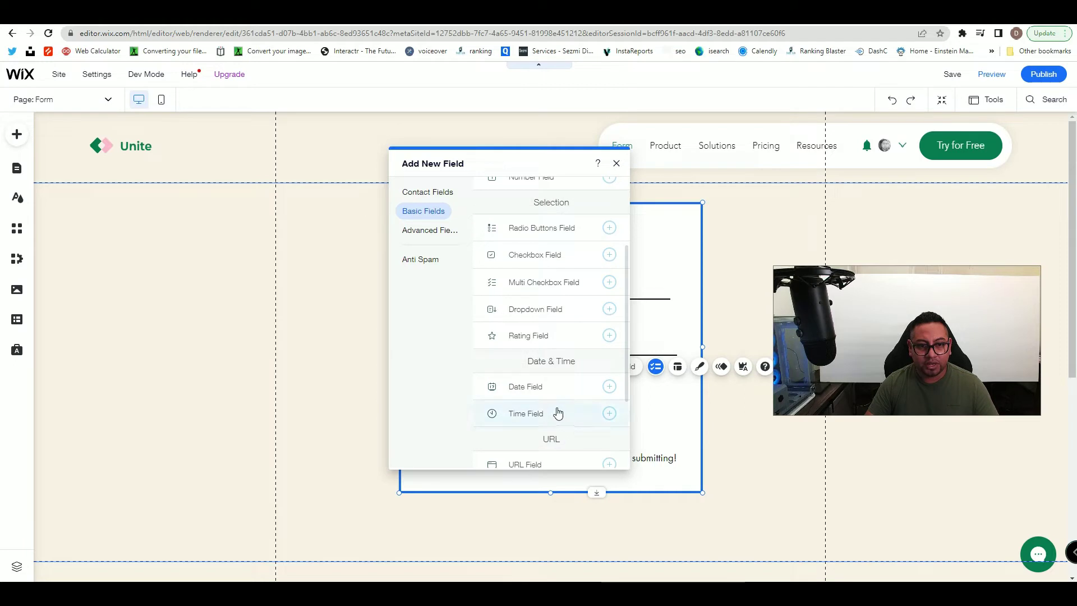
left_click(424, 233)
left_click(425, 196)
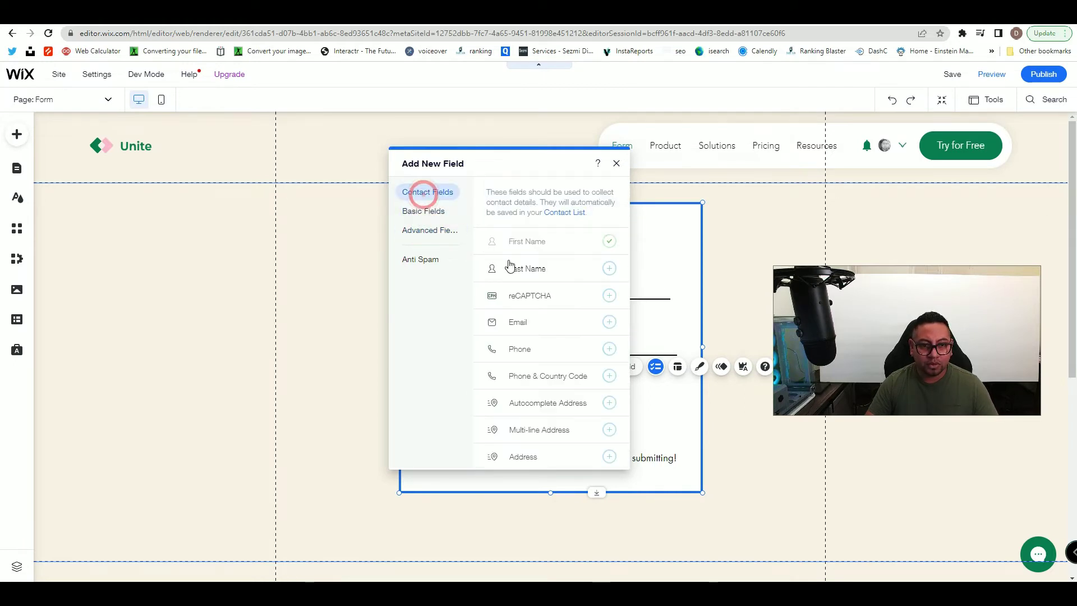
scroll(571, 343, "down", 1)
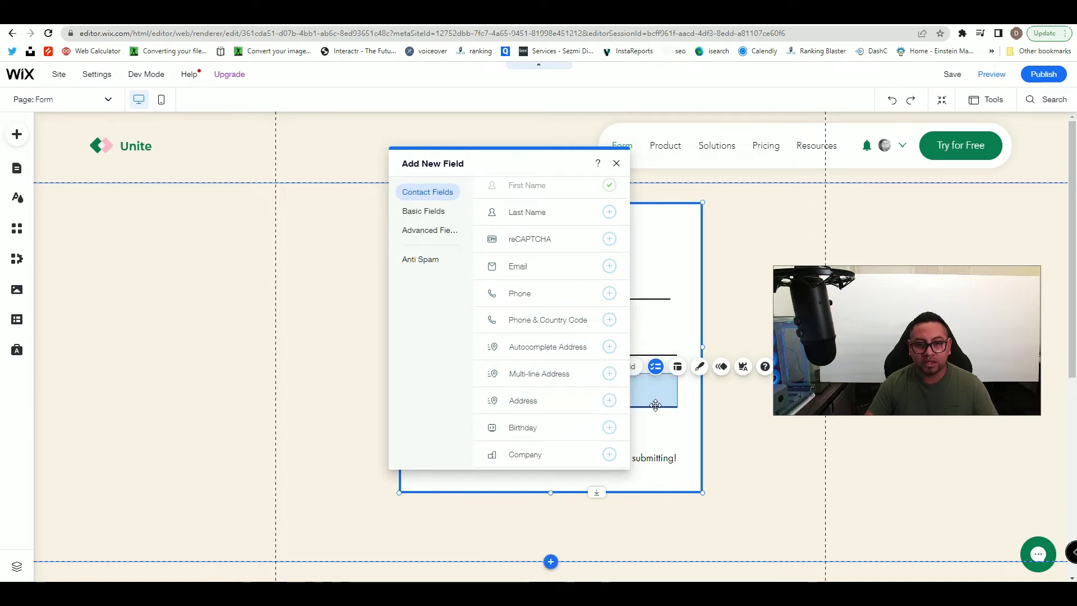
- Make the form taller and move Submit and the thank-you message lower
left_click(471, 456)
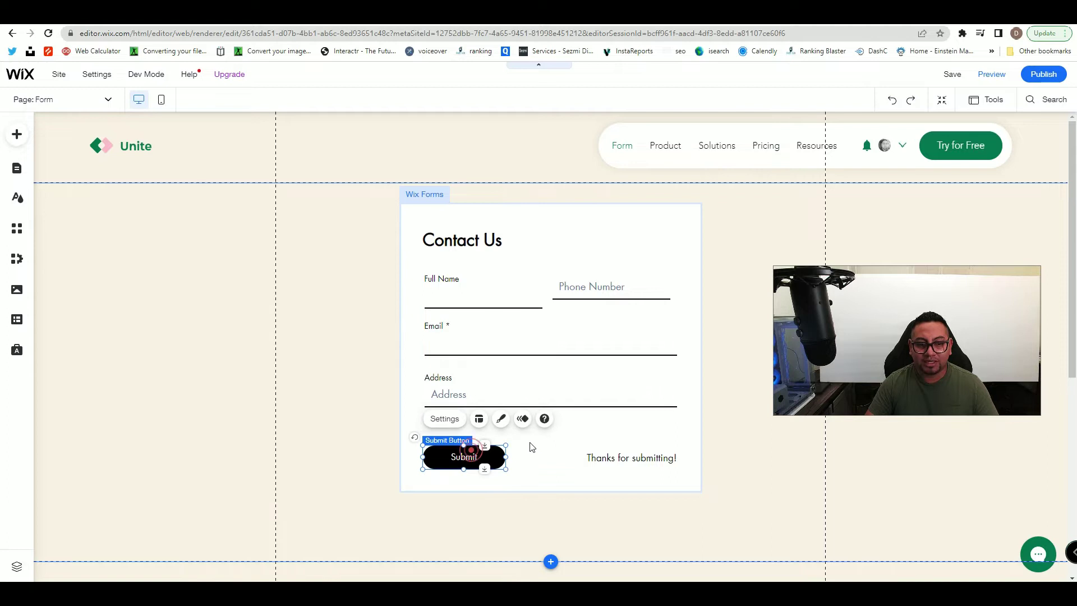
left_click(536, 483)
left_click_drag(548, 491, 551, 557)
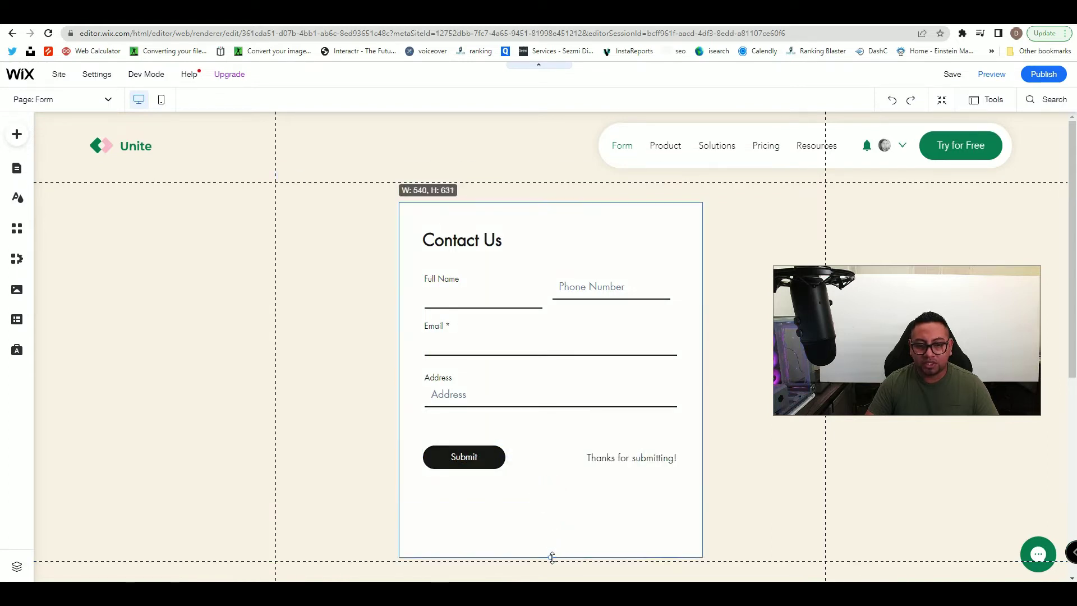
left_click(475, 458)
left_click_drag(475, 459, 486, 519)
left_click(655, 459)
left_click_drag(655, 459, 668, 521)
- Add a second Address field below the first one
left_click(563, 404)
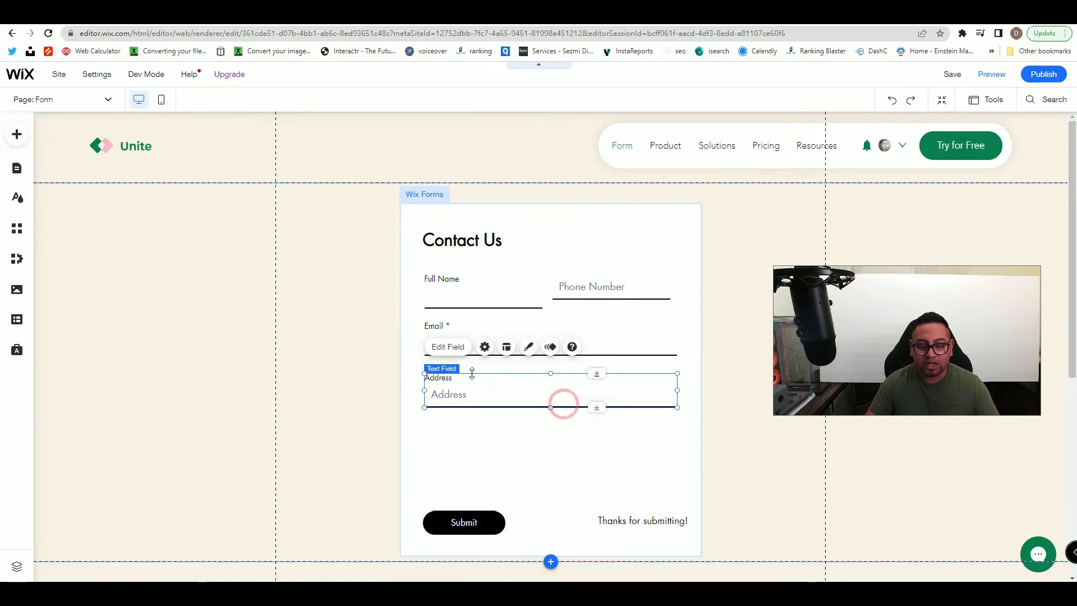
right_click(496, 389)
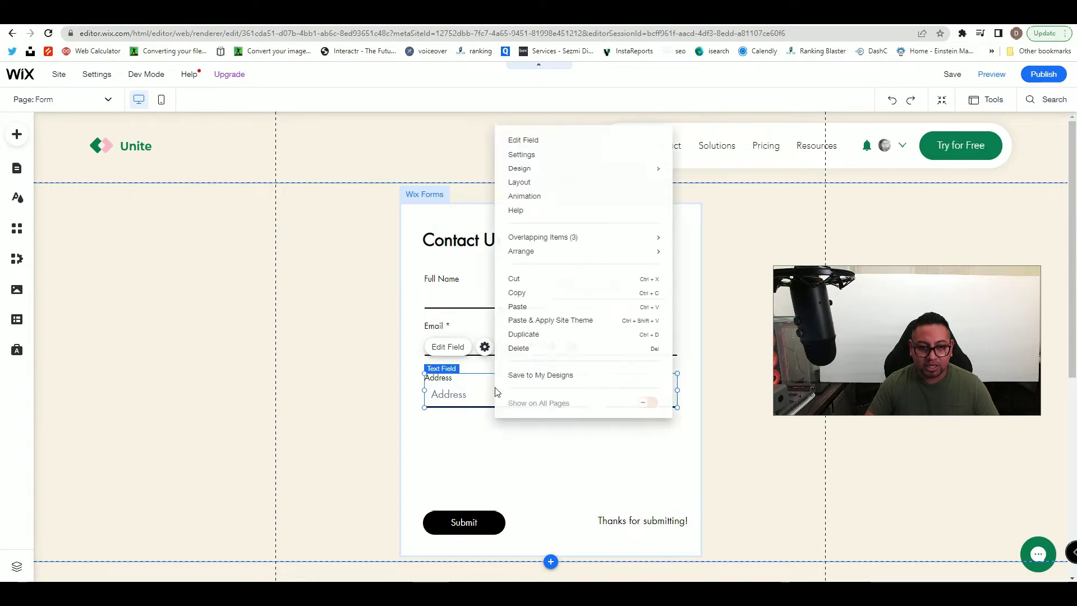
left_click(527, 336)
left_click_drag(535, 393, 523, 437)
key("Delete")
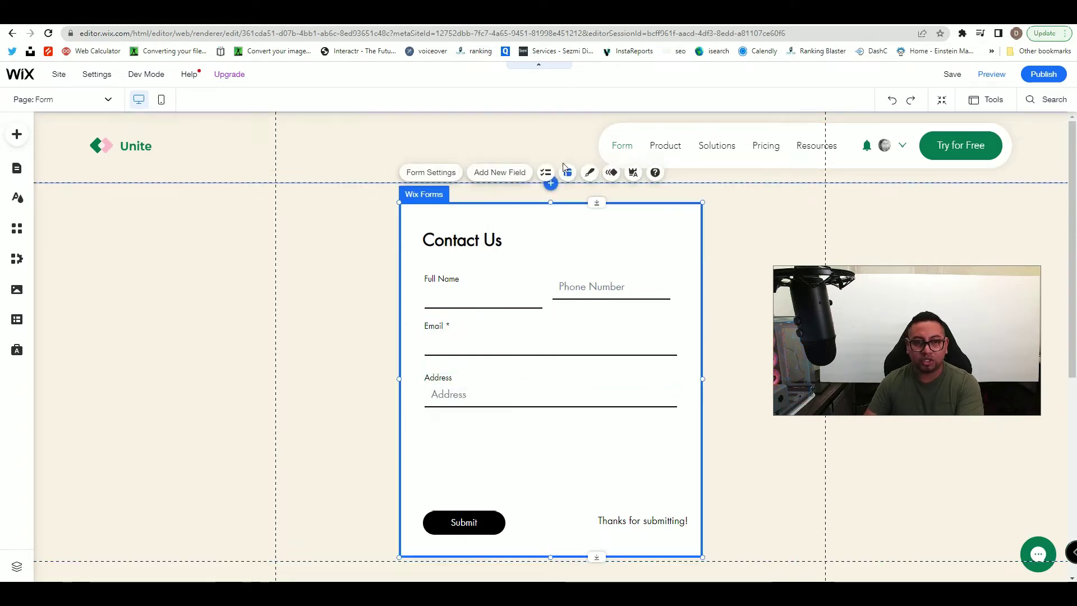
left_click(506, 177)
left_click_drag(791, 220, 487, 175)
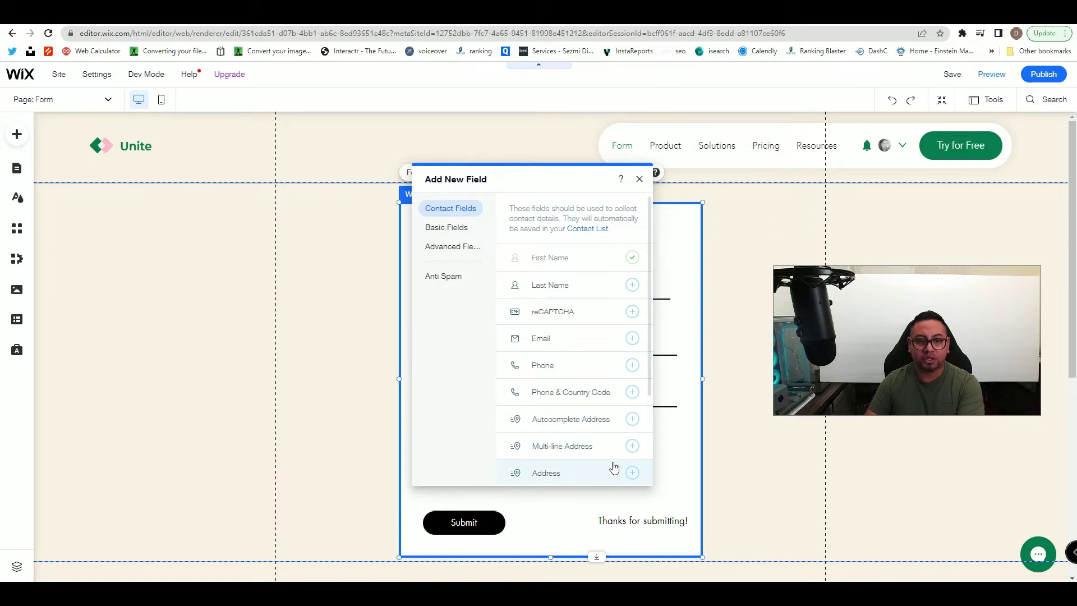
left_click(631, 474)
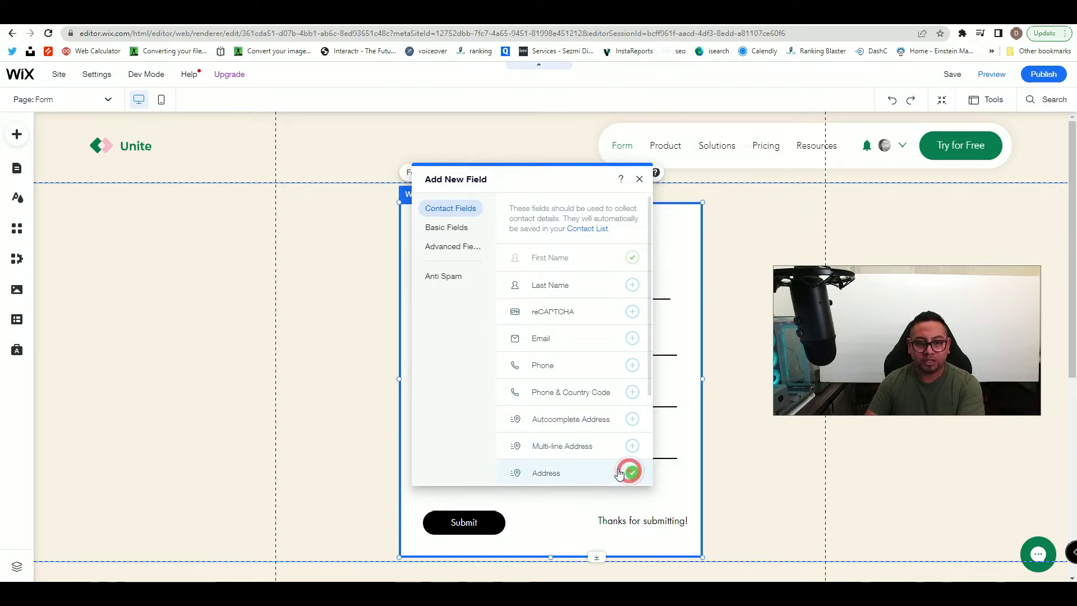
left_click(639, 179)
left_click(500, 402)
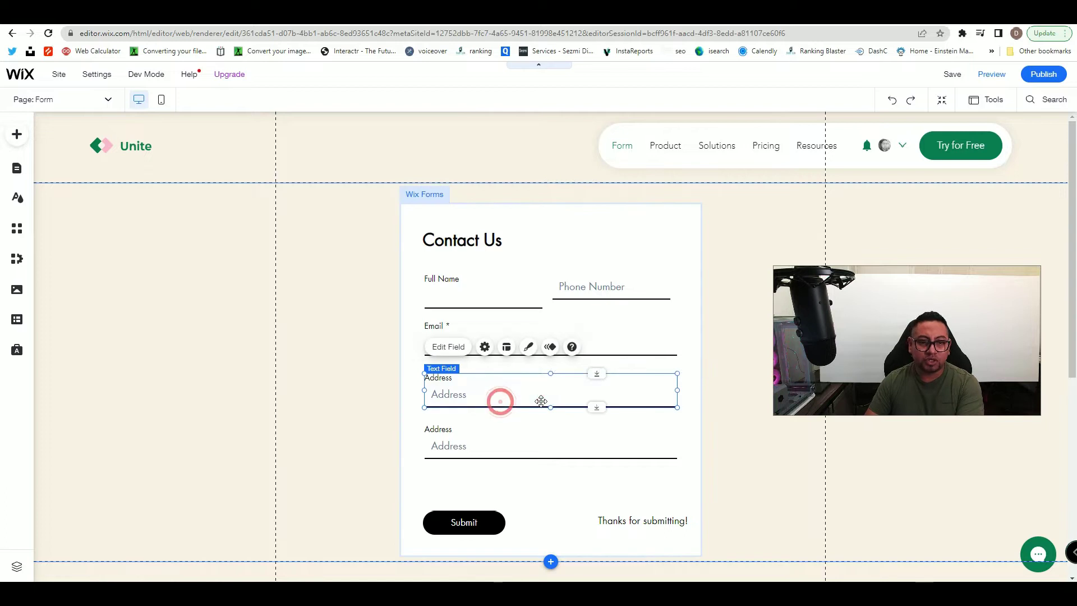
- Set the second Address field's placeholder to 'Billing Address'
left_click(517, 457)
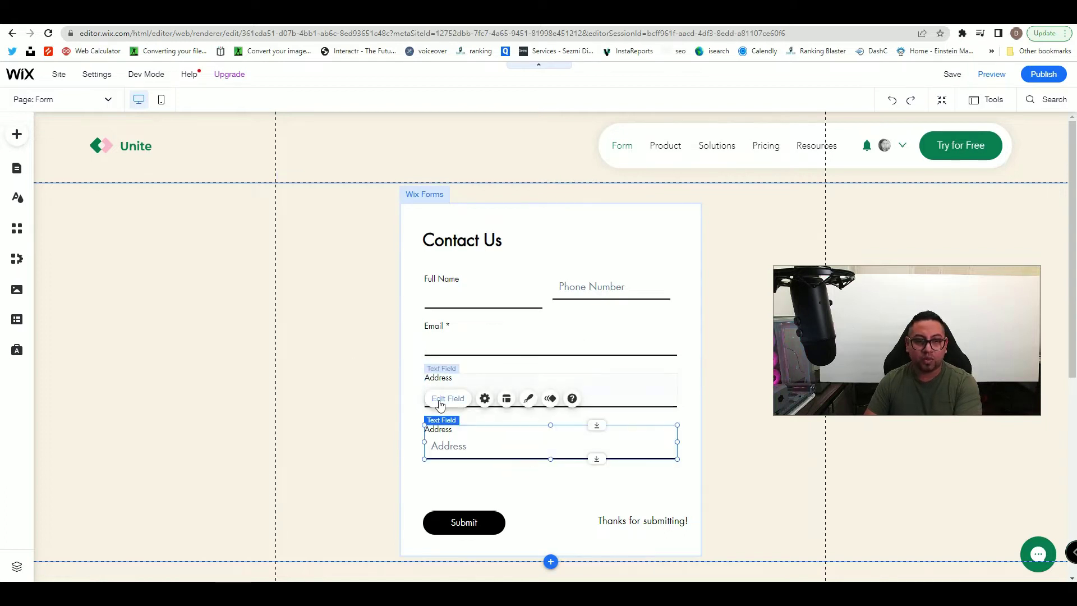
left_click(440, 399)
left_click_drag(714, 168, 522, 144)
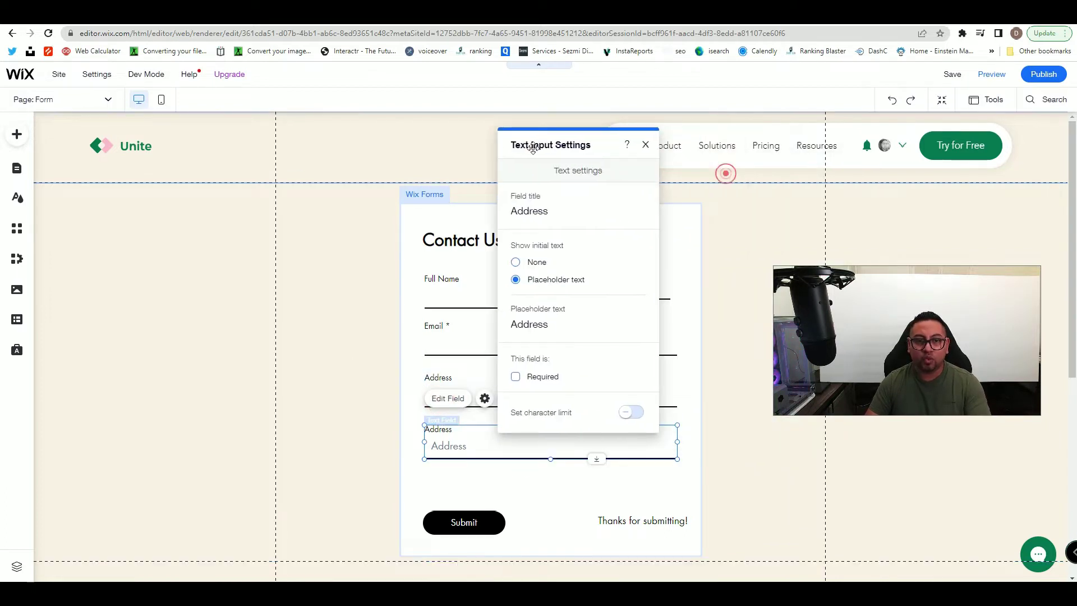
double_click(546, 326)
type("Billing A")
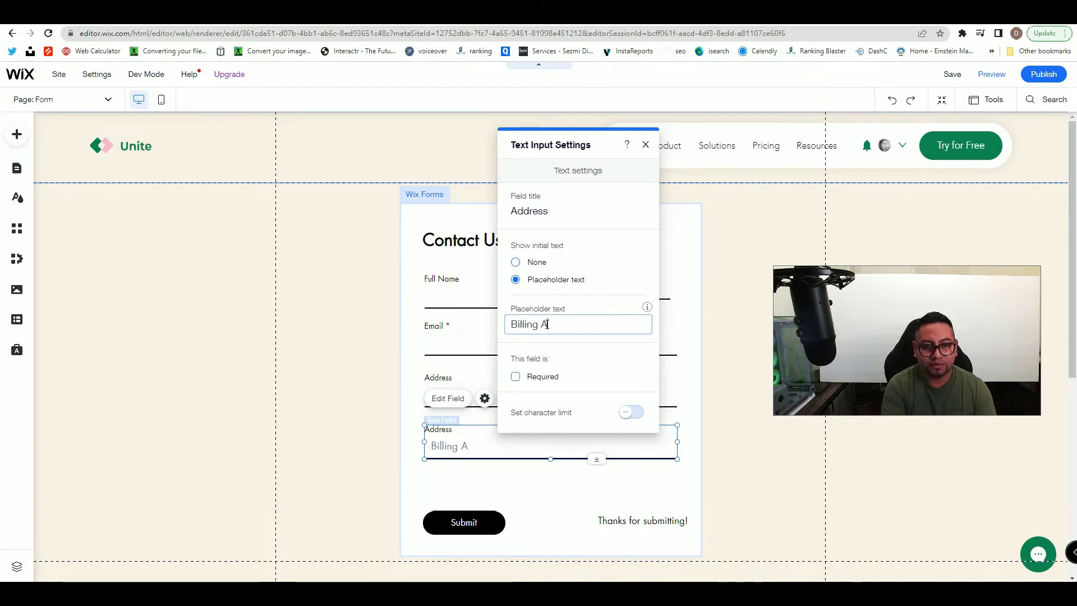
type("ddress")
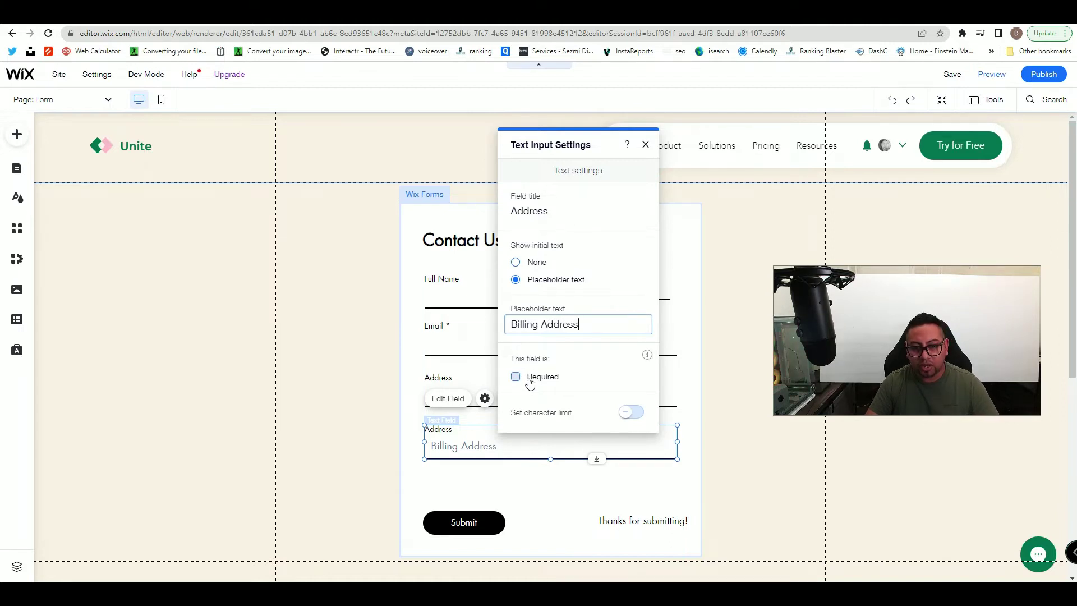
left_click(644, 145)
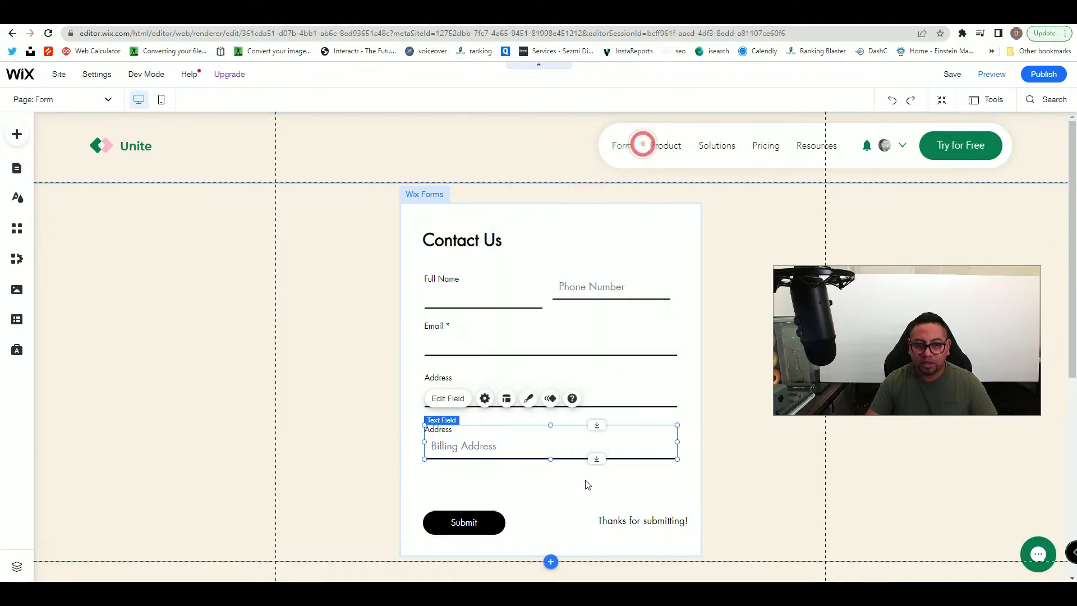
- Move the Submit button further down the form
left_click(583, 482)
left_click(499, 521)
left_click_drag(490, 507, 489, 555)
- Line the thank-you message up with Submit and add a Dropdown field
scroll(603, 413, "down", 4)
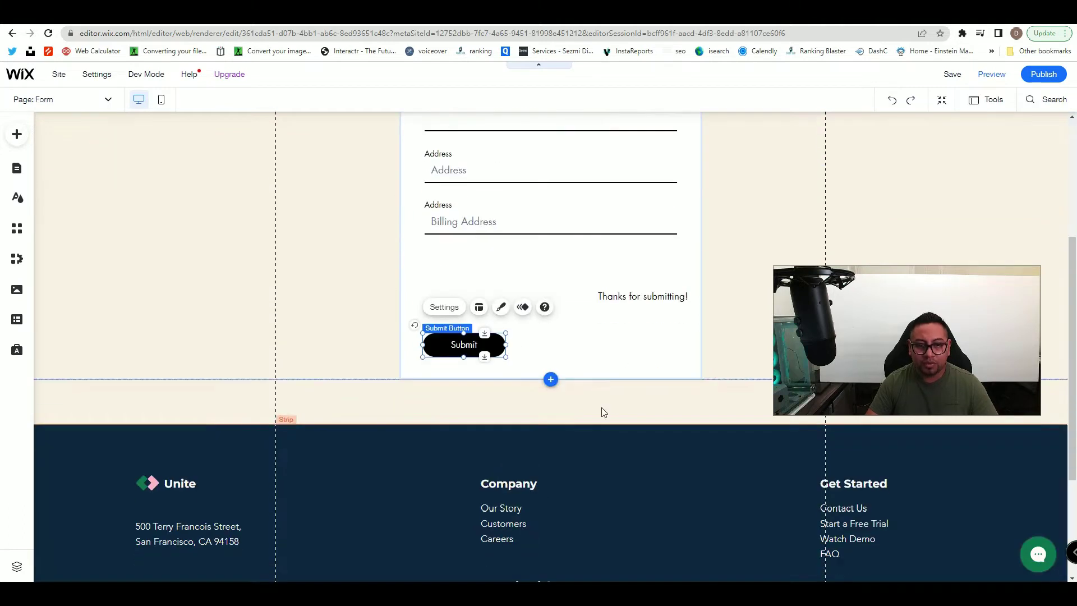
left_click(643, 296)
left_click_drag(642, 296, 643, 344)
left_click(546, 274)
left_click(629, 252)
left_click_drag(875, 140, 646, 143)
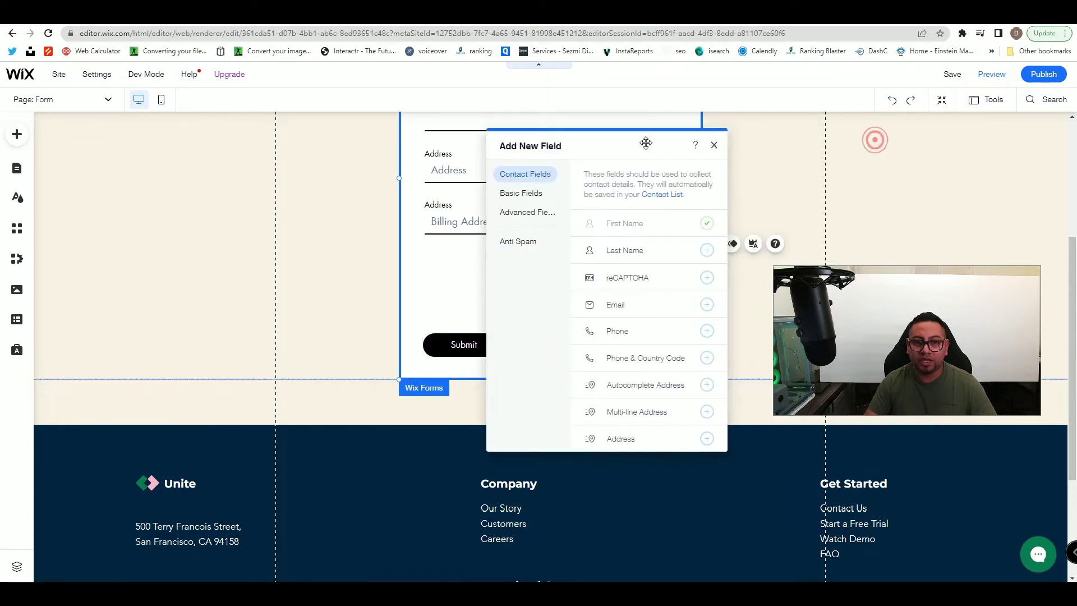
left_click(518, 194)
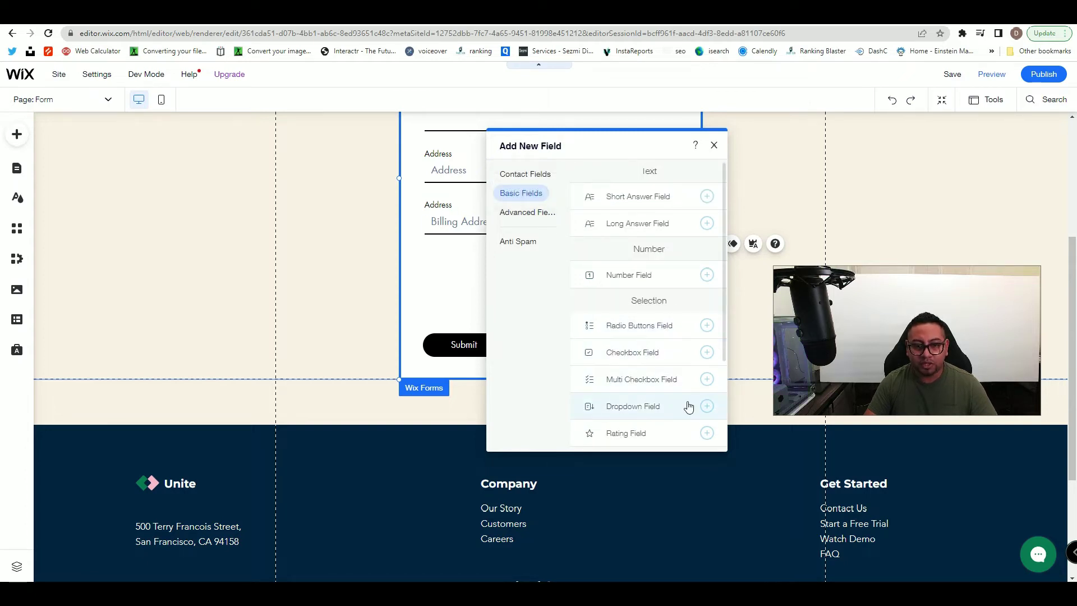
left_click(707, 406)
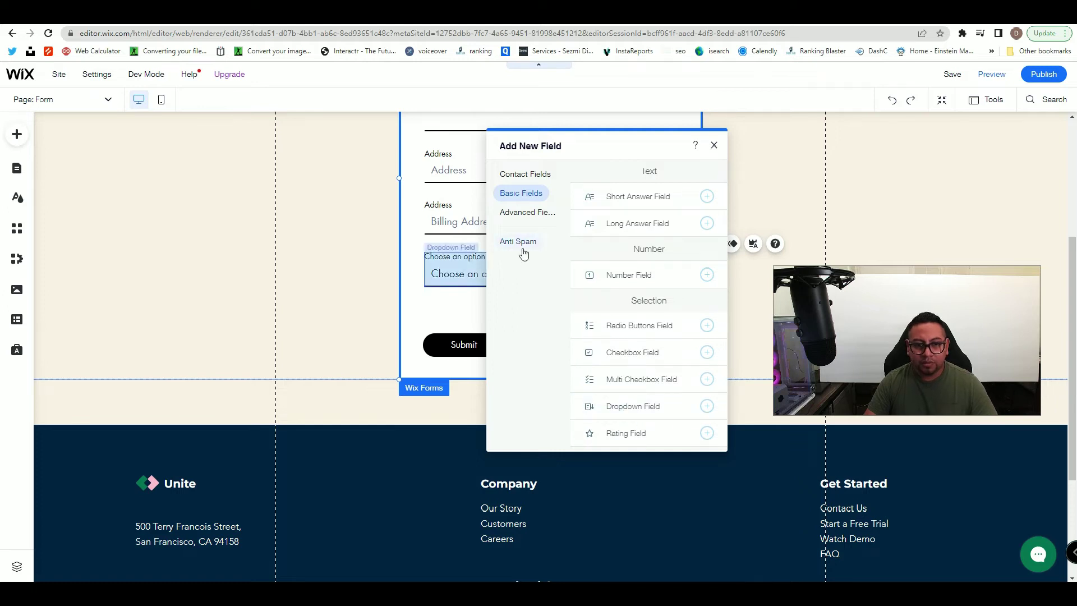
left_click(714, 145)
- Extend the form and shift the dropdown, Submit and thank-you message lower
left_click(487, 271)
left_click_drag(488, 272, 488, 276)
left_click(491, 336)
mouse_move(491, 336)
left_mouse_down()
mouse_move(489, 357)
mouse_move(487, 346)
left_mouse_up()
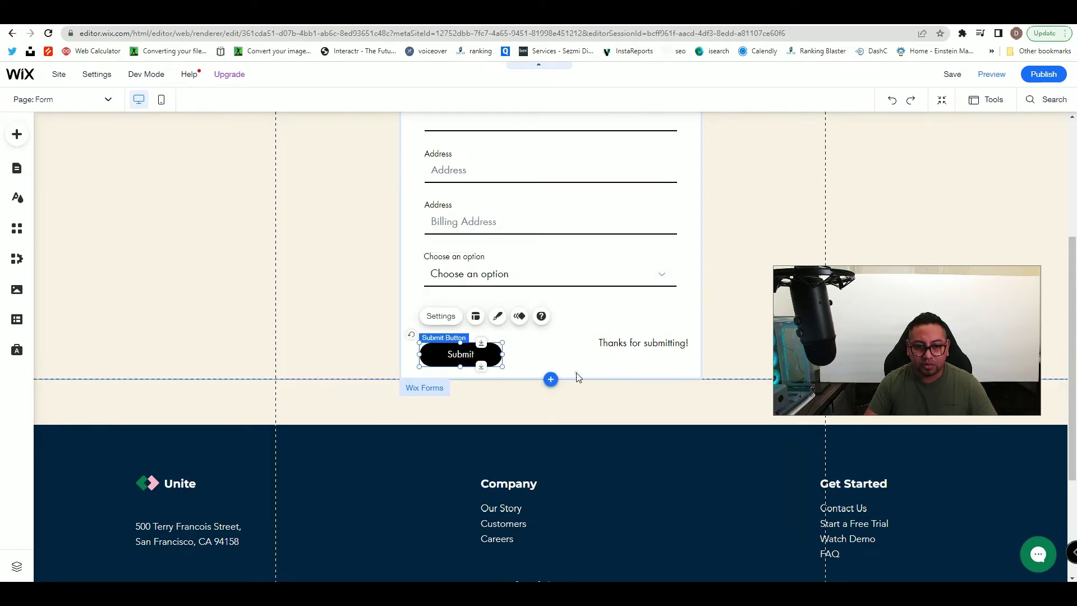
left_click(577, 373)
left_click_drag(586, 378, 591, 481)
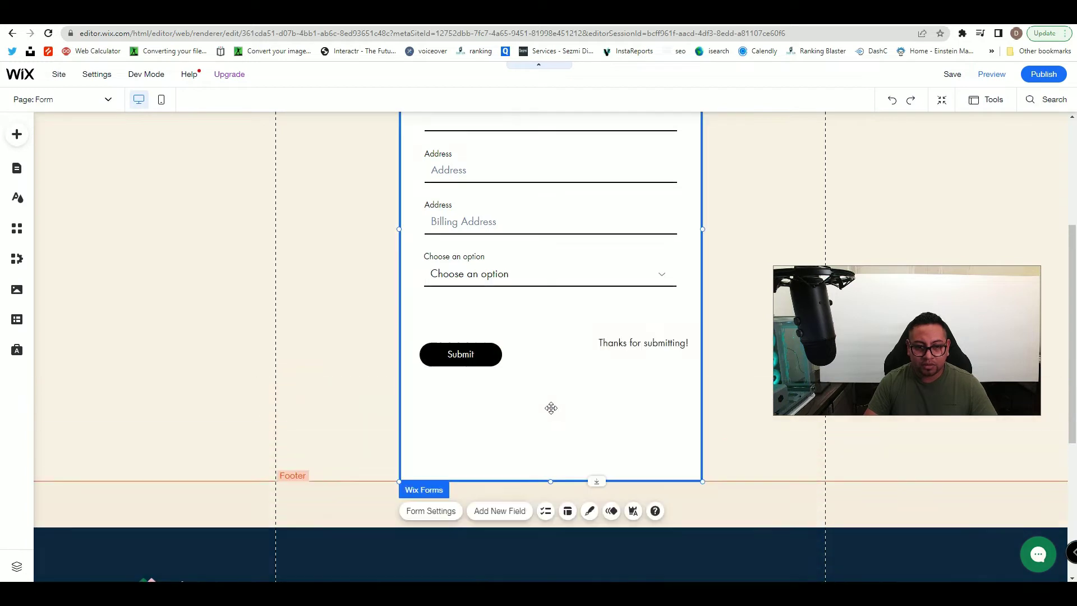
left_click_drag(493, 353, 494, 425)
left_click_drag(676, 344, 671, 422)
left_click(556, 271)
left_click_drag(554, 265, 554, 273)
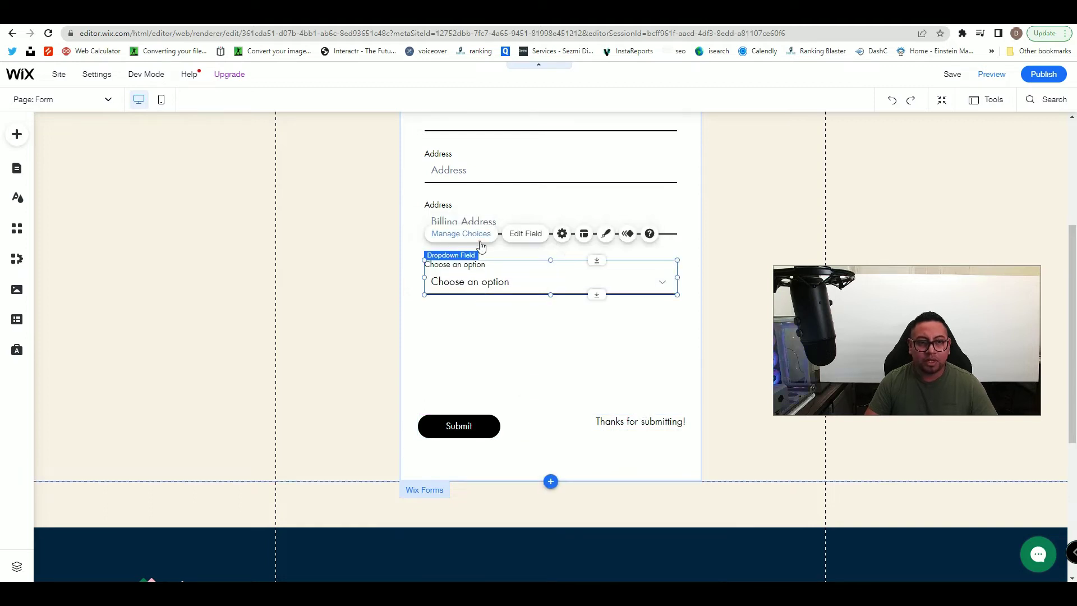
- Delete dropdown choices 2, 3 and 4
left_click(481, 245)
left_click_drag(748, 141, 505, 141)
left_click(575, 250)
left_click(603, 284)
left_click(575, 223)
left_click(601, 252)
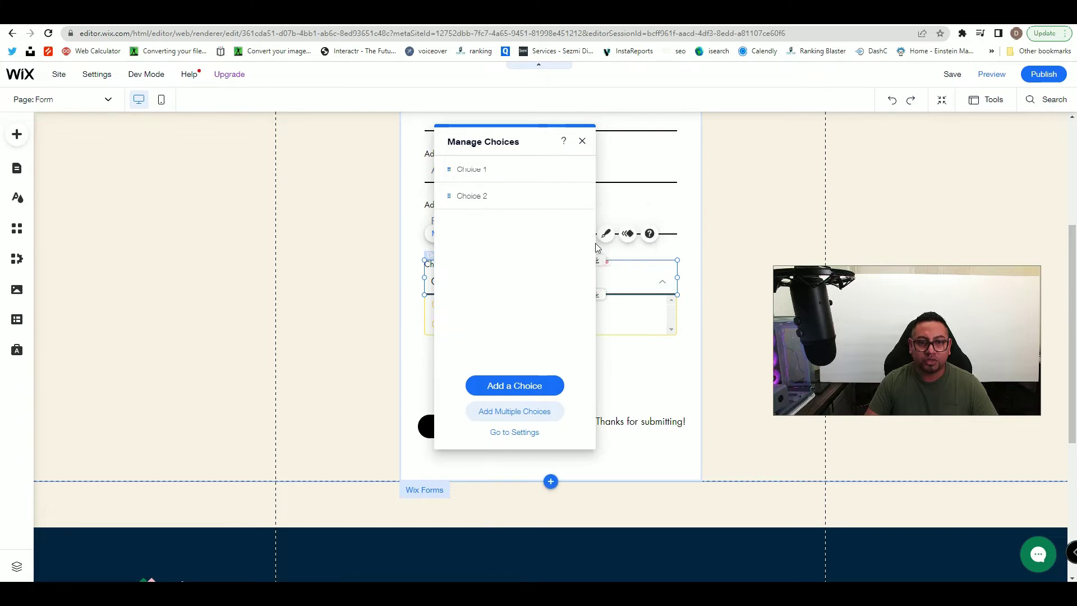
left_click(576, 195)
left_click(611, 228)
- Rename the remaining Choice 1 to Yes
left_click(575, 168)
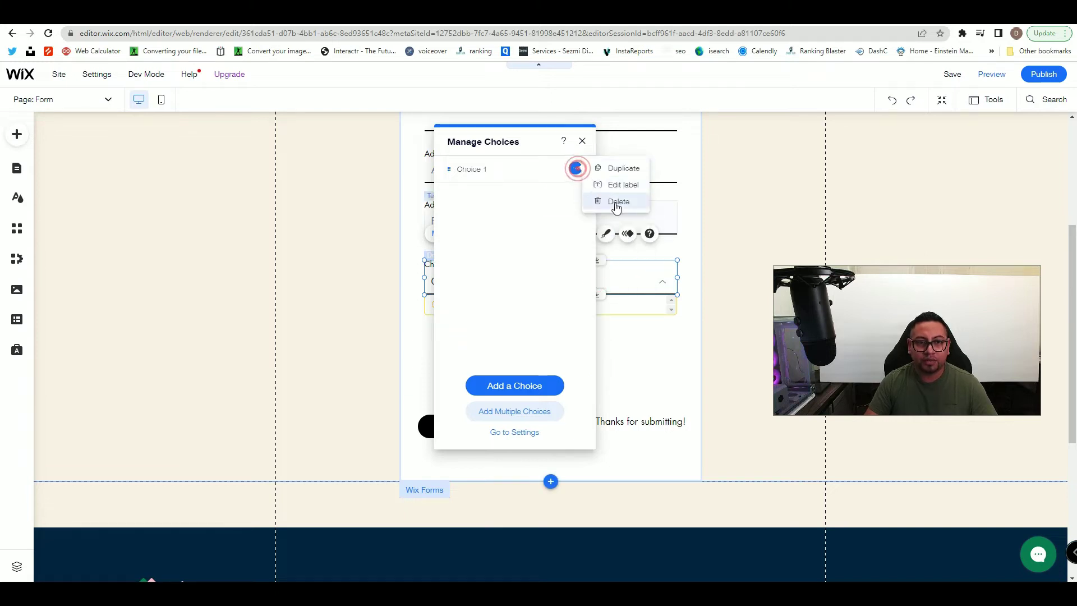
left_click(630, 192)
key("BackSpace")
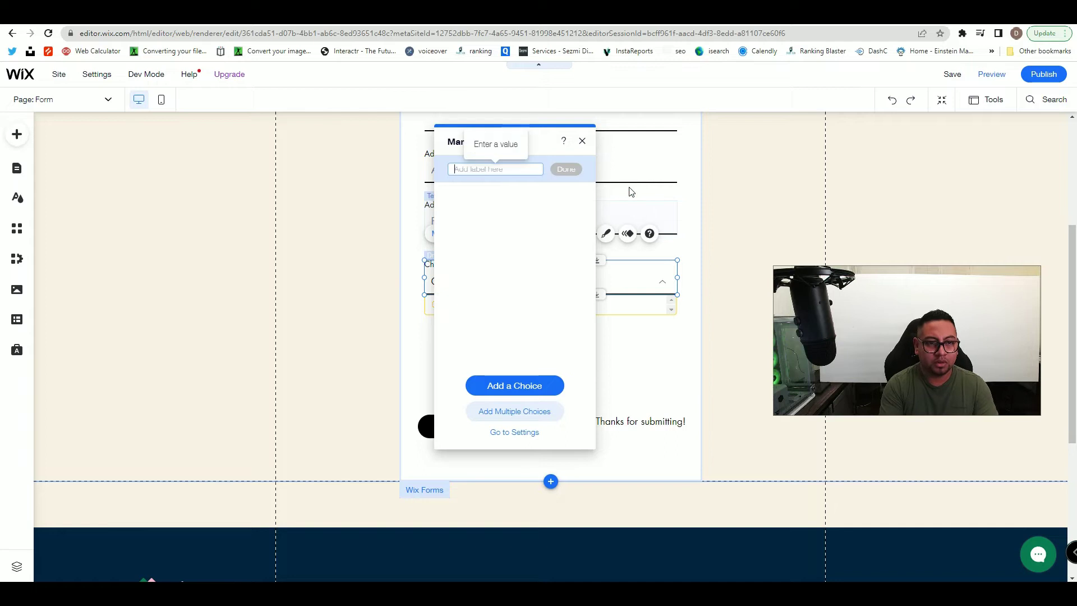
type("Yes")
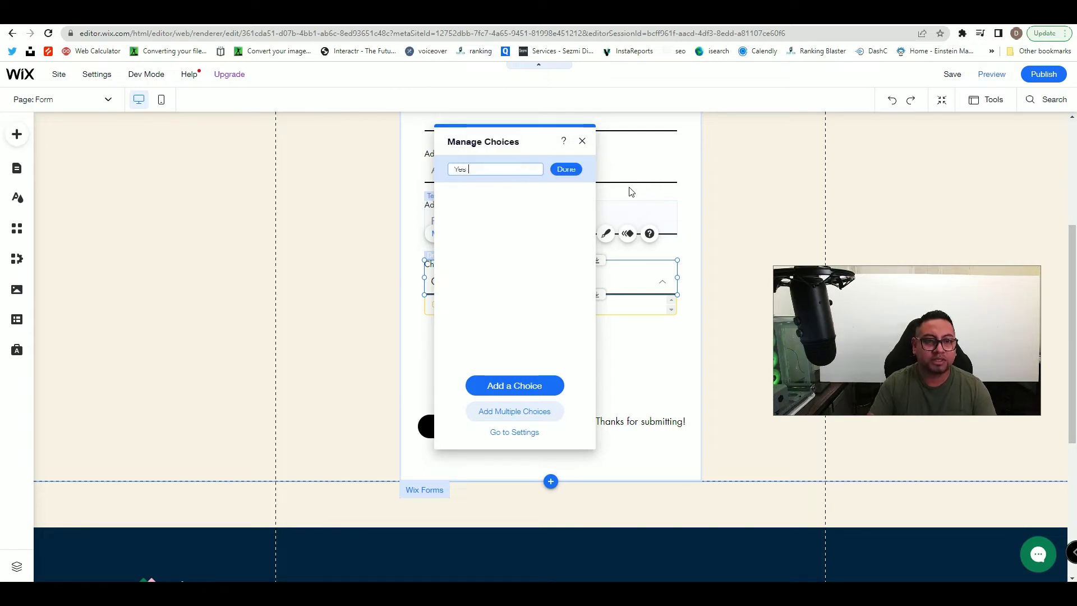
left_click(563, 170)
- Add a second choice labelled No and reopen the choices to check them
left_click(511, 387)
left_click(574, 195)
left_click(609, 207)
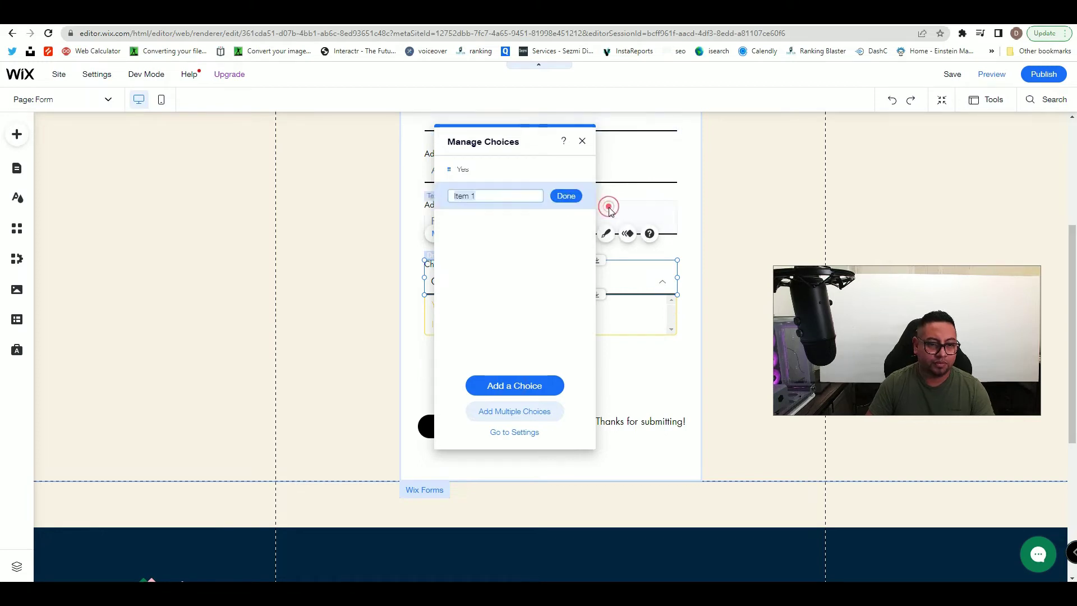
type("JNo")
key("BackSpace")
key("BackSpace")
key("BackSpace")
type("No")
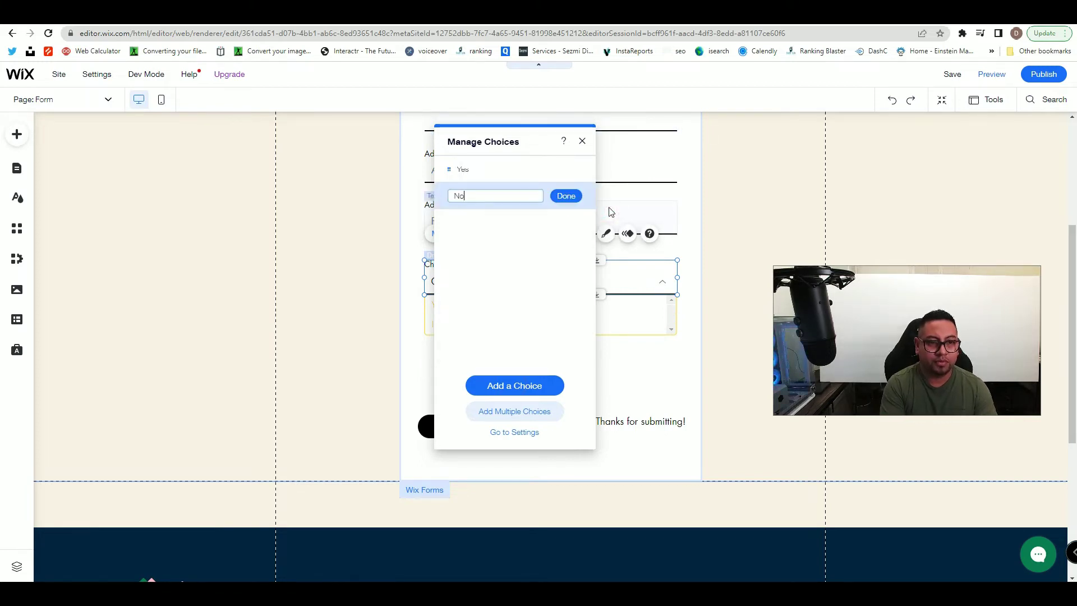
left_click(577, 197)
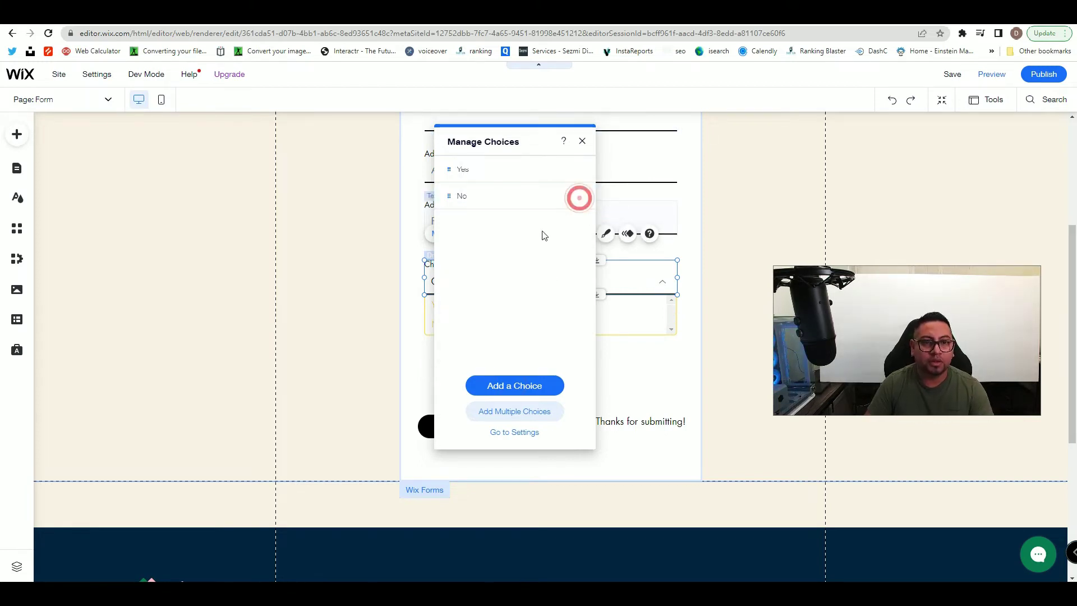
left_click(582, 142)
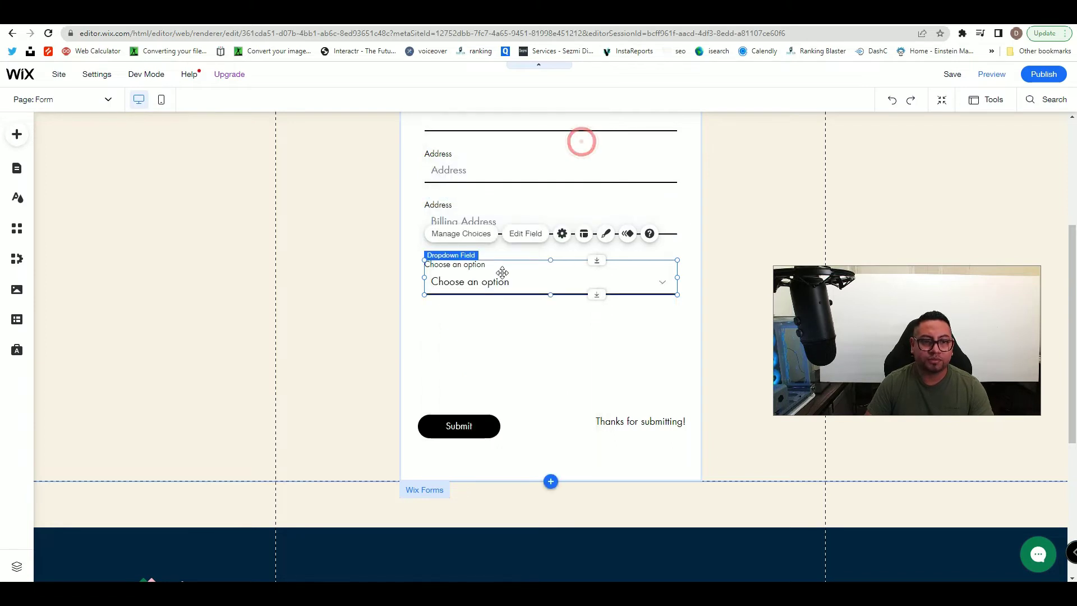
left_click(477, 236)
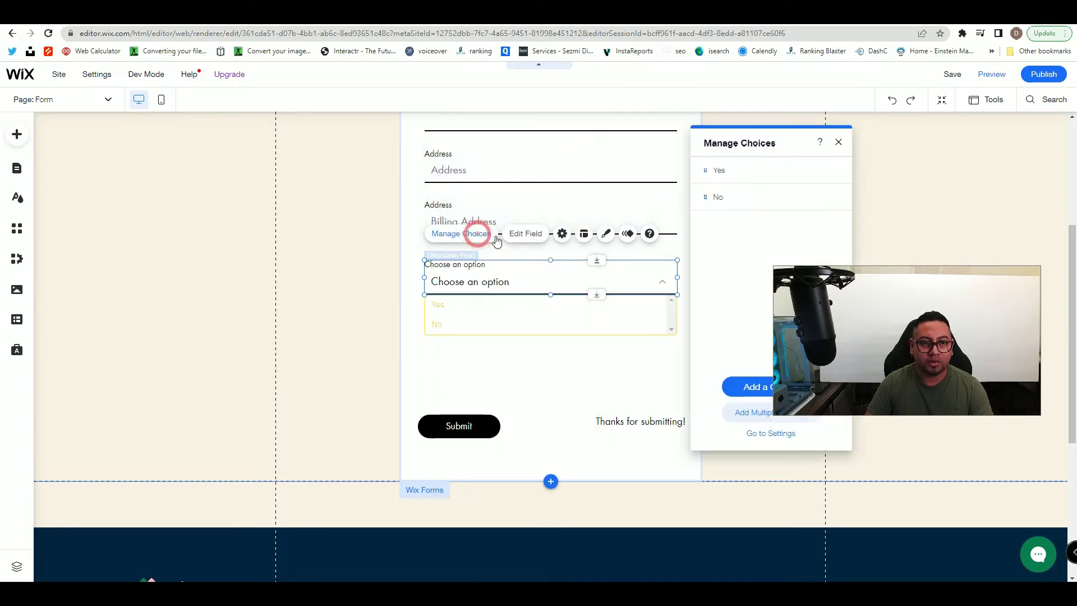
- Change the dropdown's placeholder text to 'Are you payin cash'
left_click(532, 241)
left_click_drag(774, 140, 561, 135)
left_click(560, 308)
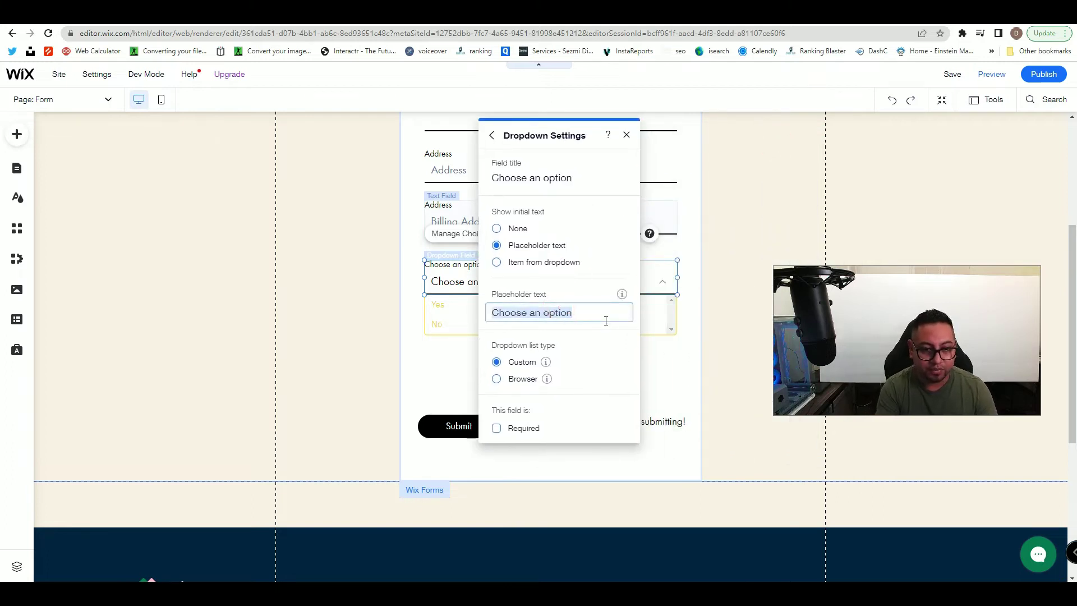
type("Are you payin cash")
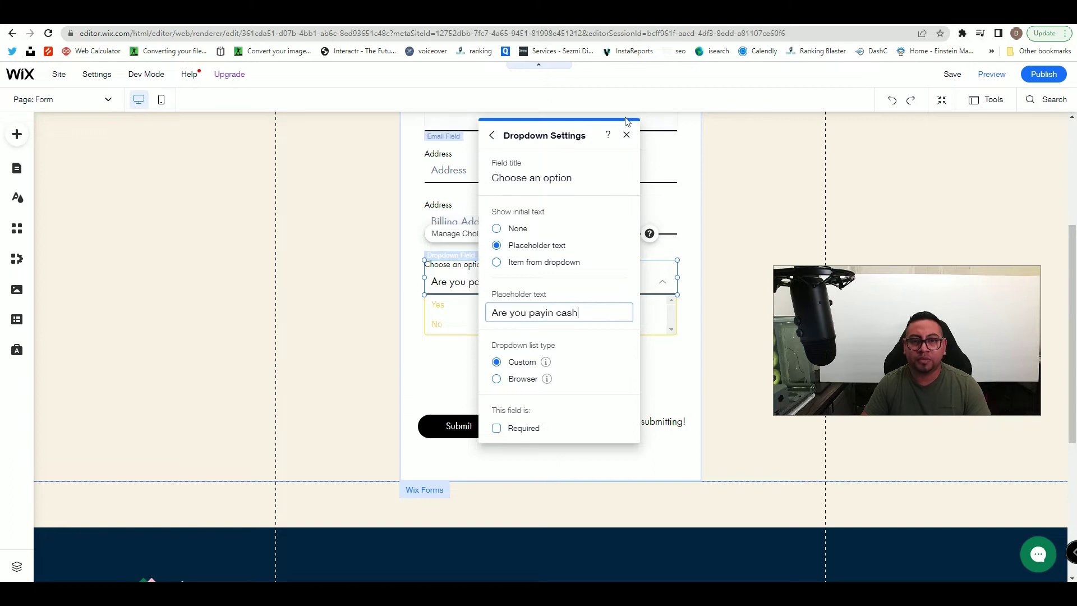
left_click(628, 135)
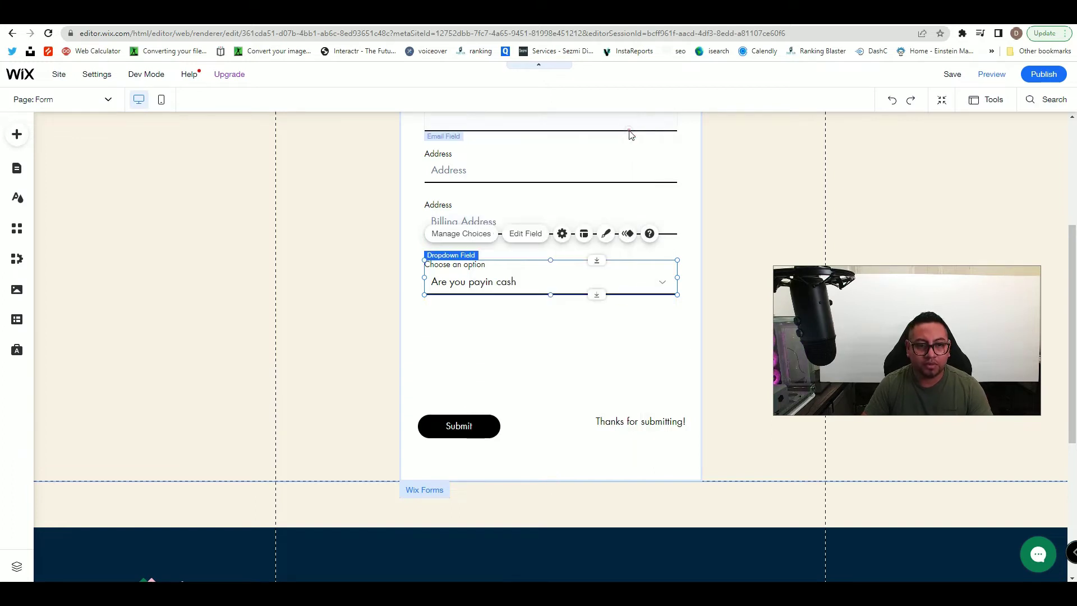
- Open space above the Address field and move the cash dropdown up under Email
scroll(594, 224, "up", 3)
left_click(564, 332)
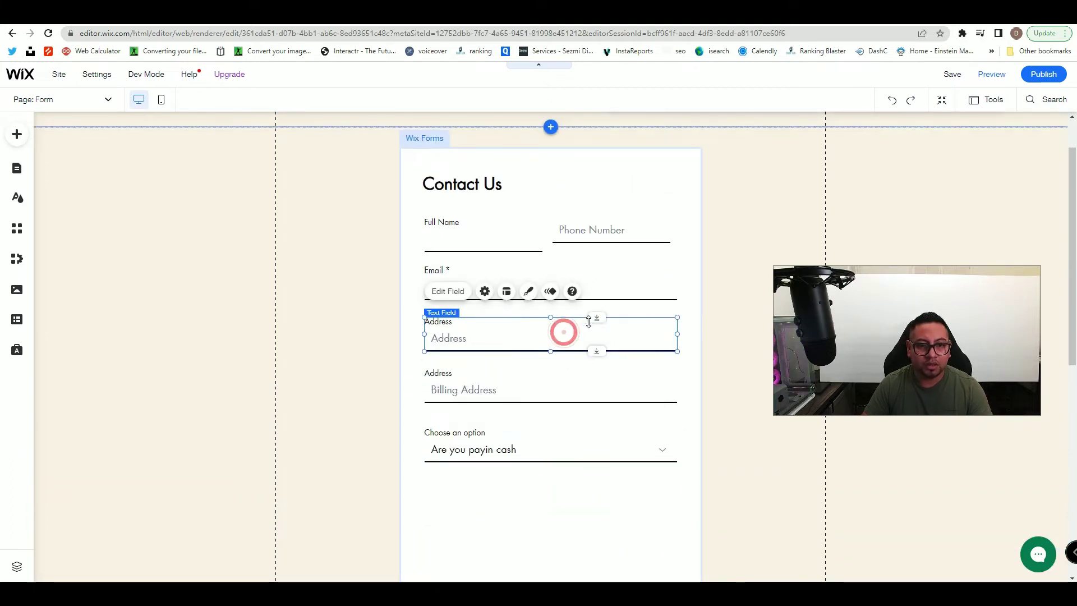
left_click_drag(606, 318, 599, 405)
left_click_drag(537, 539, 537, 336)
left_click_drag(570, 226, 573, 239)
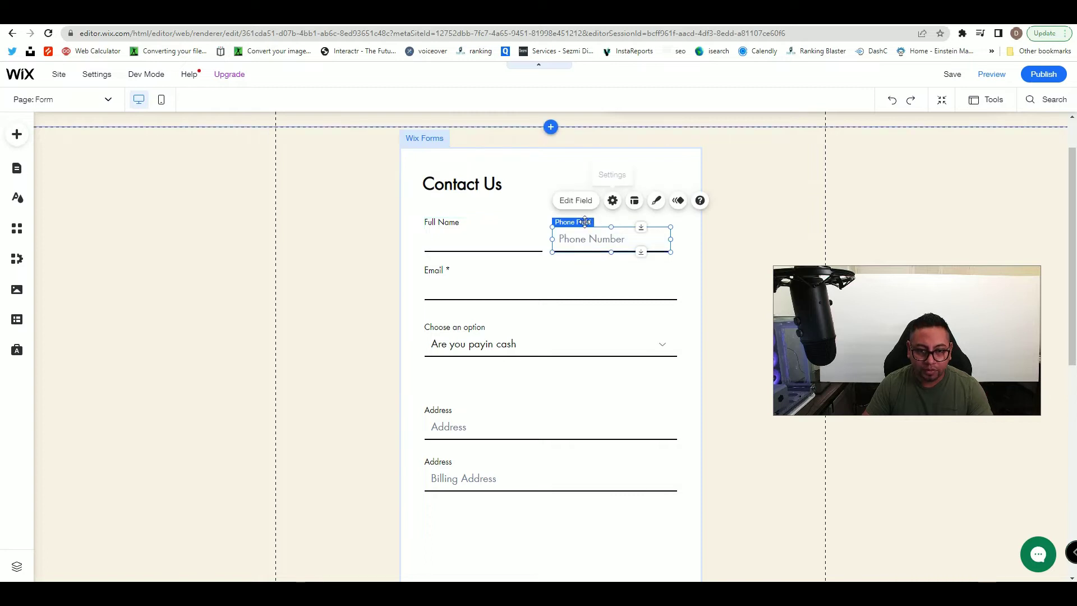
- Select the cash dropdown field and review its Yes and No choices
left_click(516, 228)
left_click(598, 168)
scroll(549, 257, "down", 3)
scroll(549, 257, "up", 1)
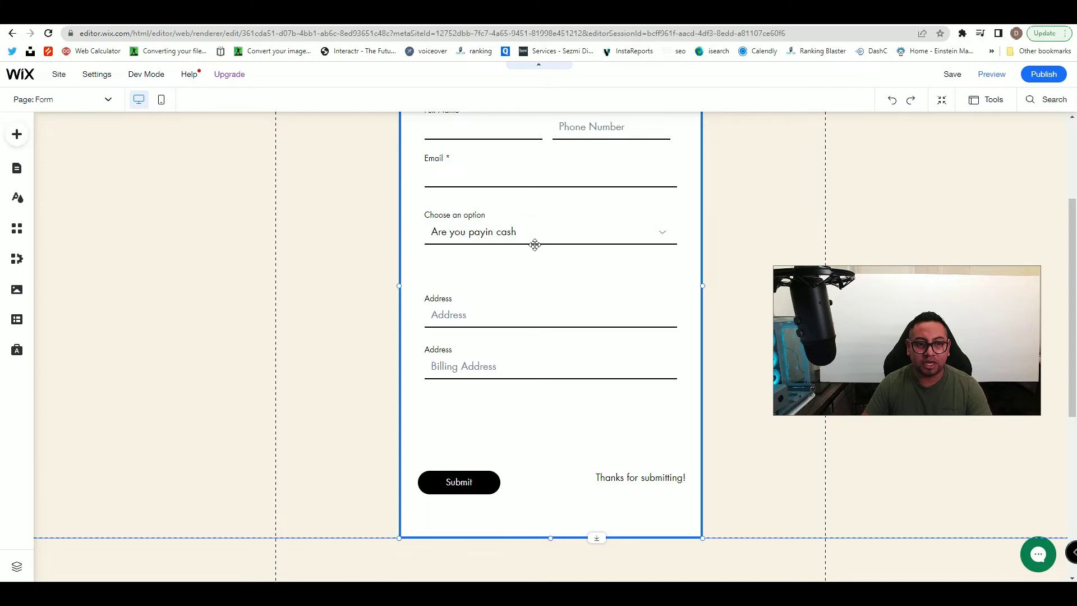
left_click(521, 235)
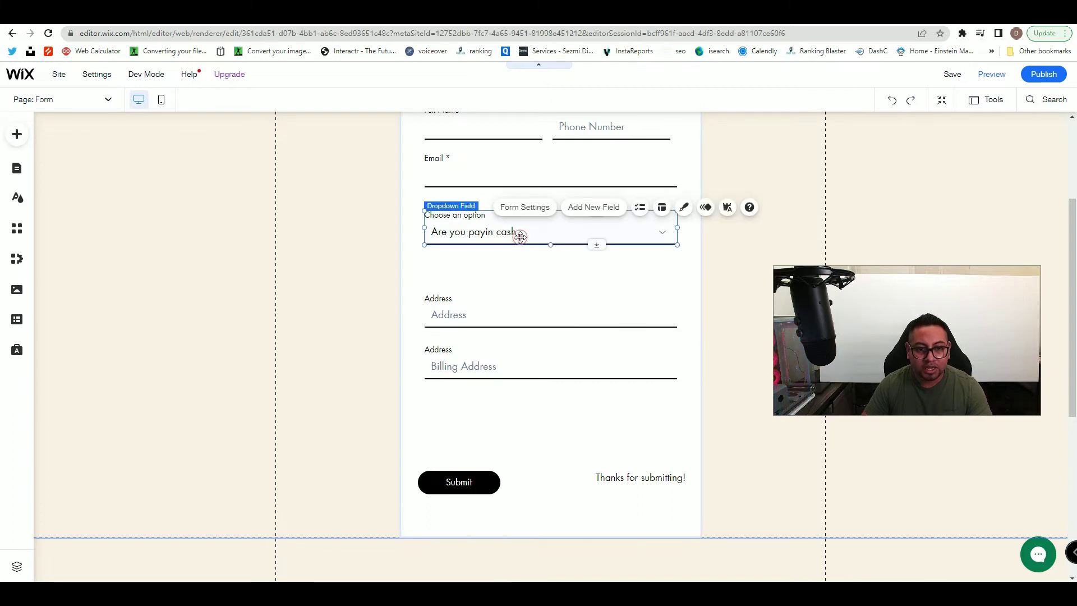
left_click(459, 185)
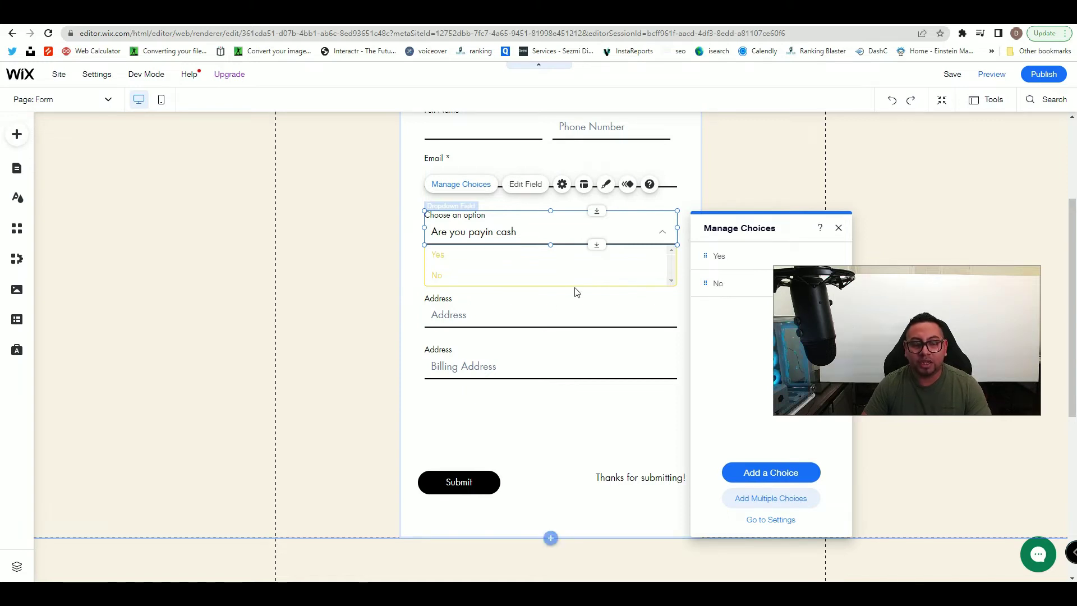
- Nudge the first Address field slightly lower to widen the gap below the dropdown
left_click(549, 302)
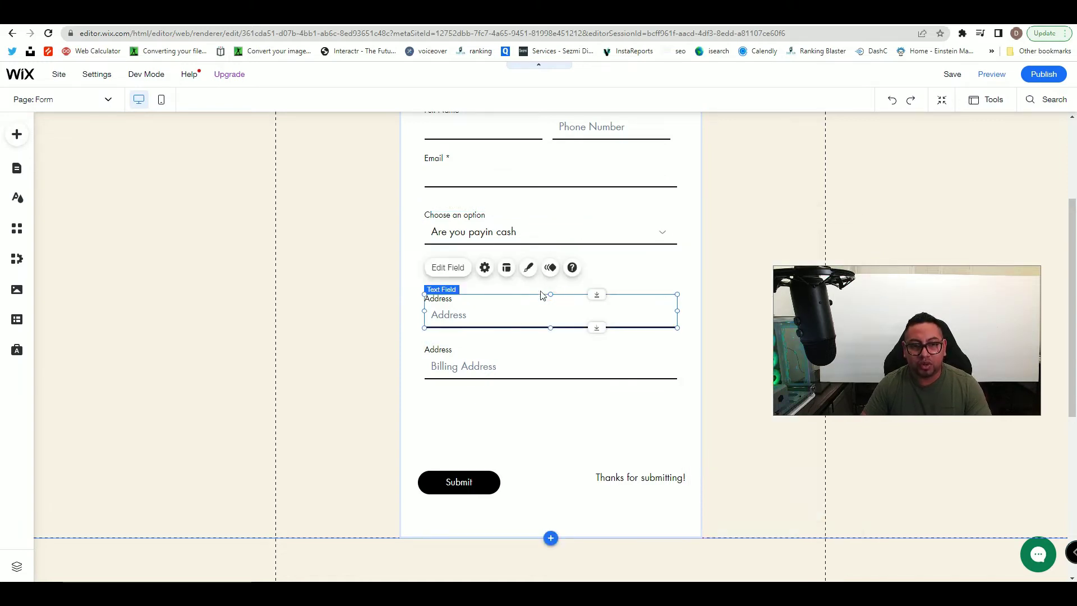
left_click(606, 274)
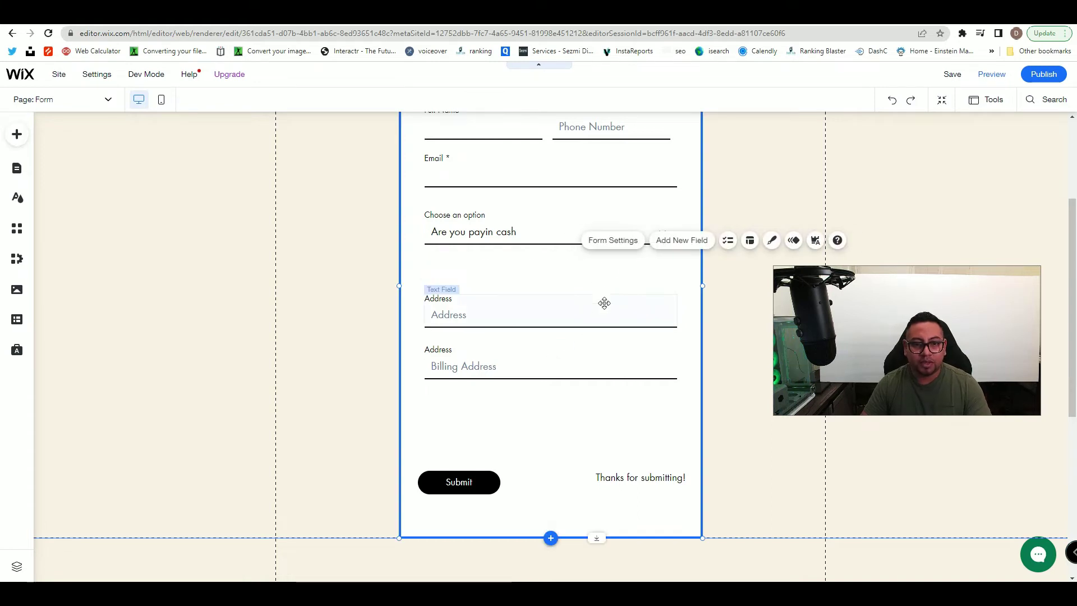
left_click_drag(604, 303, 603, 325)
left_click(537, 267)
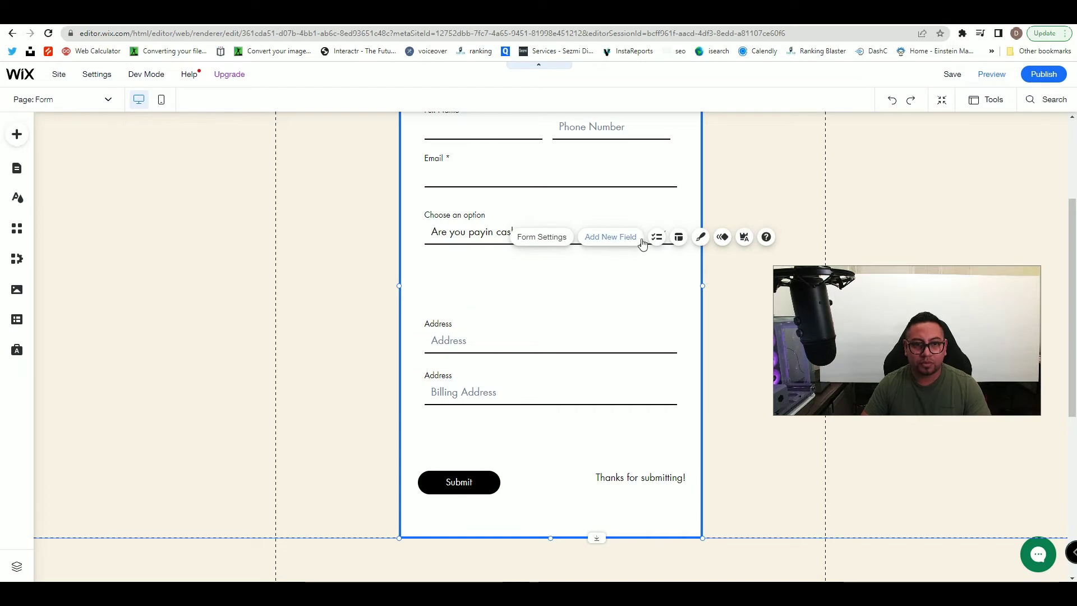
- Add a short answer field and place it under the cash dropdown
left_click(622, 241)
left_click_drag(819, 145, 641, 145)
left_click(573, 186)
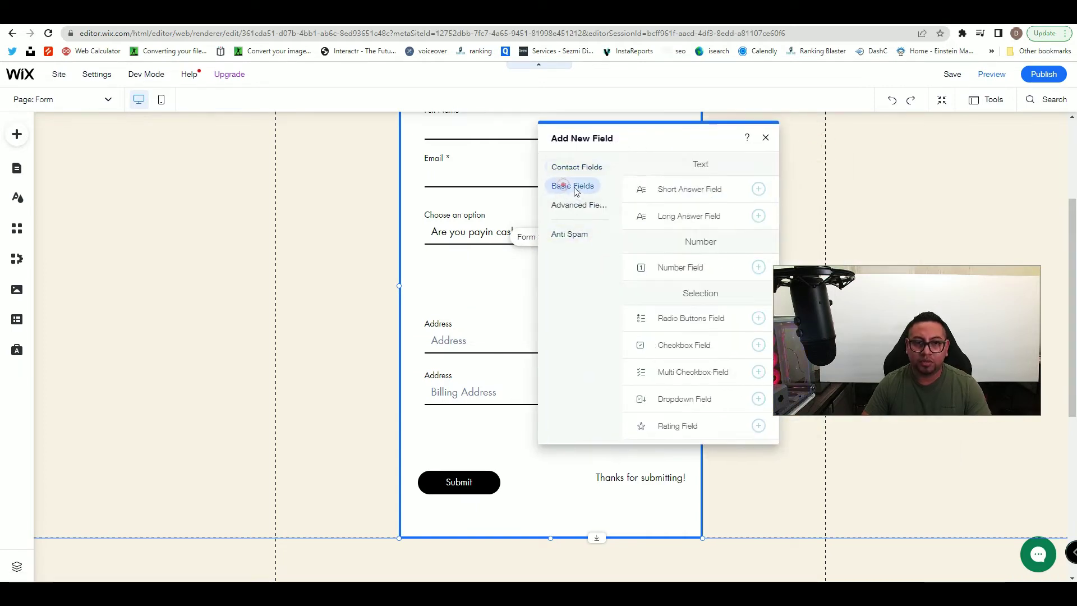
left_click(665, 191)
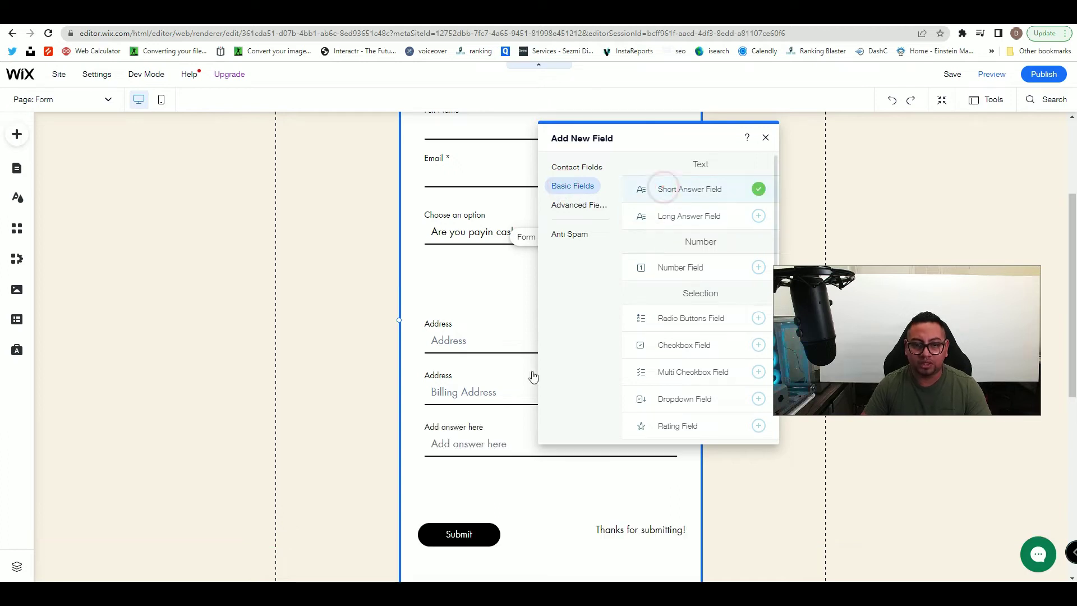
left_click(496, 441)
left_click_drag(482, 447, 482, 285)
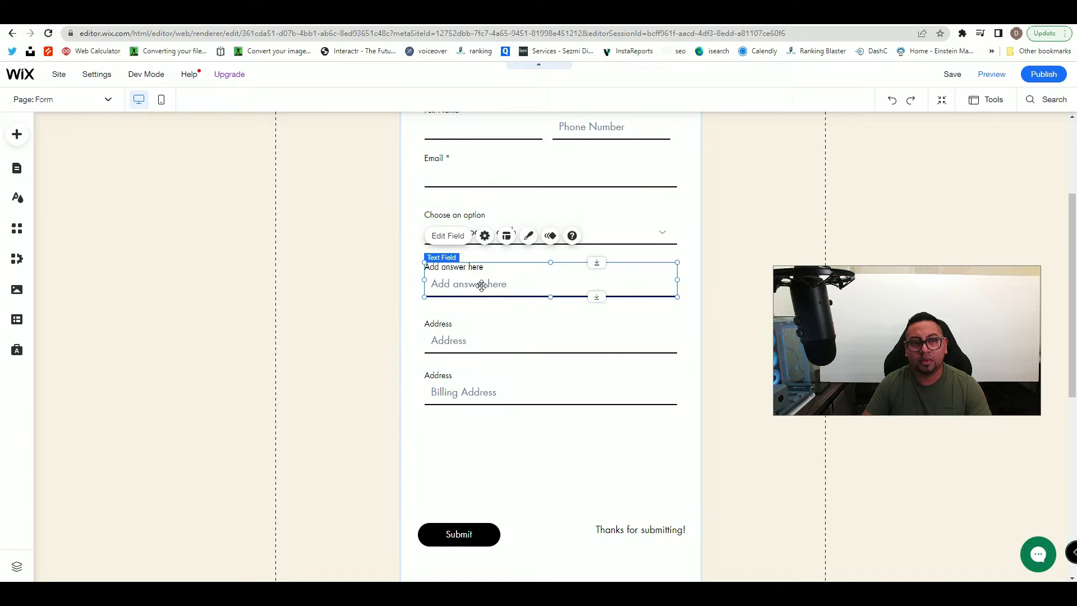
- Edit the new field's placeholder and title so it becomes the Card Number field
left_click(461, 240)
left_click_drag(715, 281, 614, 205)
left_click(628, 380)
type("Card Num")
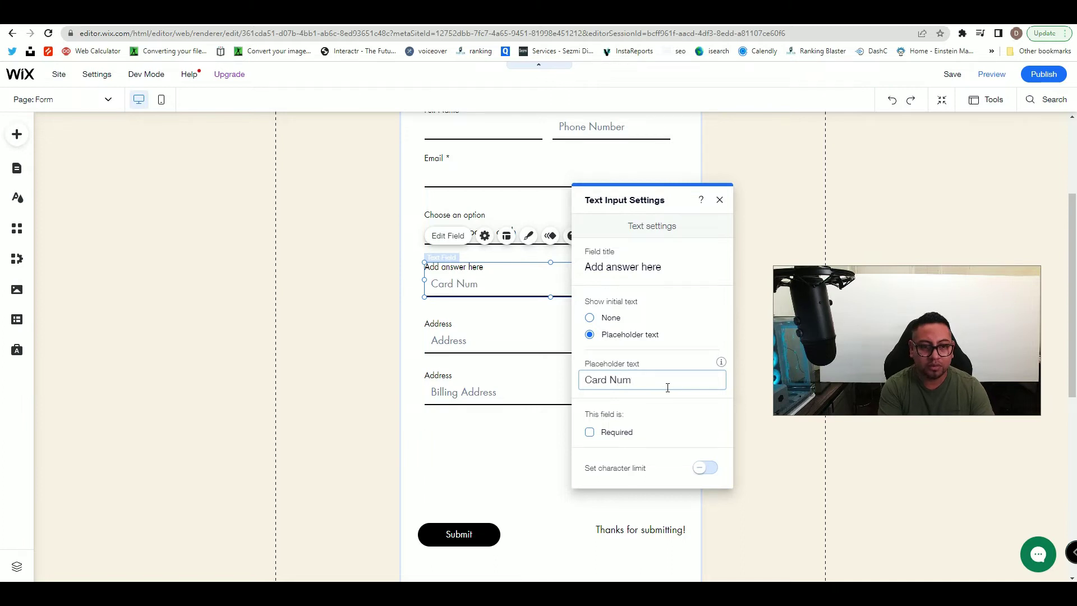
left_click(641, 267)
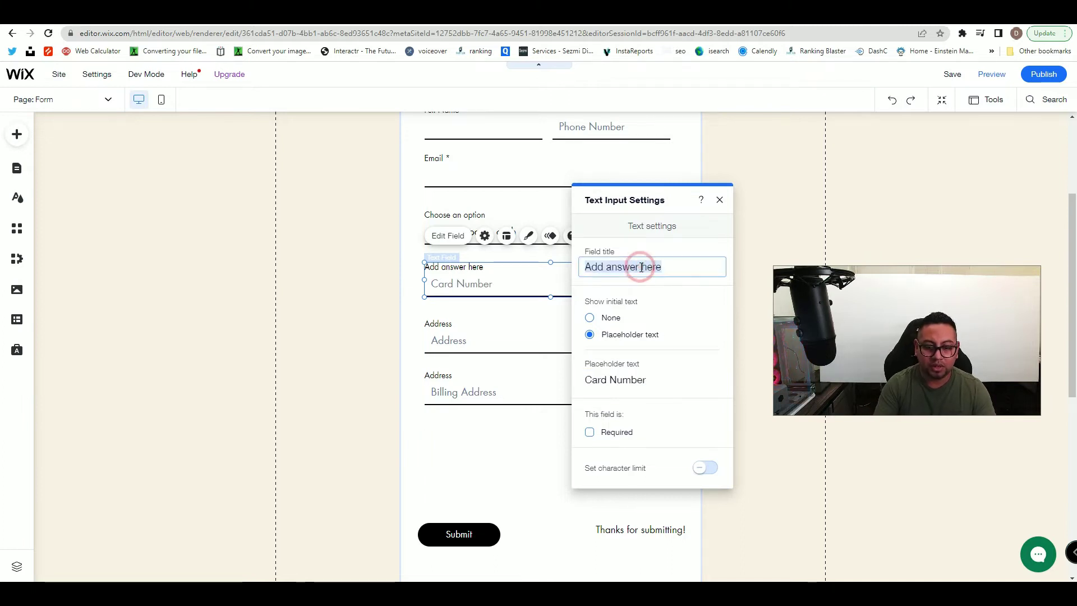
key("BackSpace")
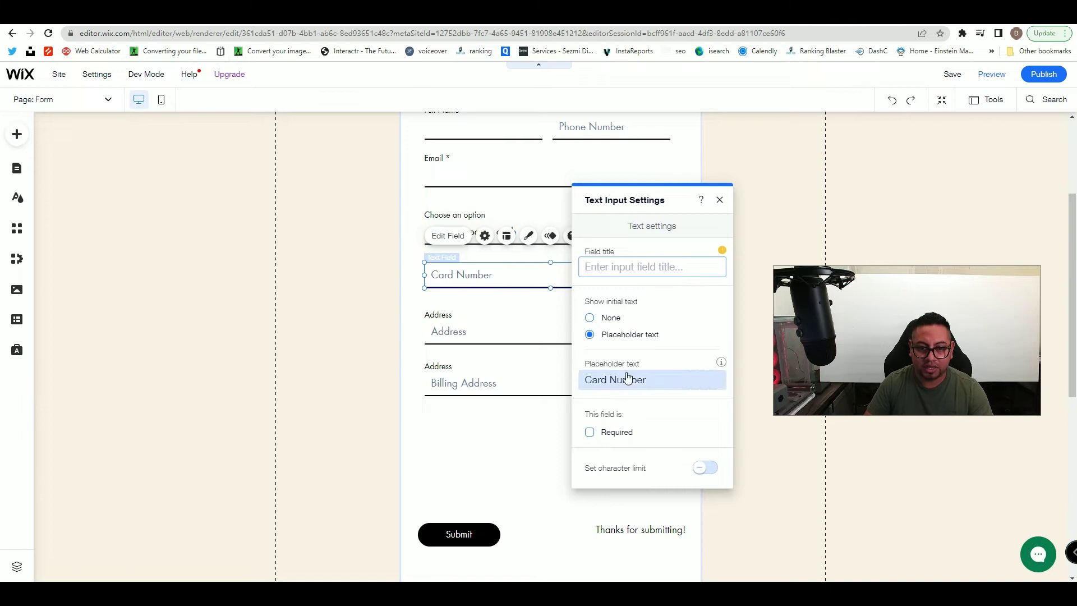
left_click(719, 201)
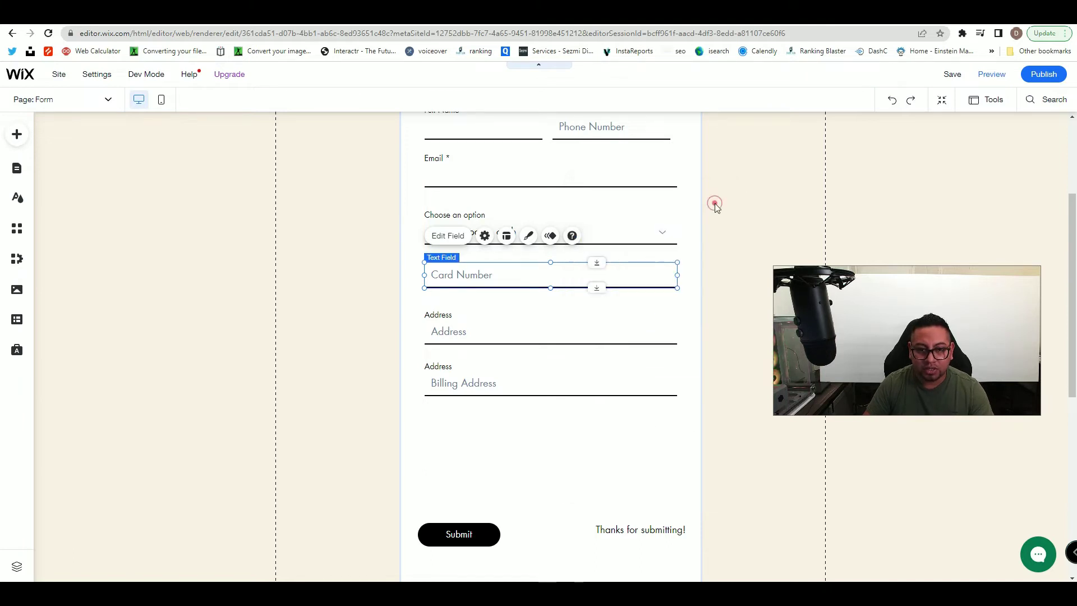
- Review the Card Number field's advanced settings and layout options
left_click(488, 239)
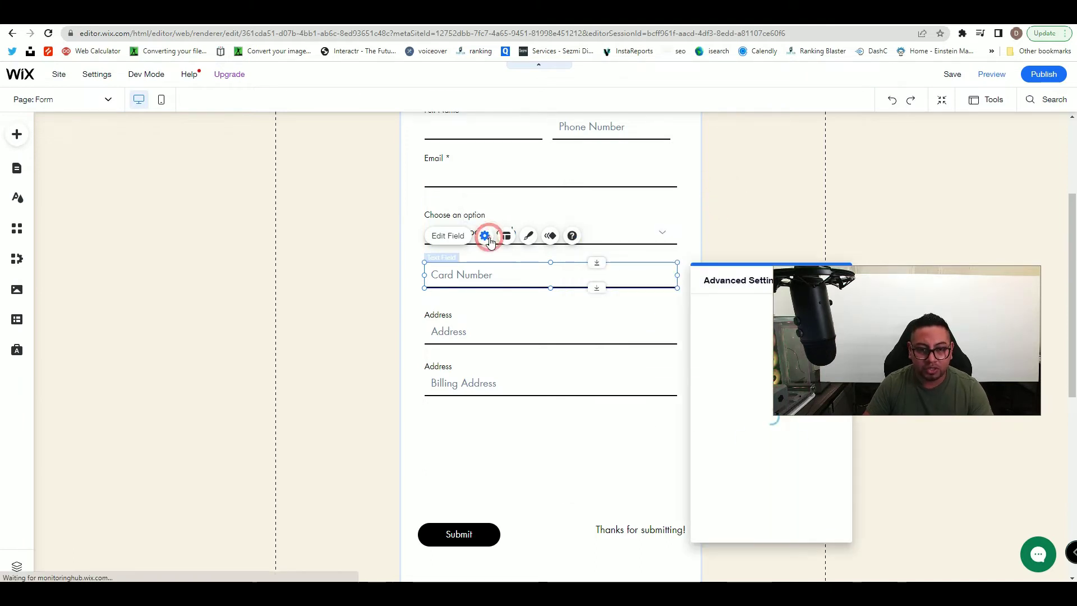
left_click_drag(710, 280, 624, 173)
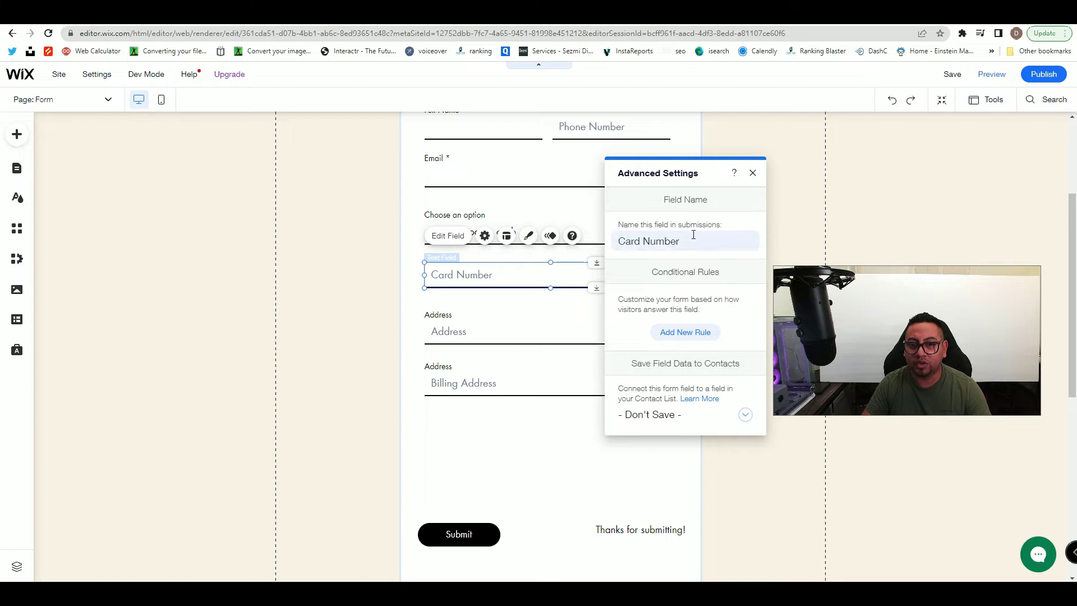
left_click(510, 235)
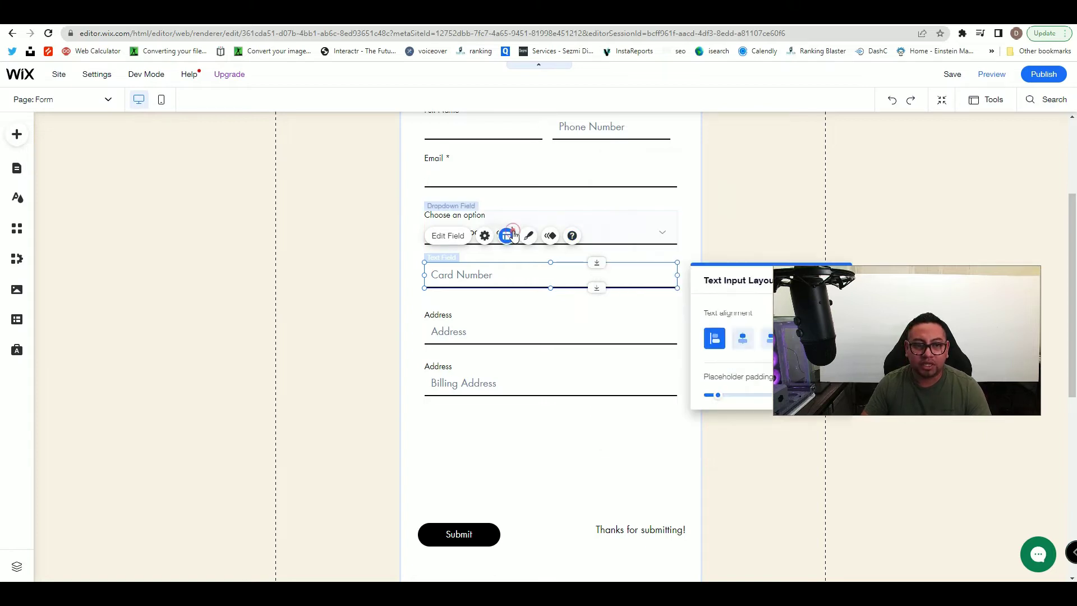
left_click(446, 235)
left_click_drag(725, 268, 618, 192)
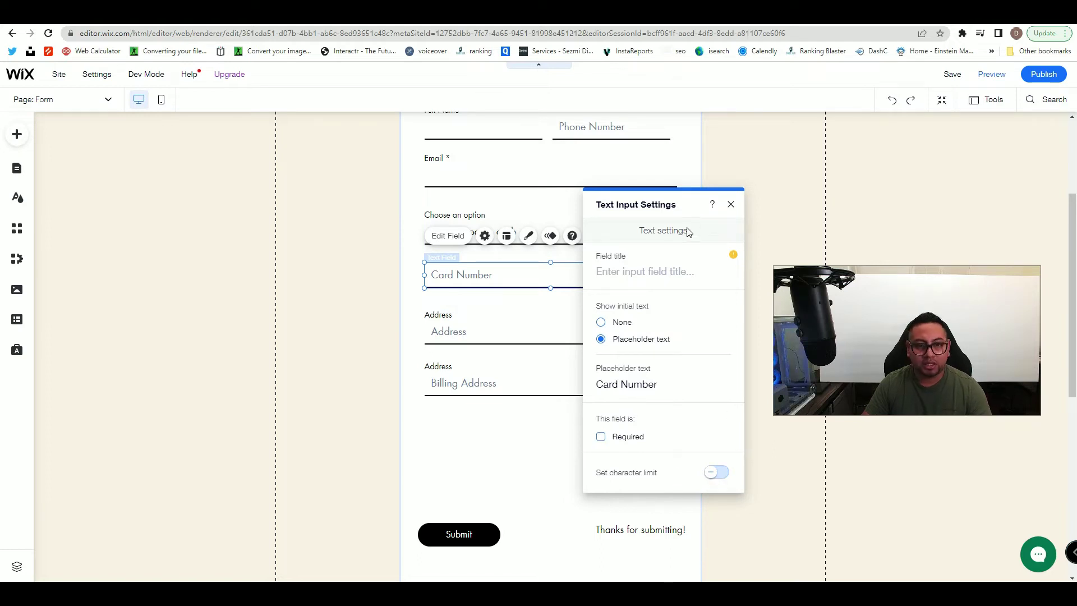
left_click(732, 203)
- Move the Submit button up below Billing Address with the thank-you text beside it
scroll(550, 443, "up", 1)
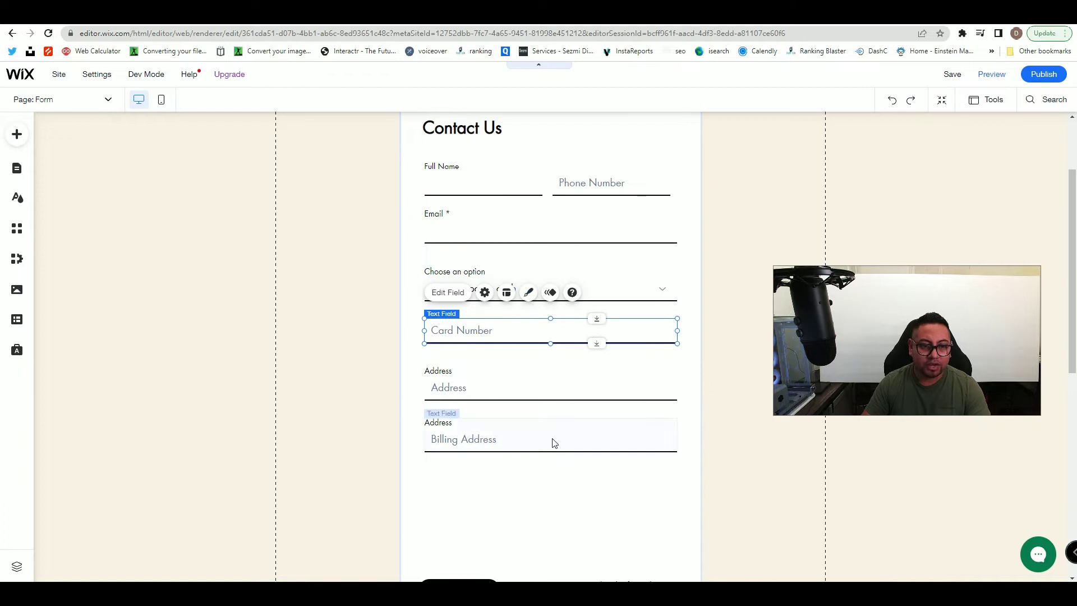
left_click(574, 373)
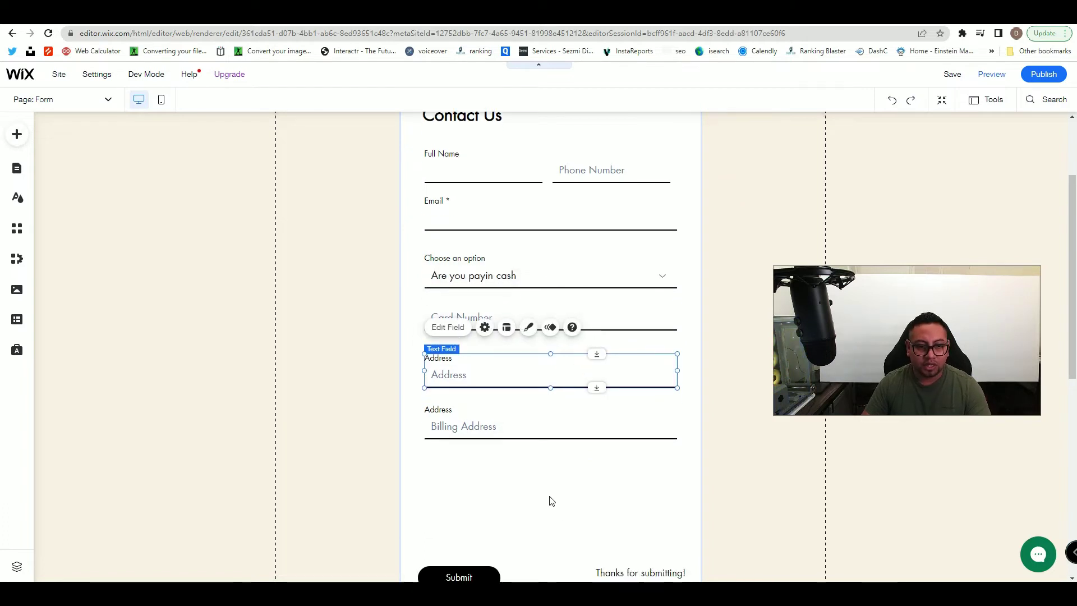
scroll(548, 499, "down", 3)
left_click(478, 421)
left_click_drag(483, 424, 490, 335)
left_click_drag(661, 418, 652, 329)
left_click_drag(486, 318, 485, 374)
left_click_drag(625, 335, 628, 386)
- Drag the Address field lower to open a gap beneath Card Number
scroll(601, 413, "up", 4)
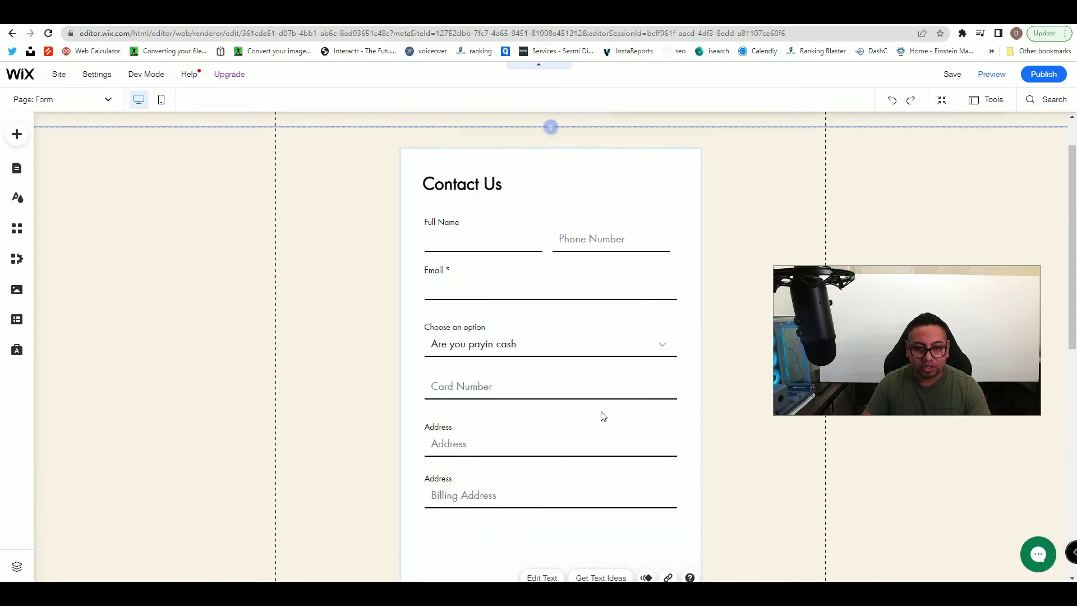
left_click(565, 451)
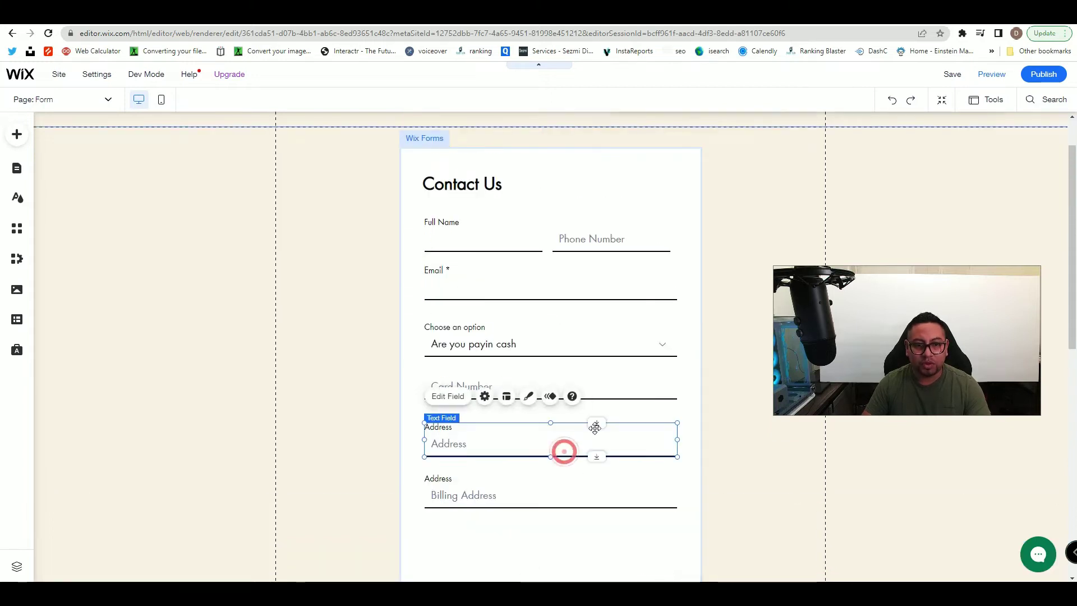
left_click_drag(594, 439, 594, 469)
scroll(594, 467, "down", 2)
scroll(593, 467, "down", 2)
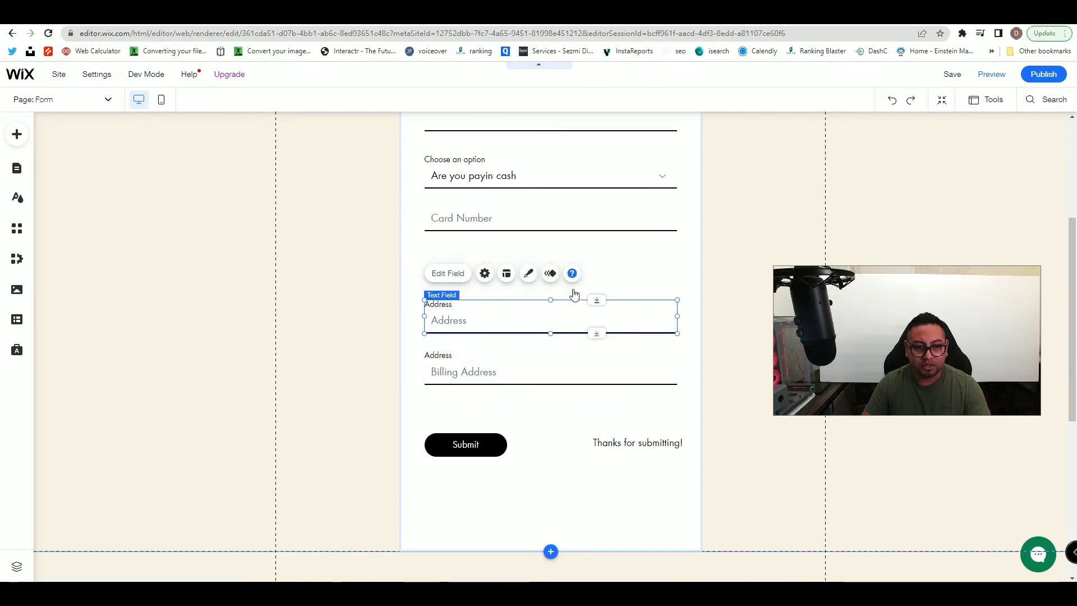
scroll(574, 293, "up", 4)
left_click(585, 421)
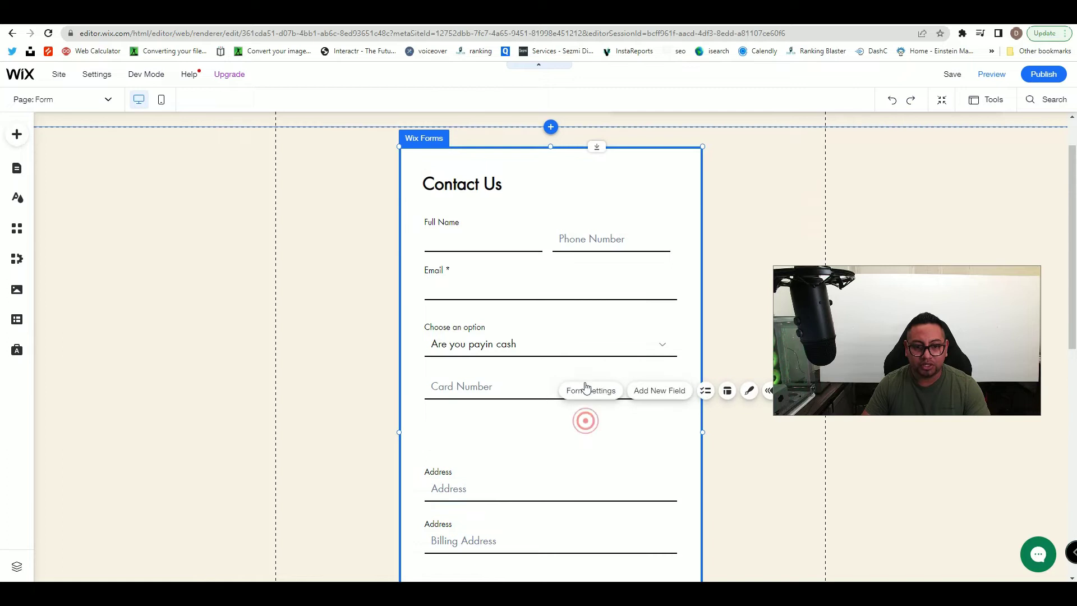
left_click(678, 392)
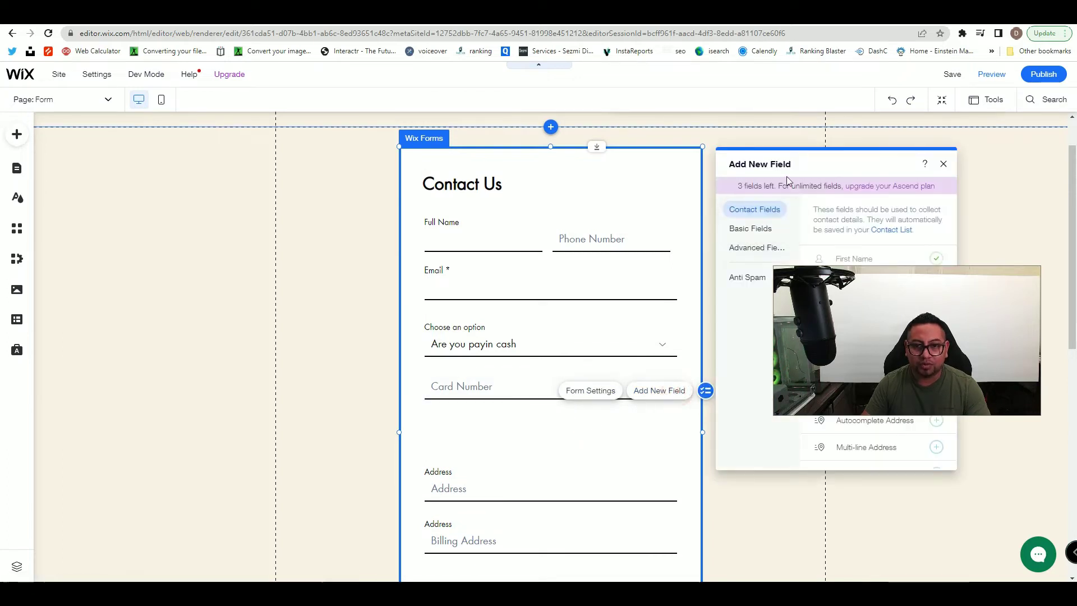
left_click_drag(796, 168, 571, 159)
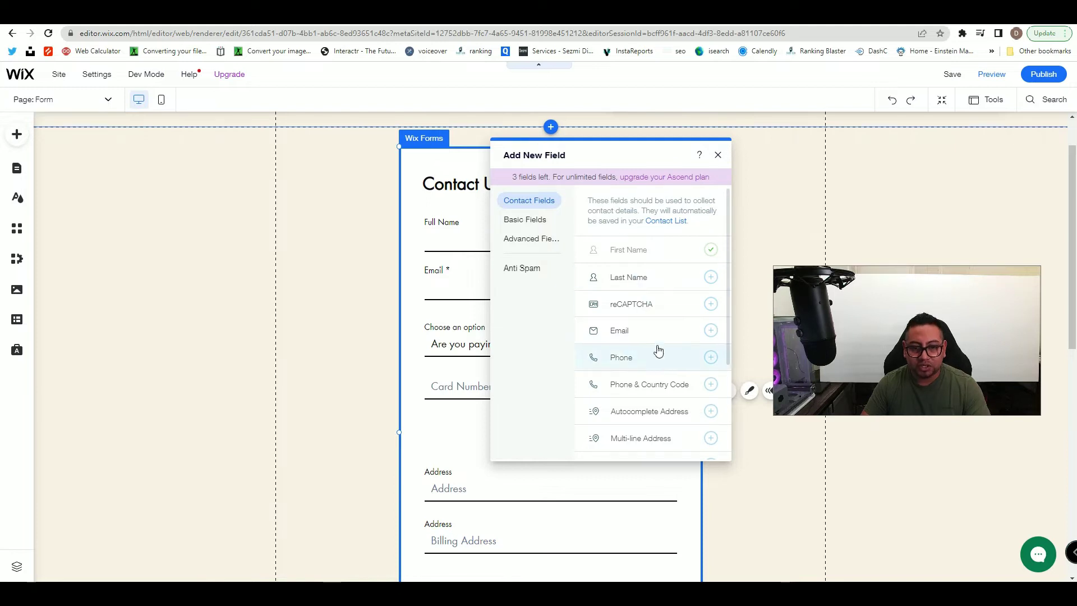
left_click(514, 219)
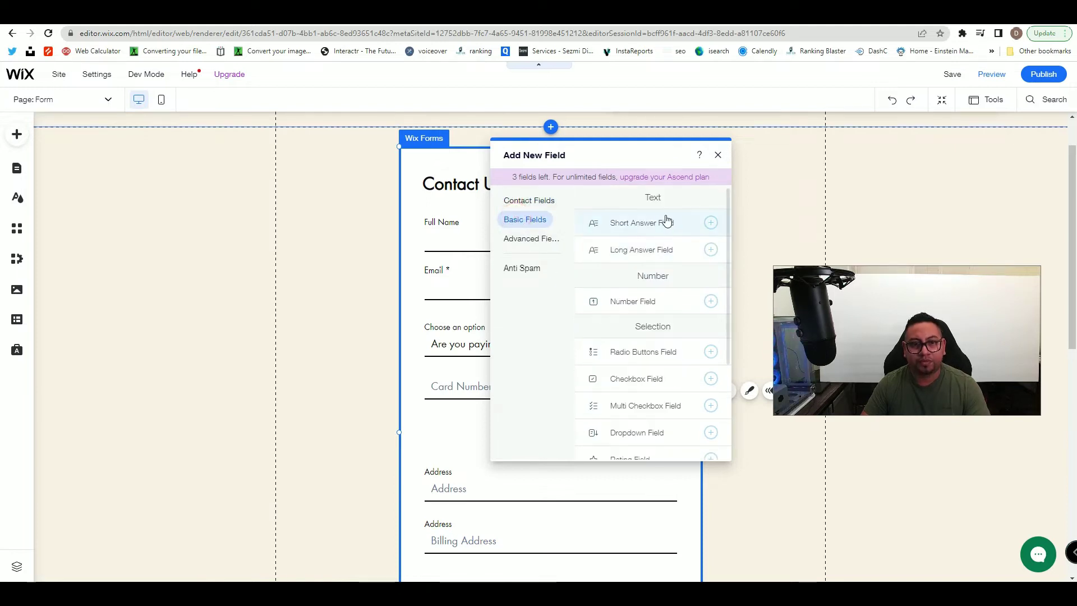
left_click(711, 223)
left_click_drag(466, 524, 466, 369)
left_click_drag(677, 374, 538, 374)
left_click(454, 332)
left_click(348, 322)
type("exp")
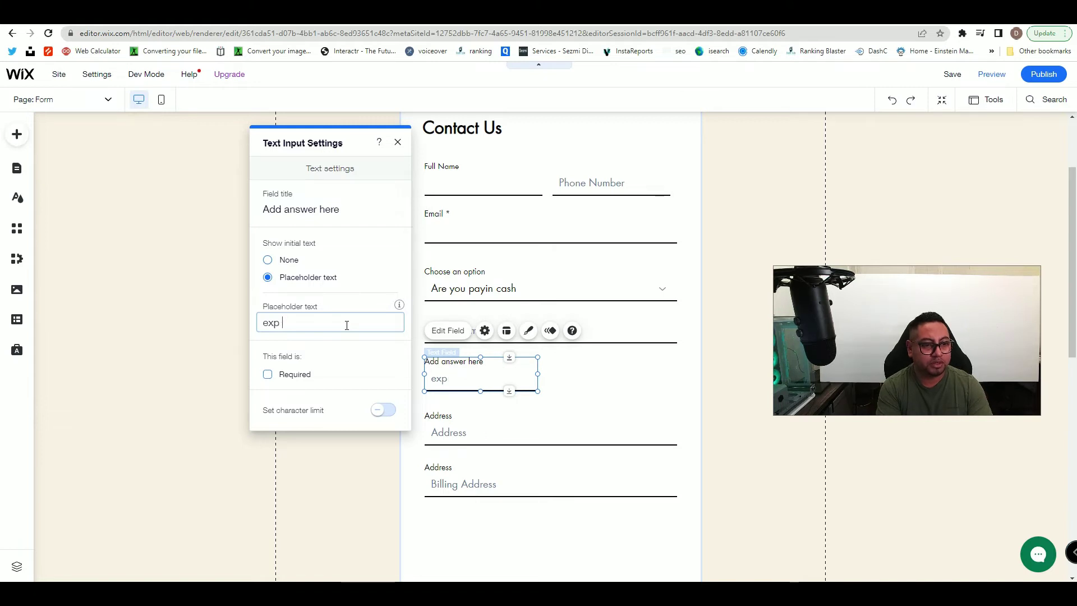
left_click(542, 377)
left_click(507, 378)
key("Delete")
left_click(562, 369)
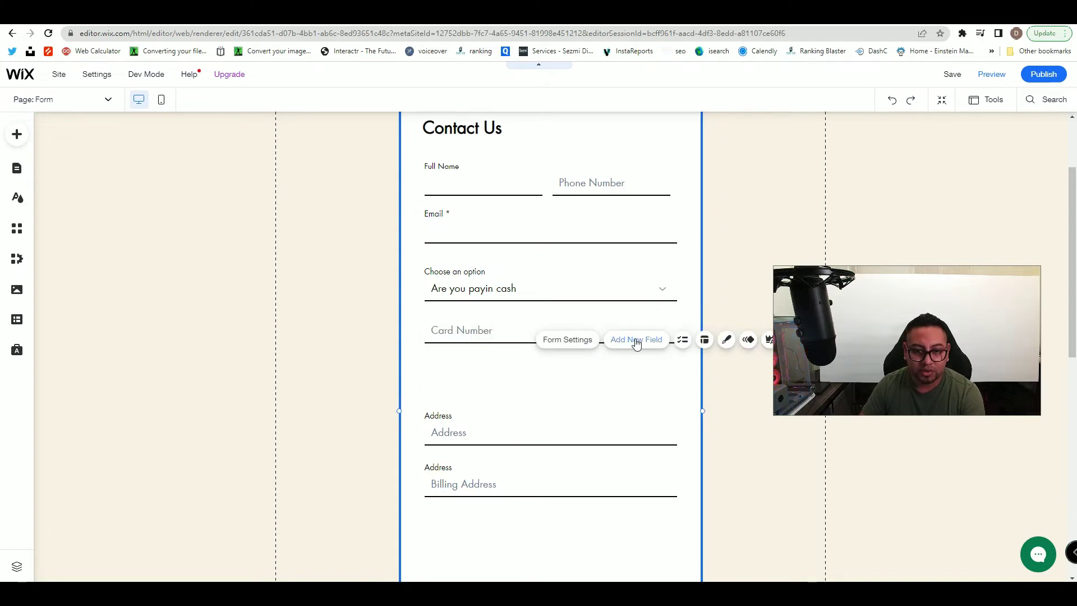
- Add a date field under Card Number and narrow it to half width
left_click(633, 339)
left_click_drag(793, 135, 481, 128)
left_click(437, 200)
scroll(583, 353, "down", 3)
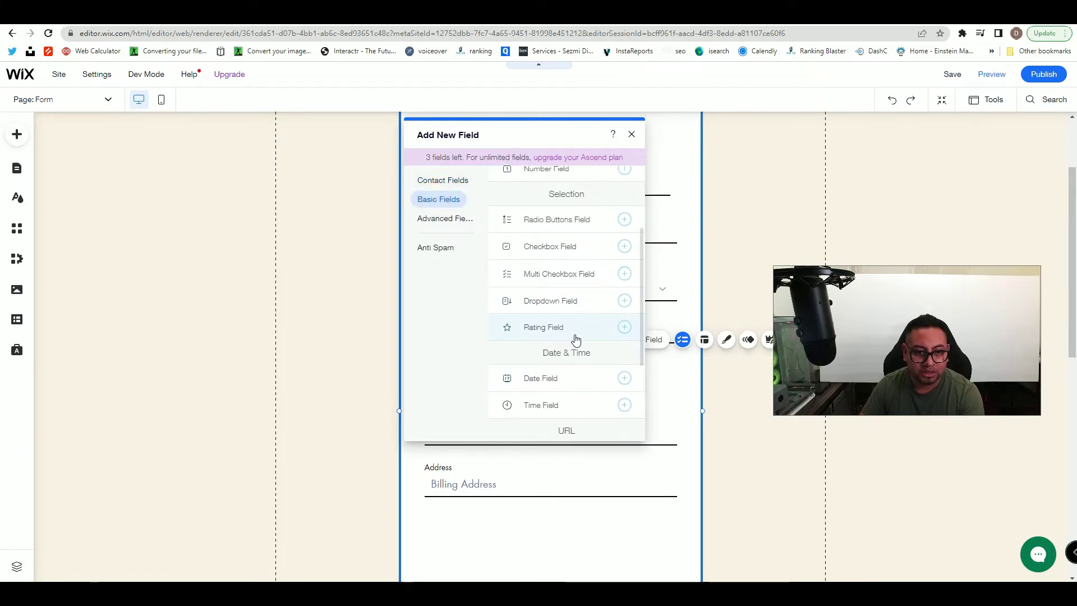
scroll(577, 331, "down", 1)
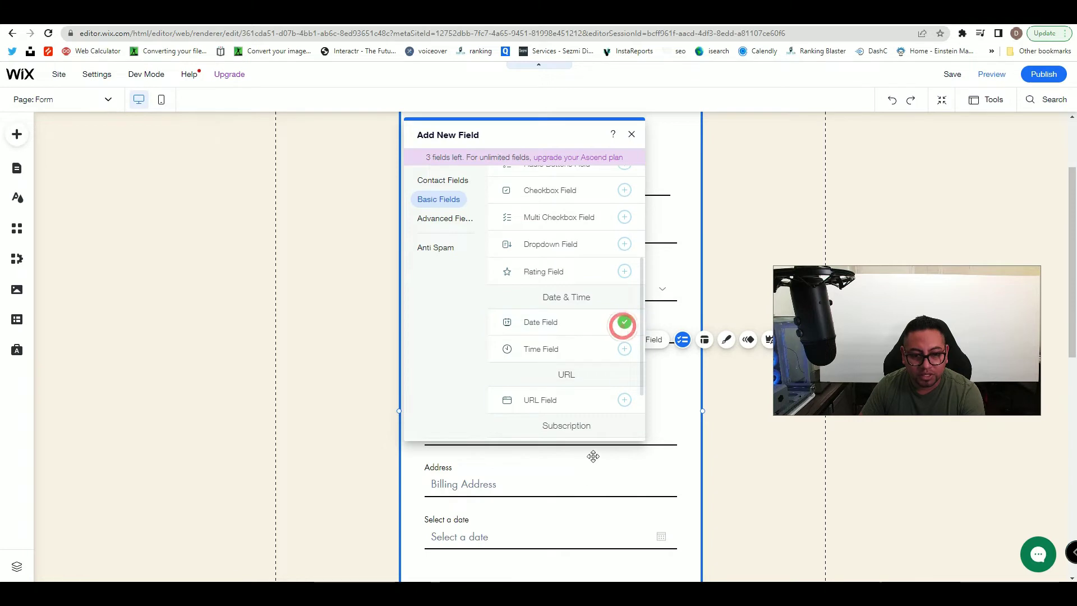
left_click(523, 536)
left_click_drag(521, 538, 554, 378)
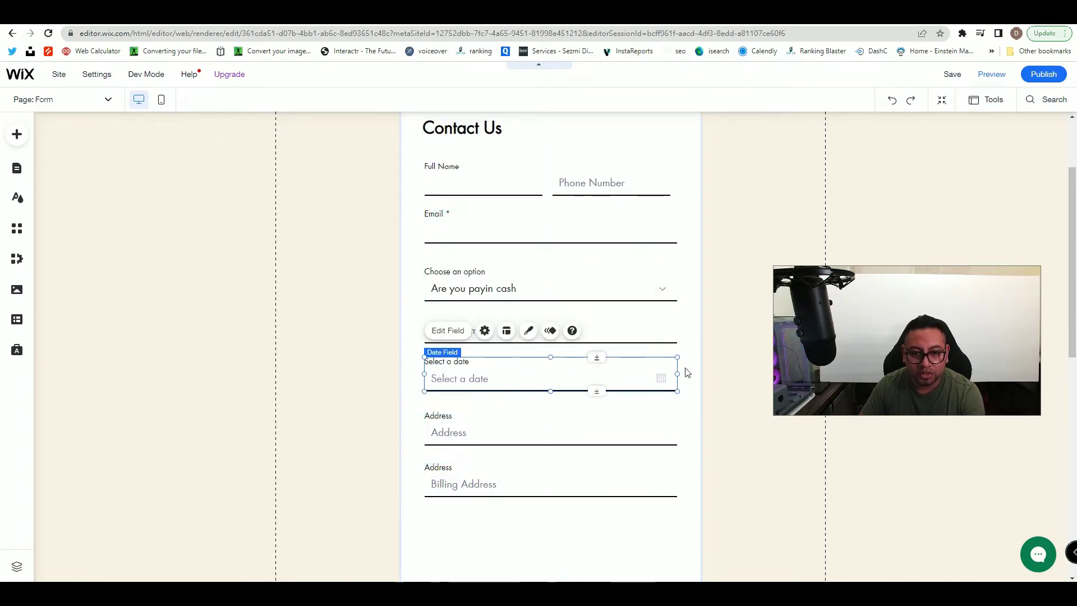
left_click_drag(677, 373, 527, 367)
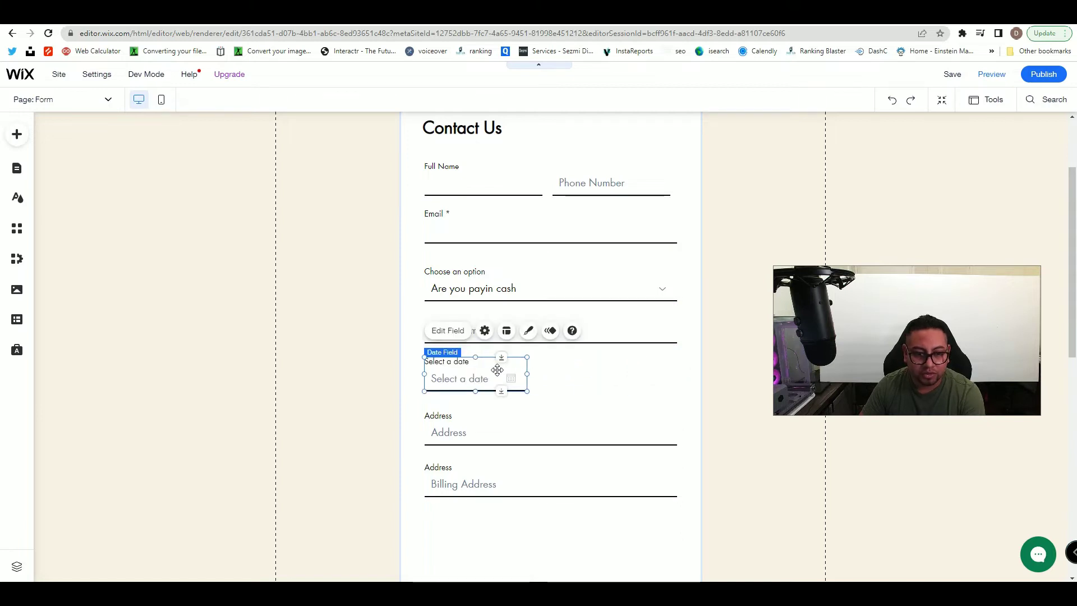
- Retitle the date field 'exp date' and check its calendar options
left_click(457, 331)
left_click(301, 212)
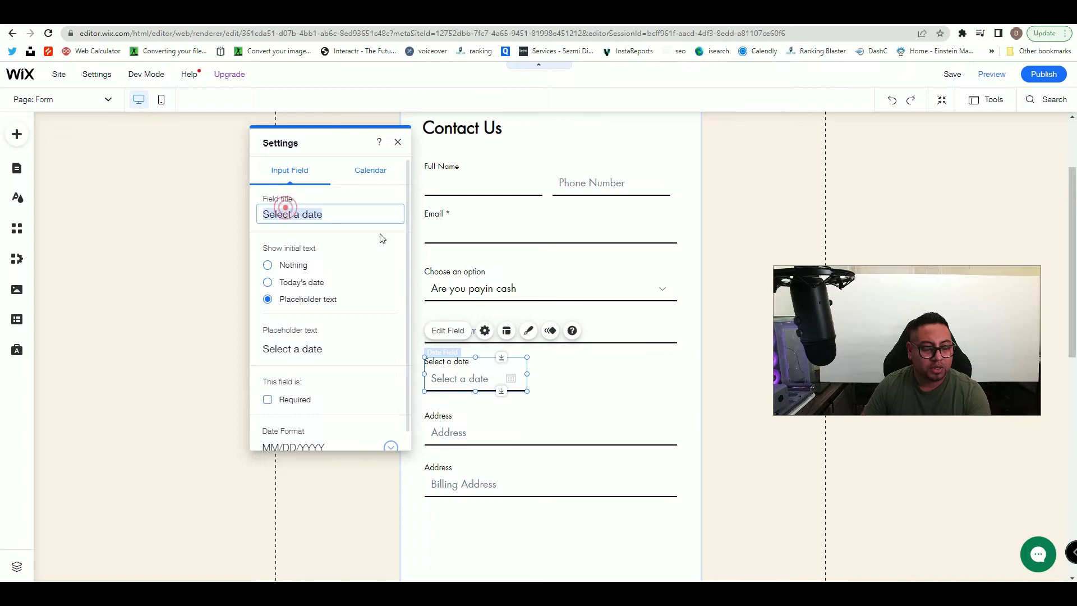
type("exp")
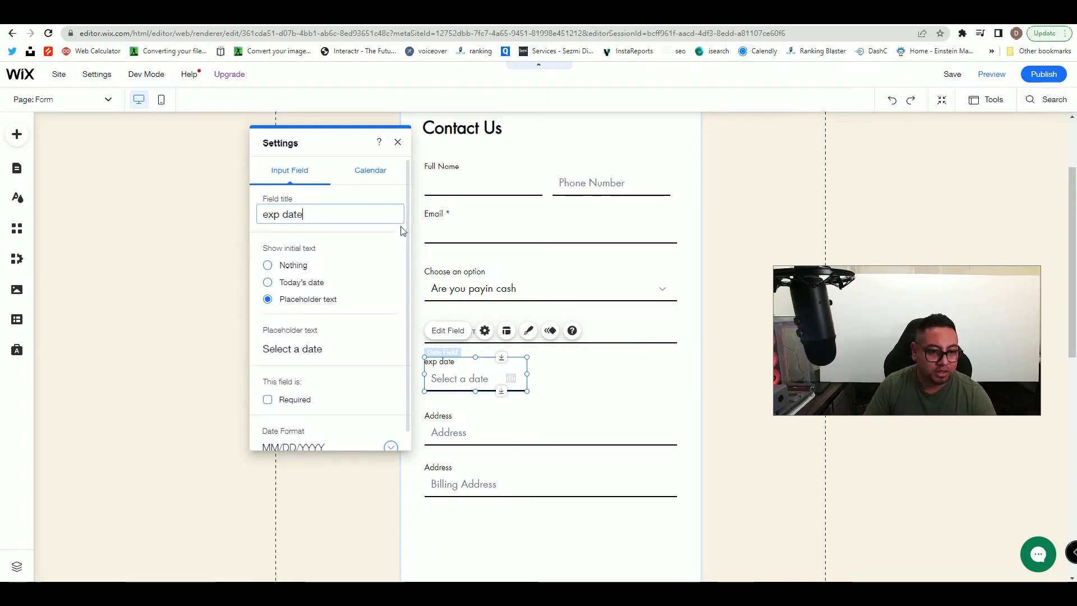
left_click(370, 171)
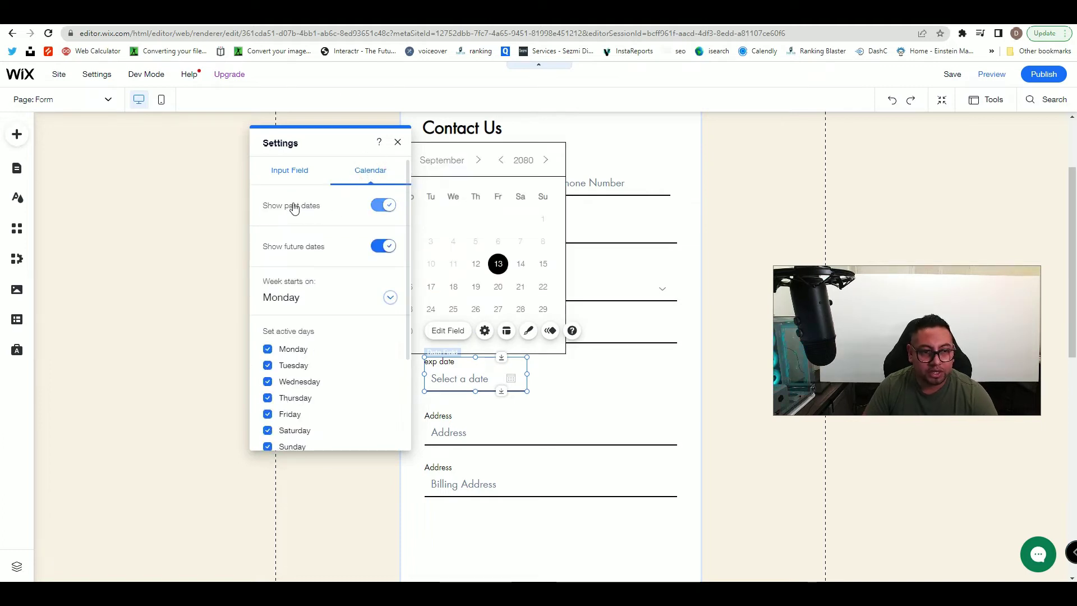
left_click(397, 142)
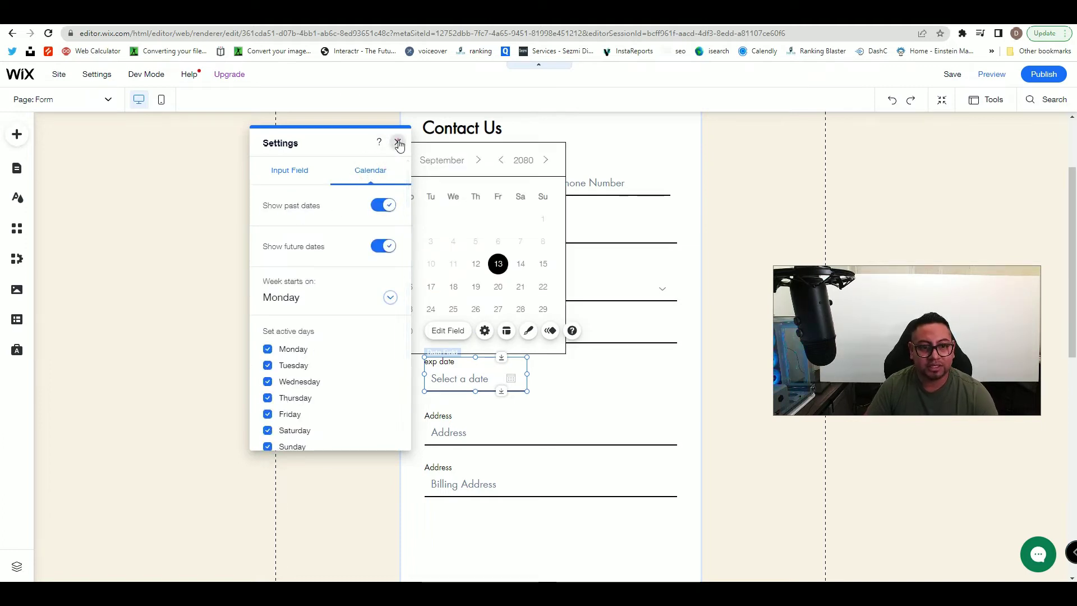
left_click(596, 373)
left_click(514, 369)
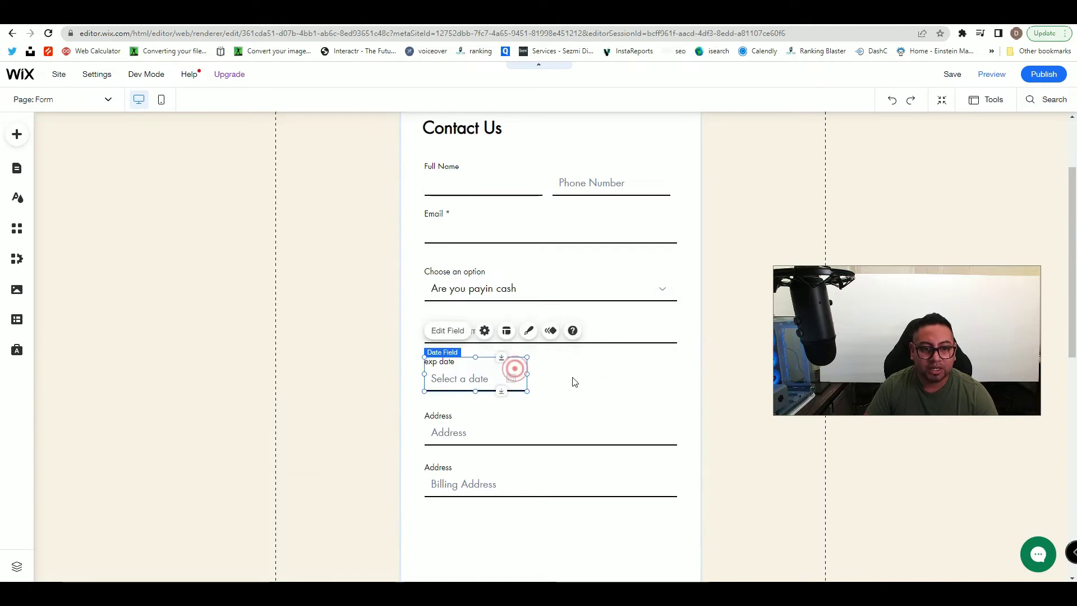
- Add a short answer field, narrow it, and place it beside exp date
left_click(555, 368)
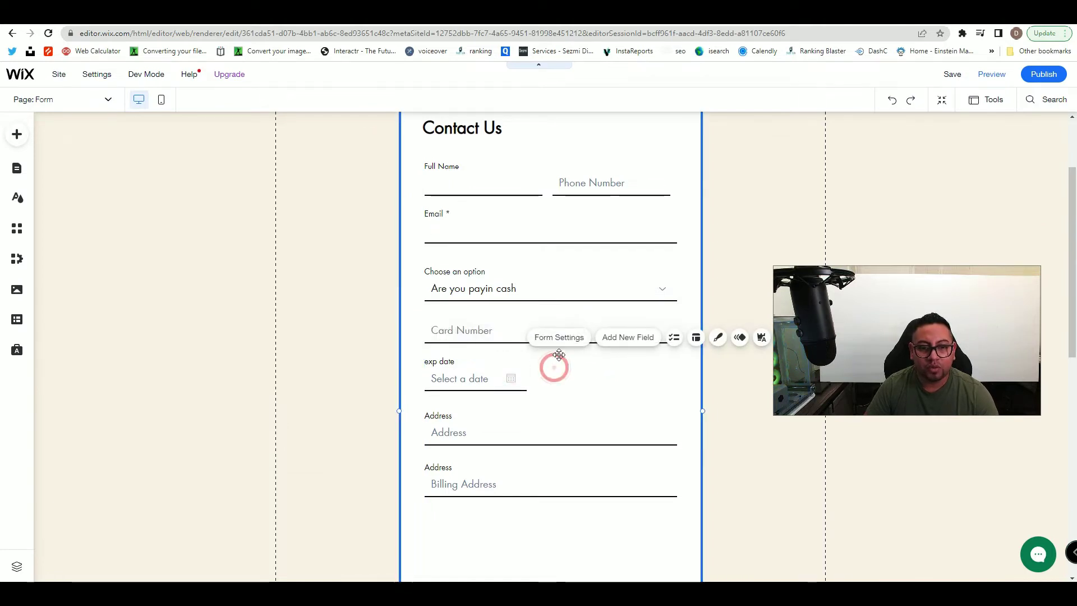
left_click(627, 340)
left_click_drag(786, 145, 479, 195)
left_click(508, 200)
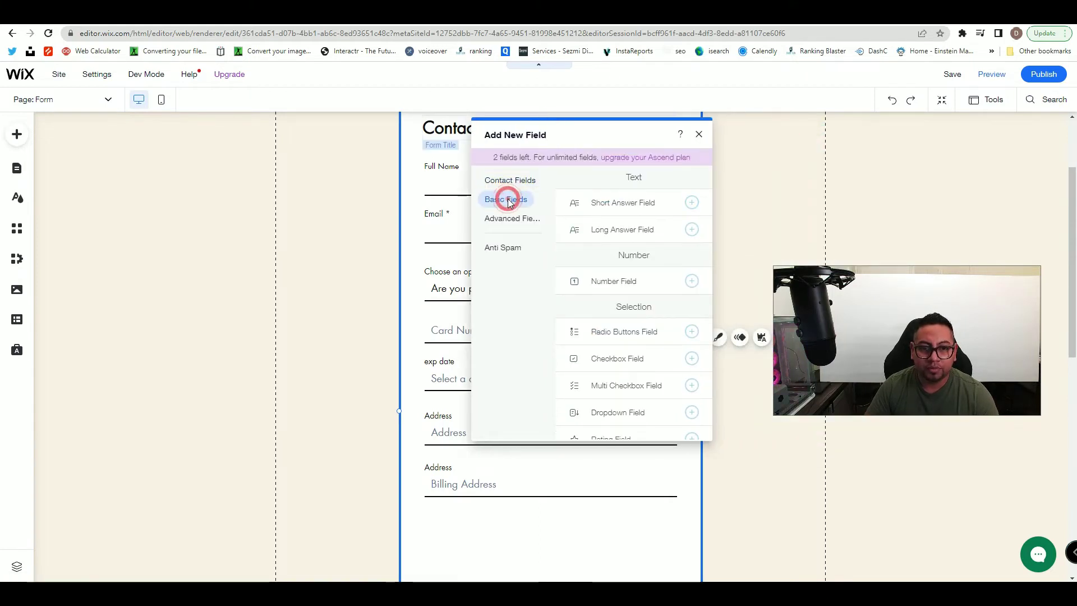
left_click(617, 203)
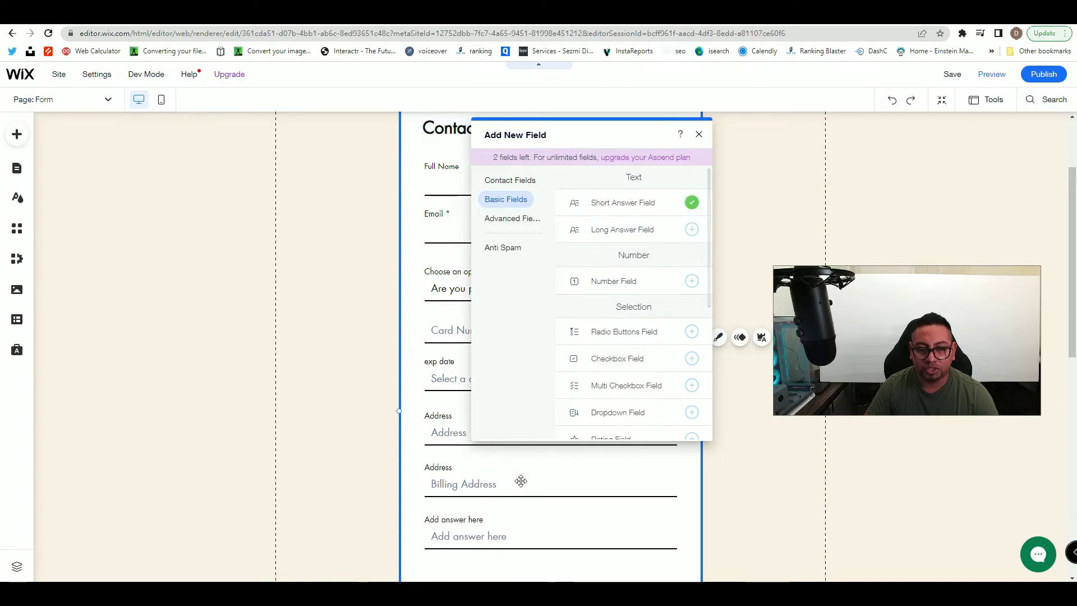
left_click(698, 135)
left_click(488, 539)
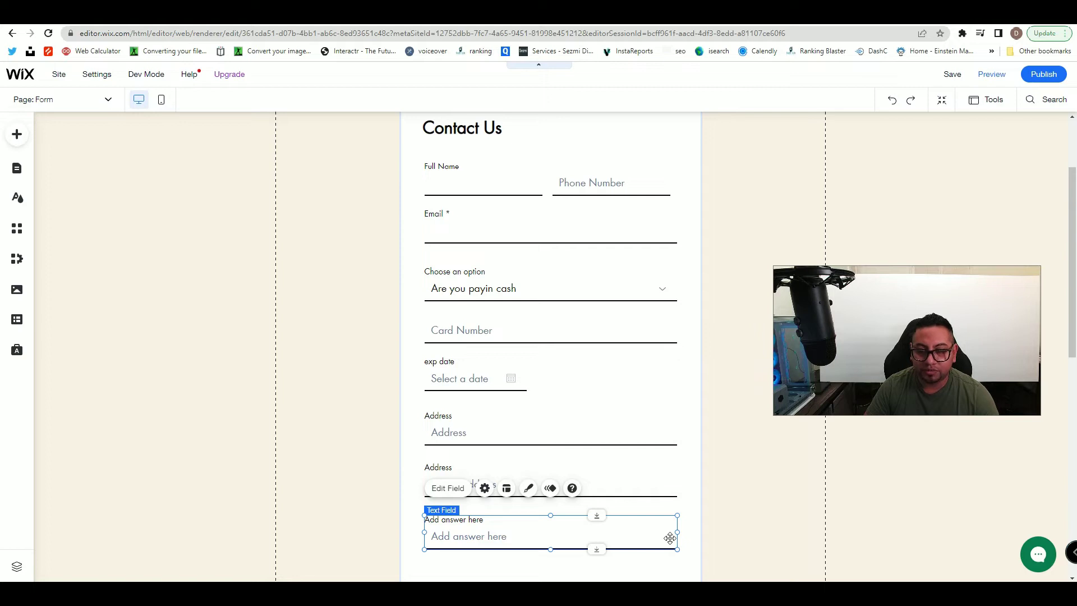
left_click_drag(677, 530, 603, 377)
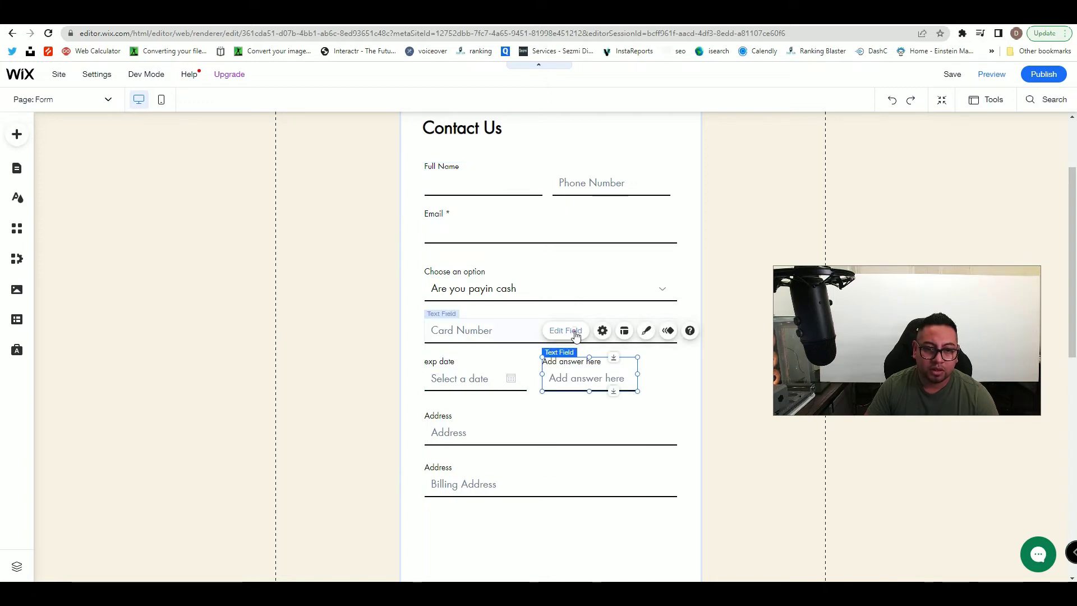
- Set the new field's title to 'Security code'
left_click(566, 331)
triple_click(430, 215)
type("Security")
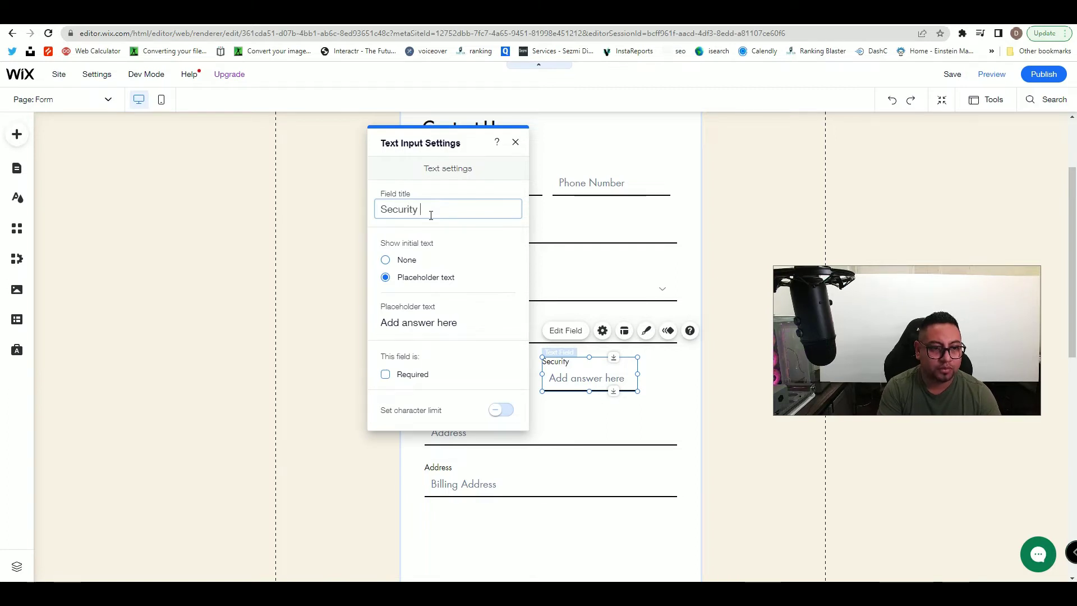
left_click(515, 143)
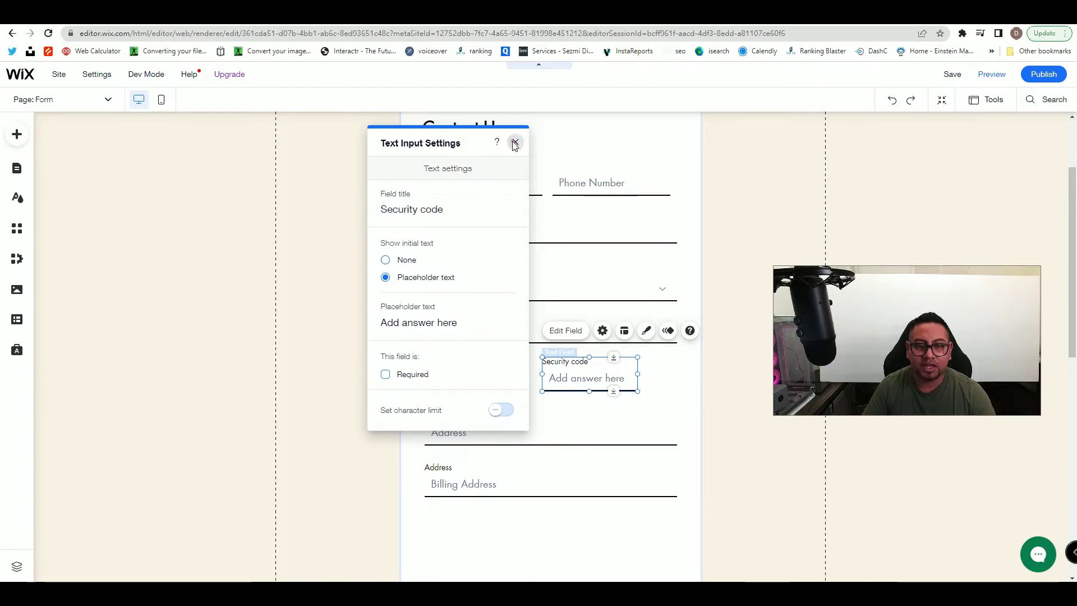
left_click(694, 283)
scroll(563, 416, "up", 2)
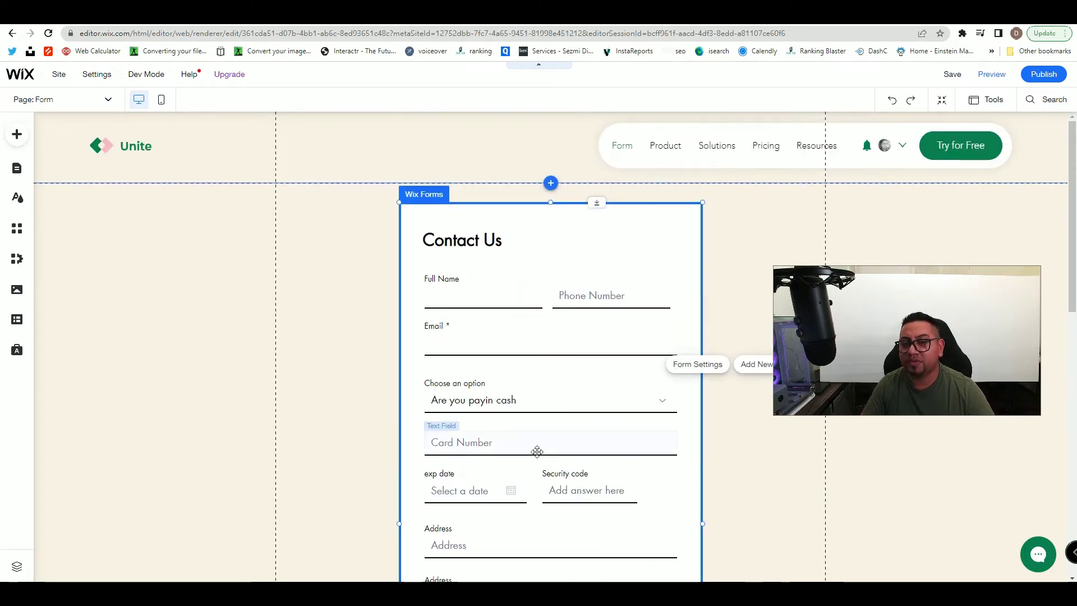
- Move the Submit button and success message up beneath the fields
scroll(538, 452, "down", 2)
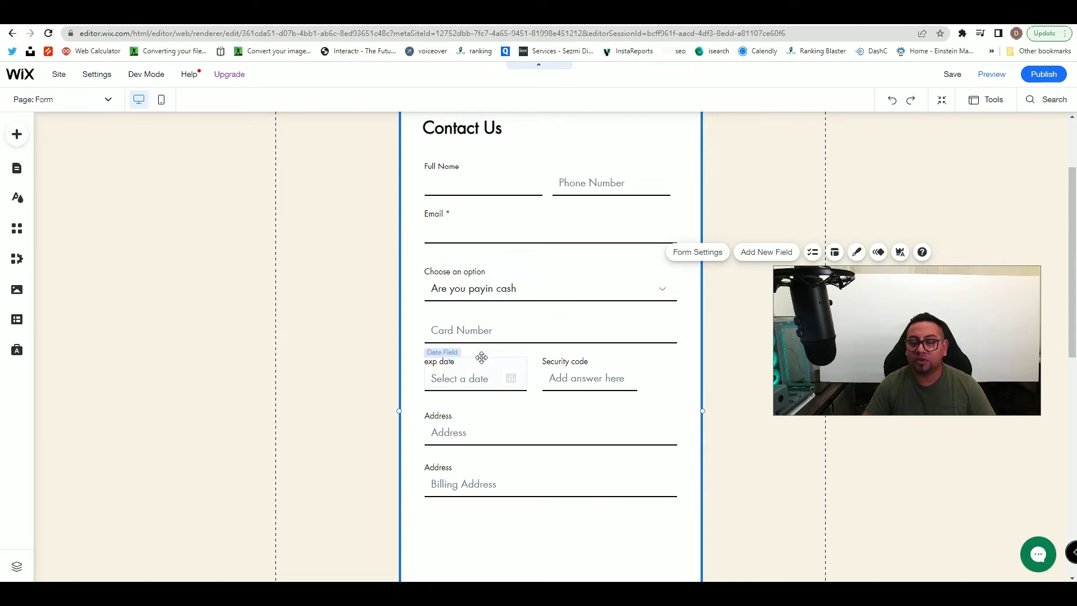
scroll(485, 453, "up", 2)
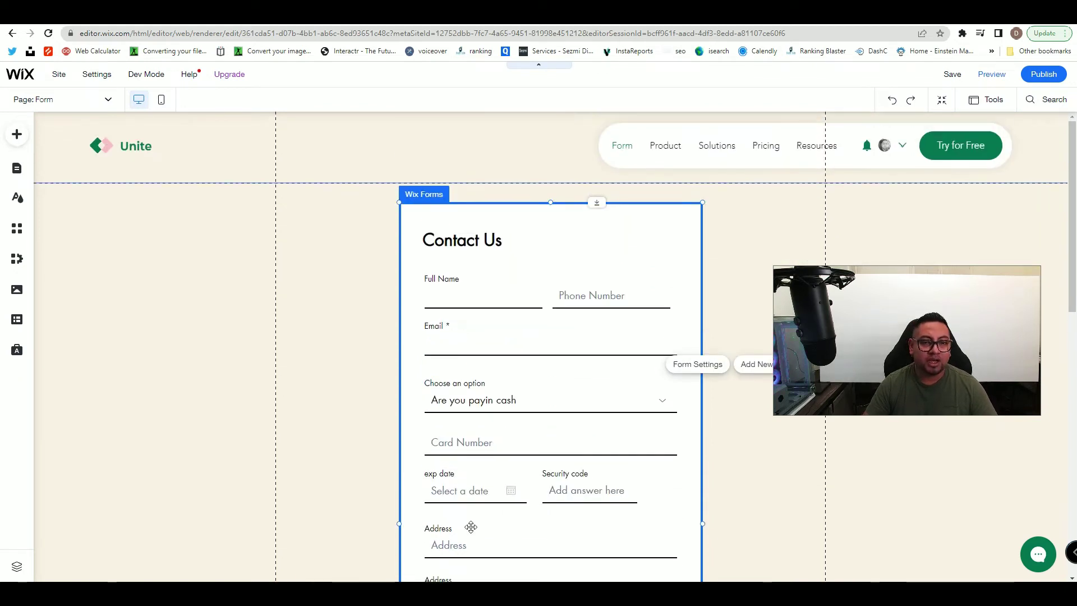
scroll(471, 527, "down", 2)
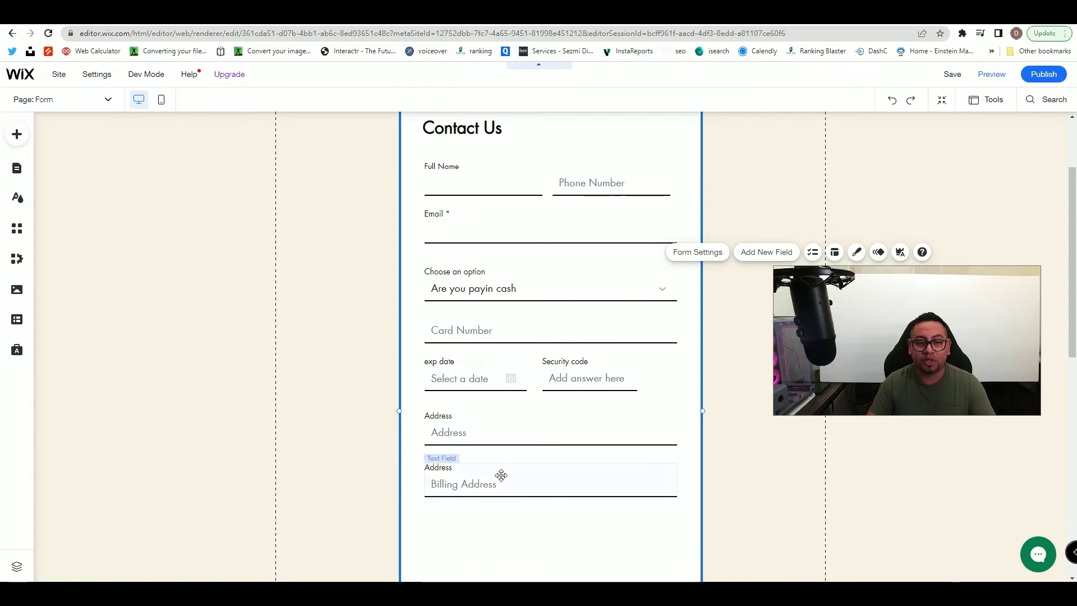
scroll(500, 475, "up", 2)
scroll(499, 486, "down", 1)
scroll(499, 488, "down", 4)
left_click(464, 440)
left_click_drag(464, 440, 461, 372)
left_click_drag(613, 438, 606, 369)
left_click(618, 408)
- Select the form and bring up the Add New Field panel on Contact Fields
scroll(617, 408, "up", 3)
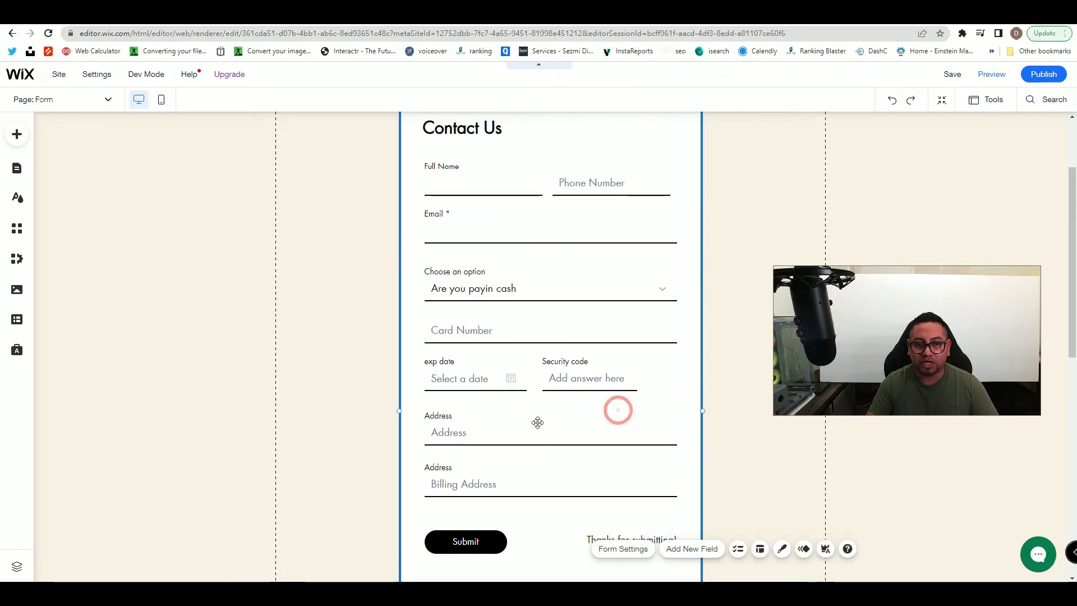
scroll(575, 417, "up", 2)
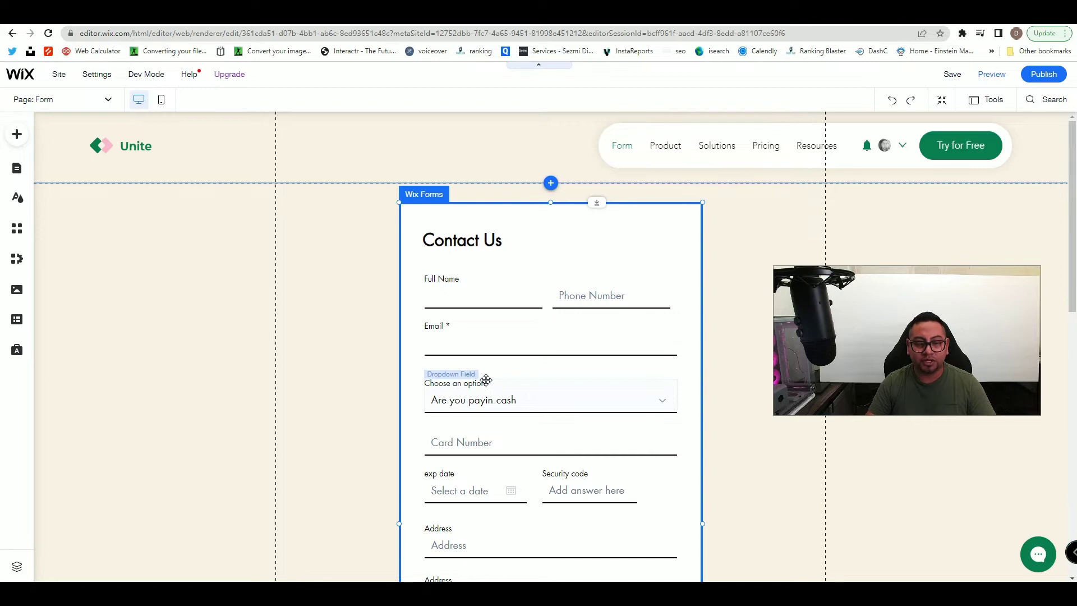
scroll(561, 390, "down", 3)
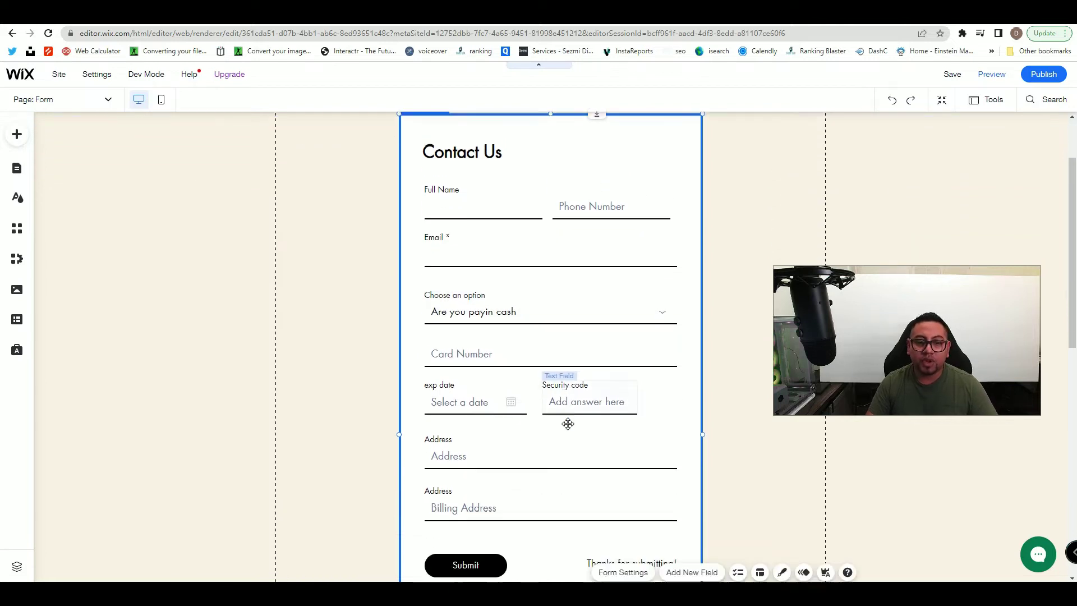
left_click(556, 468)
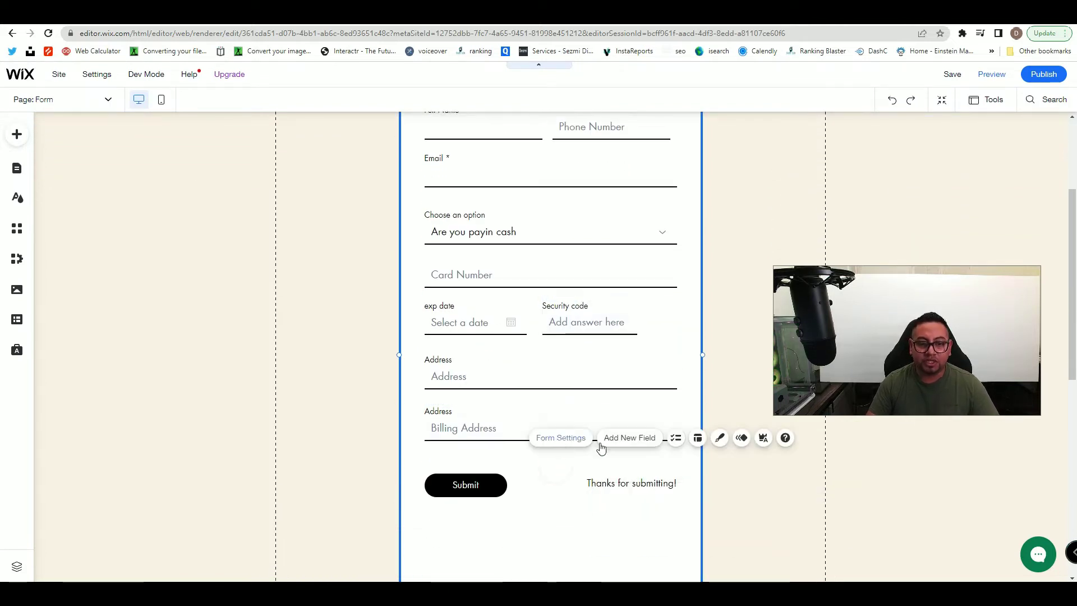
left_click(628, 438)
left_click_drag(815, 117, 676, 279)
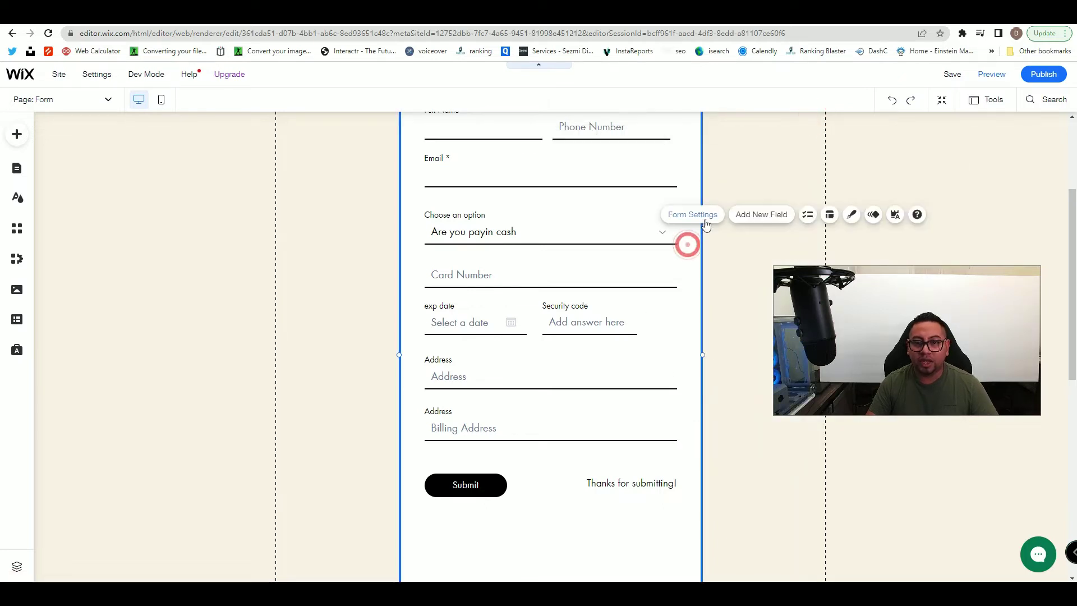
left_click(752, 214)
- Add the 'I agree to the terms & conditions' checkbox under Billing Address
left_click_drag(774, 153, 465, 192)
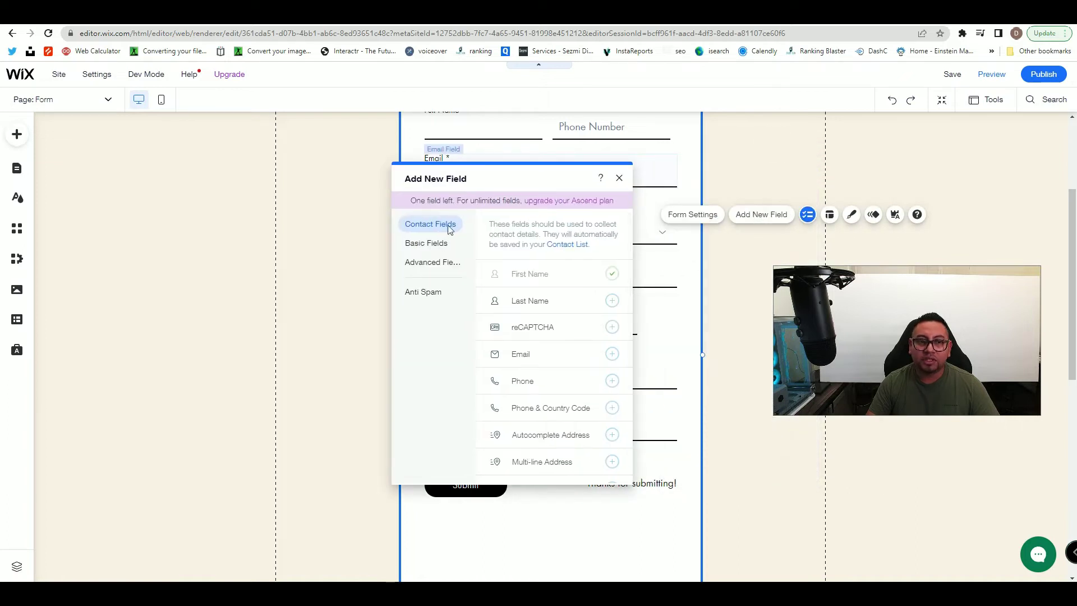
scroll(508, 412, "down", 3)
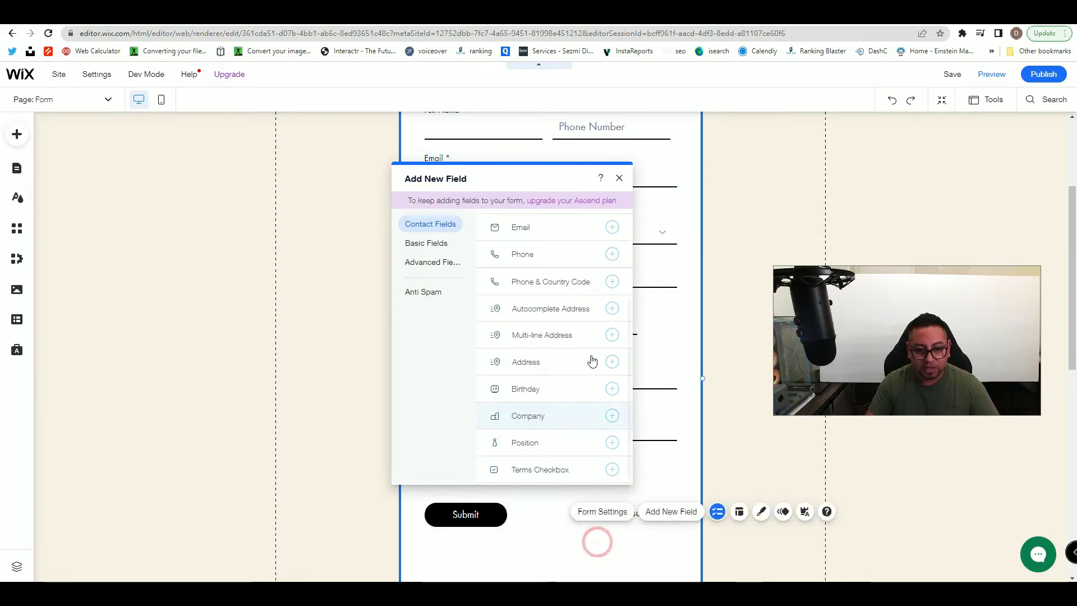
left_click(619, 177)
- Reopen the field list and close it again without adding anything
left_click(501, 472)
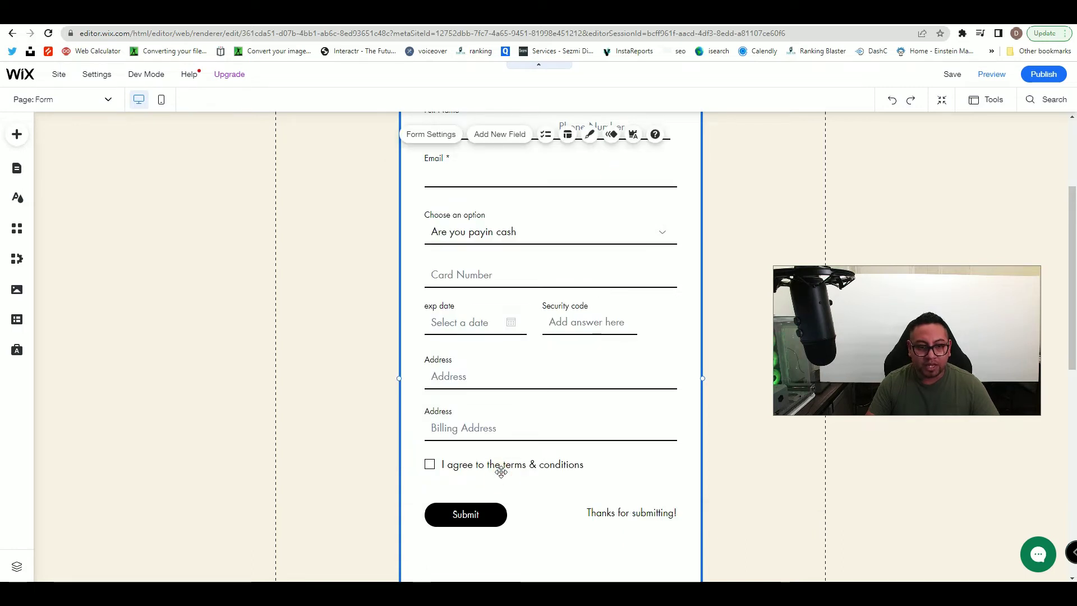
left_click(500, 471)
scroll(522, 499, "up", 2)
scroll(523, 501, "down", 2)
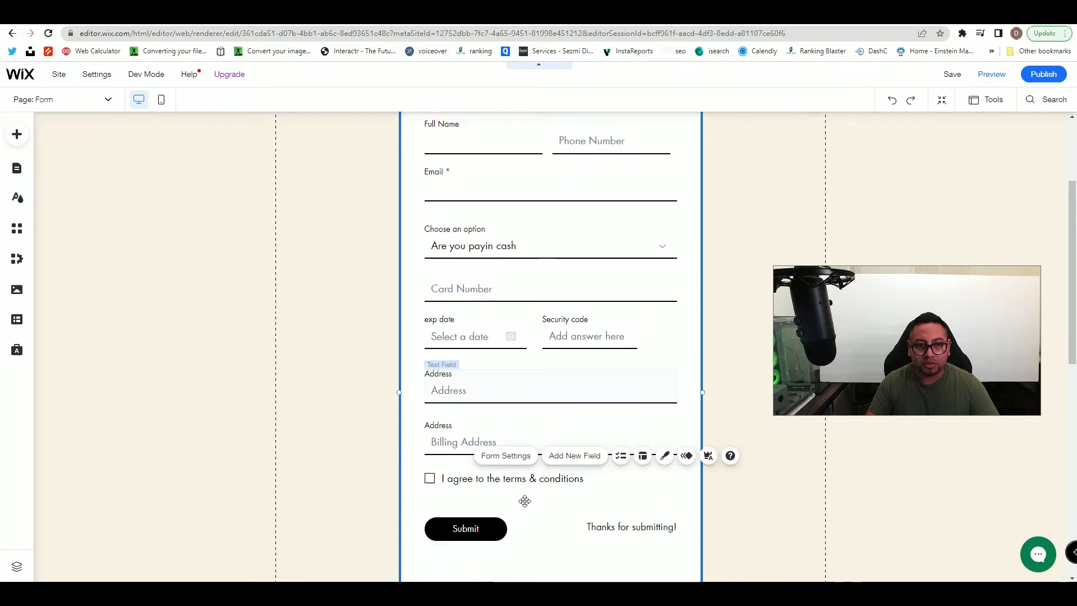
left_click(581, 449)
left_click_drag(781, 142, 498, 171)
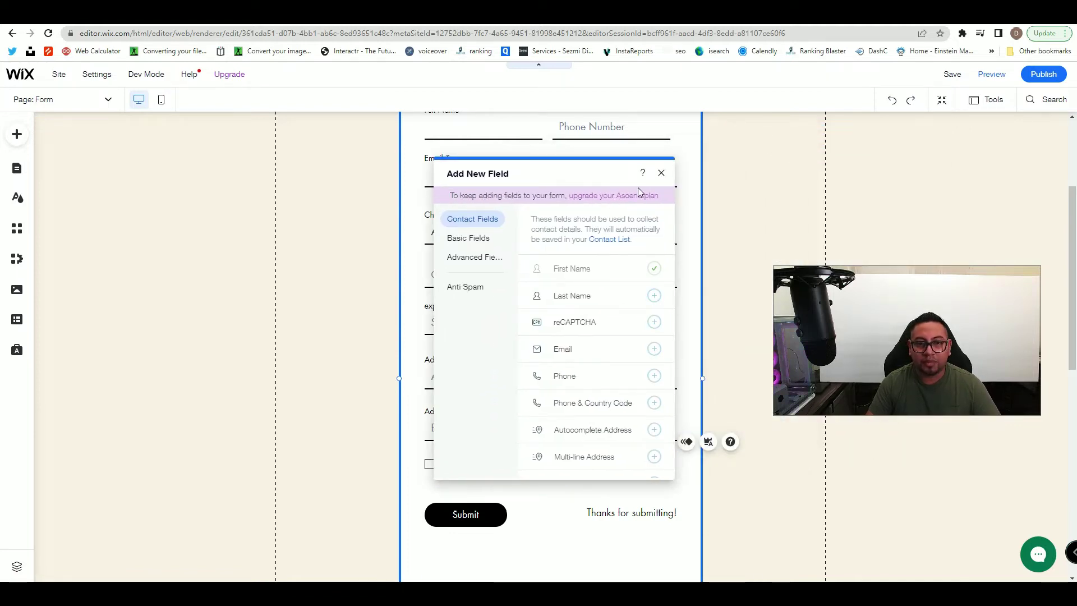
left_click(661, 174)
scroll(538, 277, "up", 2)
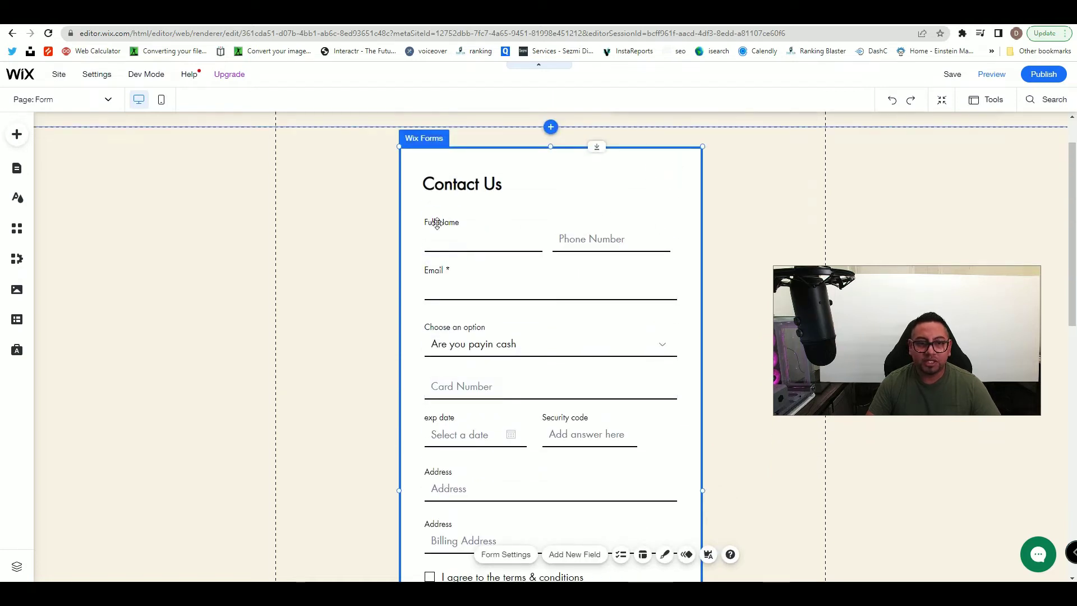
scroll(507, 235, "down", 1)
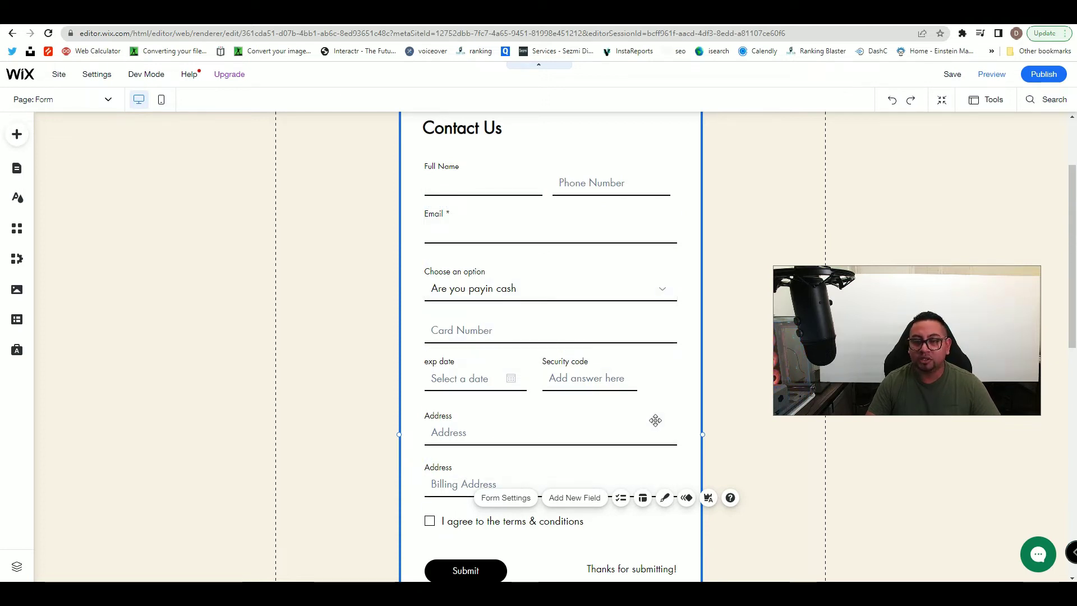
scroll(655, 420, "up", 2)
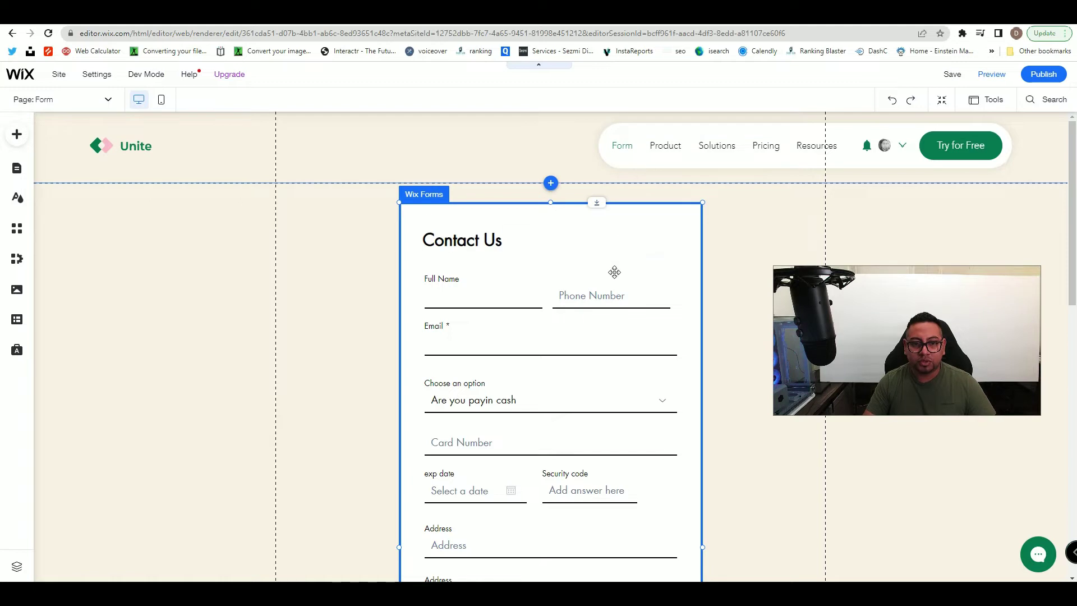
left_click(691, 218)
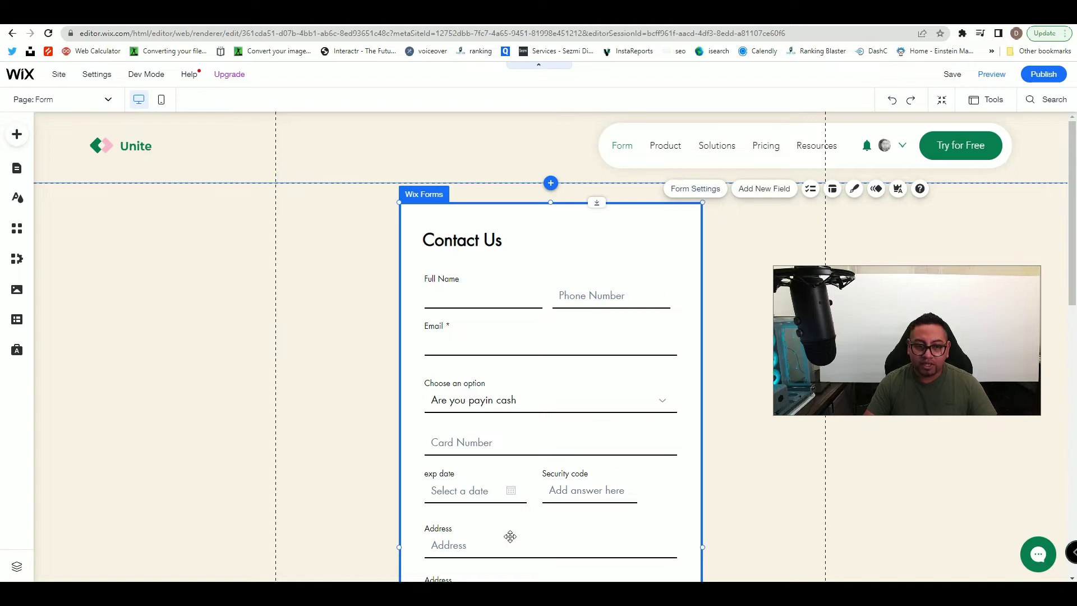
- Start a new condition rule triggered when Phone Number is filled
left_click(694, 189)
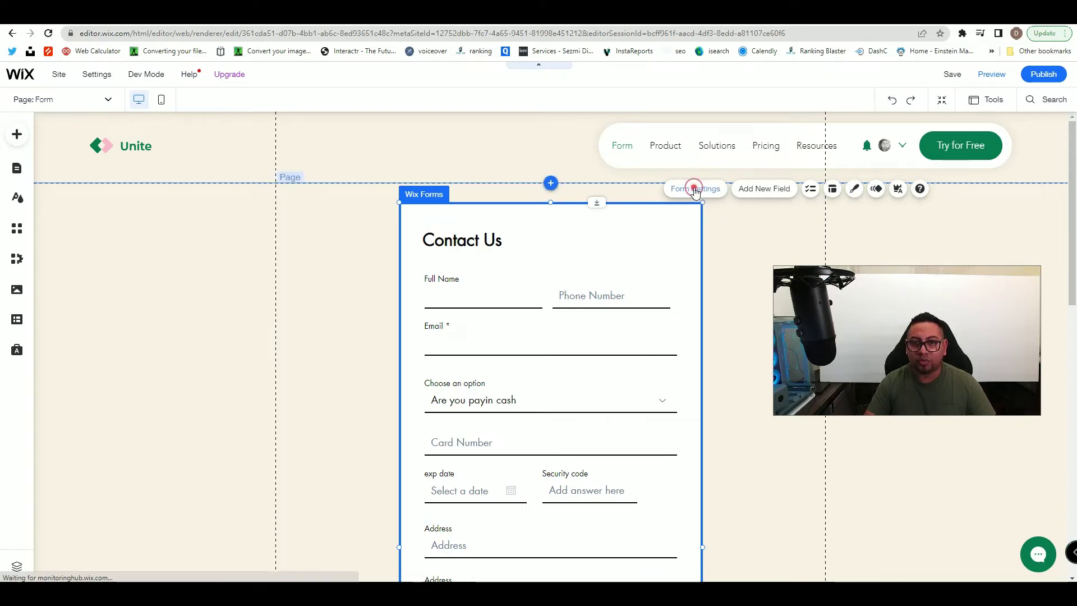
left_click_drag(762, 217, 179, 218)
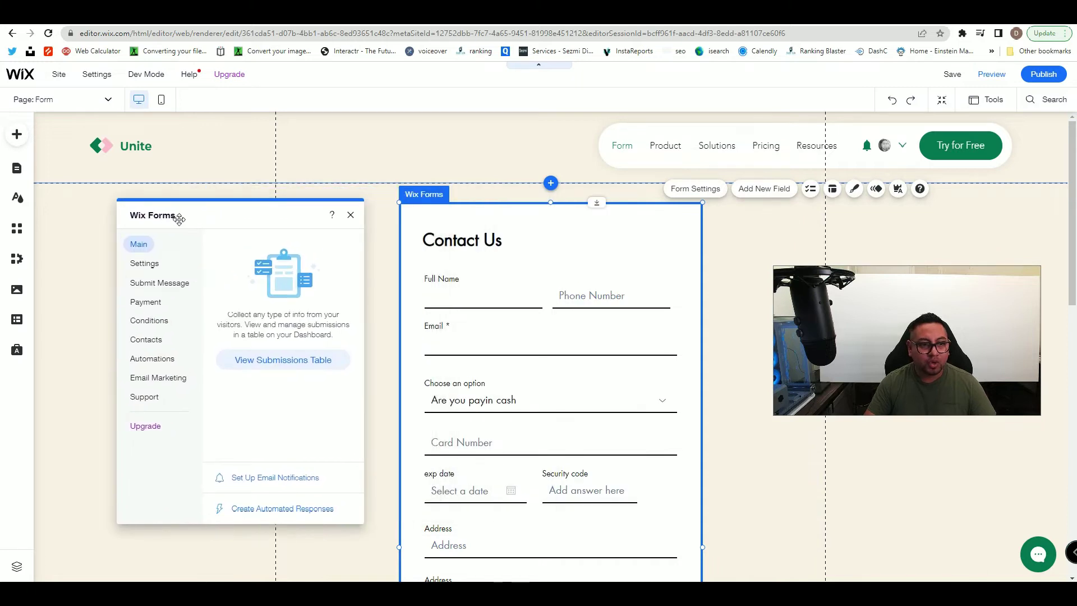
left_click(142, 320)
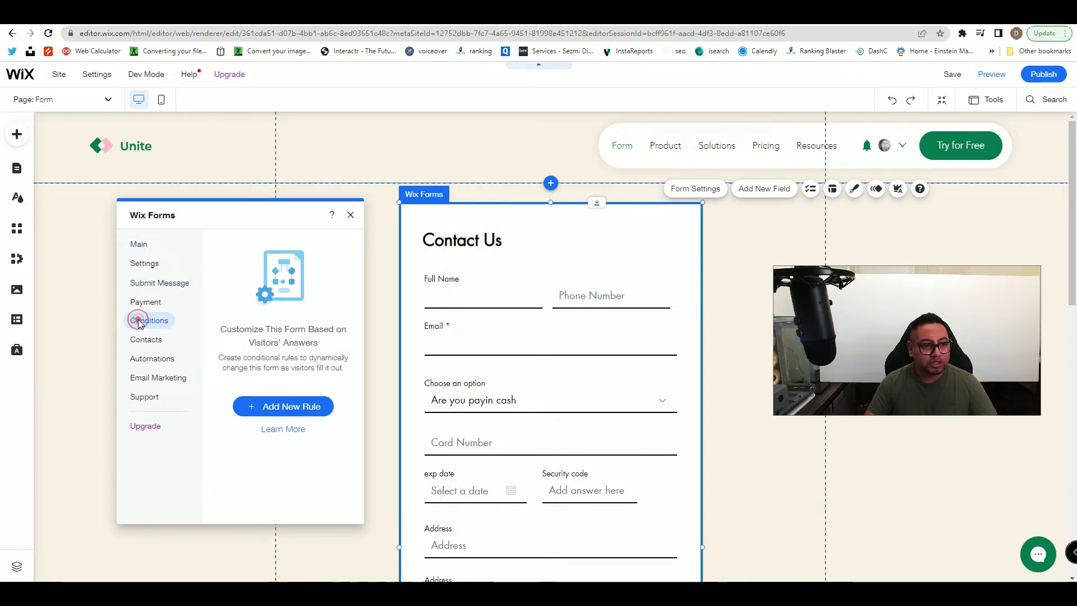
left_click(306, 414)
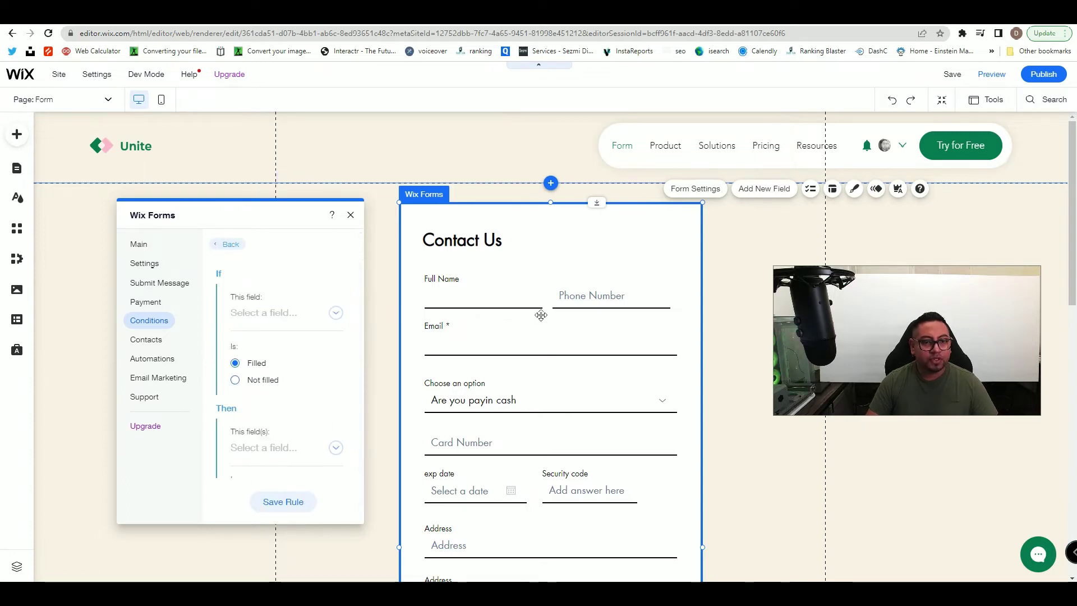
left_click(336, 313)
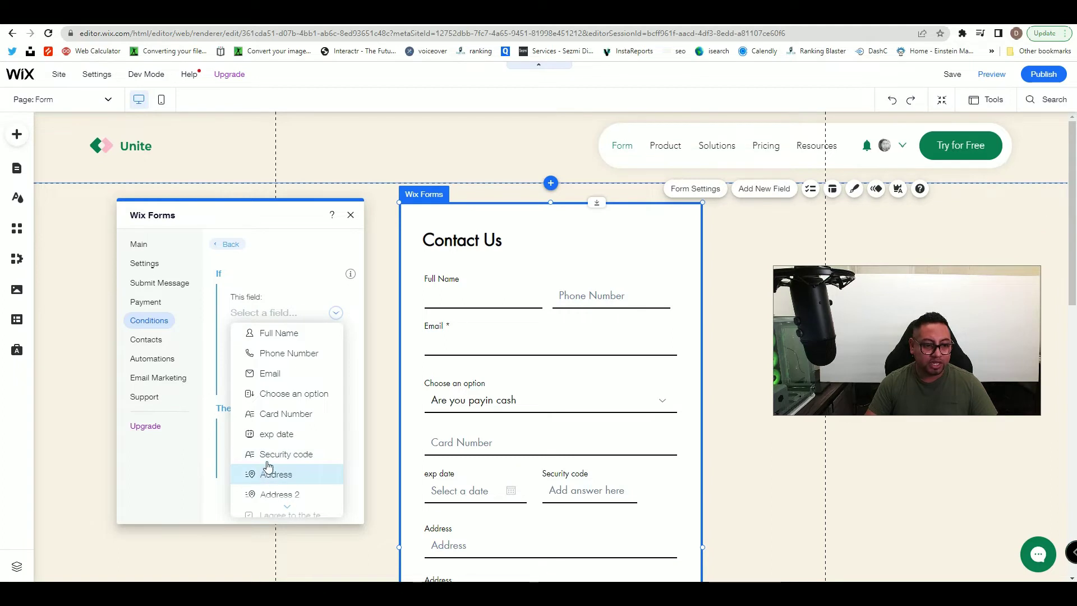
left_click(274, 358)
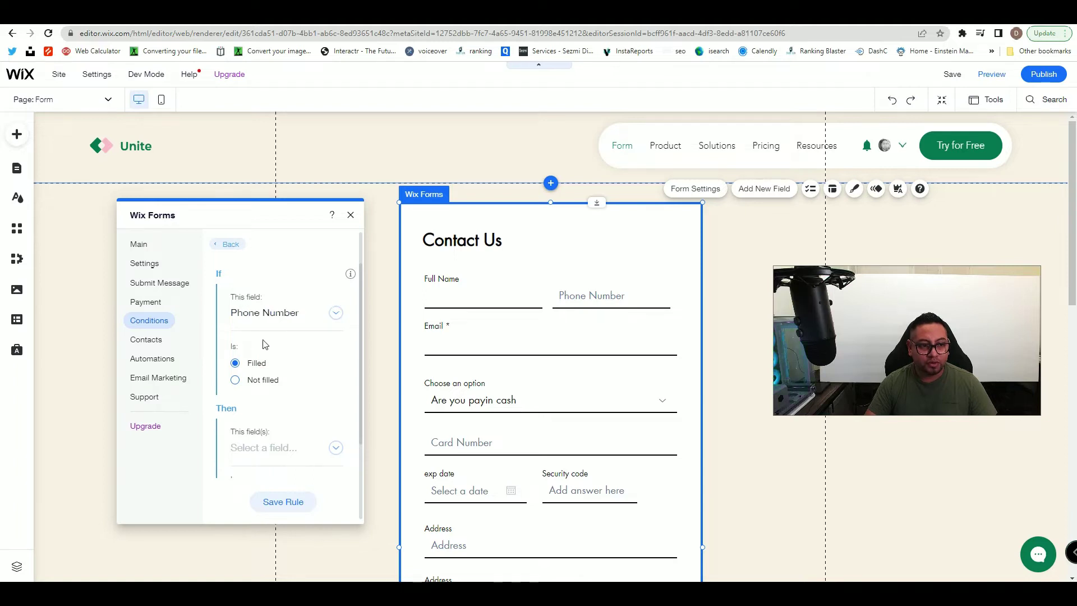
- Make Email optional under the rule and save it
scroll(255, 370, "down", 1)
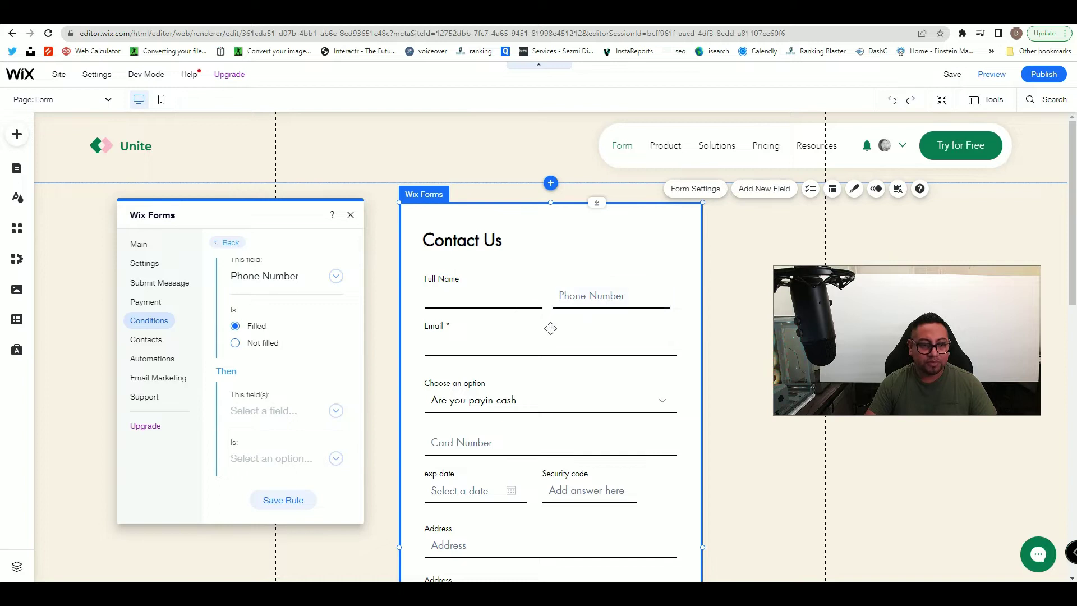
left_click(254, 420)
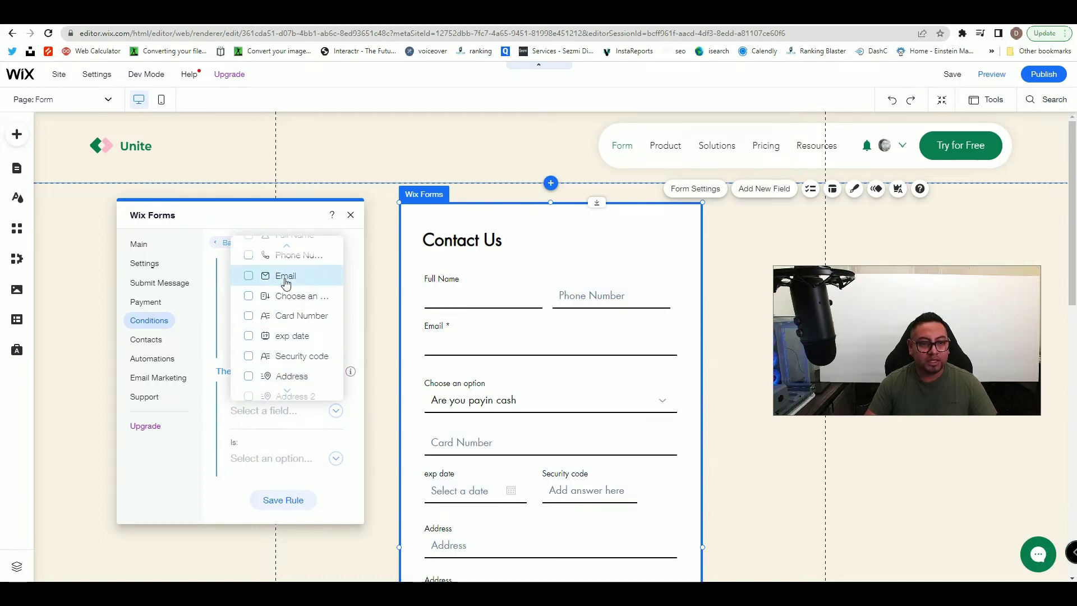
left_click(249, 276)
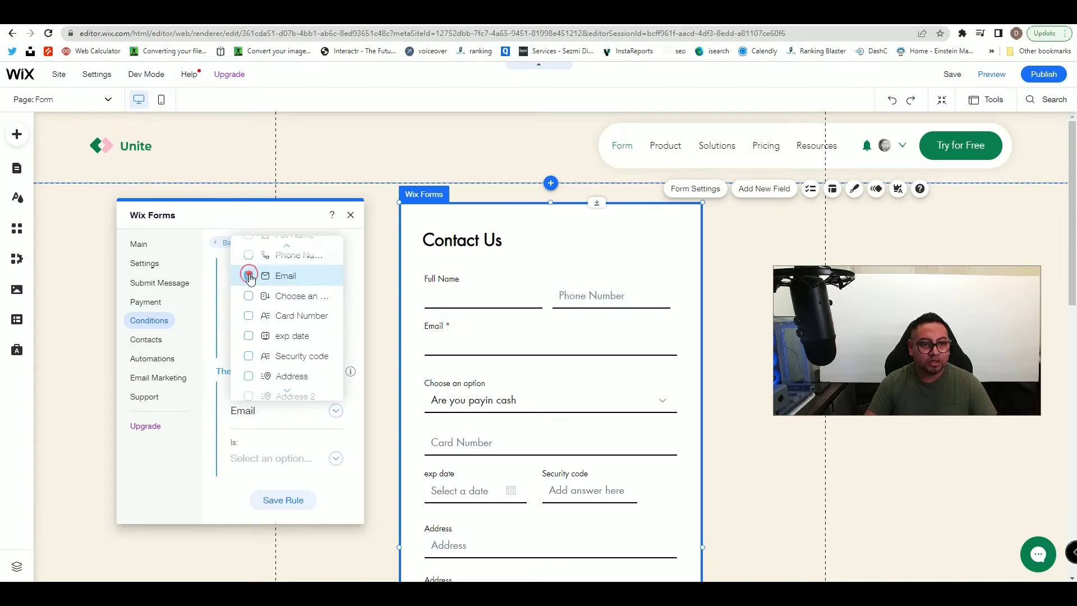
left_click(280, 423)
left_click(288, 457)
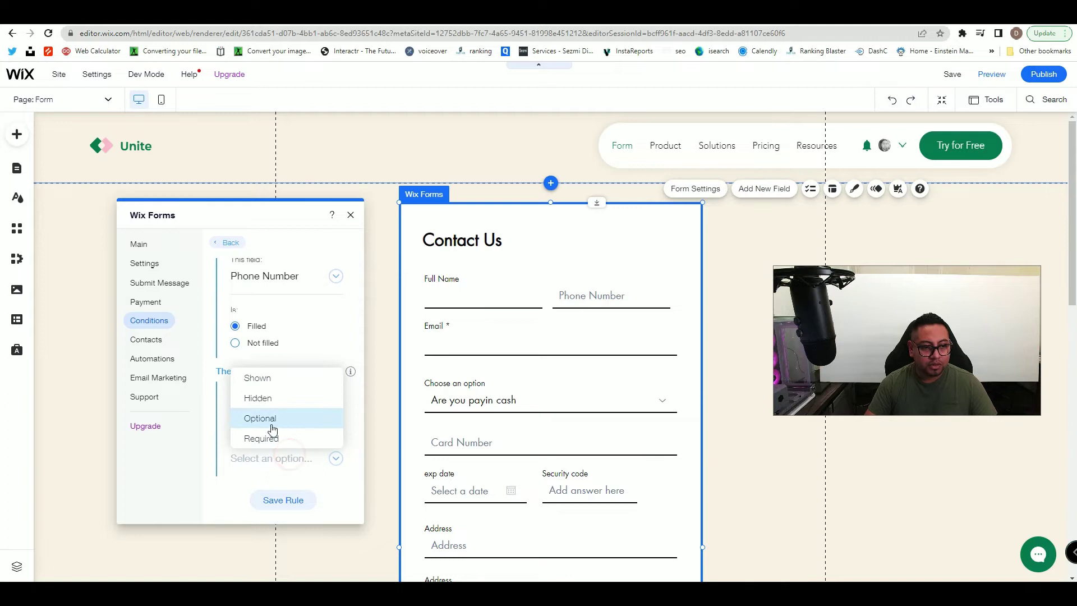
left_click(247, 425)
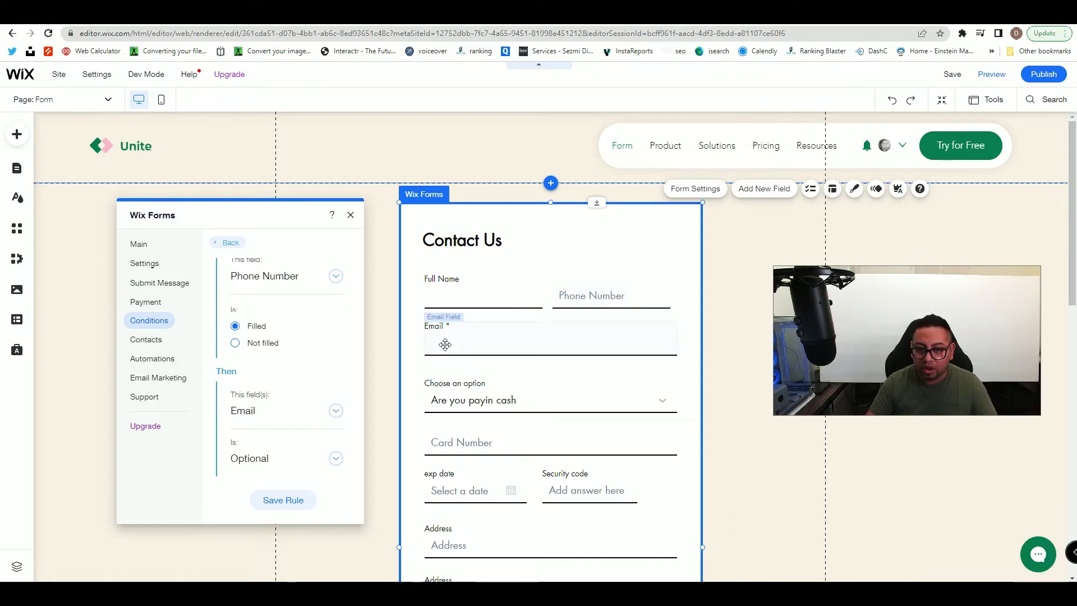
left_click(278, 506)
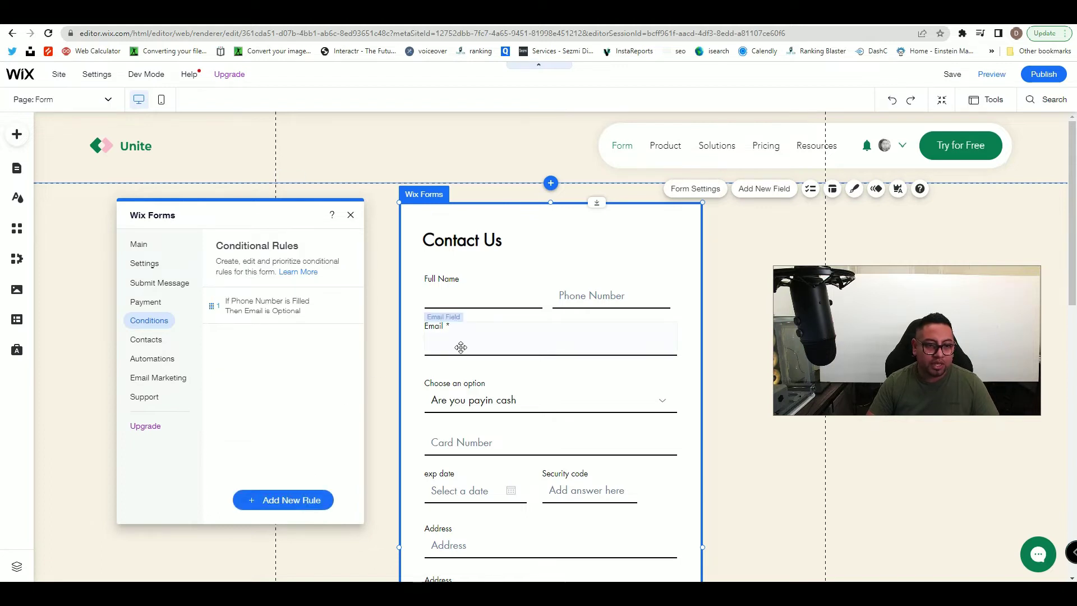
- Start a second rule triggered when Choose an option is Yes
scroll(459, 342, "down", 1)
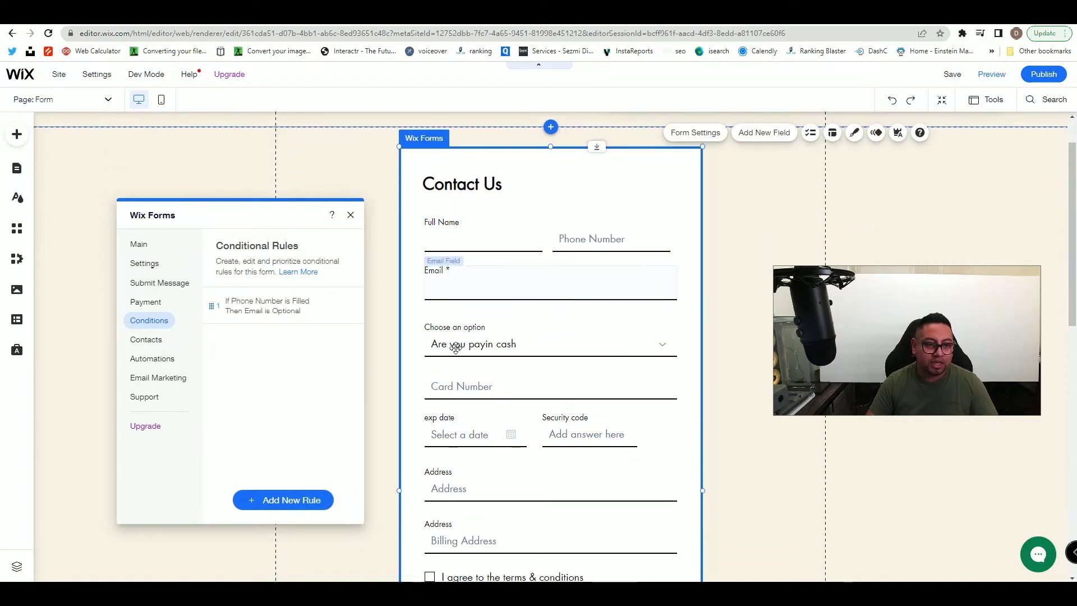
left_click(270, 505)
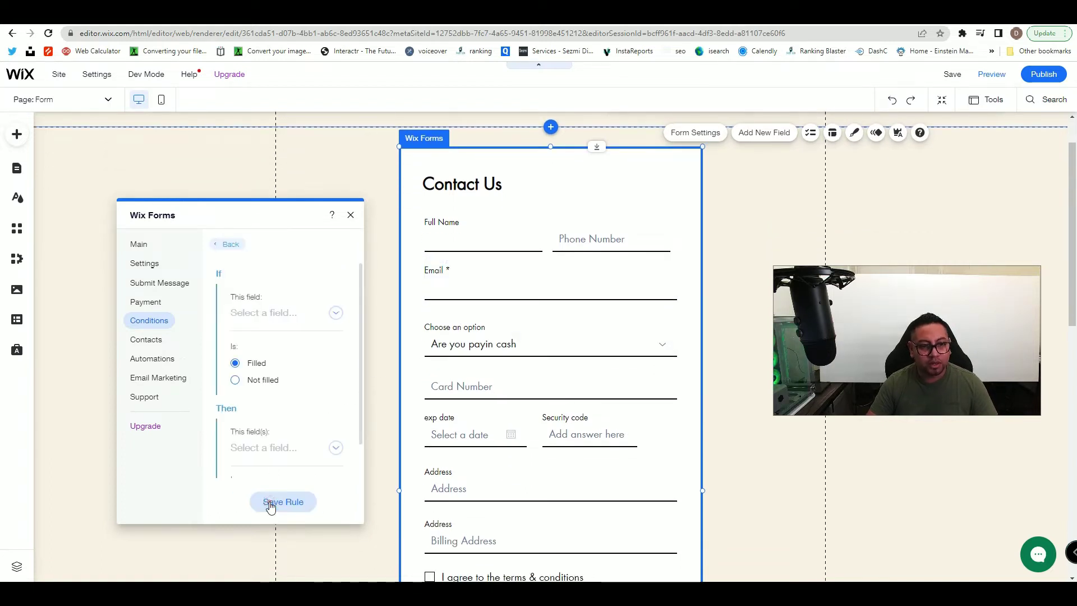
left_click(273, 313)
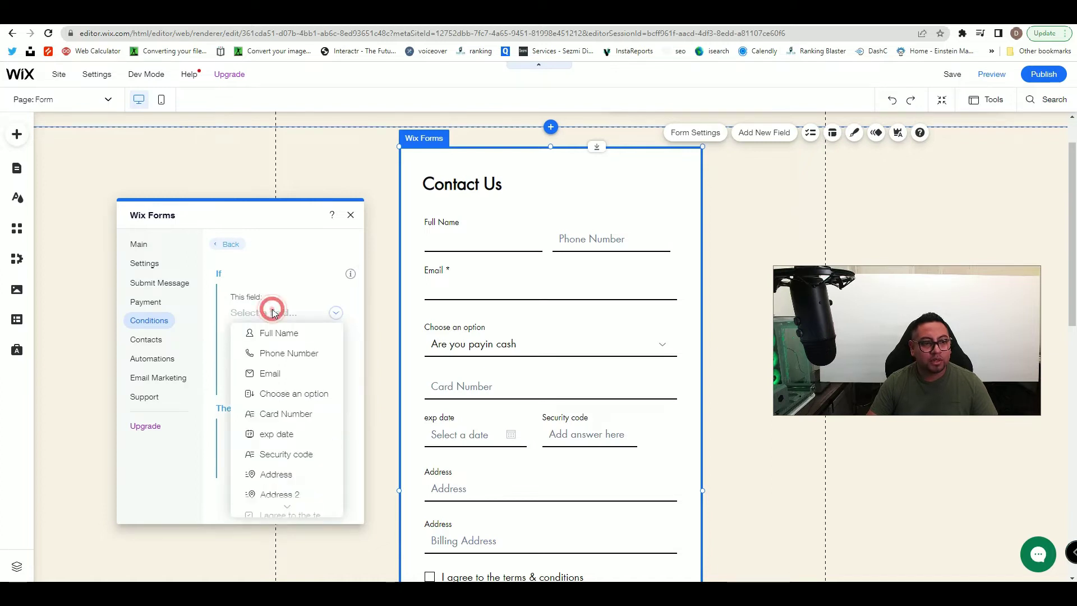
left_click(289, 394)
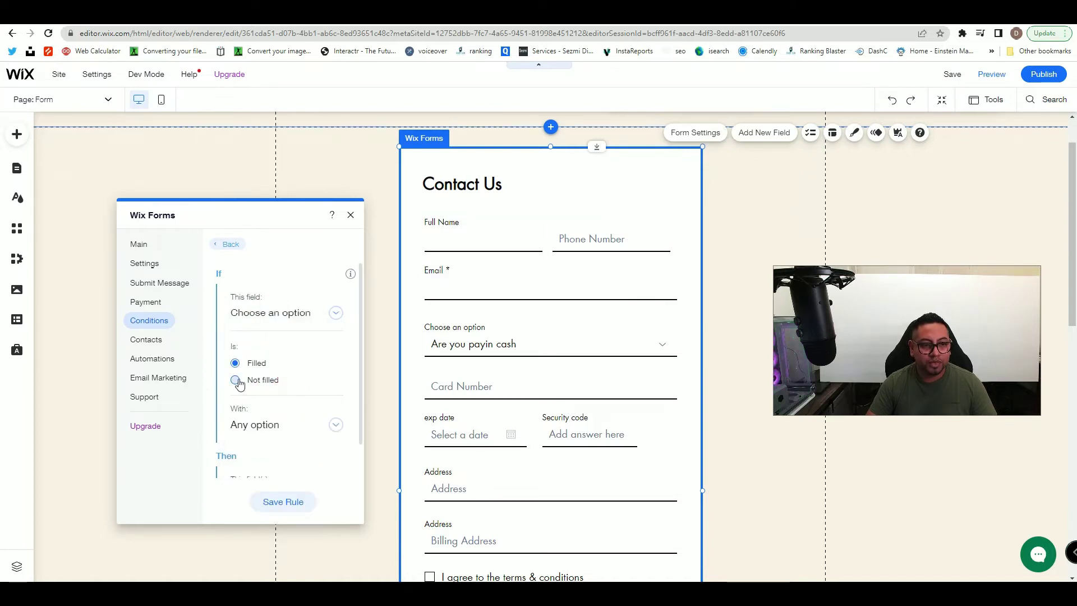
left_click(252, 431)
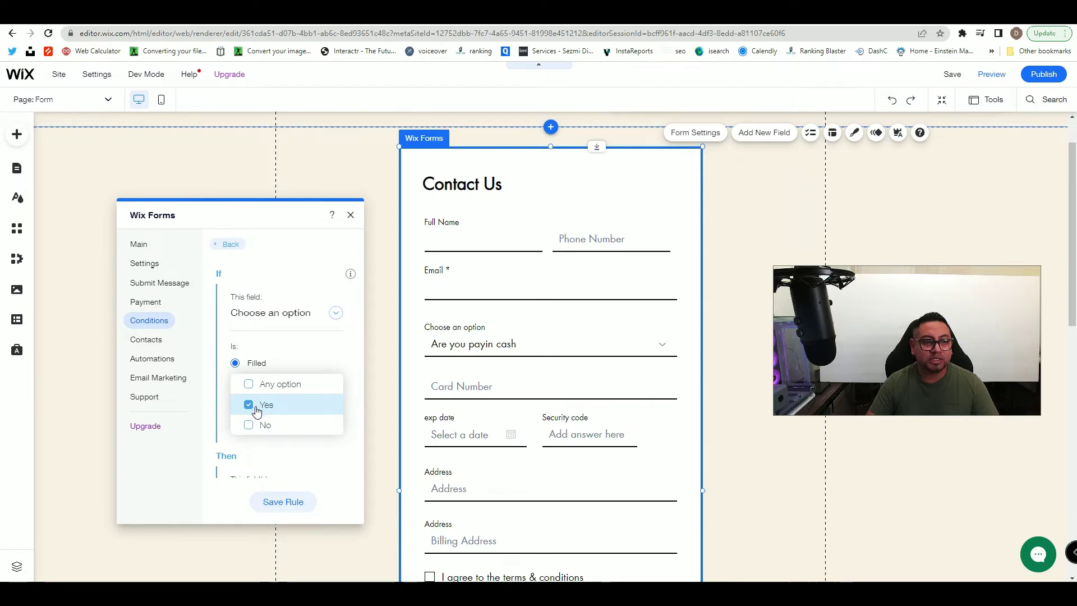
left_click(273, 353)
- Hide Card Number, exp date, Security code and the Address fields, then save the rule
scroll(259, 422, "down", 2)
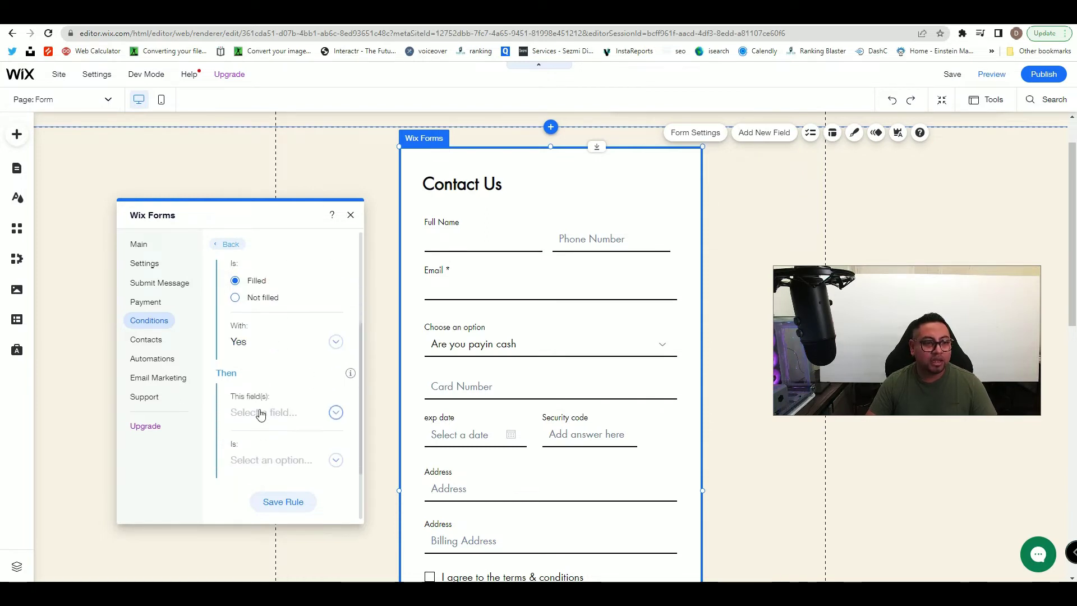
left_click(260, 411)
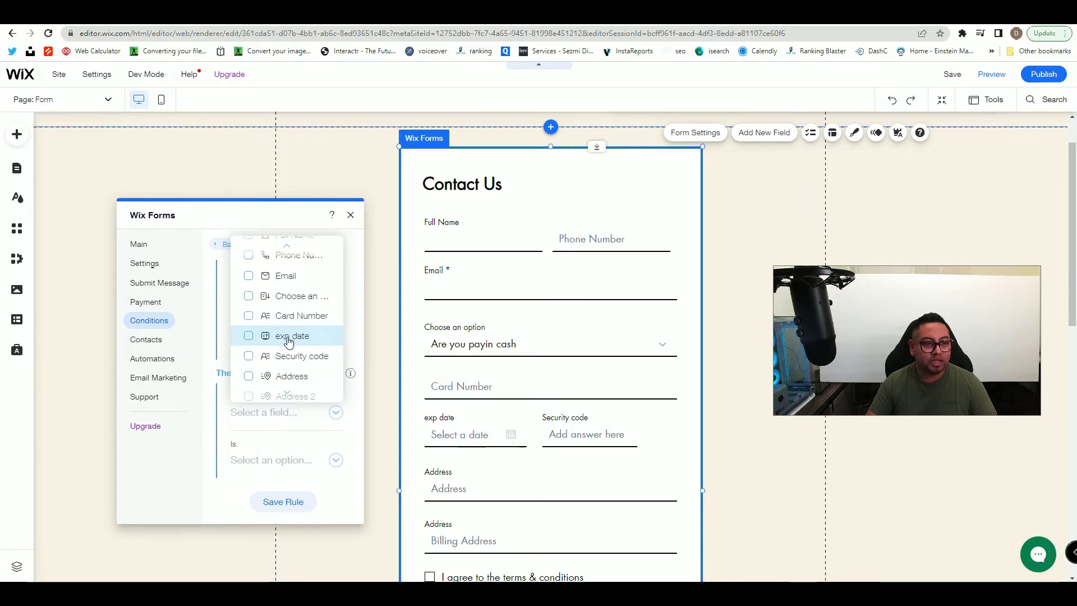
left_click(250, 316)
left_click(248, 335)
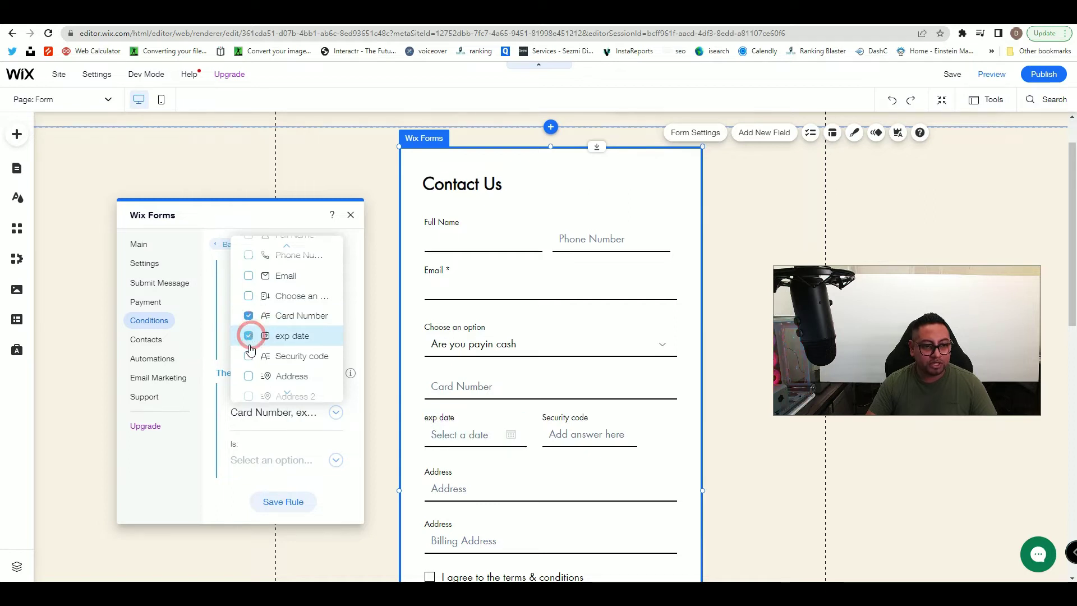
left_click(248, 356)
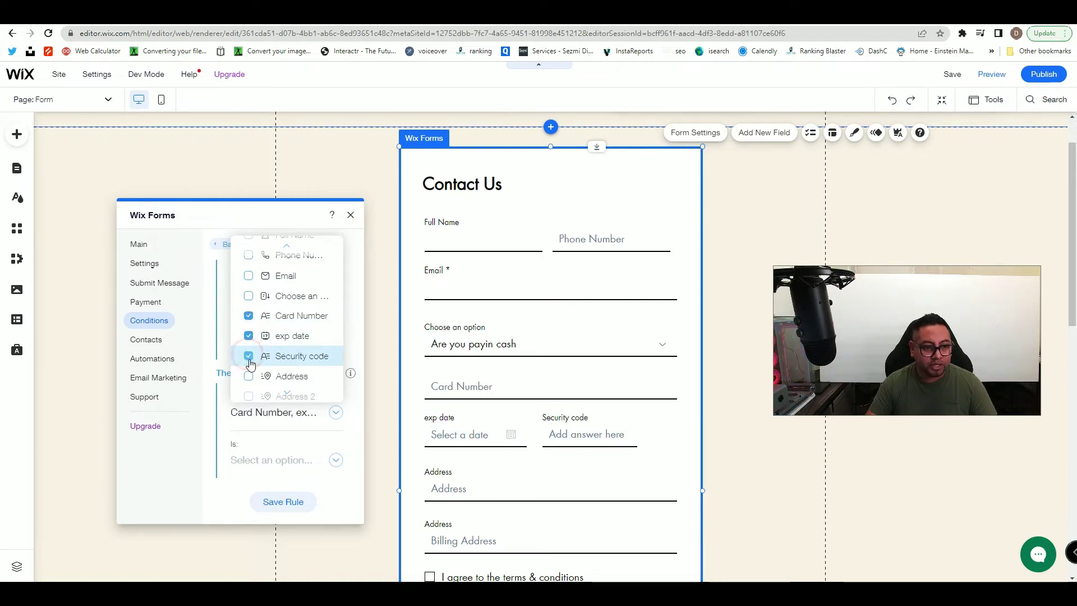
scroll(249, 370, "down", 1)
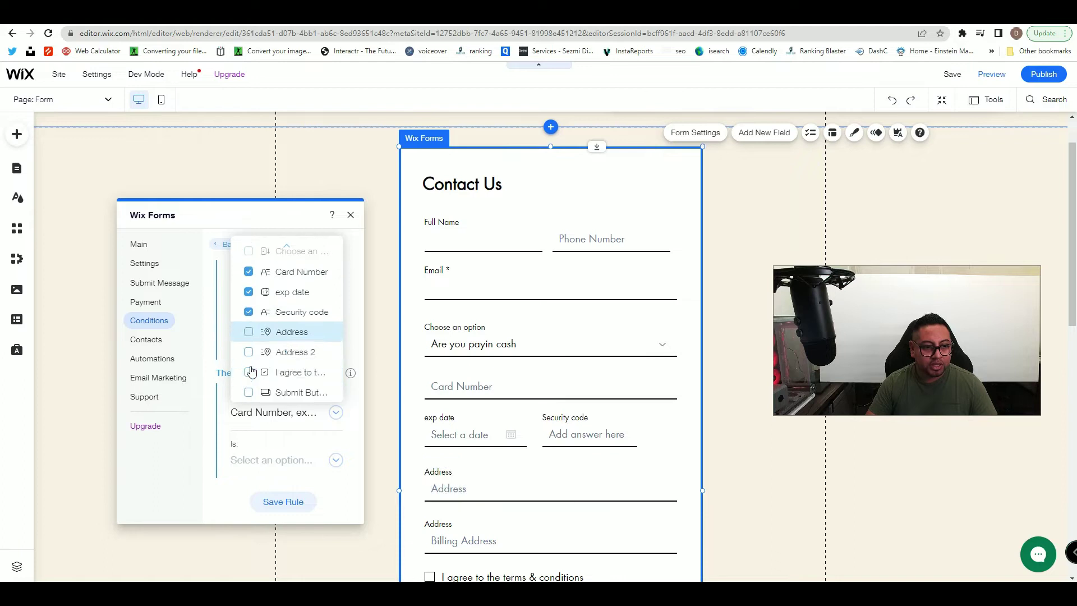
left_click(250, 333)
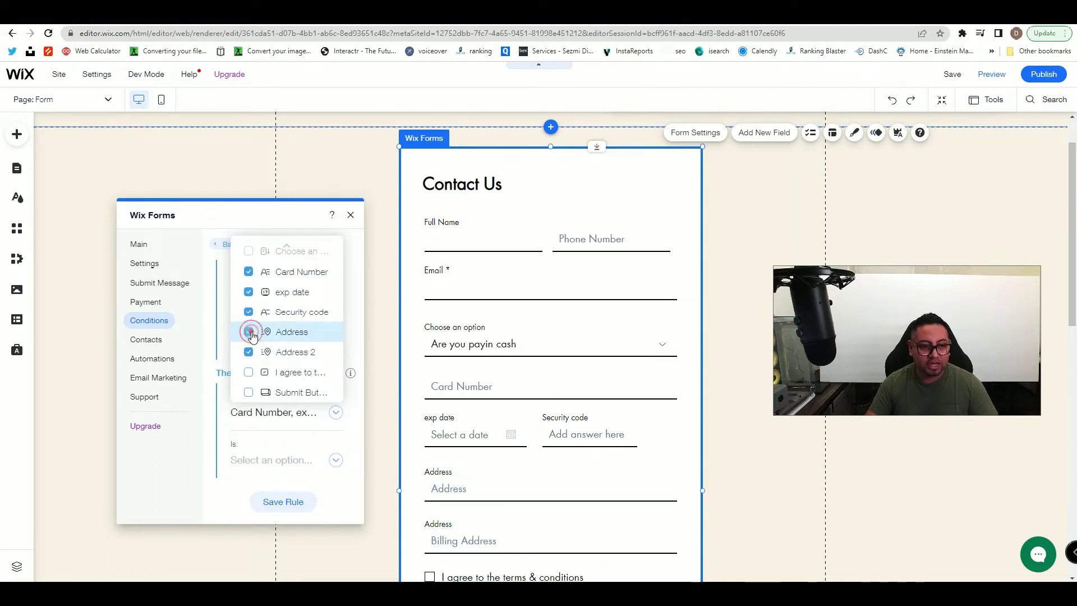
left_click(297, 439)
left_click(330, 462)
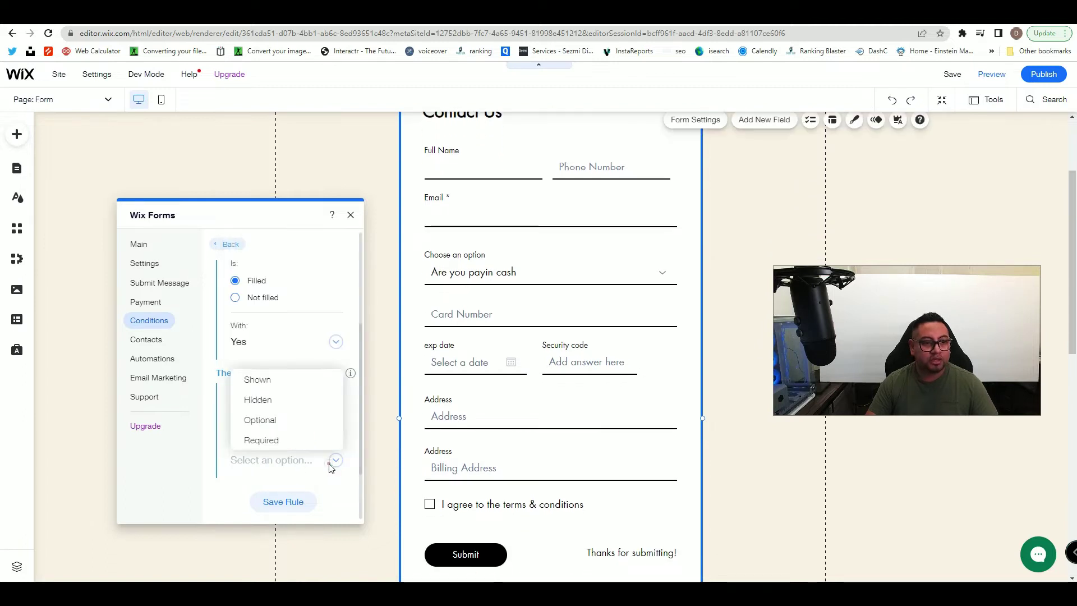
left_click(260, 400)
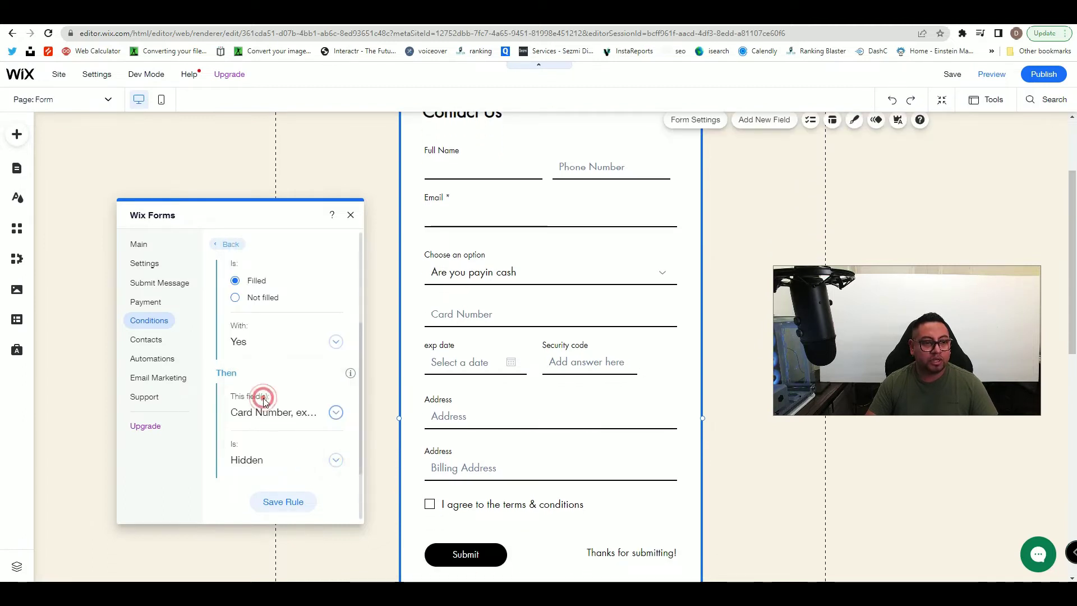
left_click(282, 502)
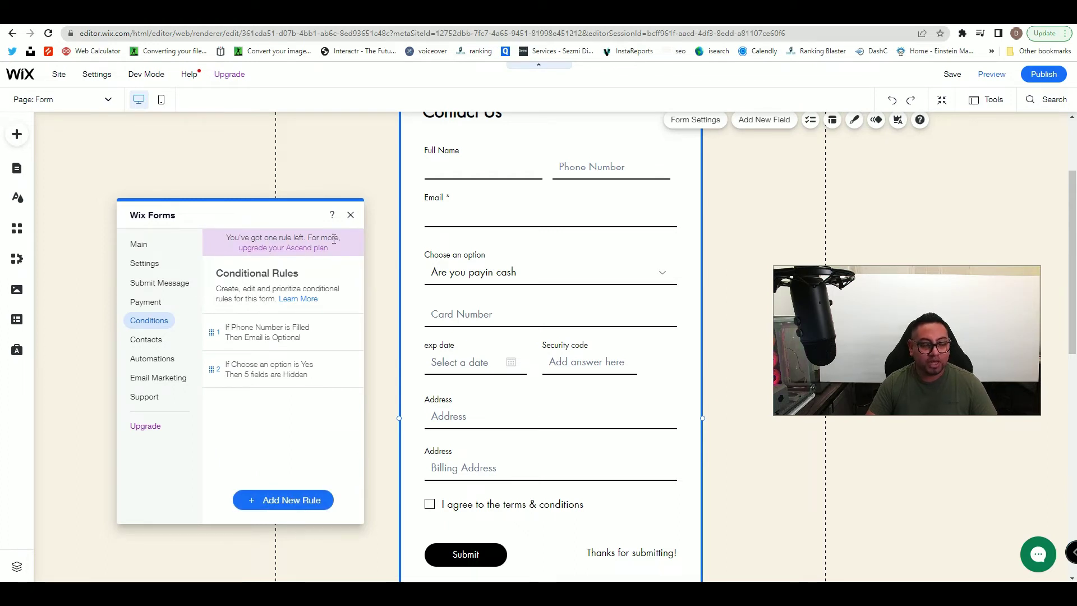
- Start a new rule triggered when Choose an option is answered No
left_click(293, 499)
left_click(252, 314)
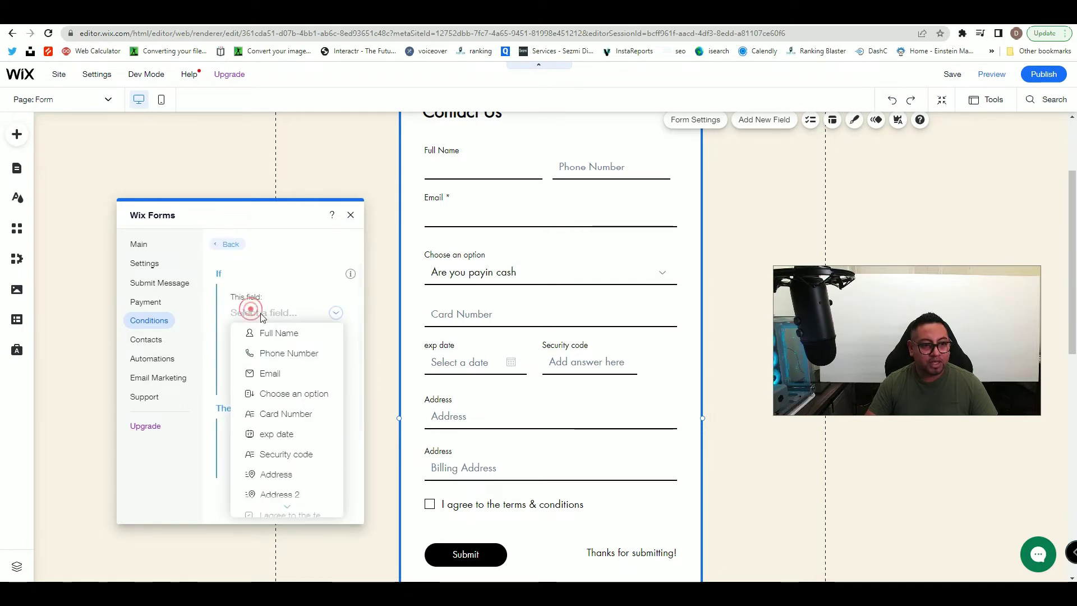
left_click(289, 397)
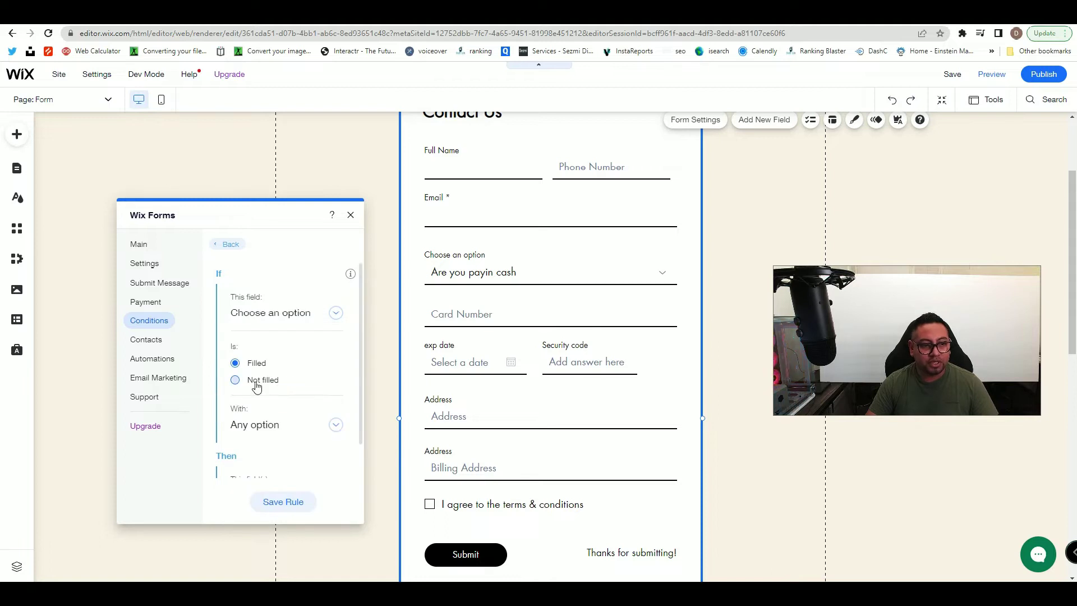
left_click(241, 424)
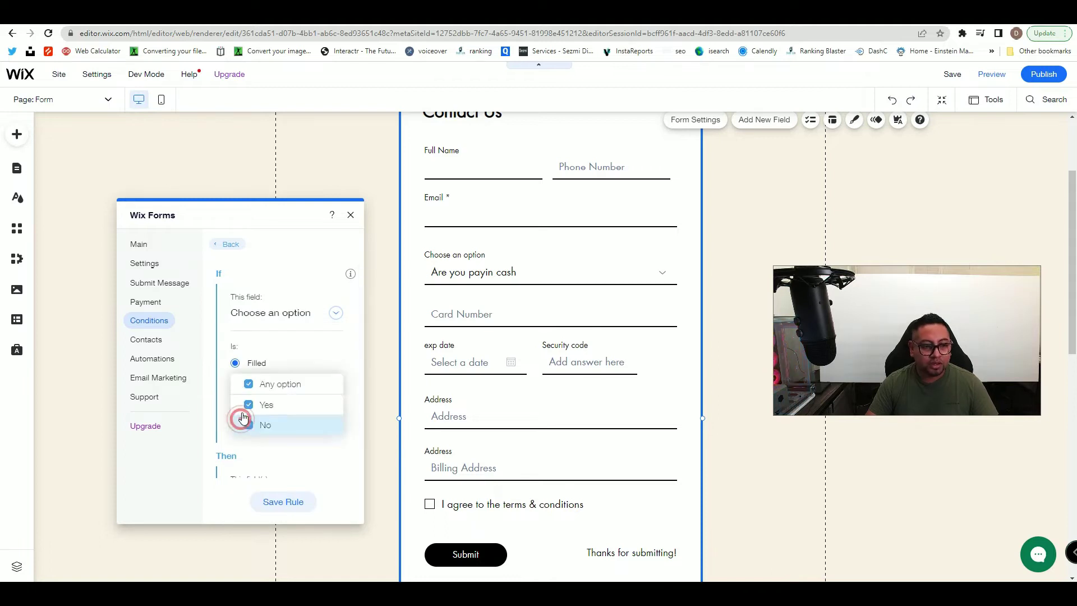
left_click(248, 409)
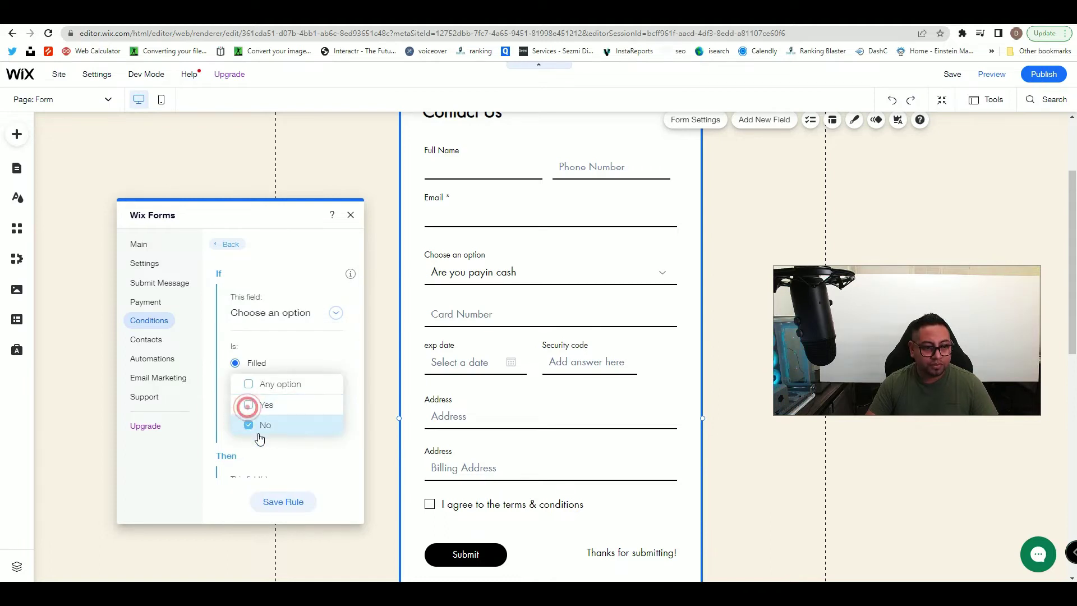
left_click(354, 393)
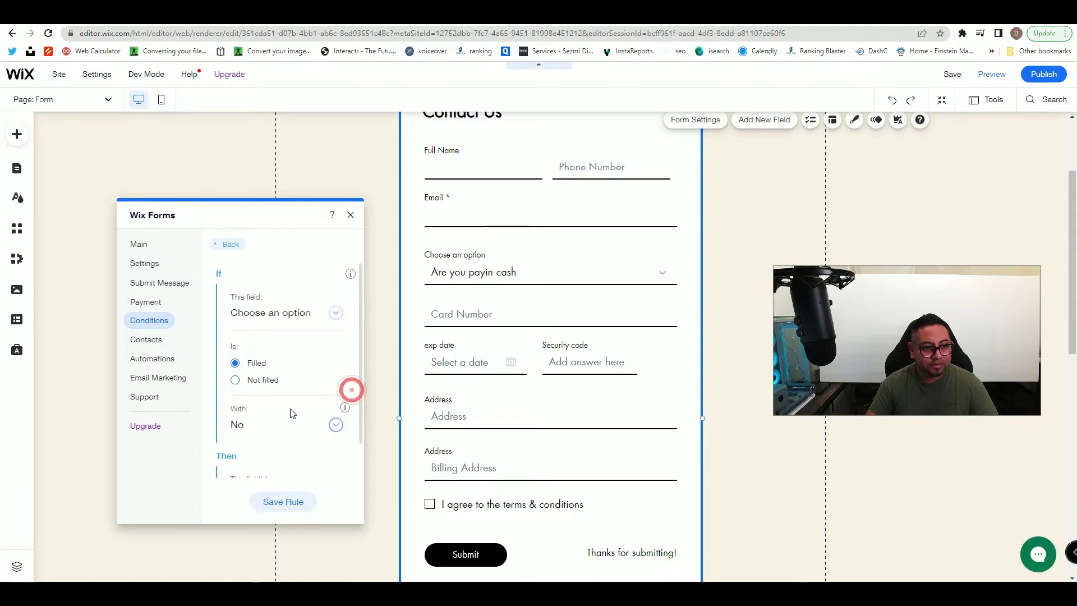
- Make the rule set Address 2 to Shown and save it
scroll(280, 387, "down", 2)
left_click(258, 420)
scroll(258, 409, "down", 1)
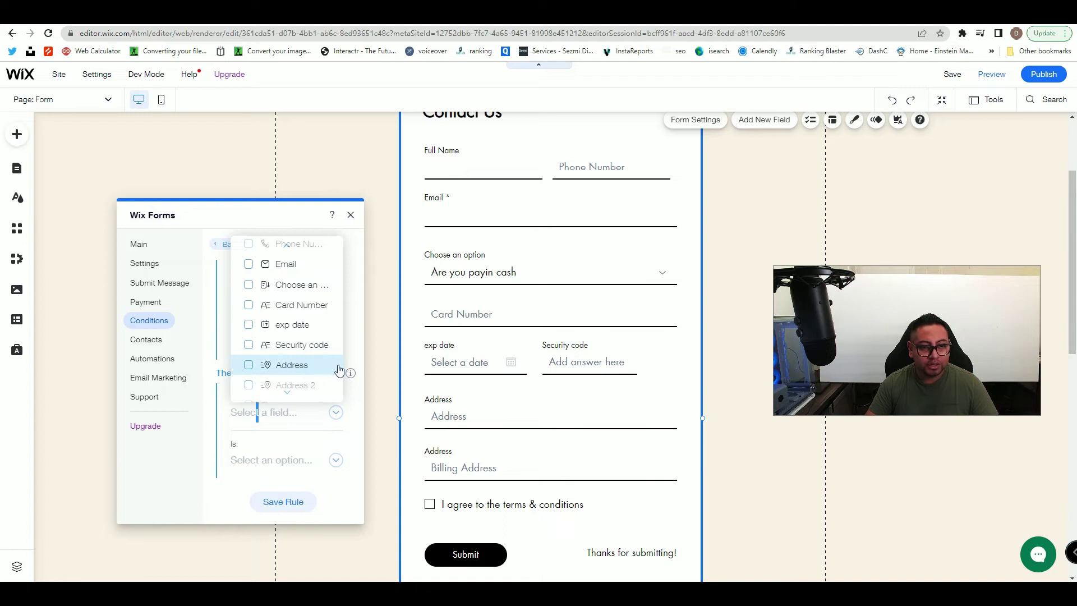
scroll(308, 373, "down", 2)
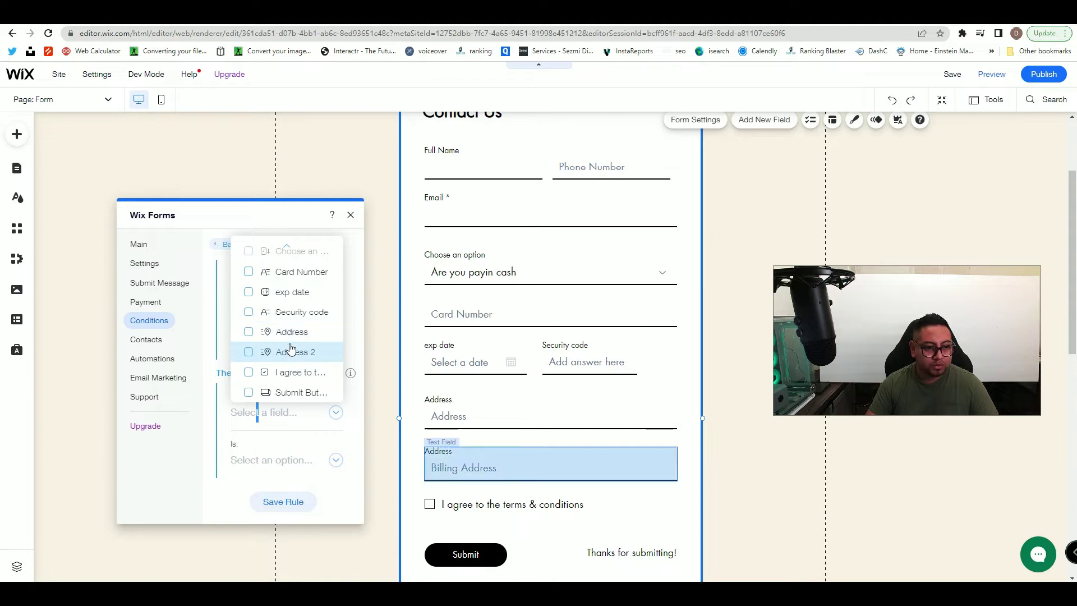
left_click(248, 353)
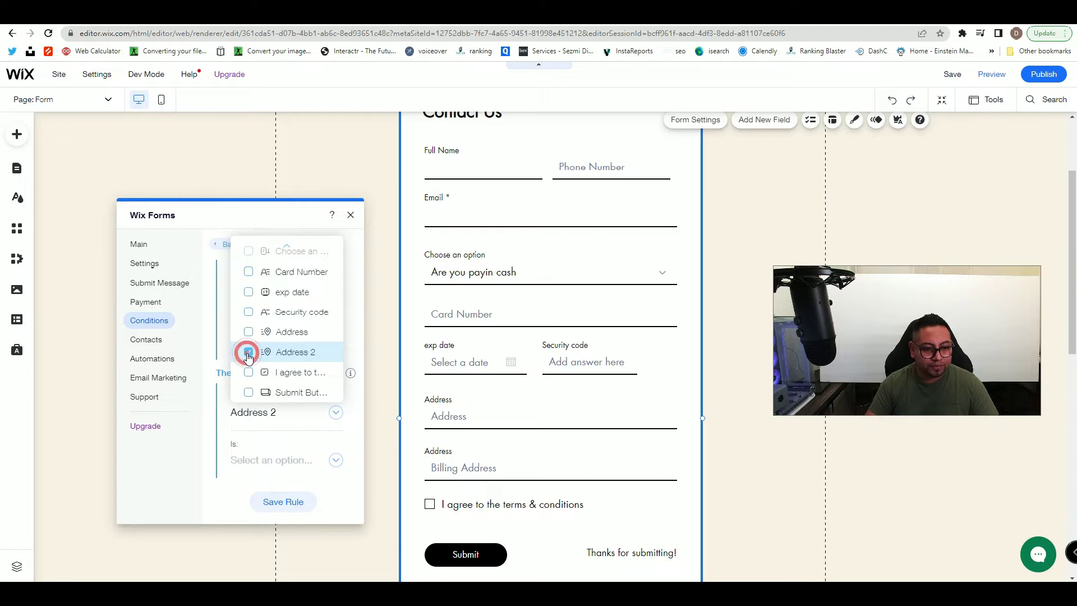
left_click(289, 424)
left_click(277, 459)
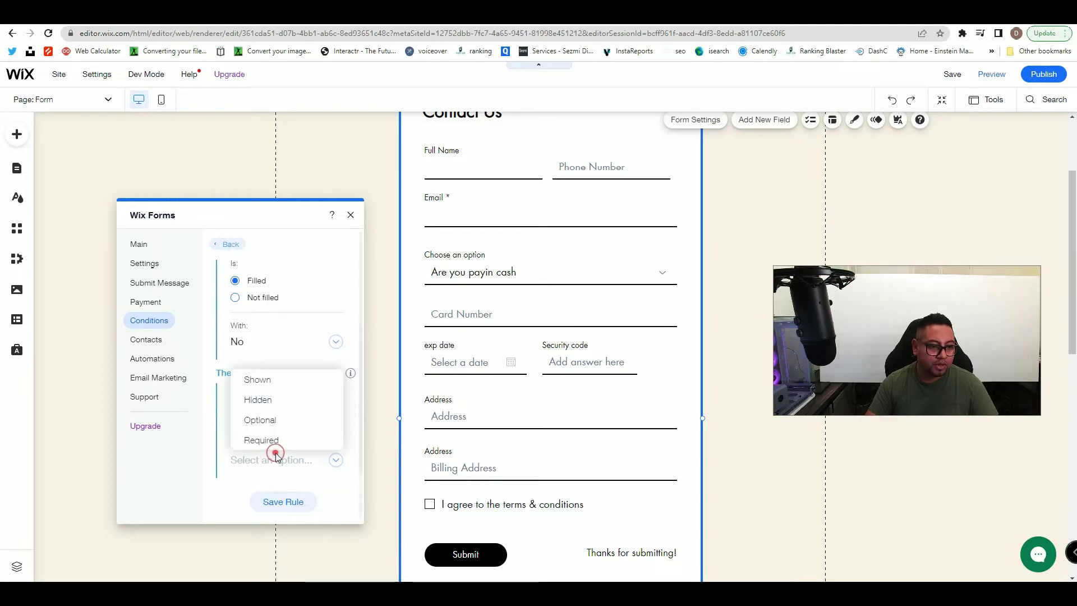
left_click(271, 382)
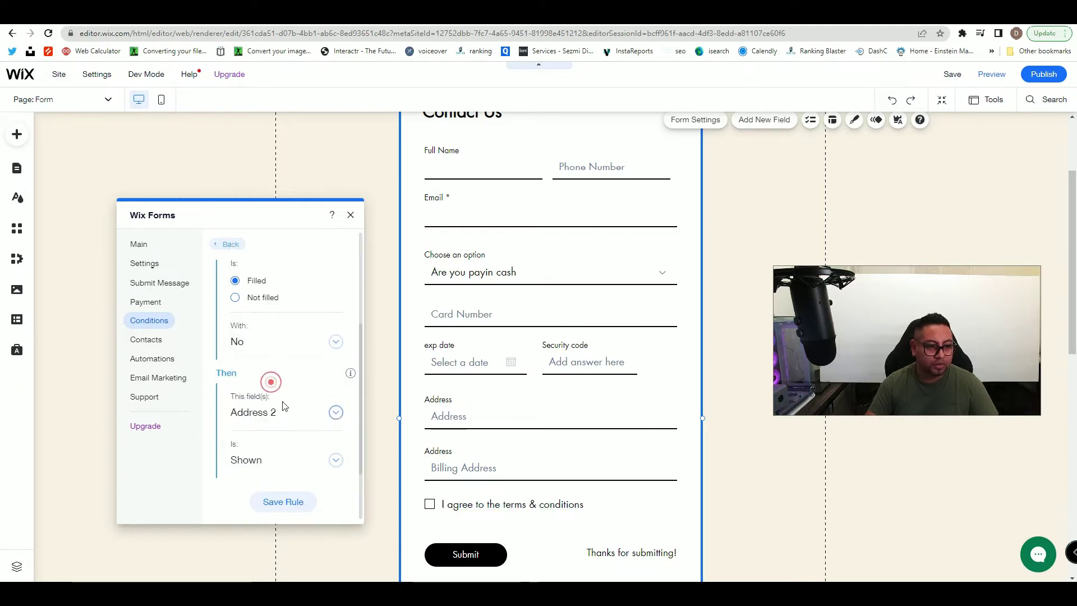
left_click(283, 502)
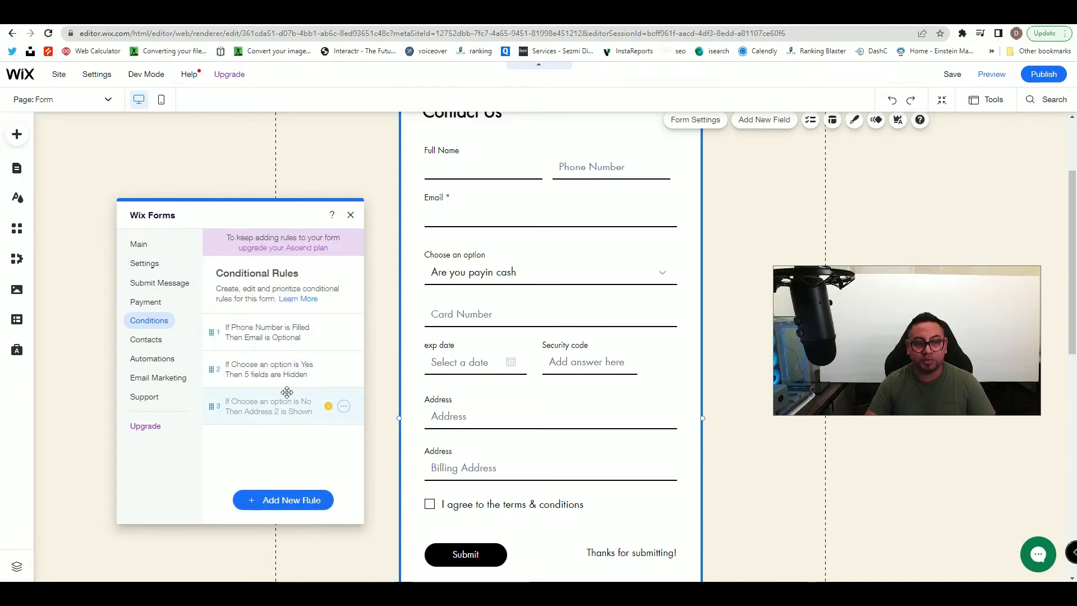
- Close the Wix Forms settings panel and switch to Preview
left_click(350, 214)
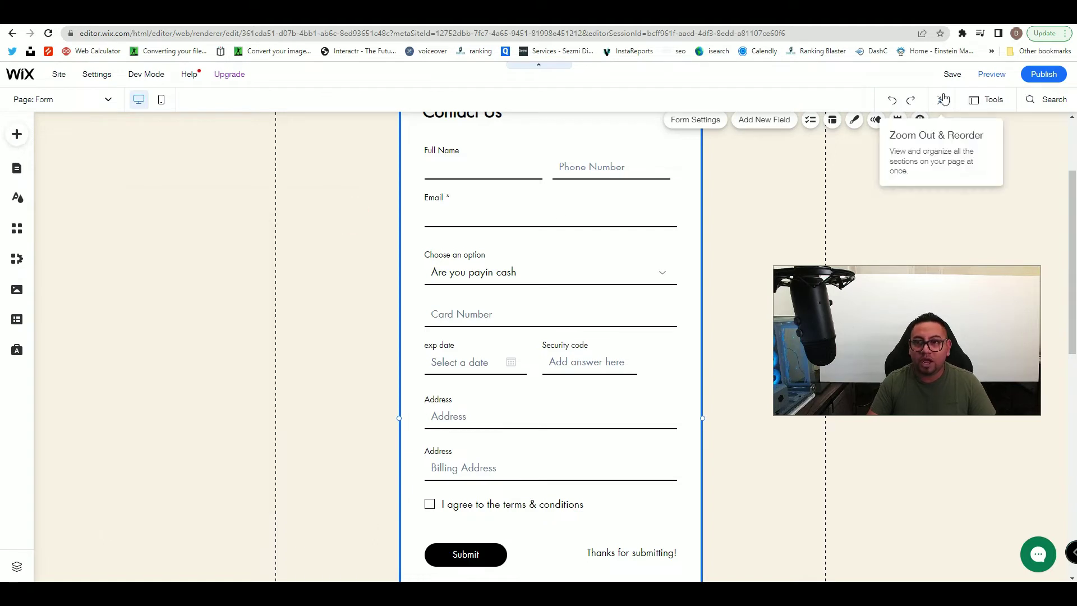
left_click(991, 74)
scroll(671, 427, "up", 3)
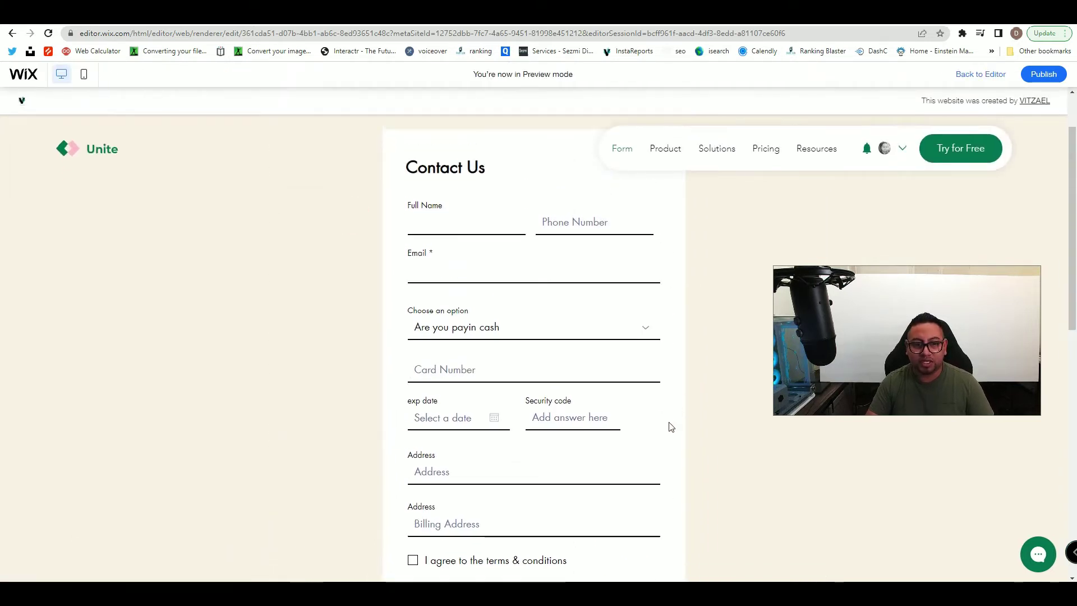
- Publish the site and dismiss the Congratulations and Edit Your Site for Mobile dialogs
left_click(1036, 74)
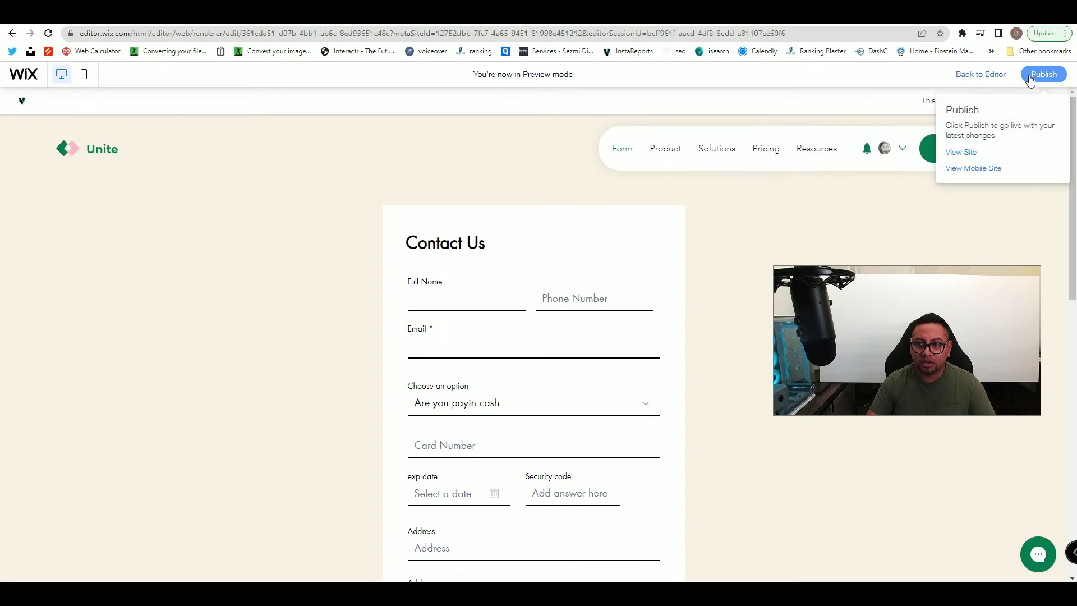
scroll(539, 386, "down", 2)
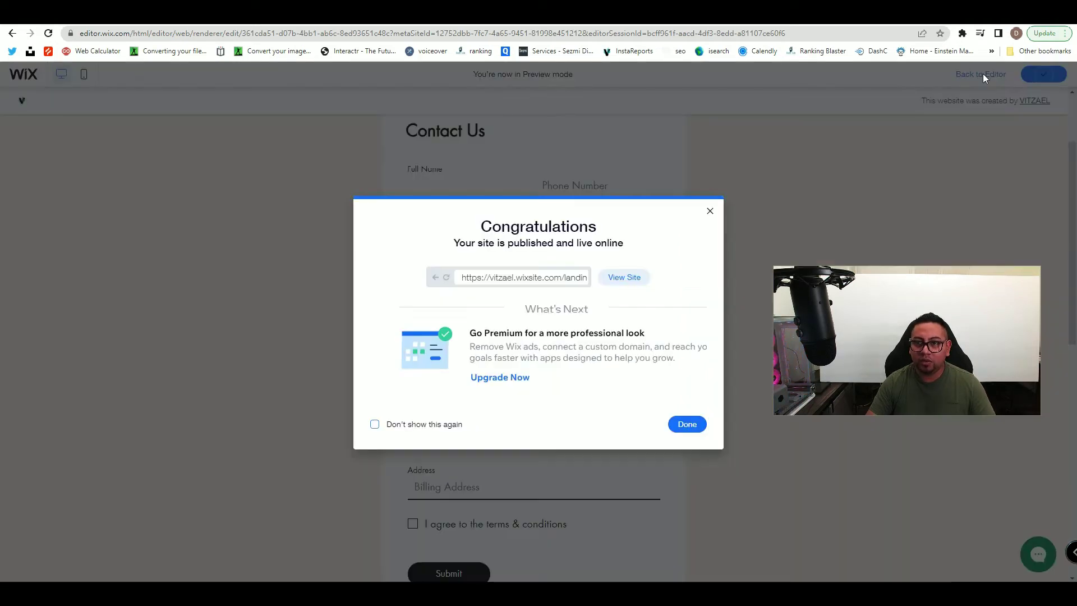
left_click(708, 213)
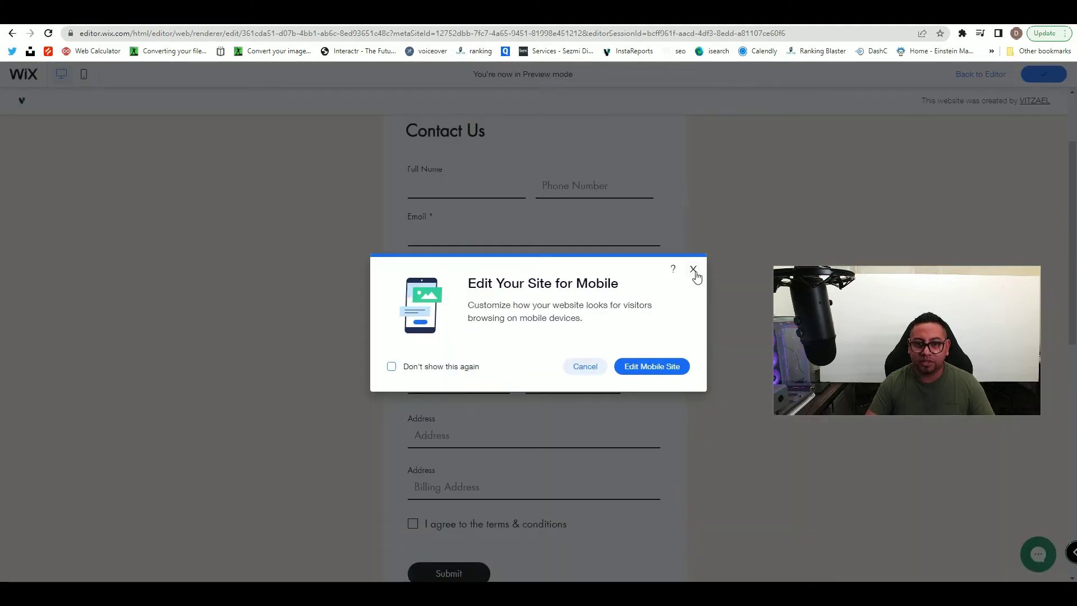
left_click(694, 270)
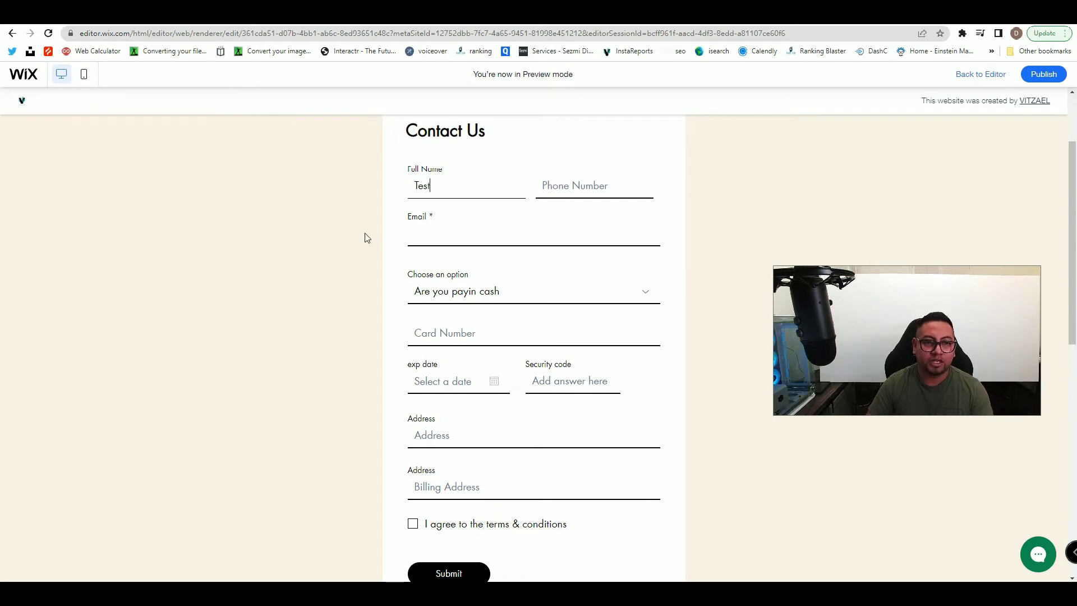
- Fill in the Full Name and Phone Number fields on the preview form
left_click_drag(434, 218, 405, 223)
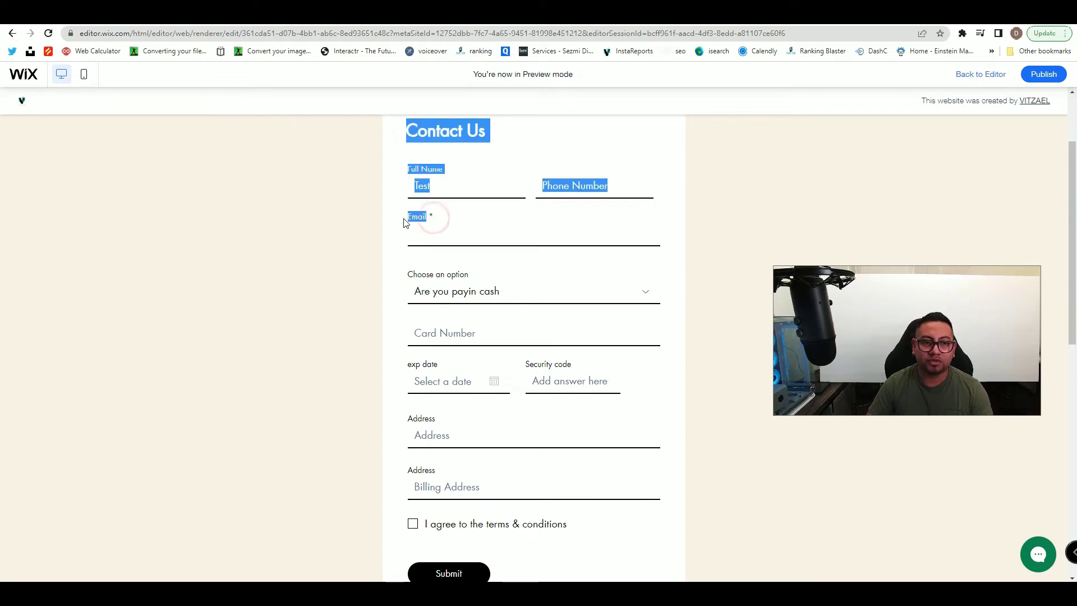
left_click(639, 175)
left_click(617, 181)
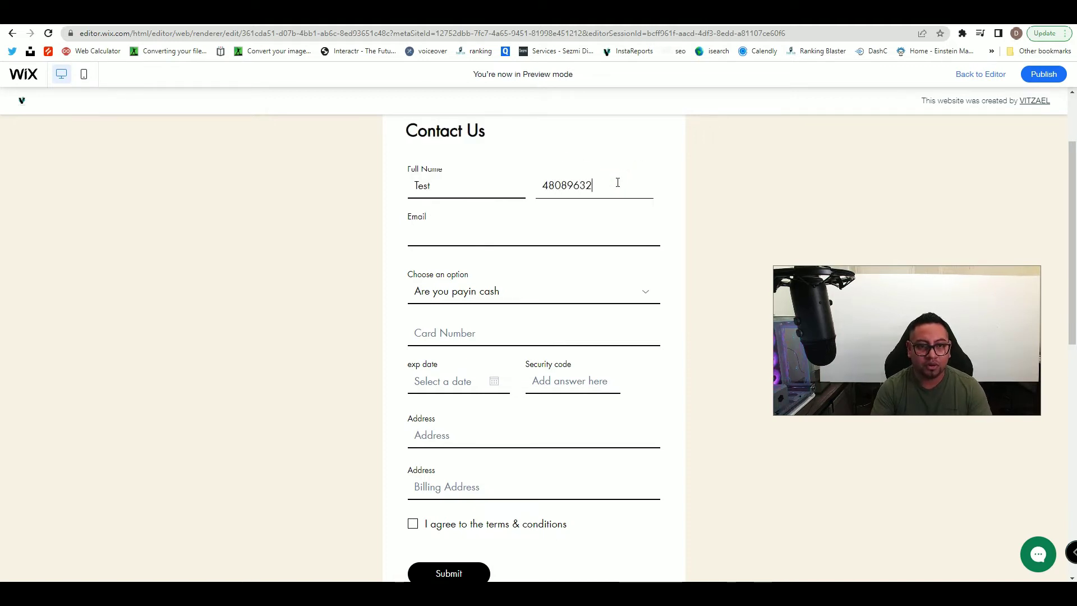
left_click(431, 221)
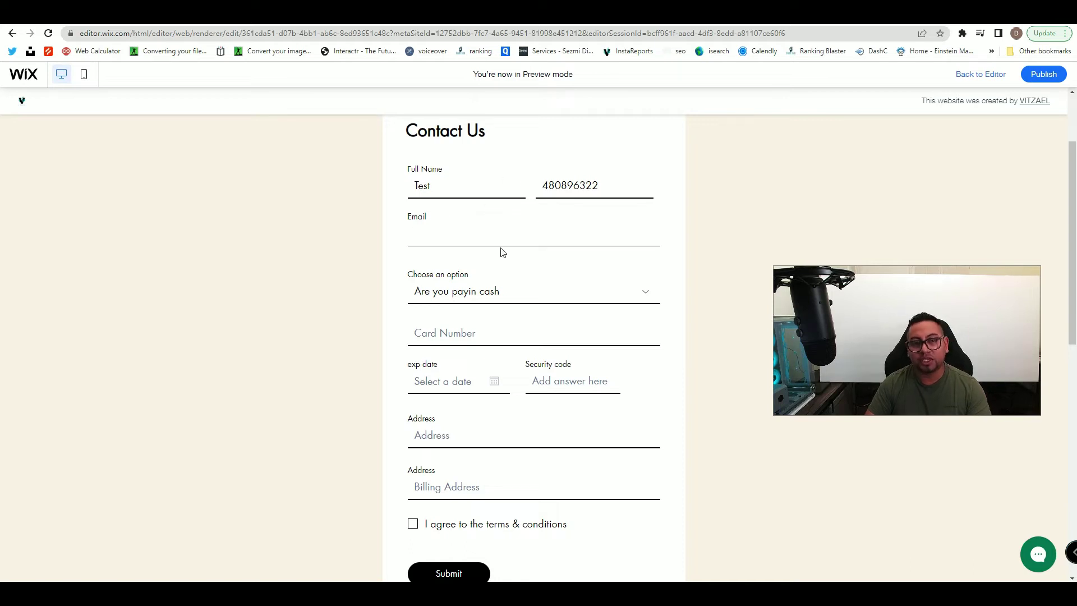
- Answer Yes in Choose an option, tick the terms box, then switch the answer to No
scroll(517, 298, "down", 1)
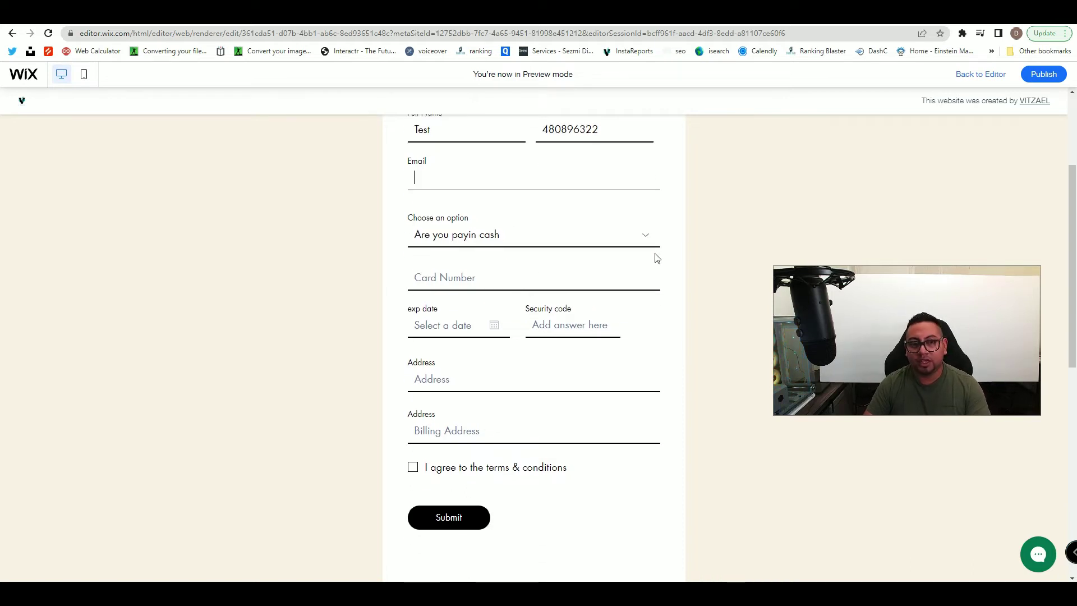
left_click(458, 232)
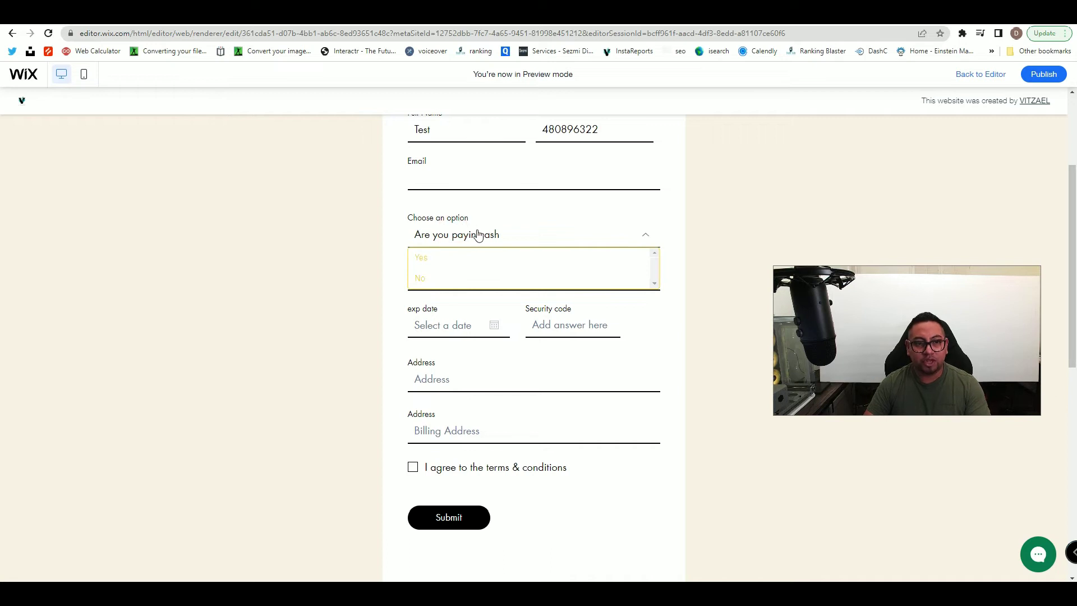
left_click(433, 262)
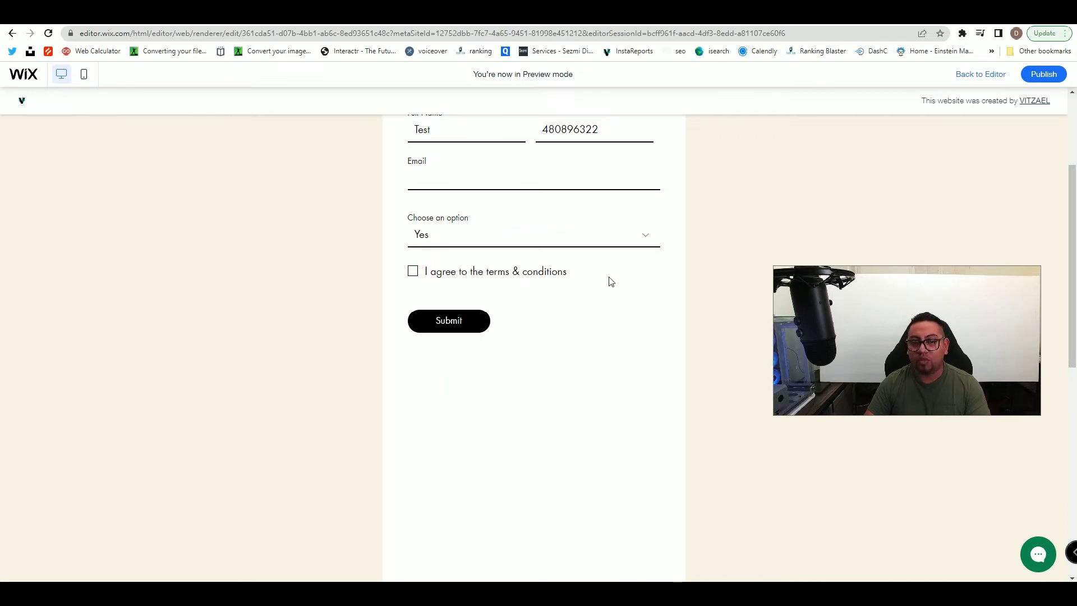
left_click(414, 274)
left_click(424, 234)
left_click(423, 277)
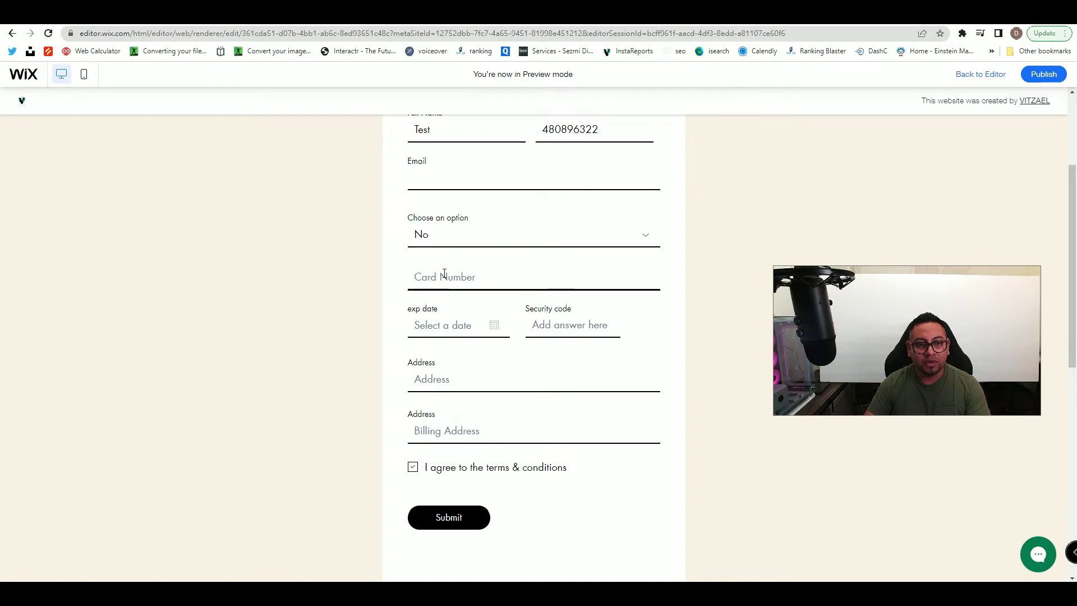
- Confirm Card Number, exp date, Security code and both Address fields are visible, then exit preview
scroll(440, 322, "down", 1)
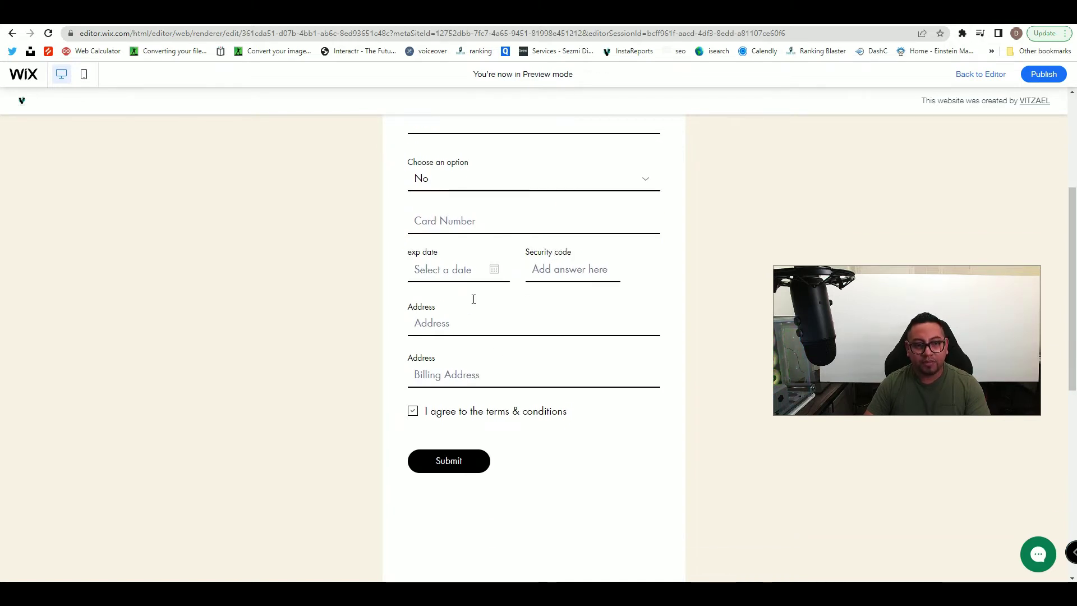
scroll(466, 353, "up", 4)
scroll(521, 376, "down", 2)
scroll(623, 418, "up", 2)
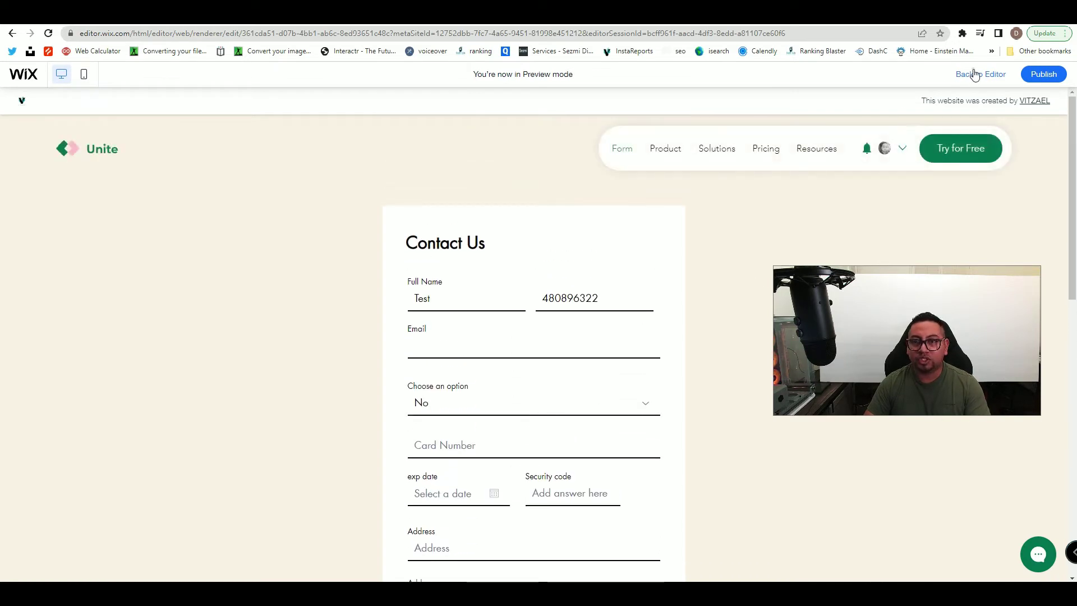
left_click(974, 74)
- Select the Contact Us form and show its conditional rules in Form Settings
scroll(583, 359, "down", 3)
scroll(586, 350, "up", 1)
scroll(584, 348, "down", 1)
scroll(584, 354, "up", 2)
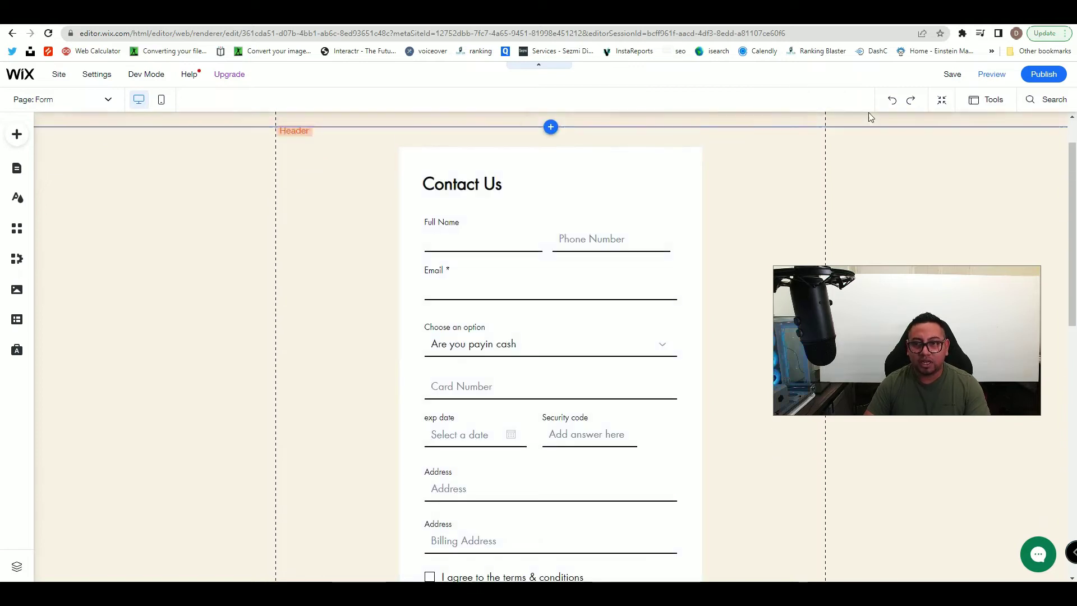
left_click(594, 165)
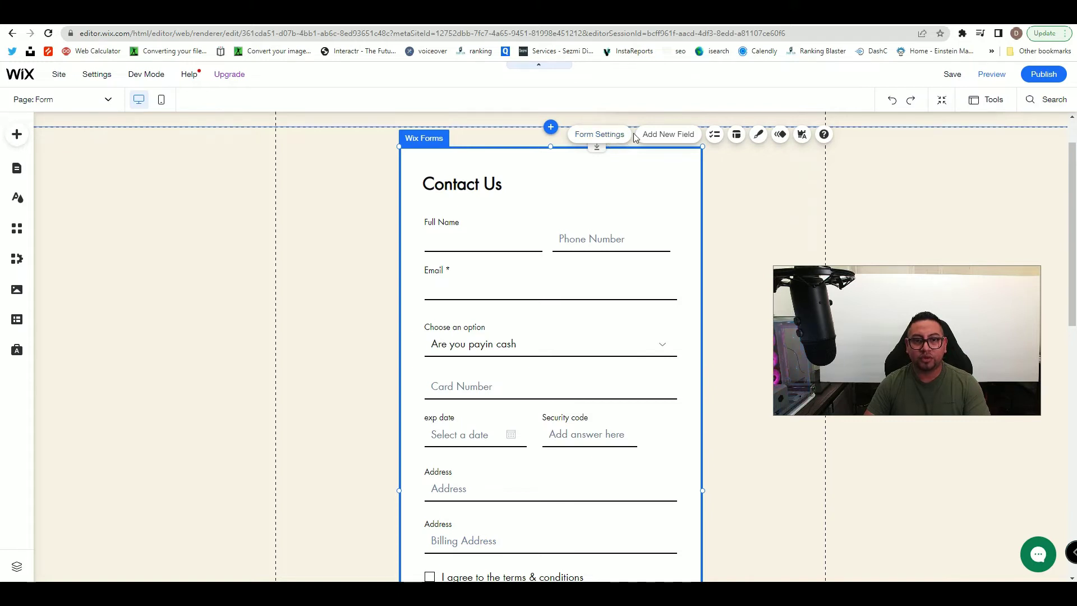
left_click(599, 134)
left_click_drag(778, 164, 461, 169)
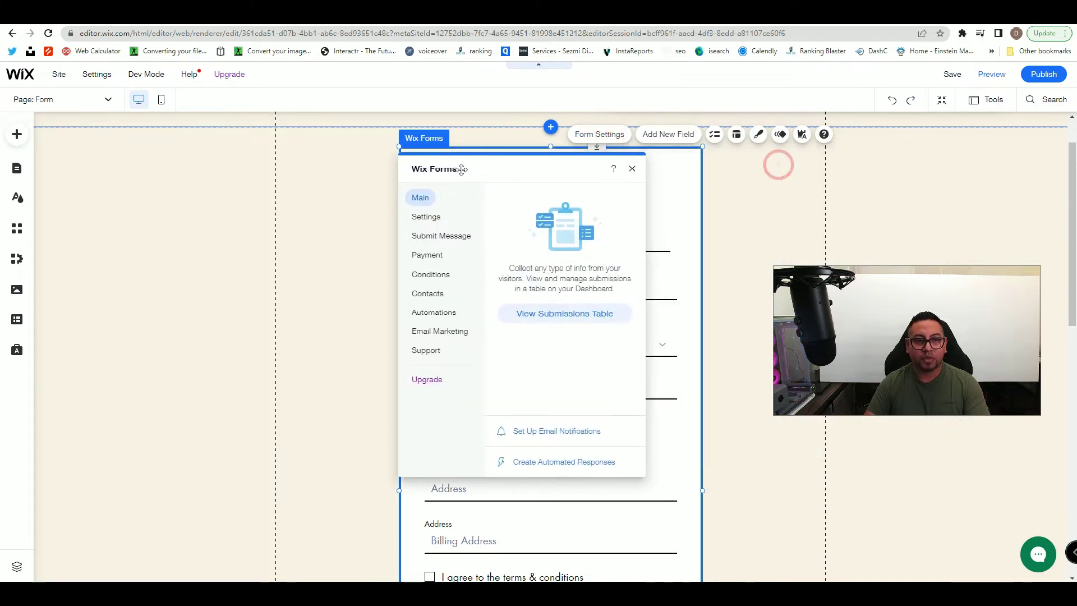
left_click(429, 276)
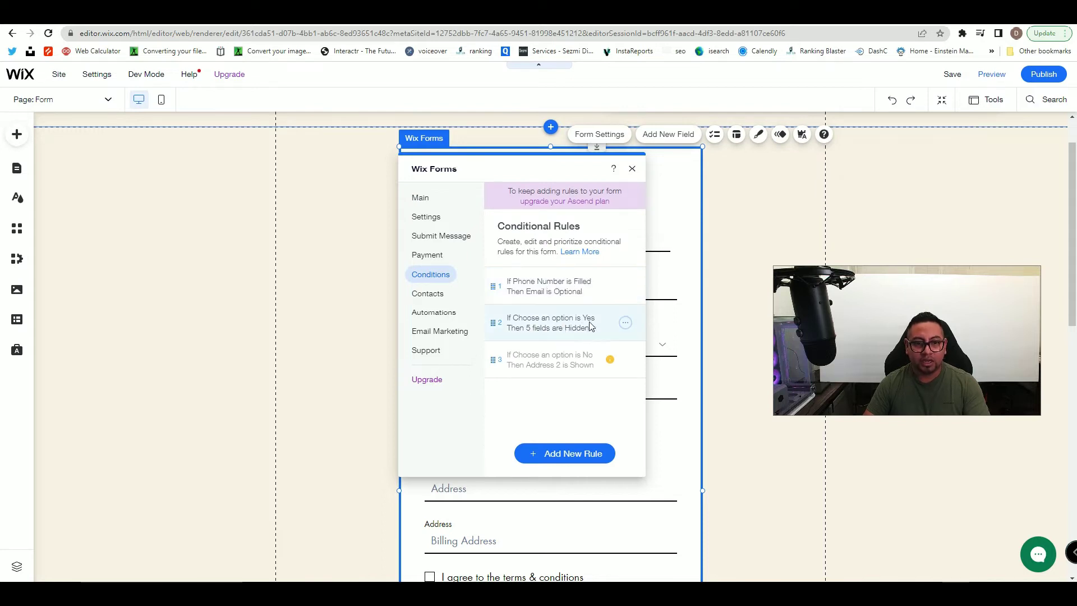
- Open rule 2 (Choose an option is Yes) for editing, then close the form settings
left_click(624, 327)
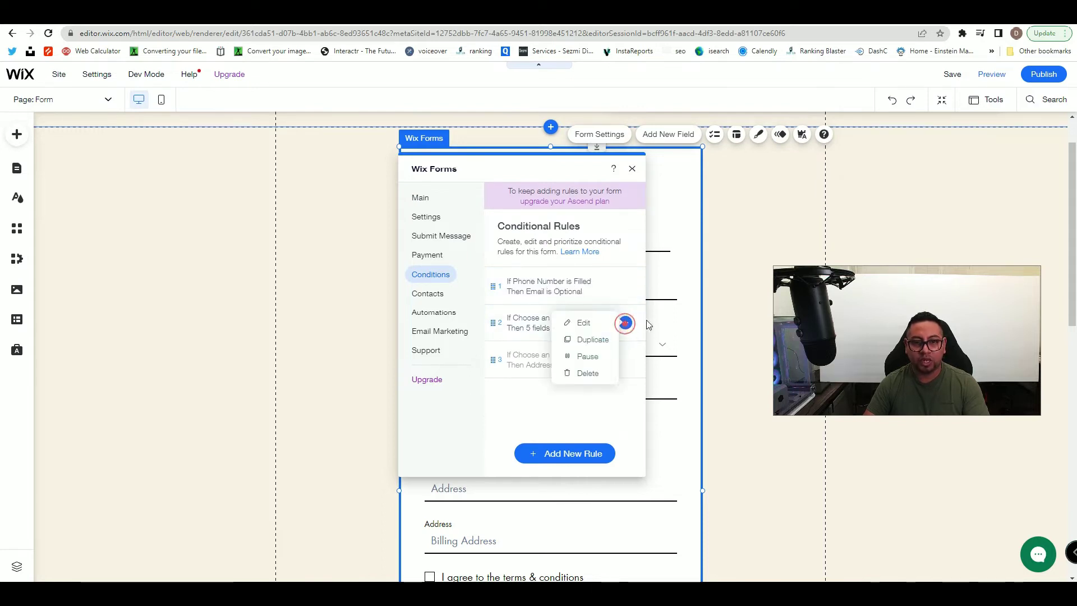
left_click(586, 321)
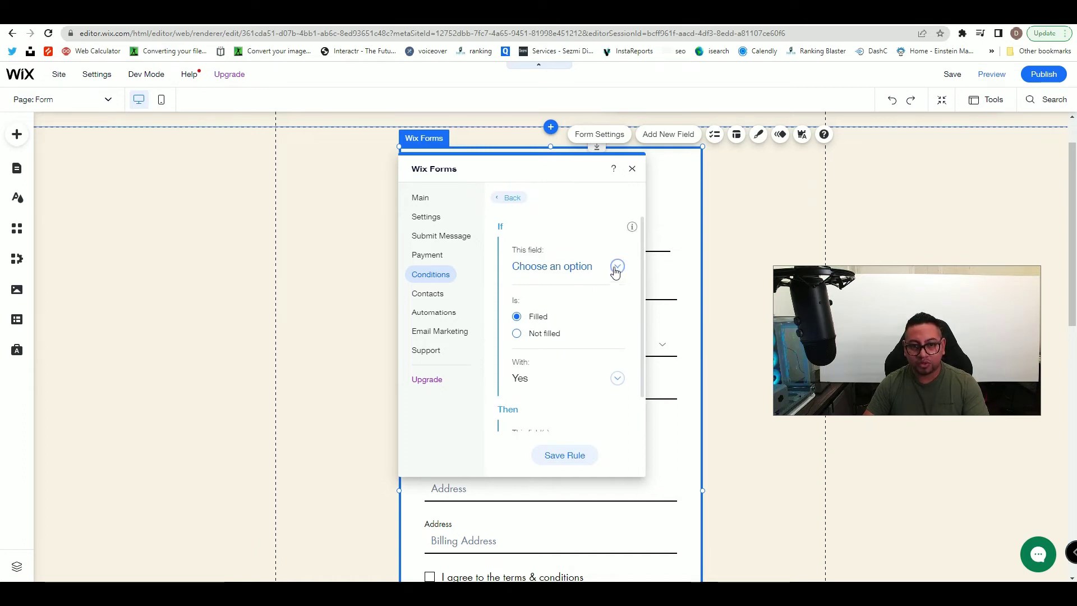
left_click(631, 167)
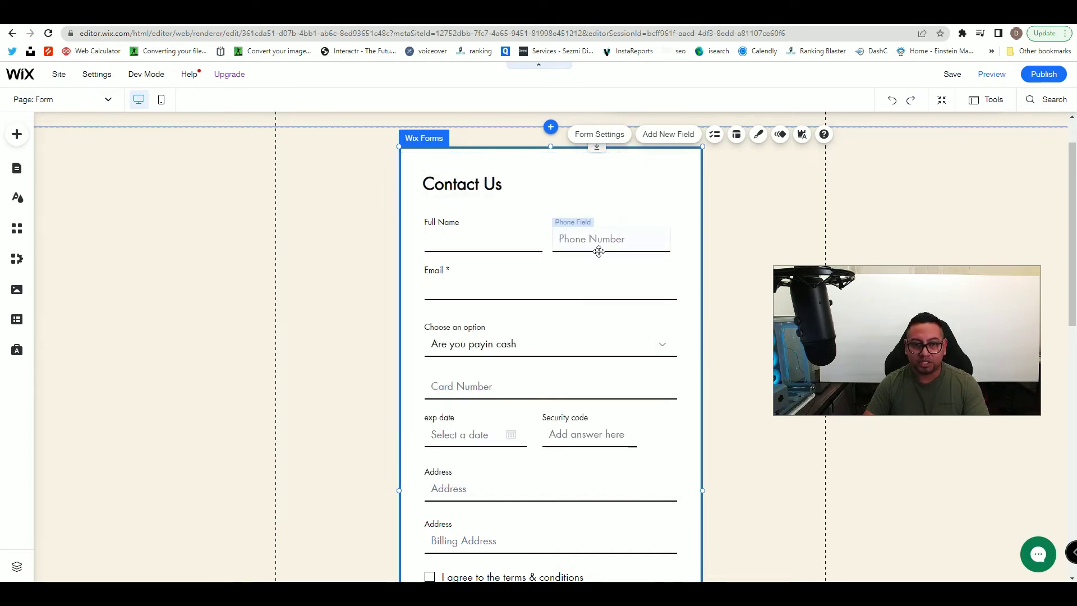
- Delete the rule making Email optional when Phone Number is filled
left_click(648, 172)
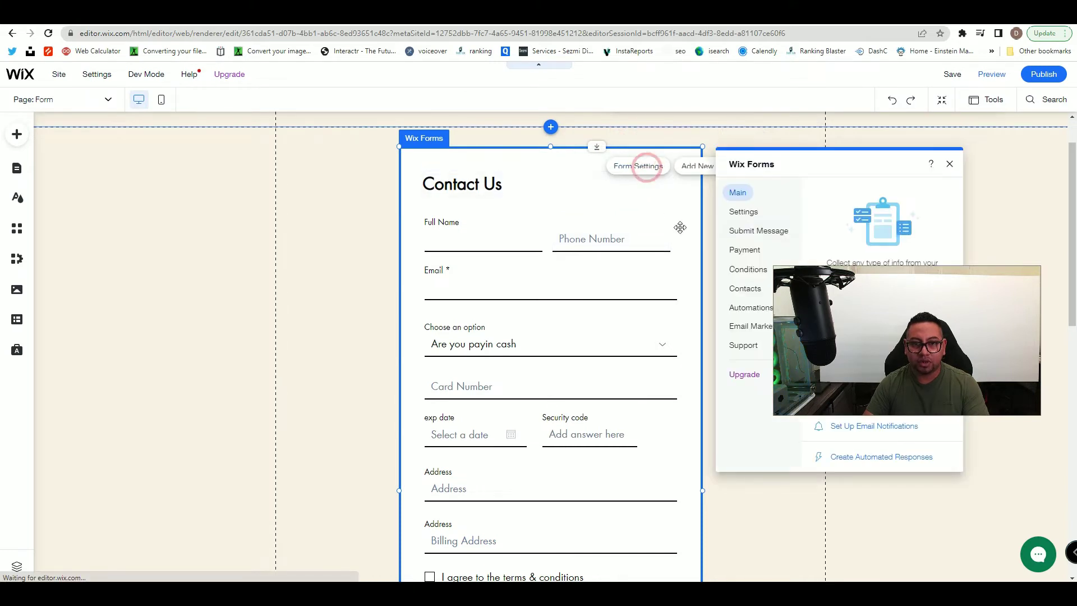
left_click_drag(809, 171, 464, 217)
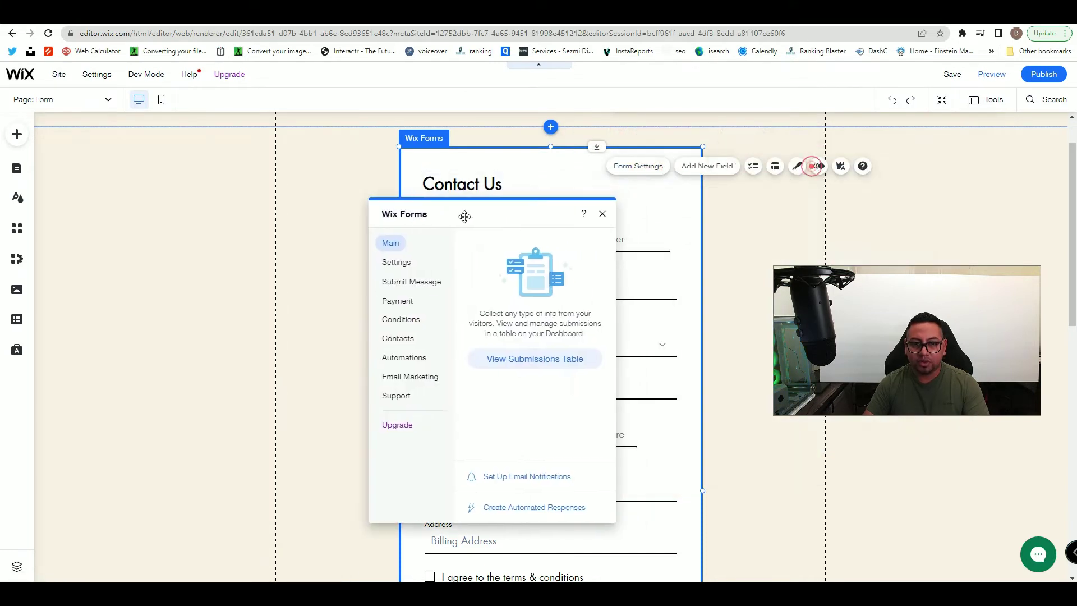
left_click(398, 324)
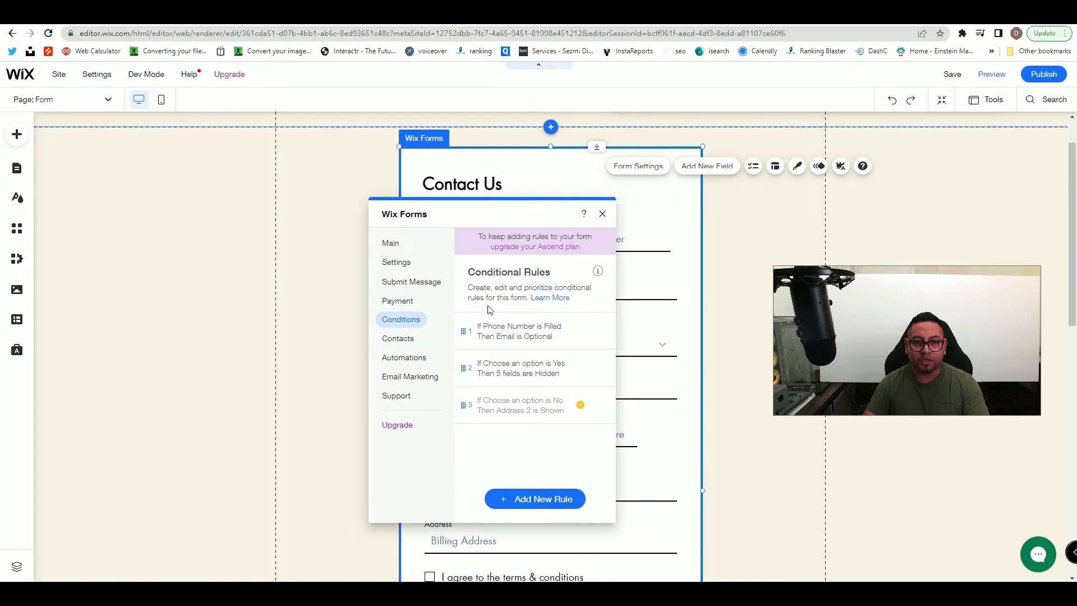
left_click(594, 331)
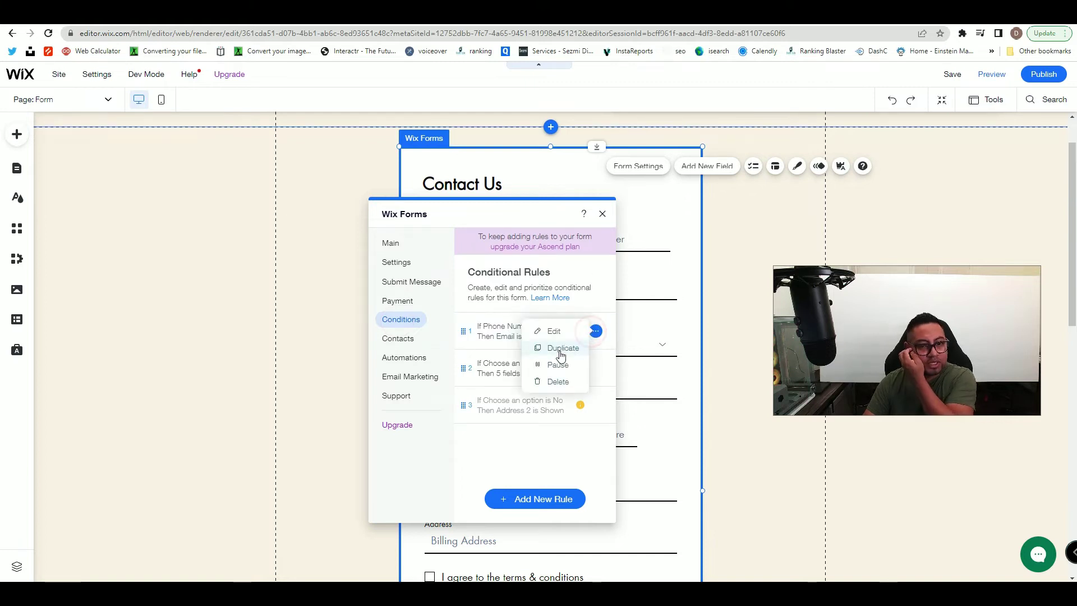
left_click(565, 383)
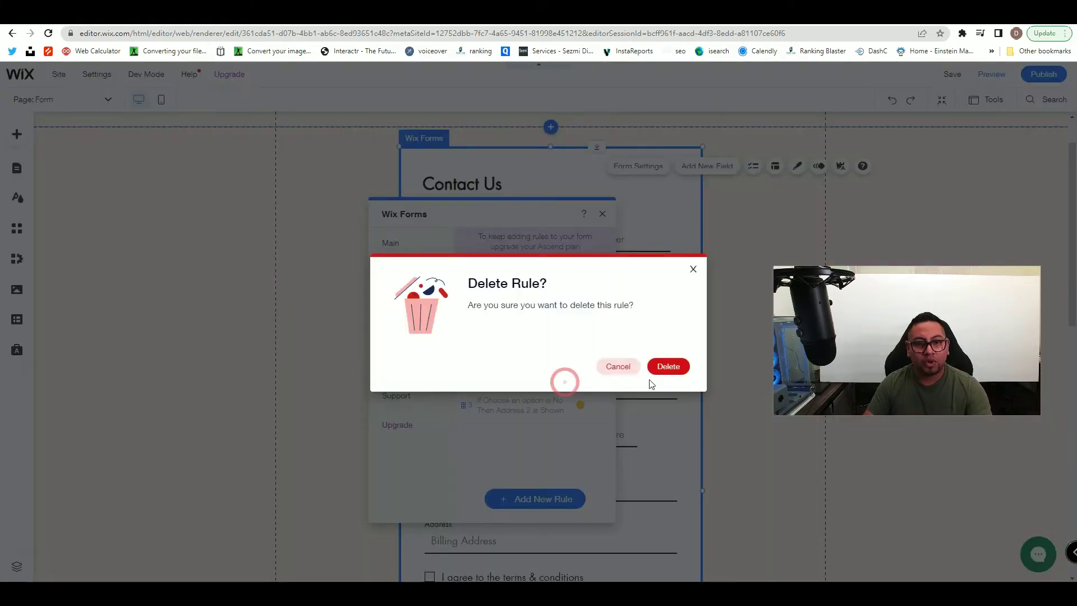
left_click(666, 366)
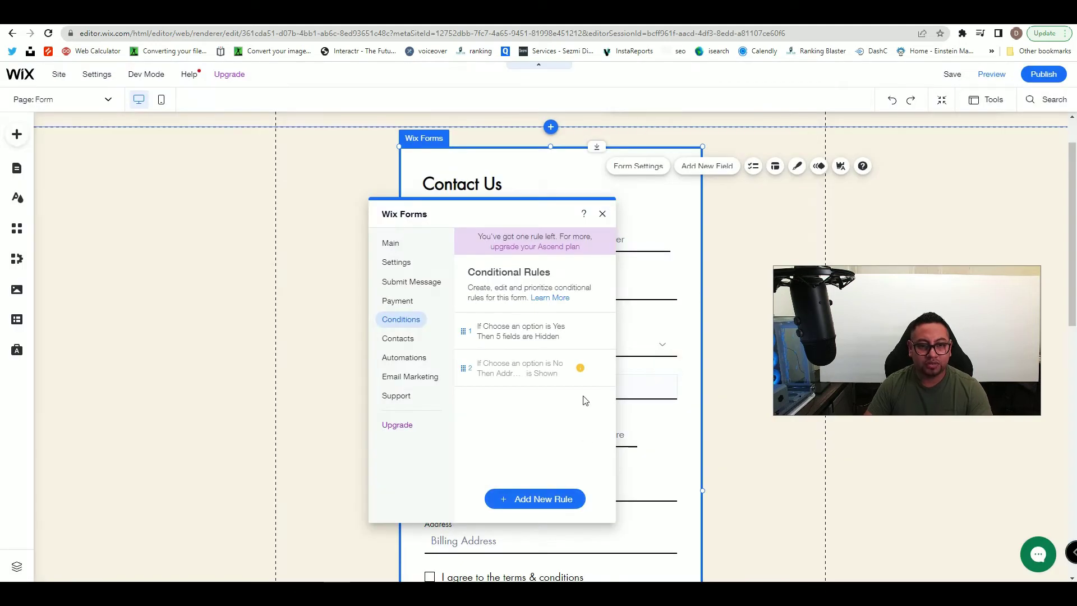
- Open the Choose an option is No rule for editing
left_click(577, 367)
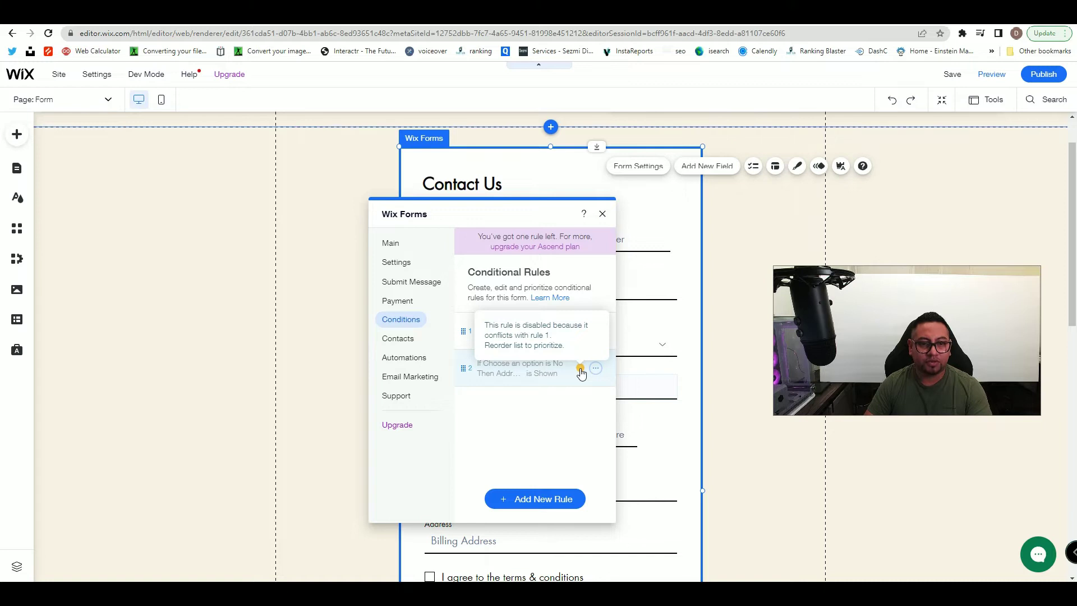
left_click(595, 367)
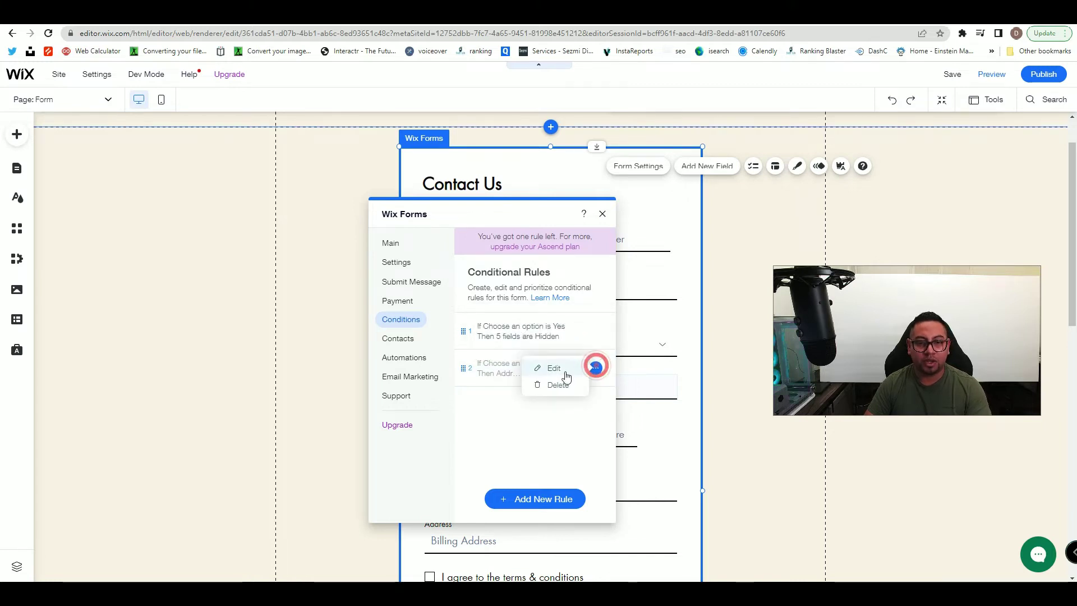
left_click(563, 376)
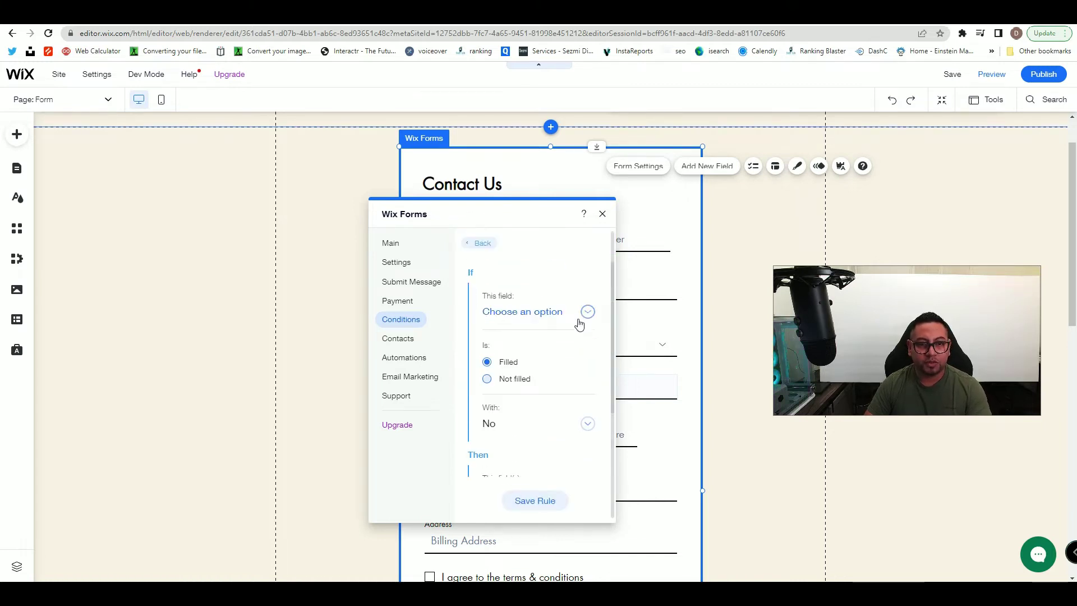
left_click_drag(548, 214, 411, 214)
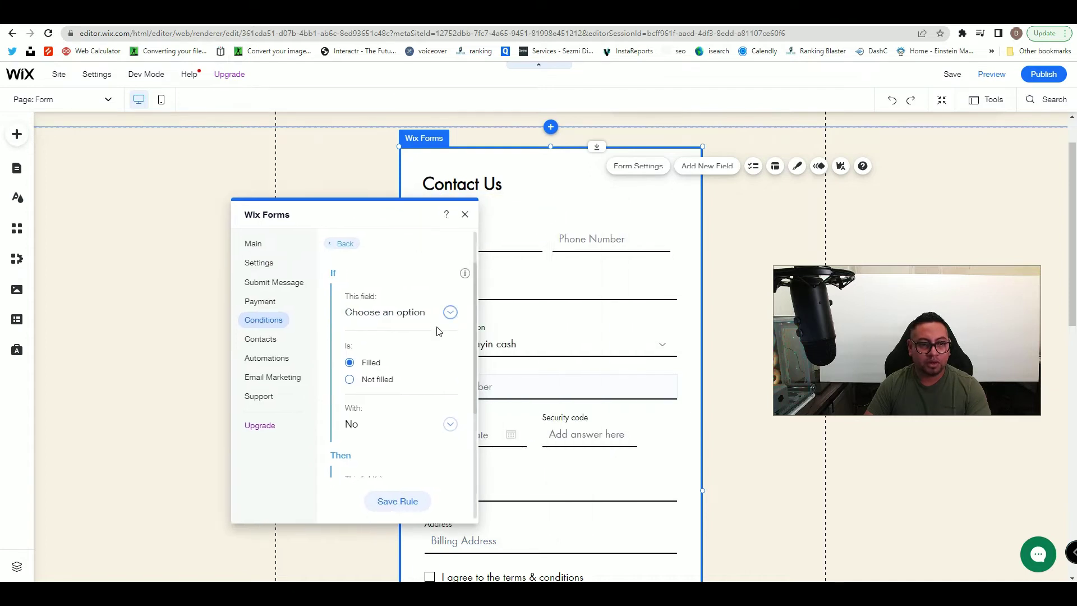
- Review the Yes rule, then reopen the No-shows-Address-2 rule for editing
left_click(342, 249)
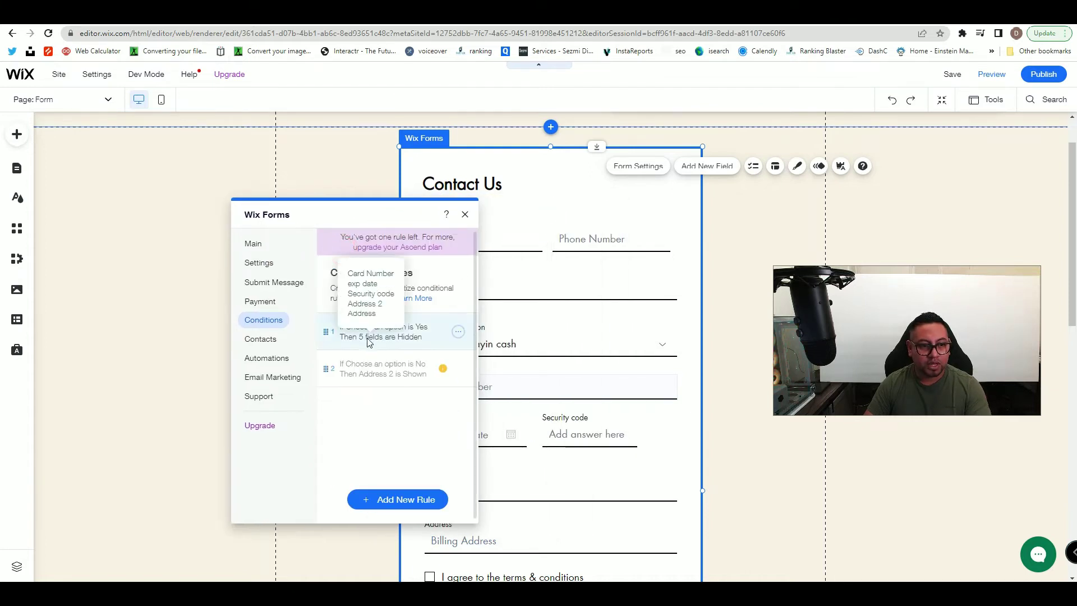
left_click(454, 333)
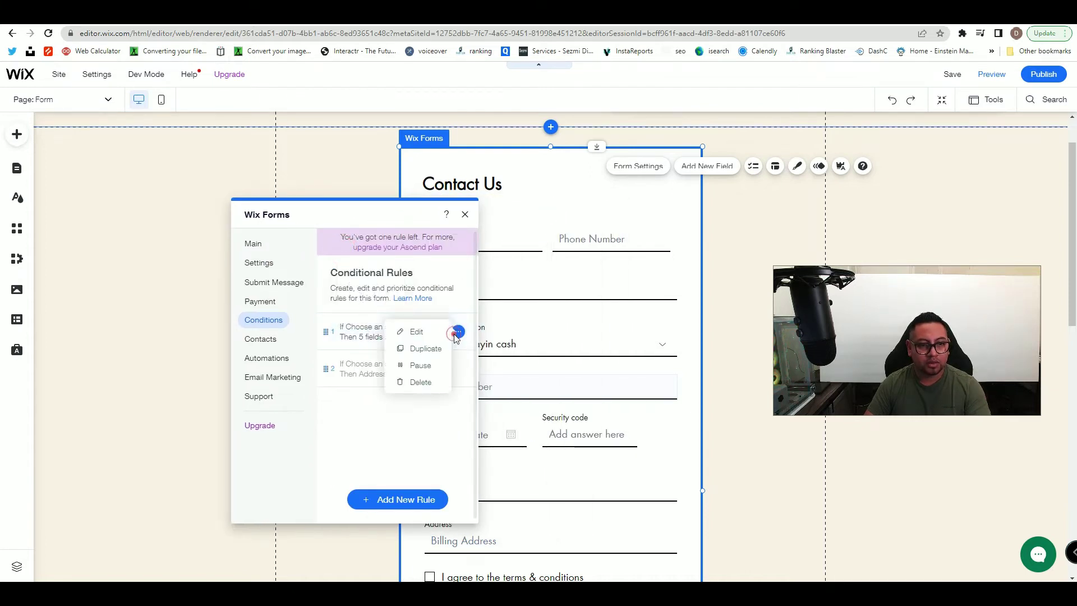
left_click(424, 337)
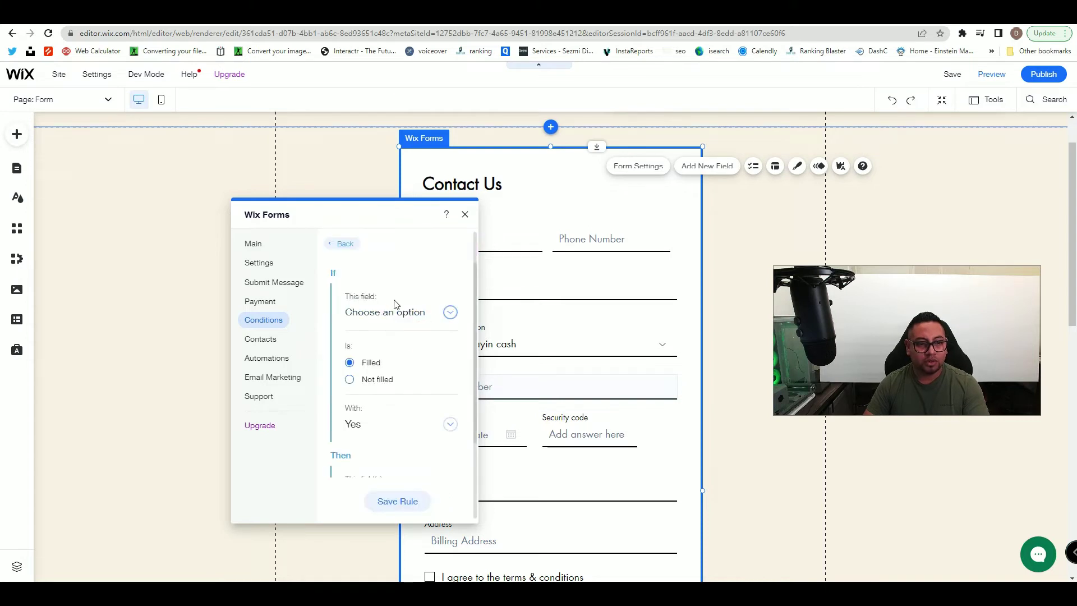
scroll(398, 322, "down", 3)
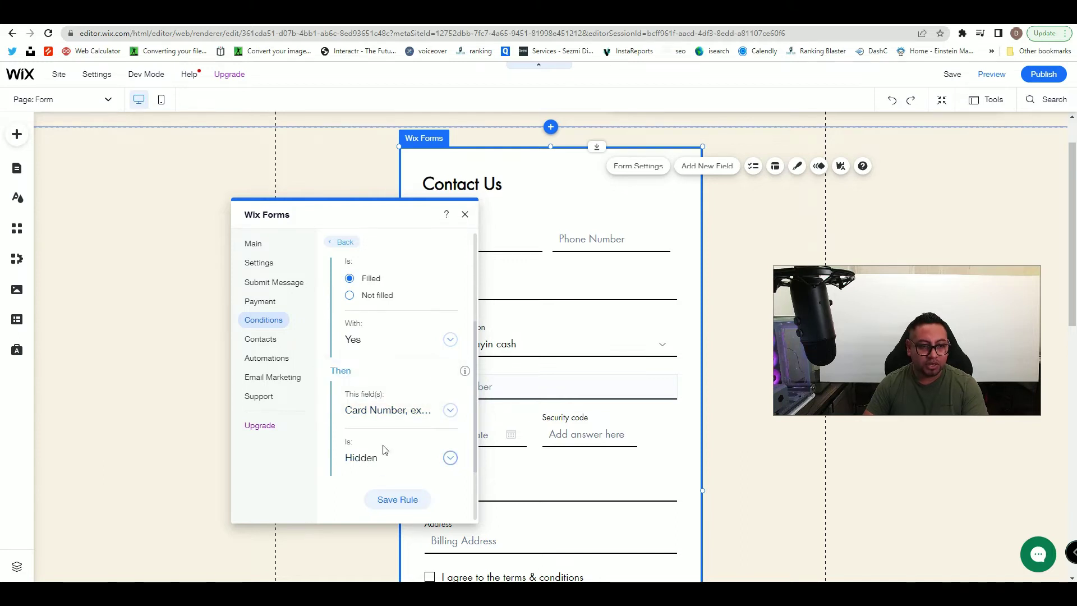
left_click(343, 243)
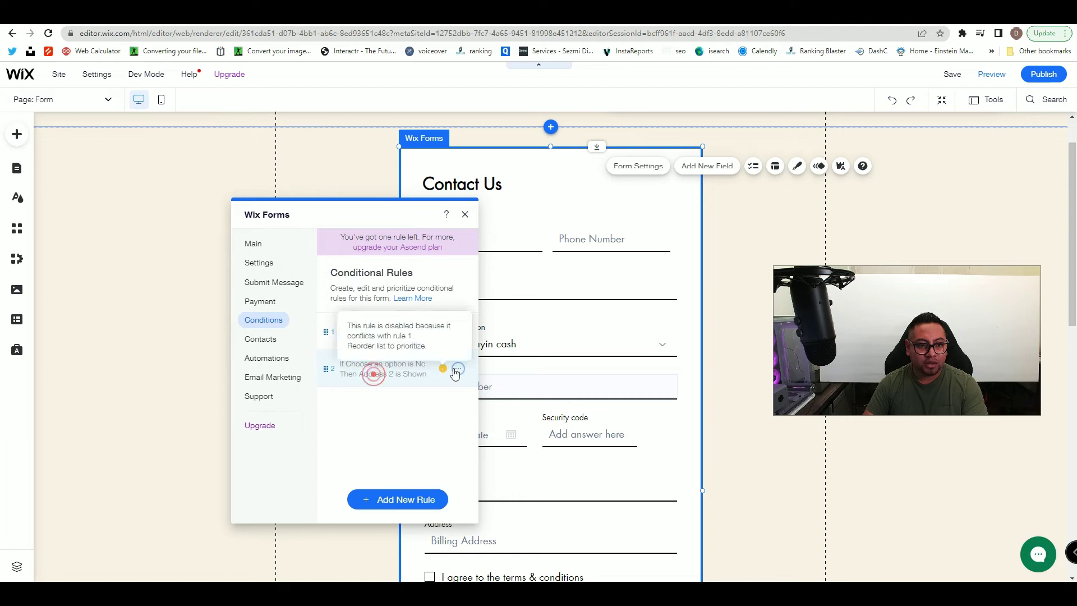
left_click(458, 370)
left_click(414, 366)
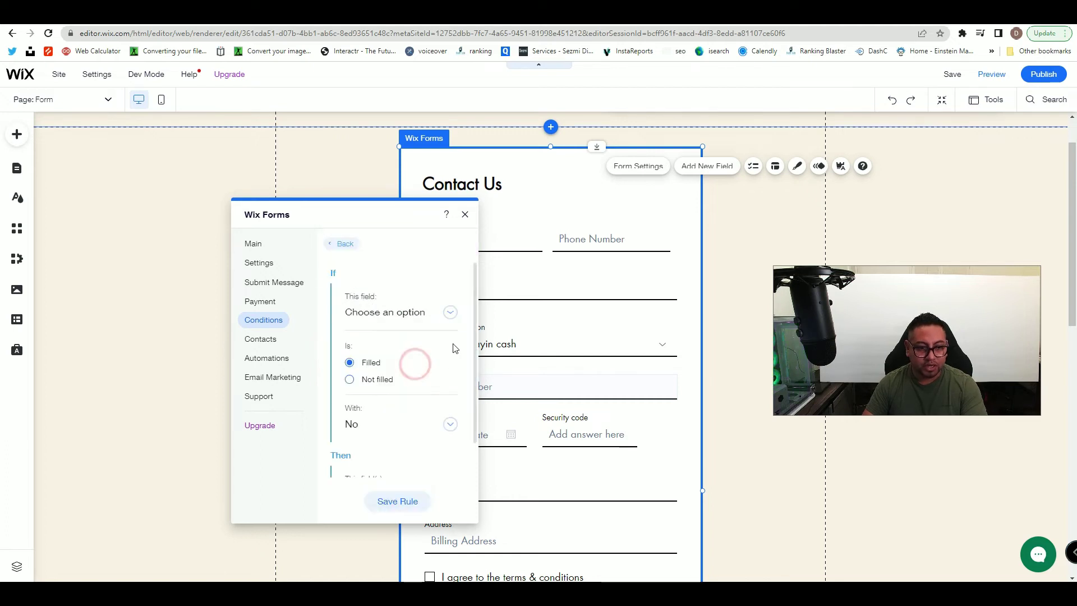
- Change the rule's trigger field to Address
left_click(454, 314)
left_click(391, 223)
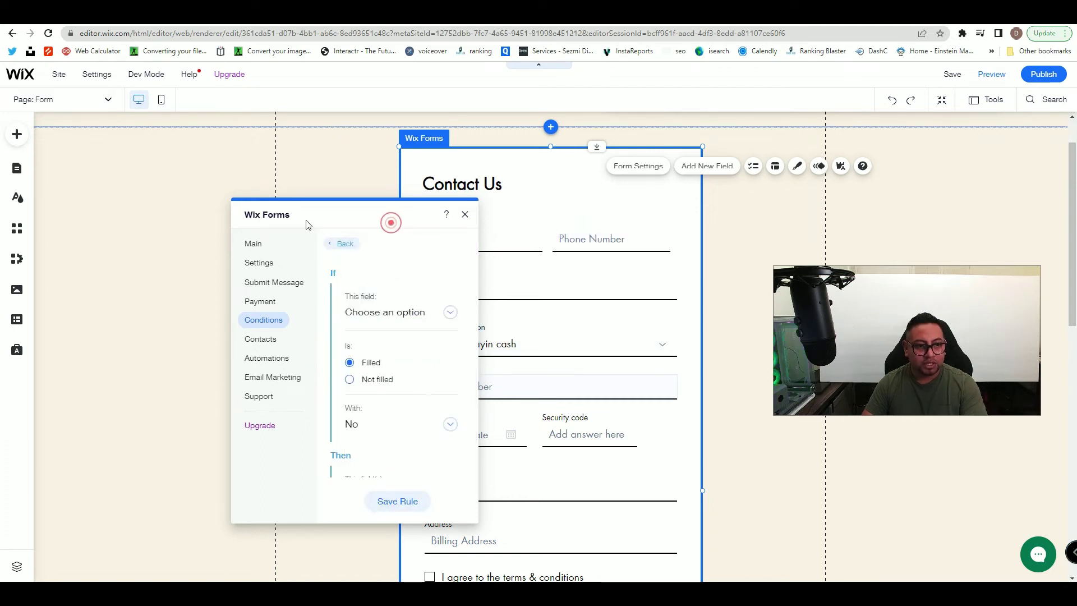
left_click_drag(292, 208, 189, 177)
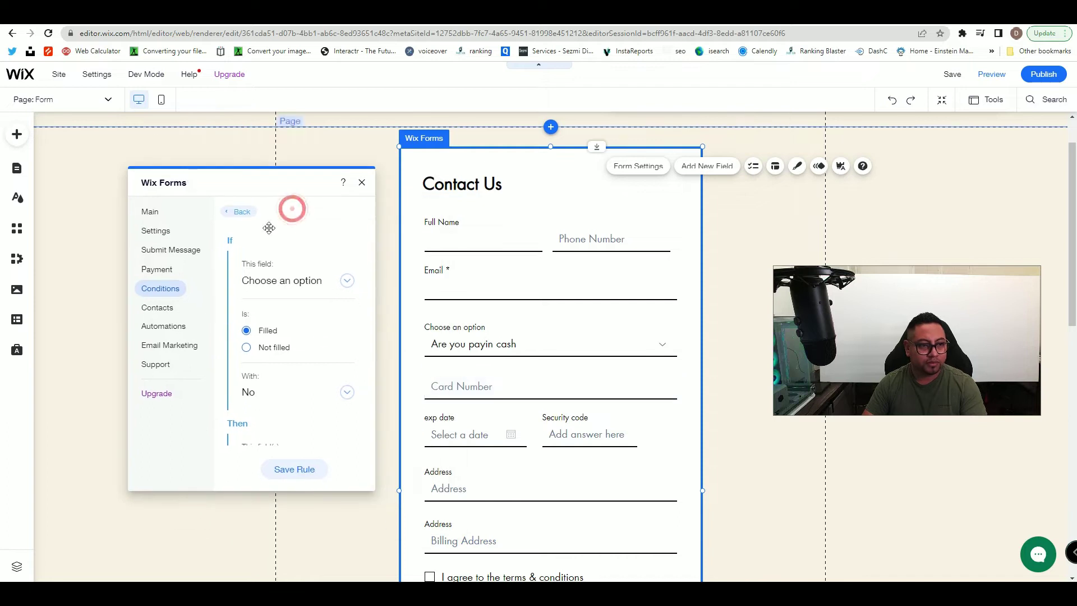
left_click(337, 291)
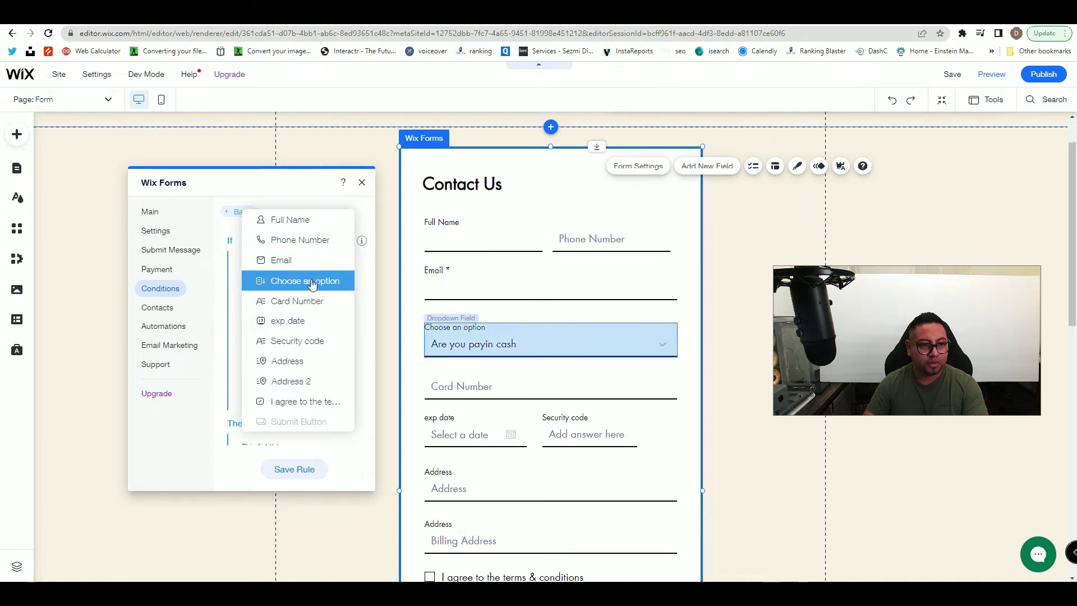
left_click(298, 362)
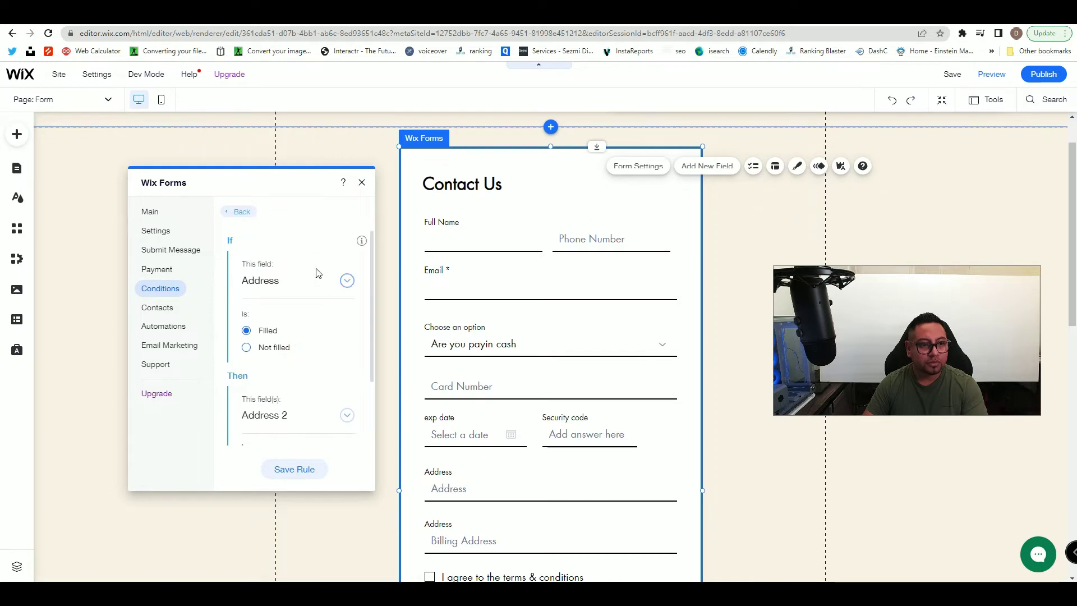
- Keep Address 2 as the affected field, set it to Hidden, and save the rule
scroll(310, 280, "down", 1)
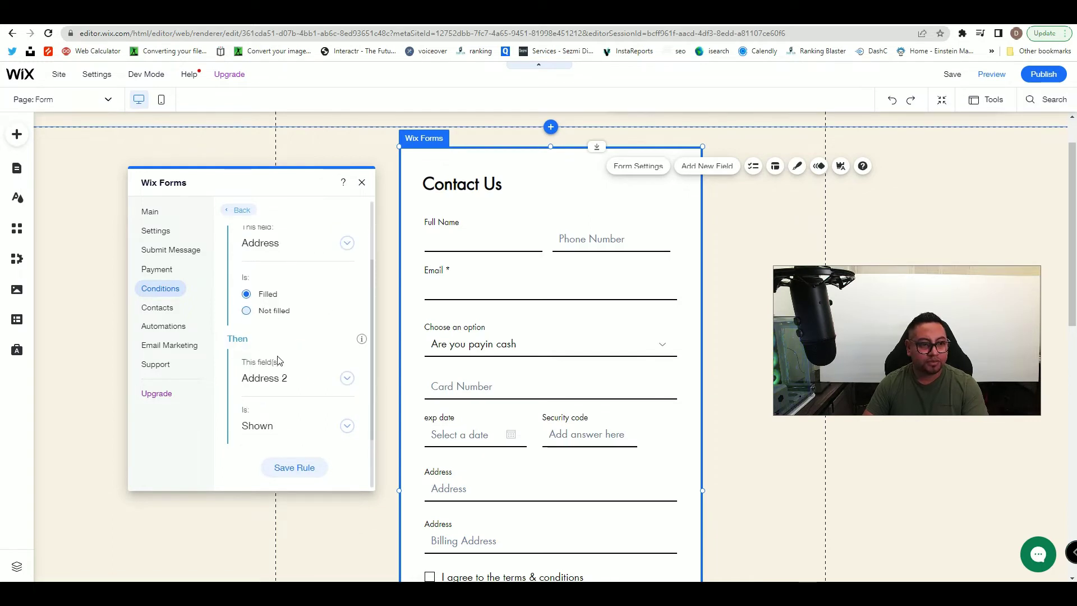
left_click(290, 380)
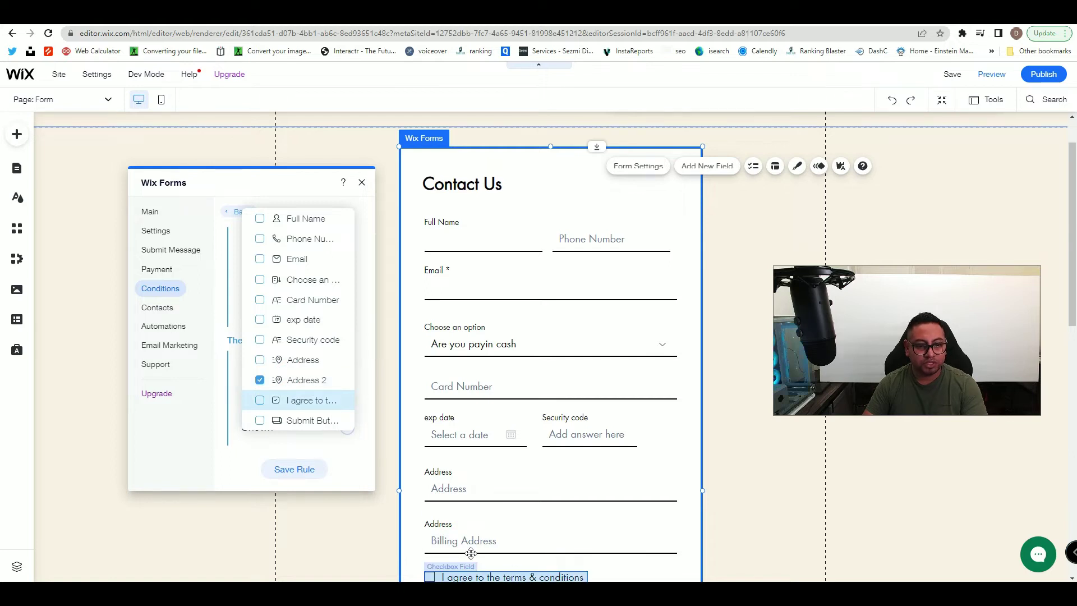
left_click(305, 382)
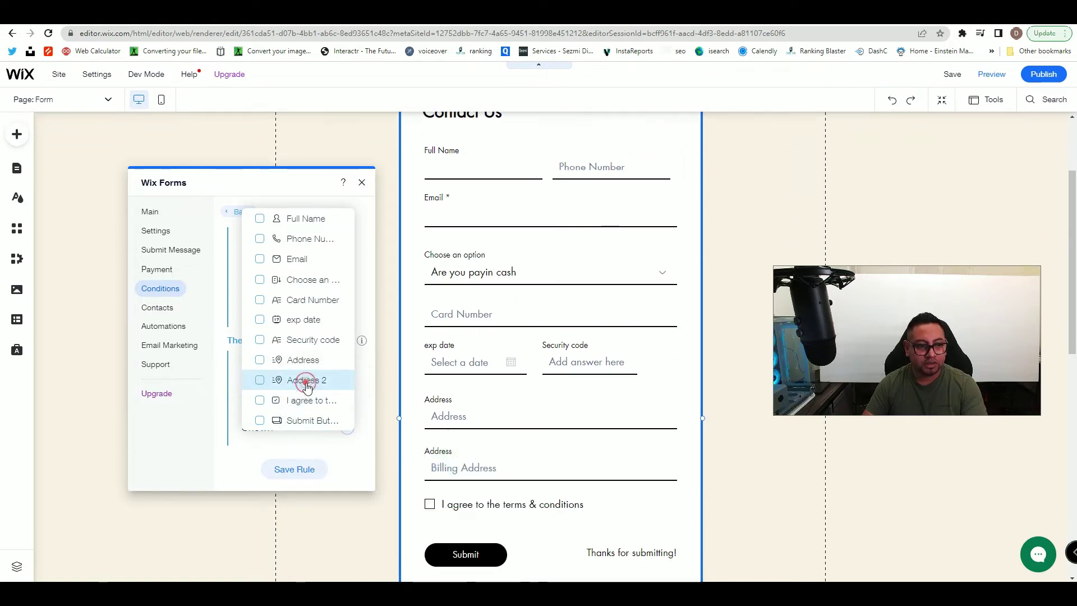
left_click(305, 382)
left_click(357, 377)
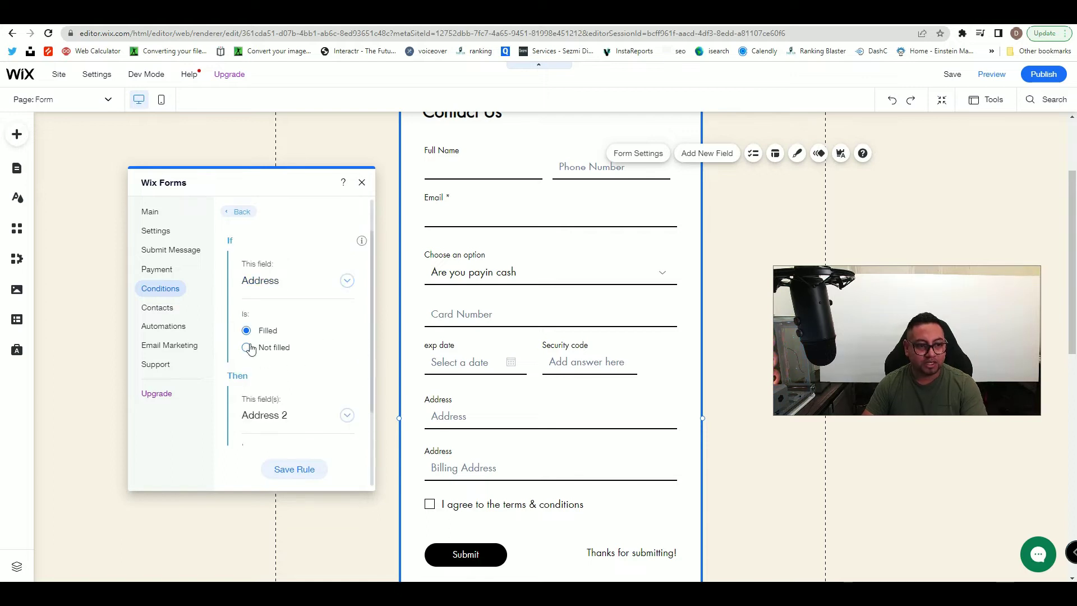
scroll(269, 359, "down", 1)
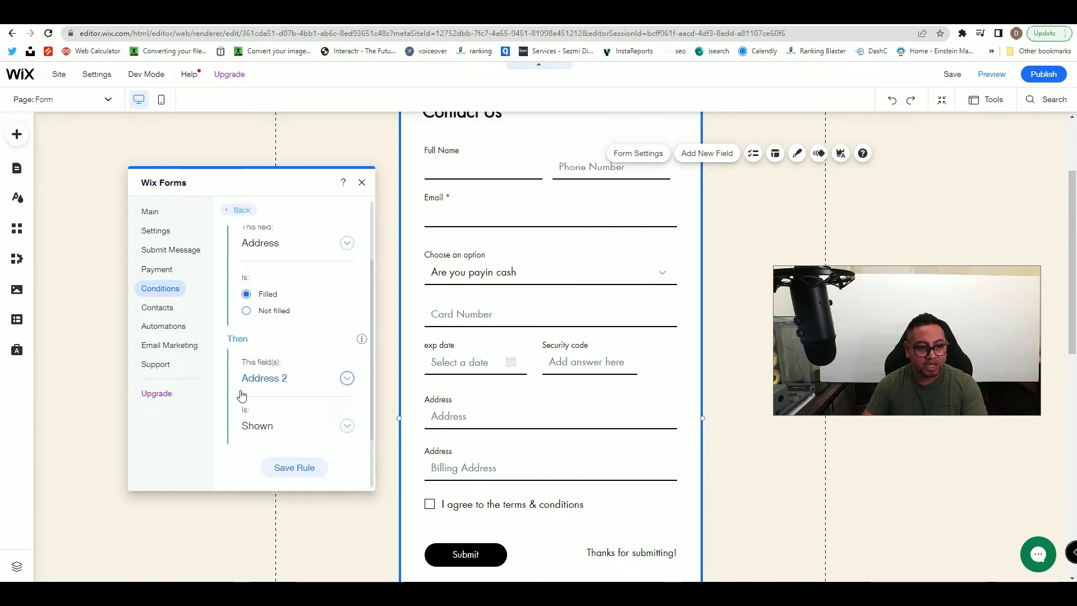
left_click(260, 426)
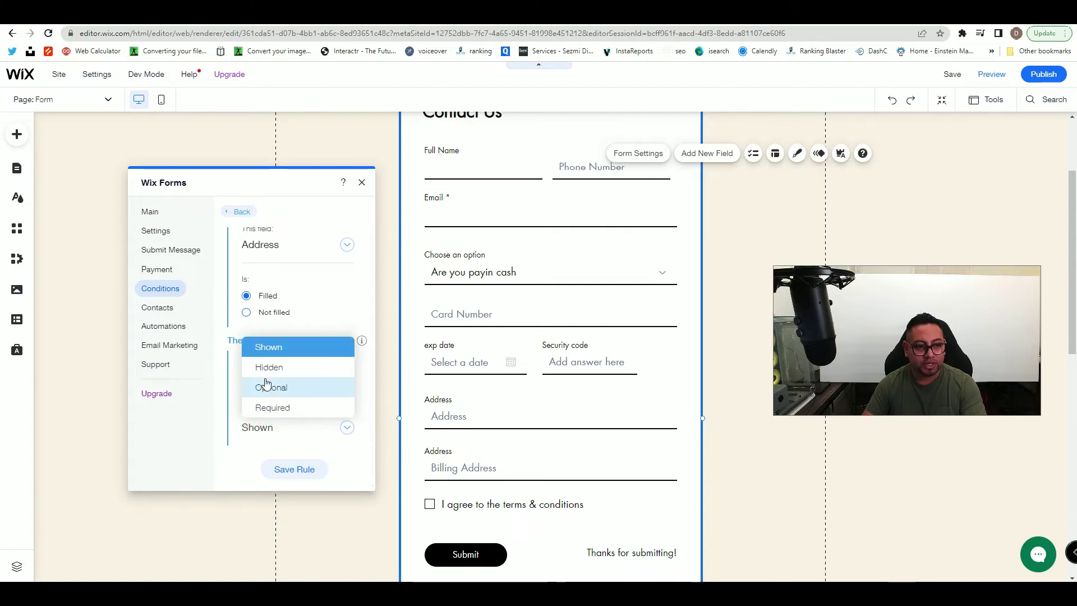
left_click(269, 368)
left_click(296, 470)
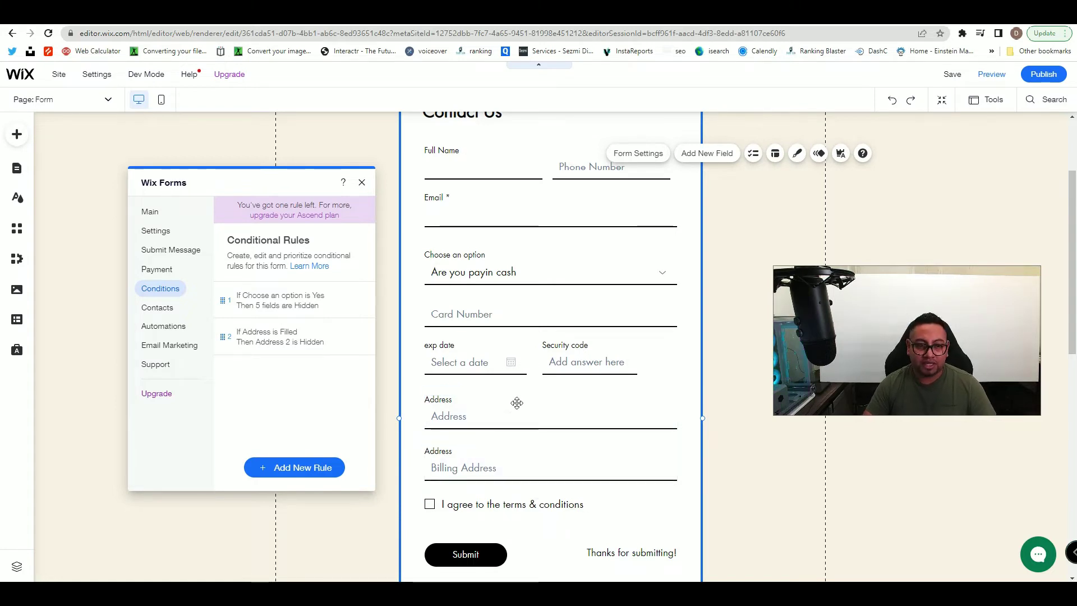
- Delete the terms and conditions checkbox and move Address down to leave a gap
left_click(495, 506)
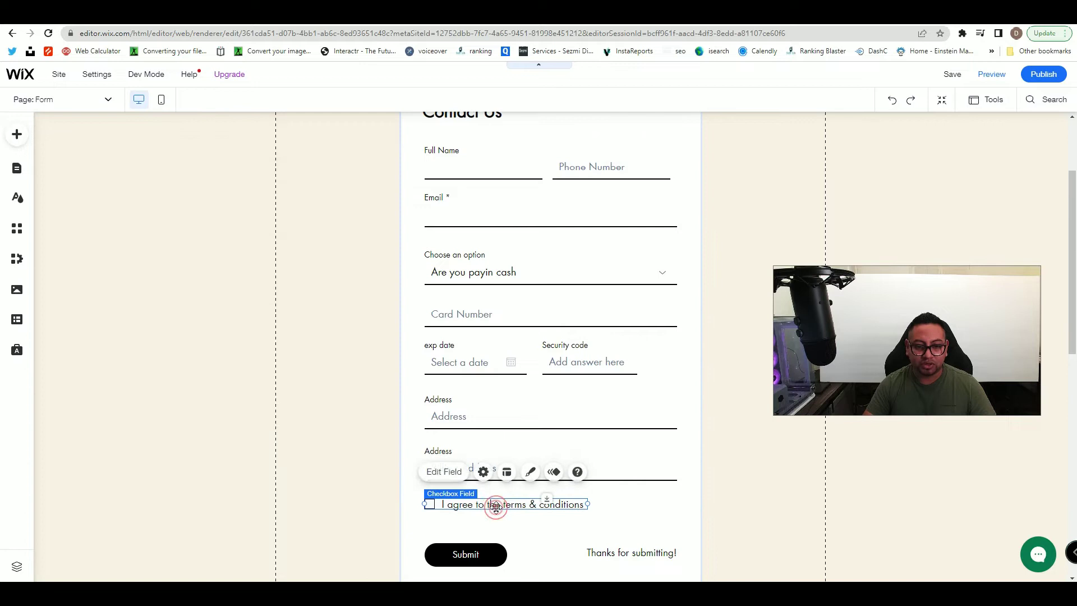
key("Delete")
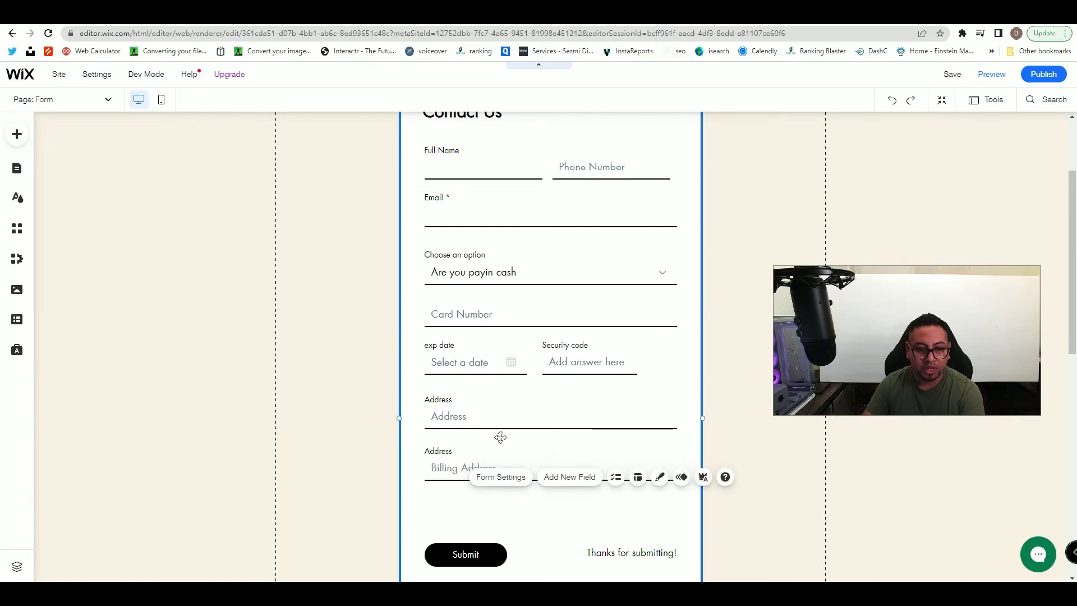
left_click(507, 416)
left_click_drag(596, 392, 595, 433)
left_click(572, 409)
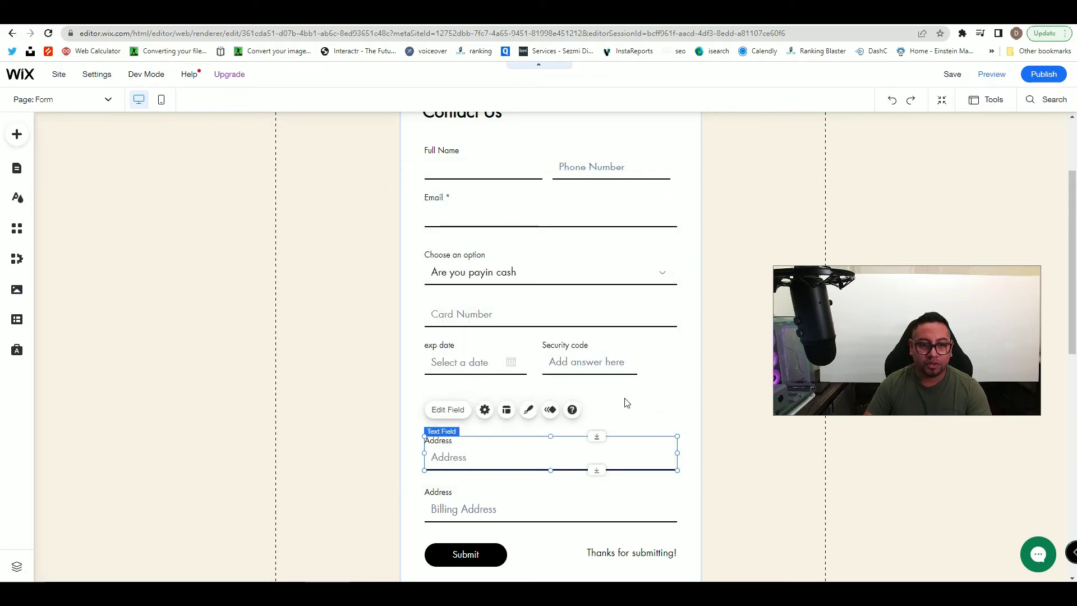
- Add a Dropdown Field from Basic Fields and place it under the exp date row
left_click(668, 358)
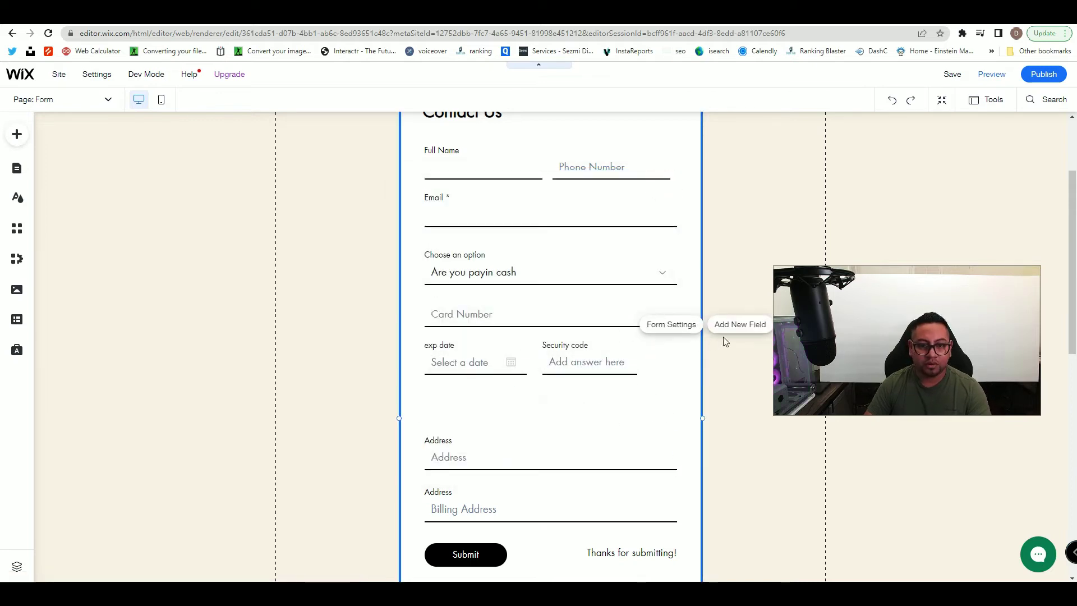
left_click(740, 325)
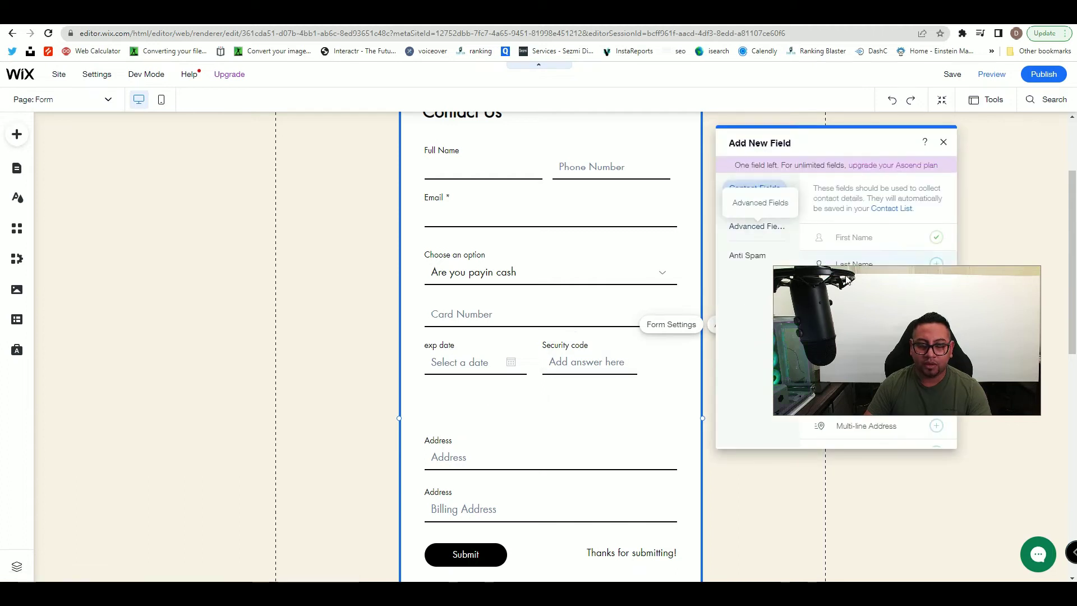
left_click_drag(885, 273, 228, 171)
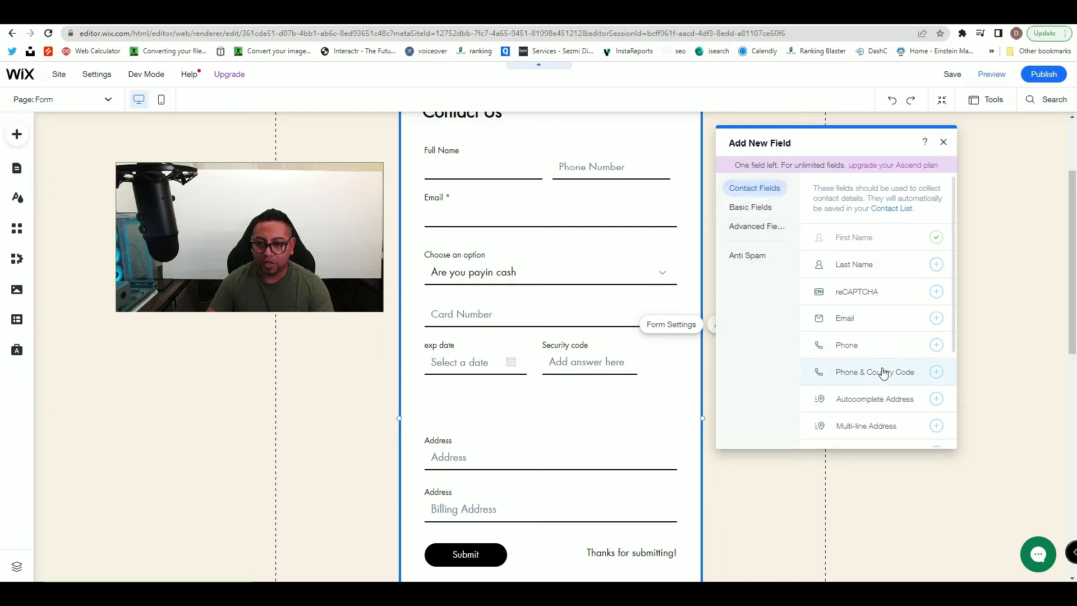
scroll(884, 384, "down", 2)
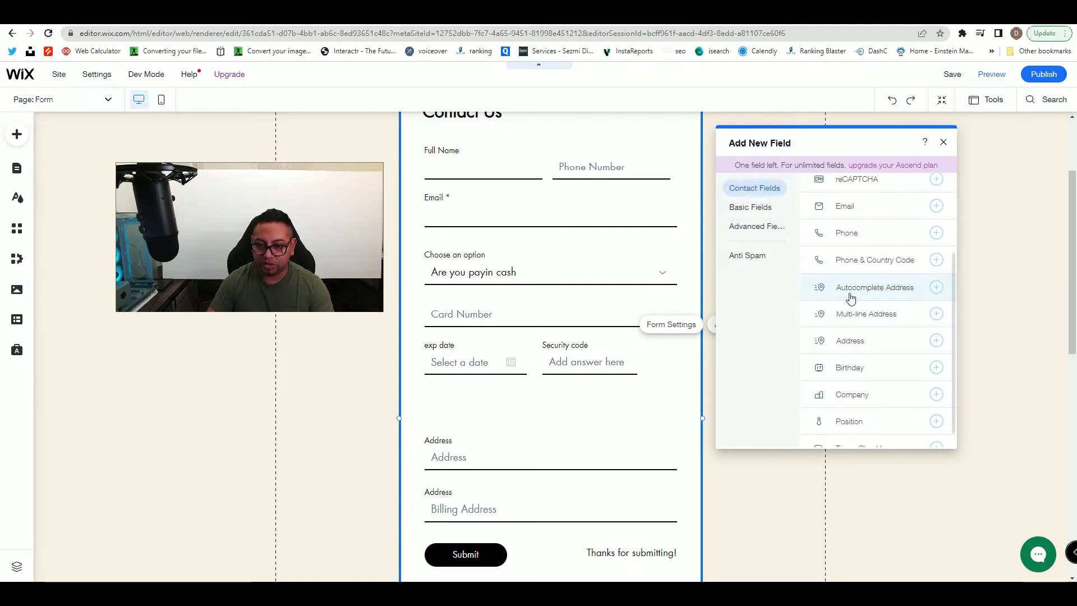
left_click(752, 207)
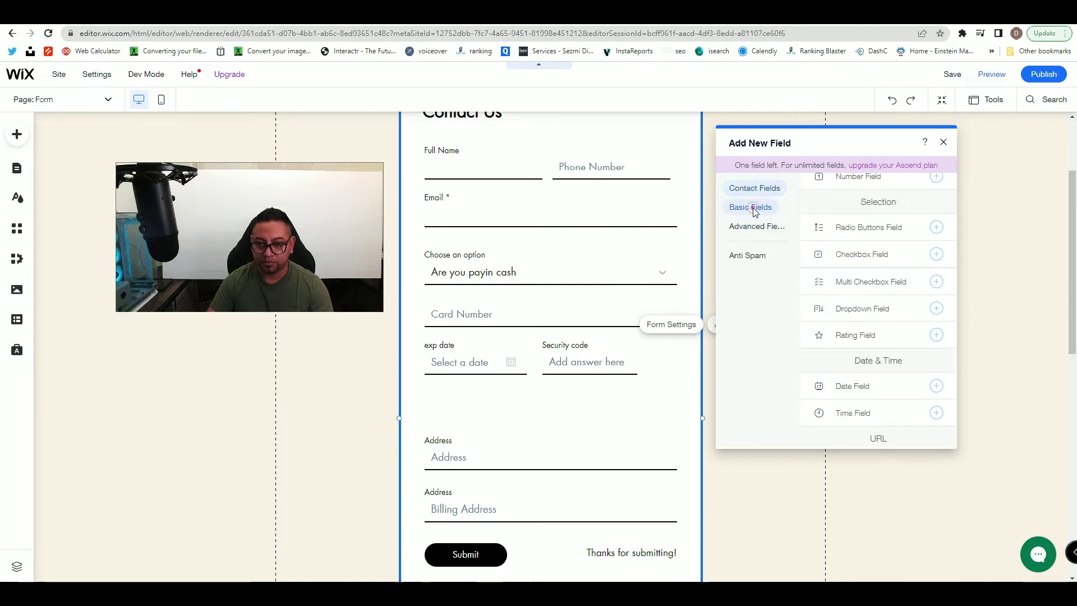
left_click(854, 312)
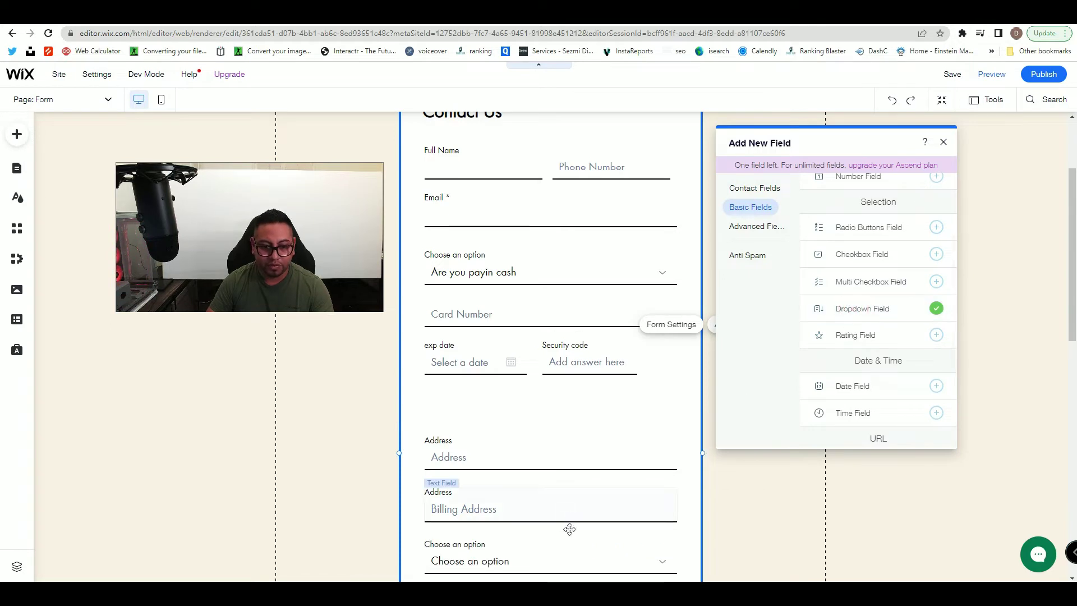
left_click(539, 562)
left_click_drag(538, 563, 537, 411)
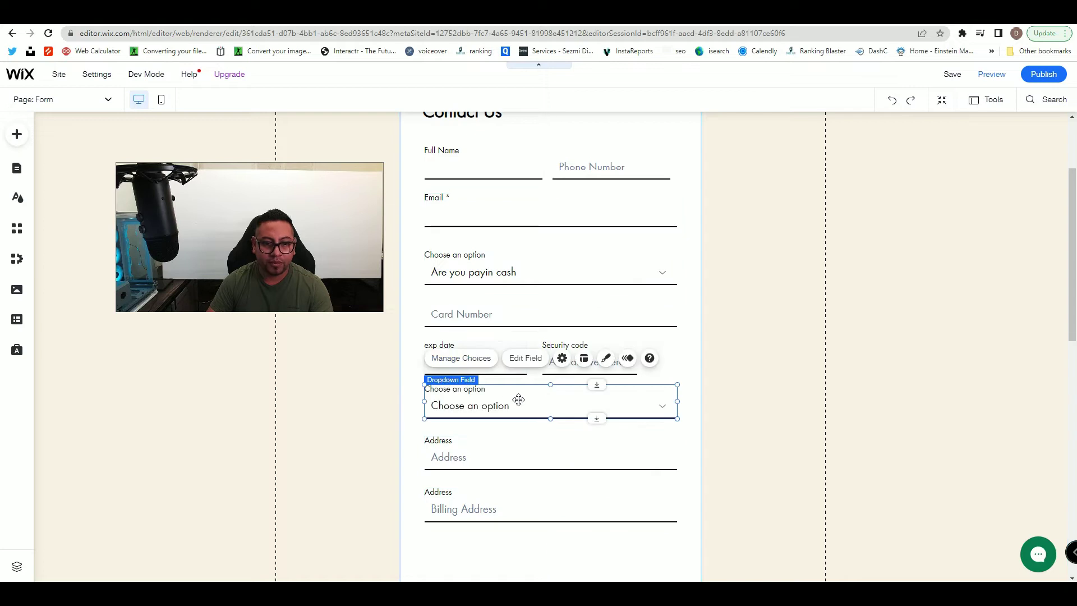
- Clear the dropdown's field title and set its placeholder to 'Is address same as billing address?'
left_click(542, 363)
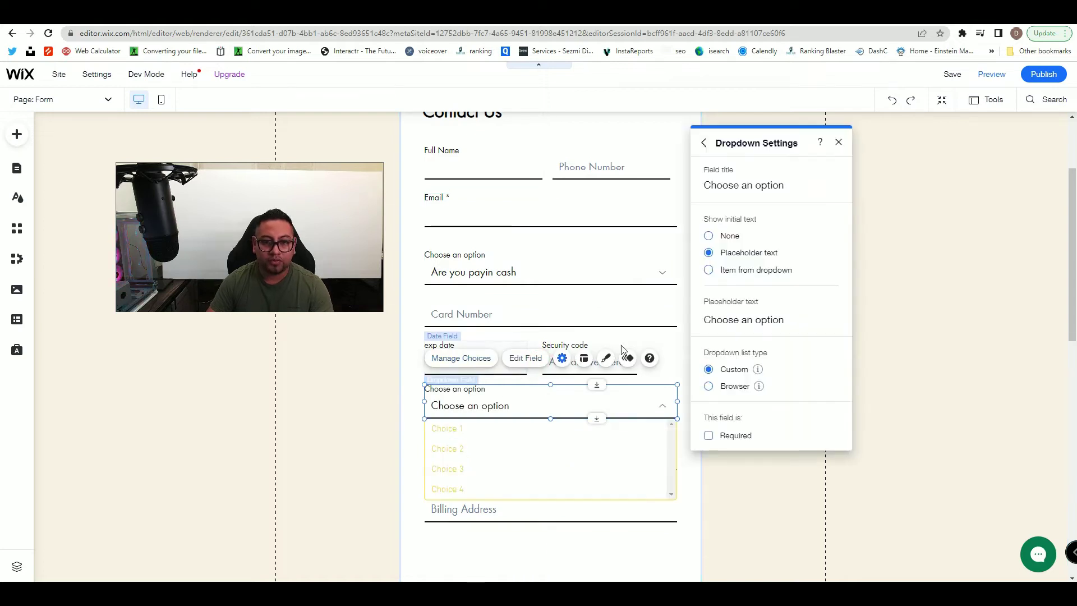
left_click(779, 189)
key("BackSpace")
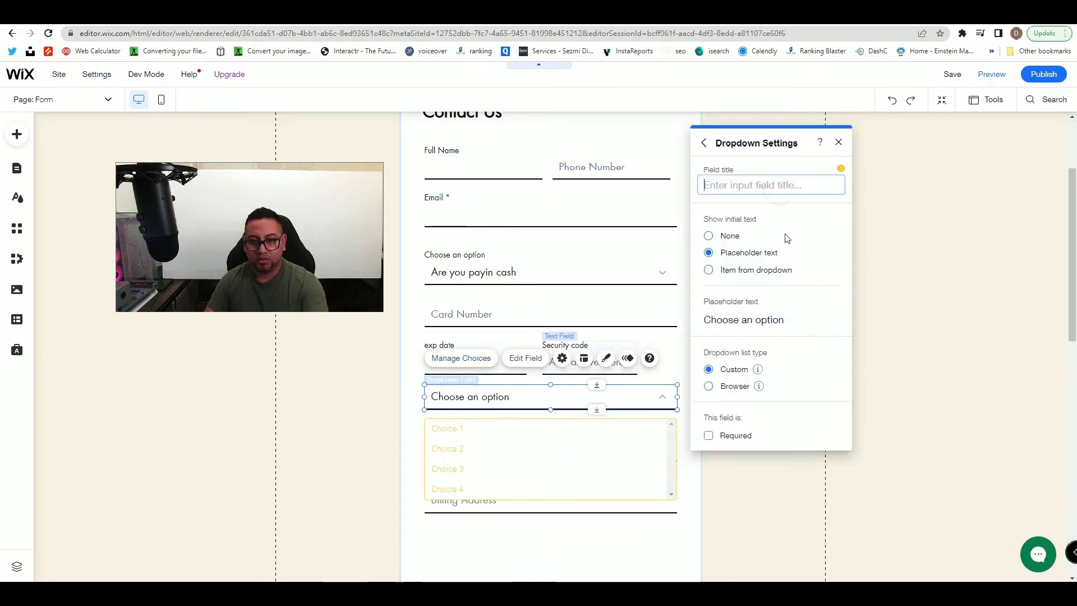
left_click(761, 320)
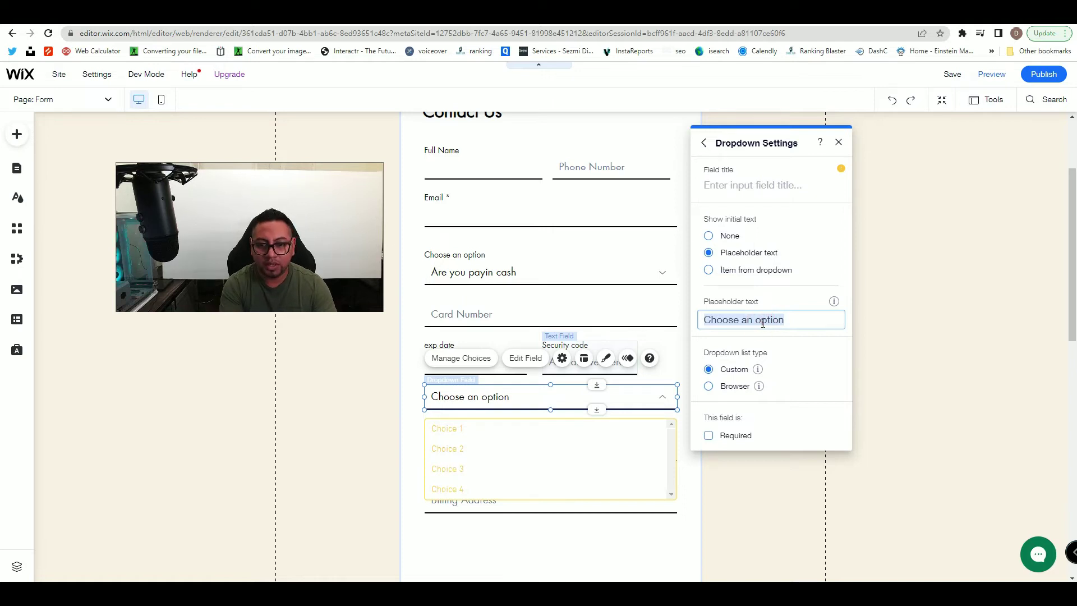
key("BackSpace")
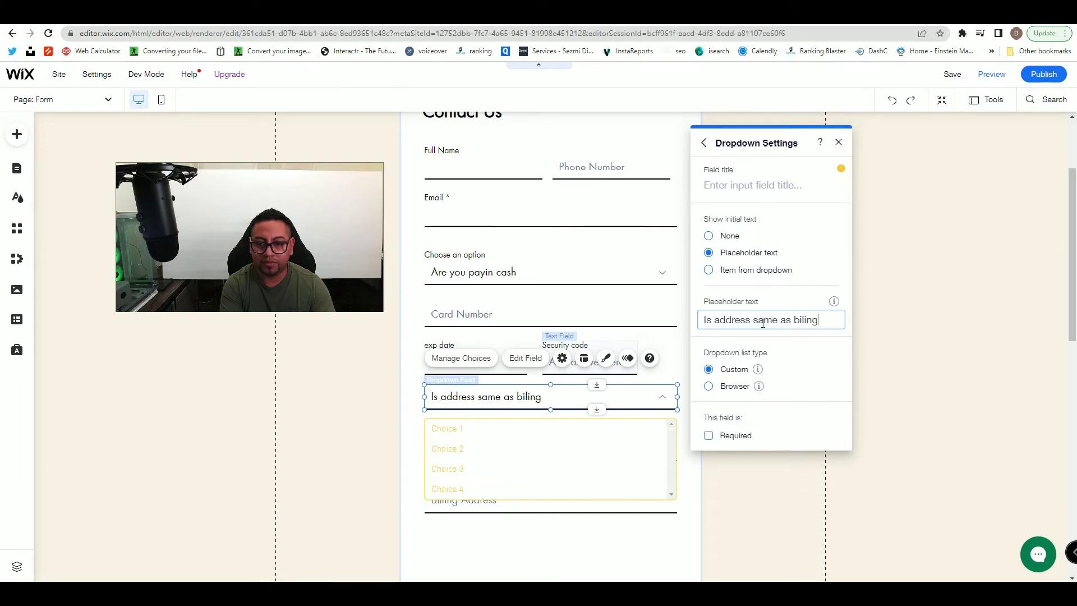
type("g address?")
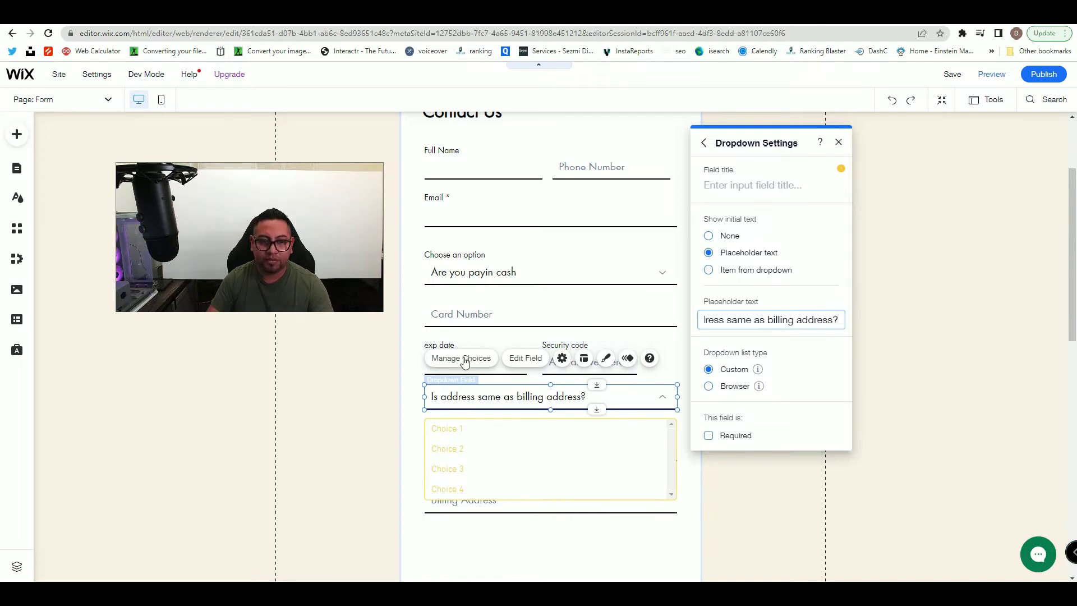
left_click(461, 358)
- Delete the default dropdown choices Choice 1 through Choice 4
left_click(831, 249)
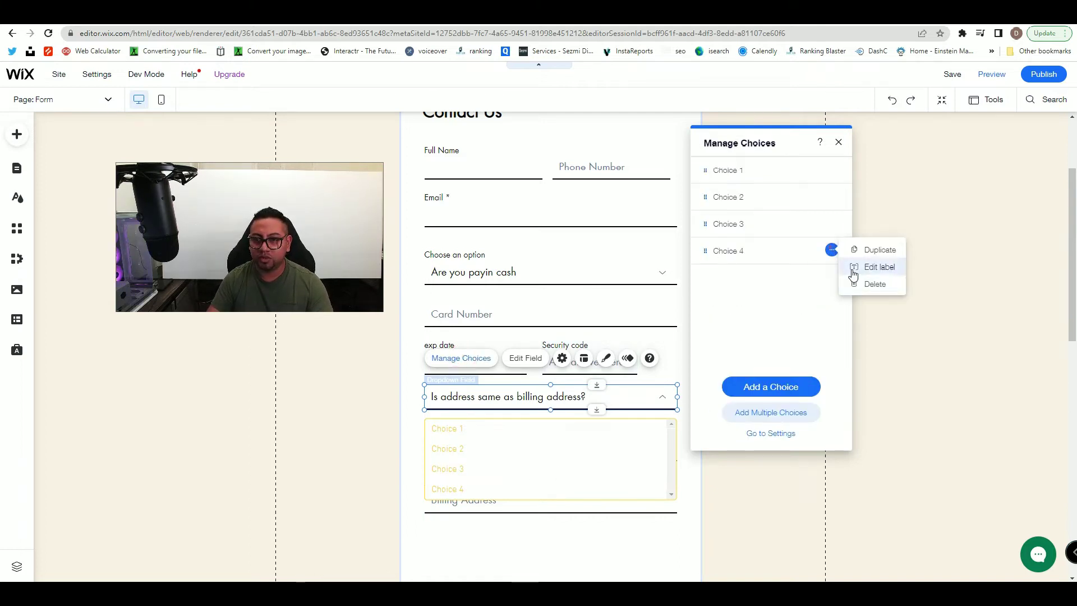
left_click(852, 282)
left_click(832, 223)
left_click(853, 258)
left_click(831, 196)
left_click(850, 231)
left_click(831, 170)
left_click(851, 203)
- Rename the remaining item to Yes and add a second choice named No
left_click(832, 169)
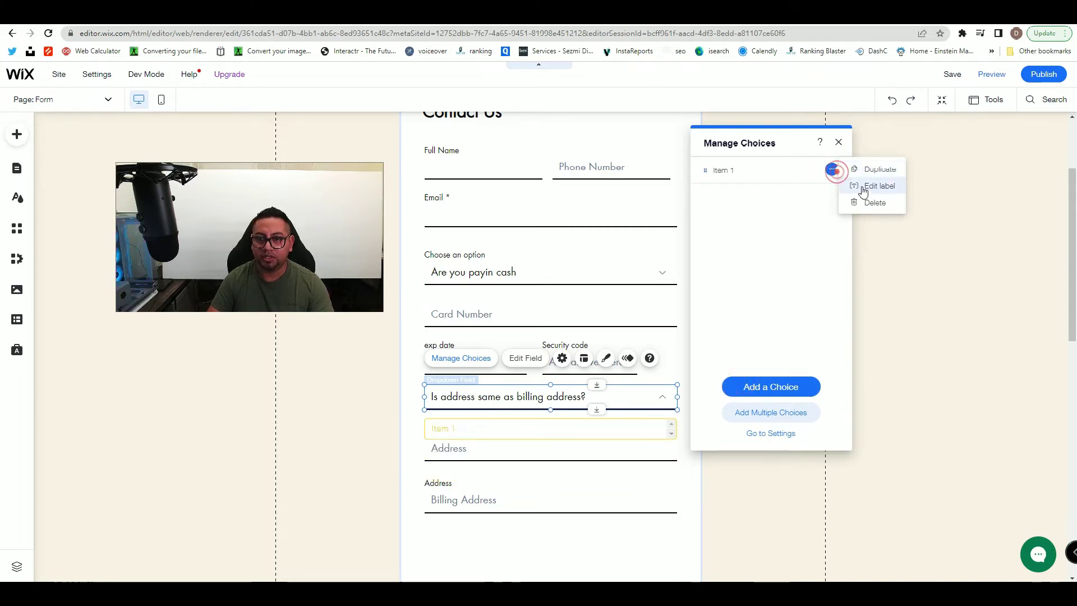
left_click(861, 186)
type("Yes")
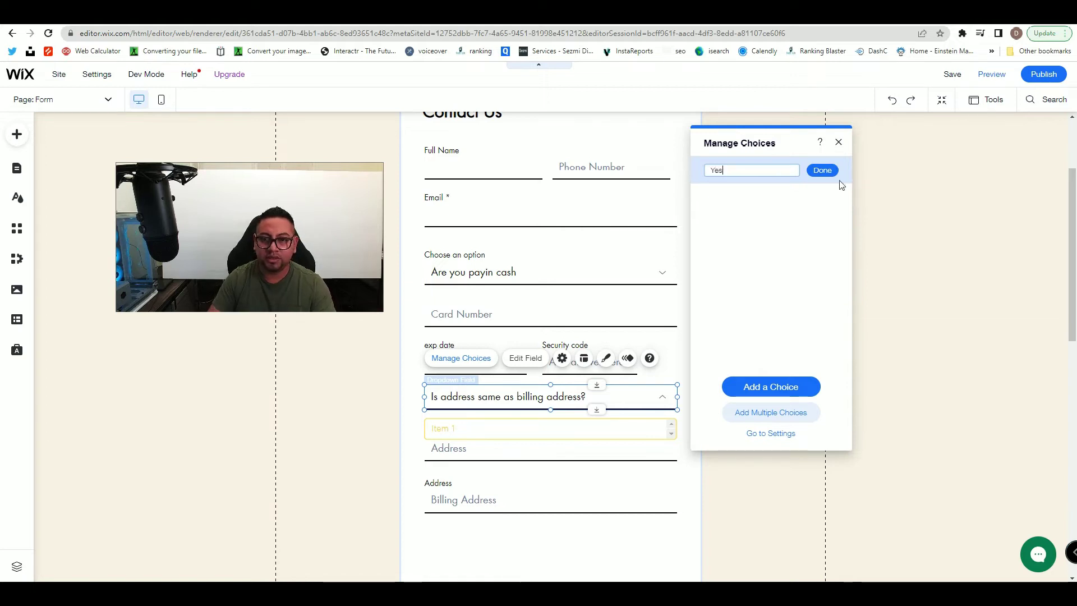
left_click(822, 168)
left_click(781, 393)
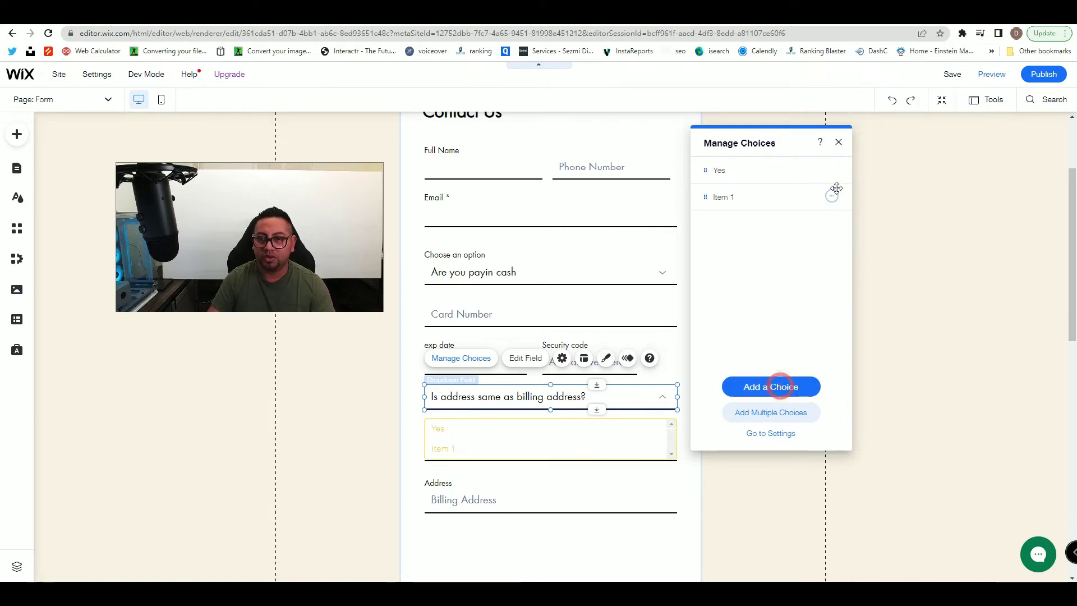
left_click(832, 196)
left_click(870, 214)
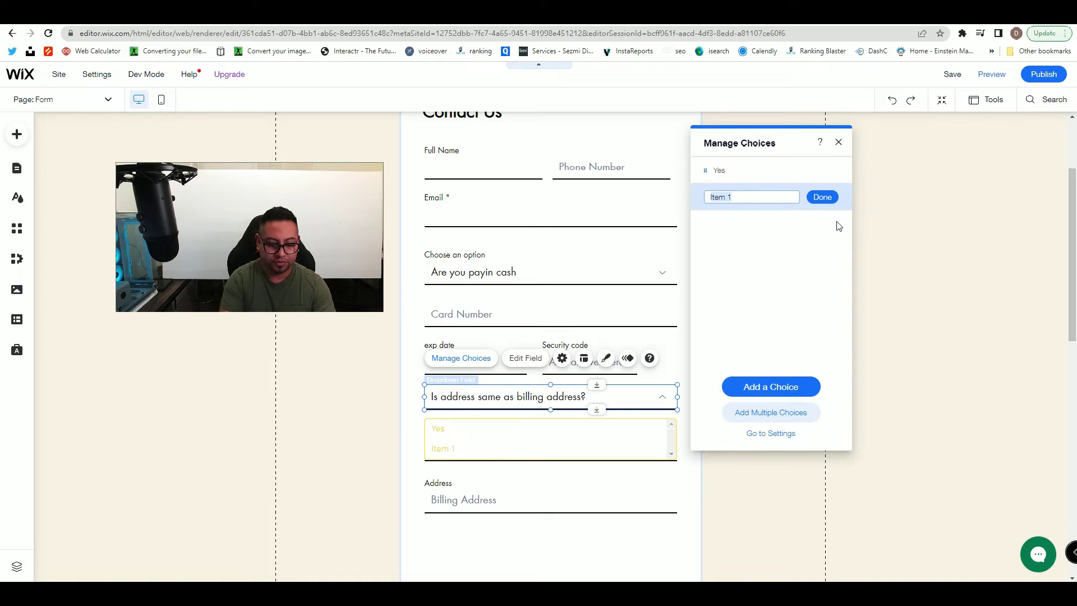
type("No")
left_click(833, 198)
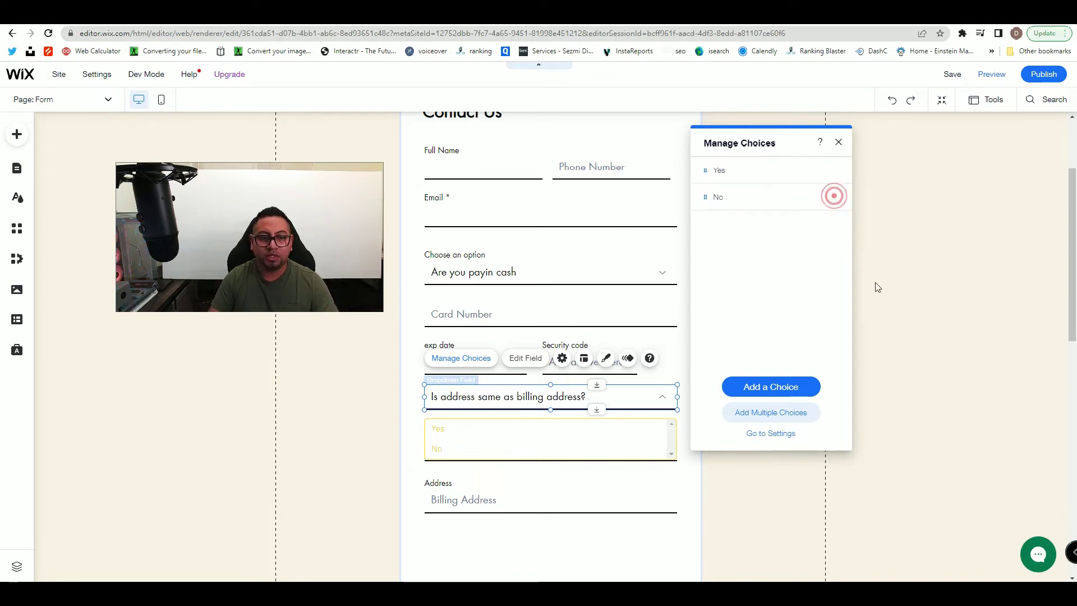
left_click(835, 143)
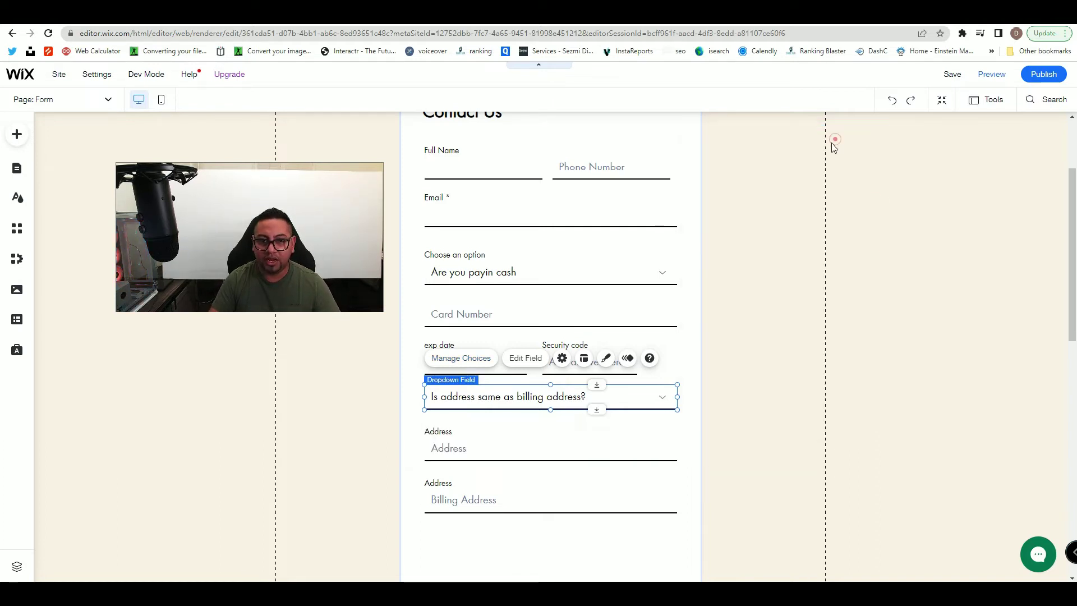
left_click(688, 311)
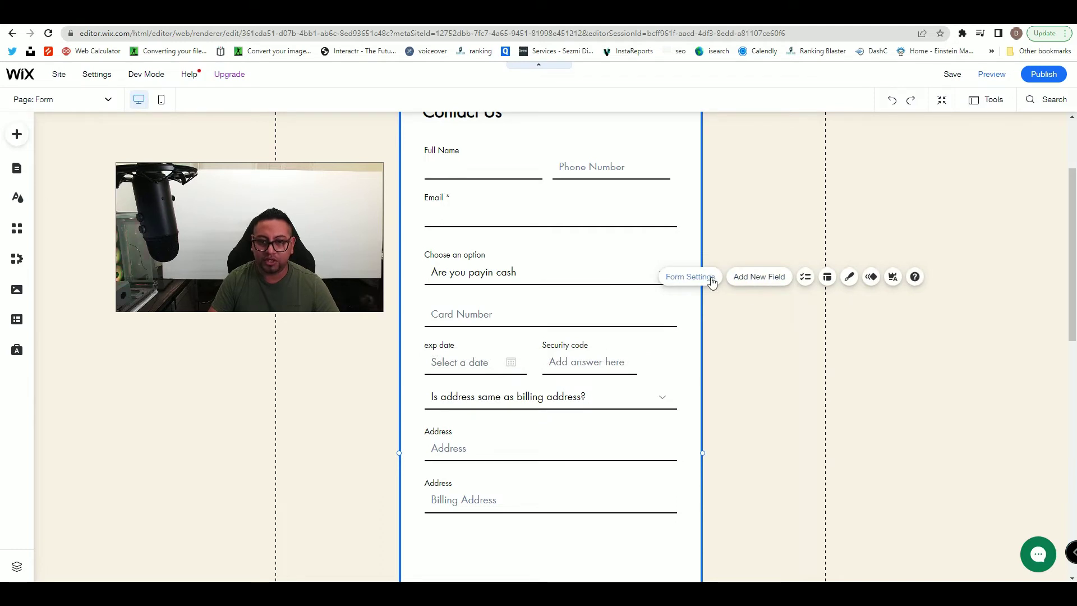
- Open rule 2 and make the billing-address question its trigger field
left_click(712, 282)
left_click(749, 249)
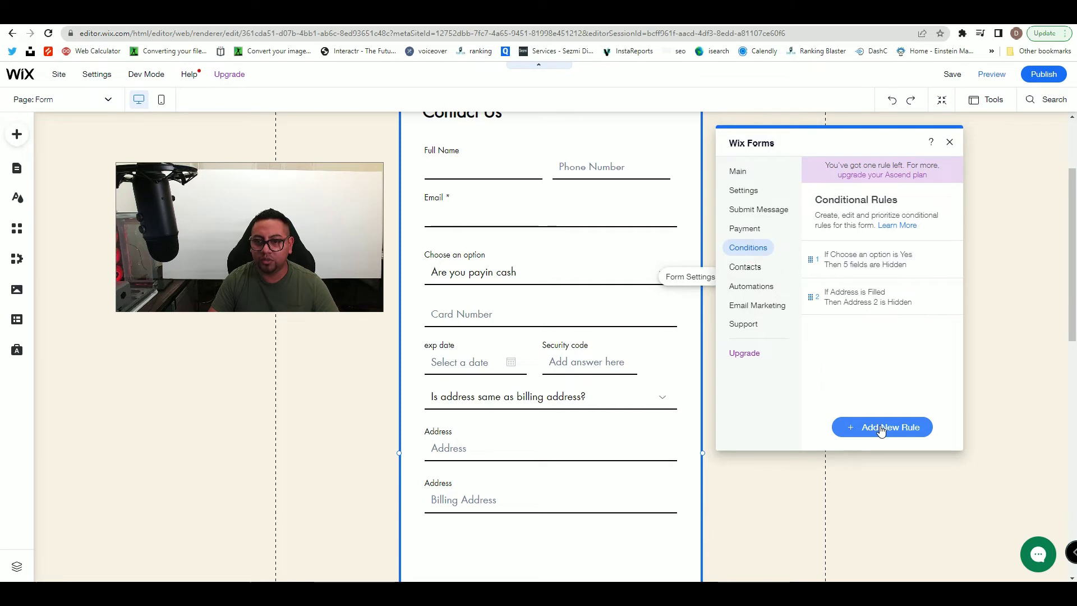
left_click(942, 297)
left_click(909, 298)
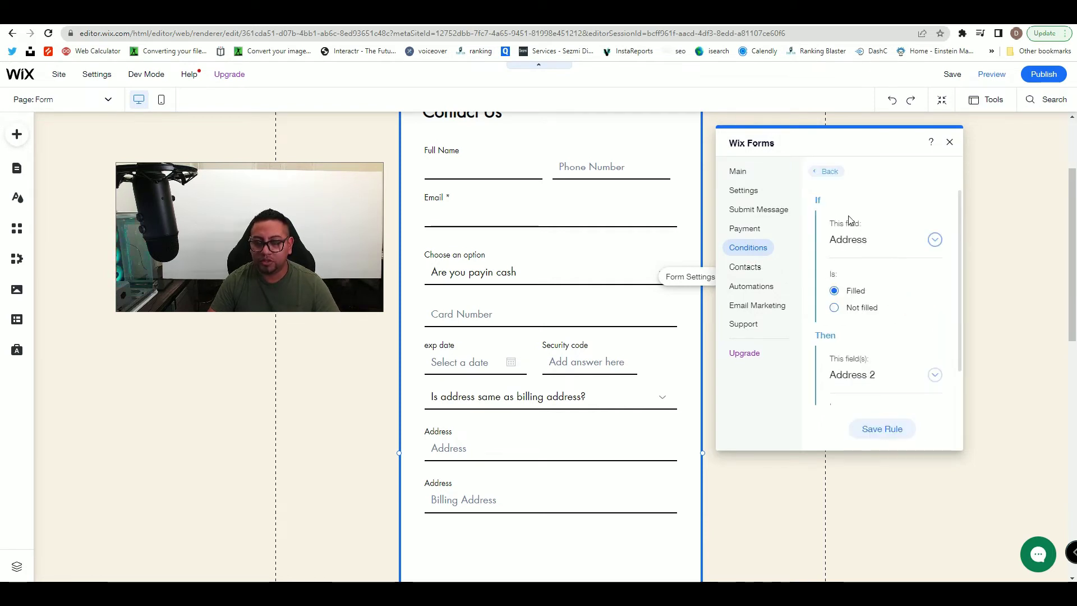
left_click(916, 242)
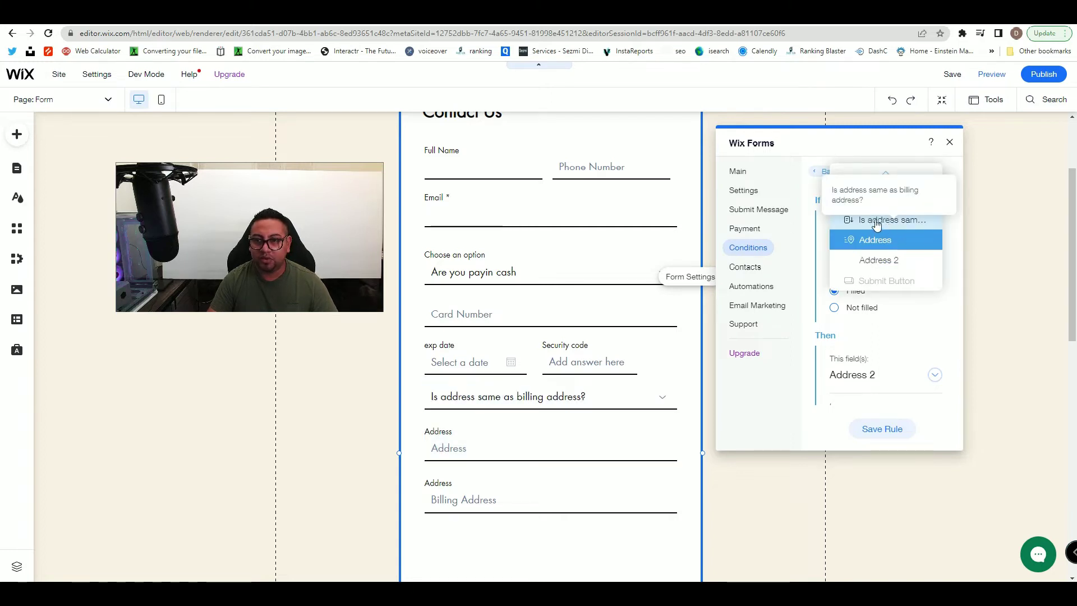
left_click(877, 222)
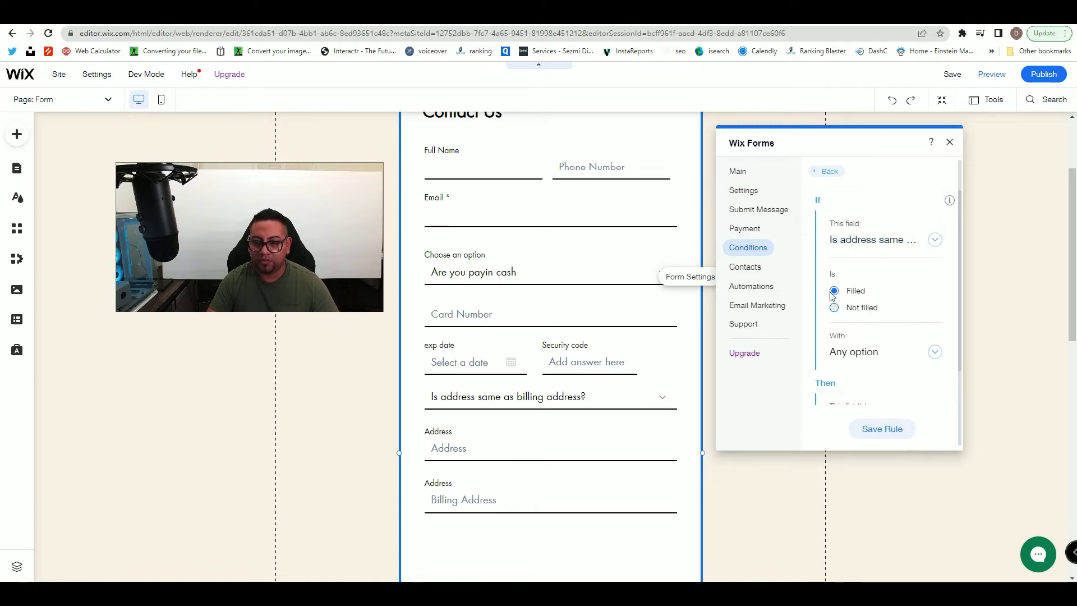
- Make only the Yes answer trigger it, keeping Address 2 Hidden, and save the rule
left_click(861, 356)
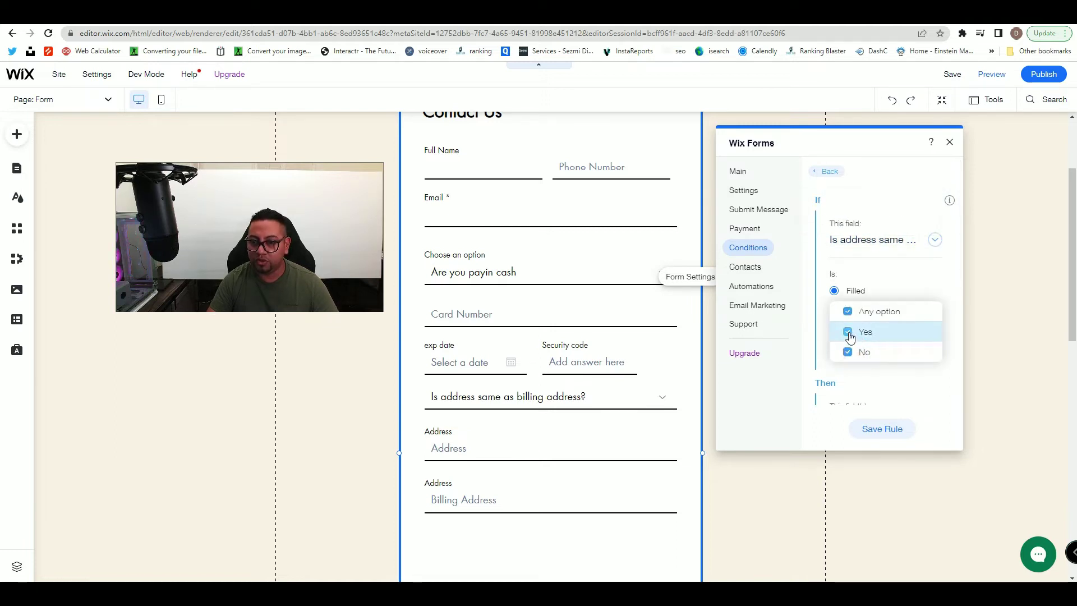
left_click(847, 352)
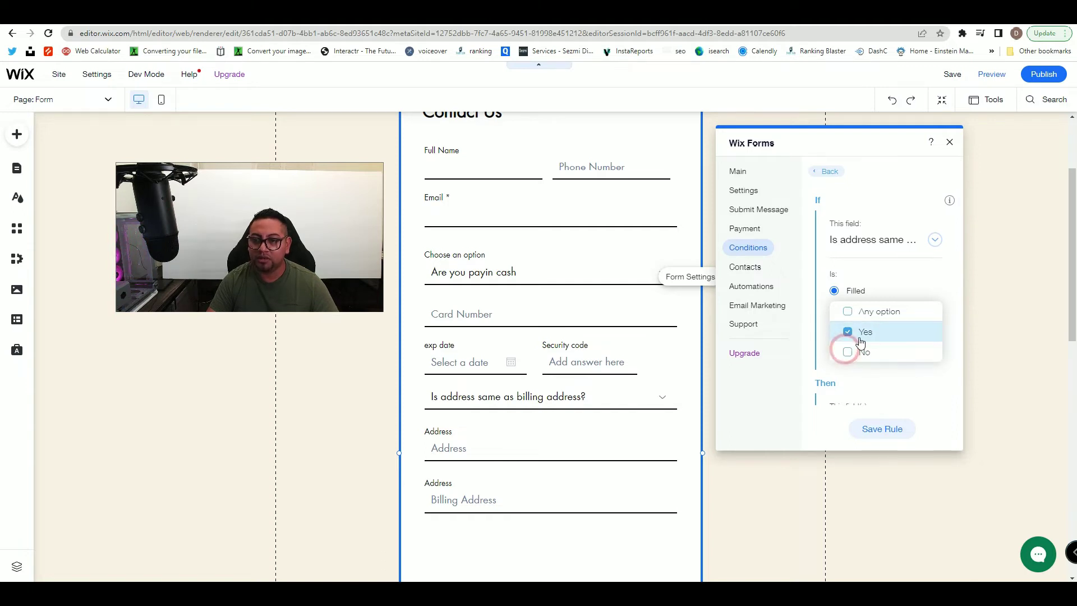
left_click(947, 341)
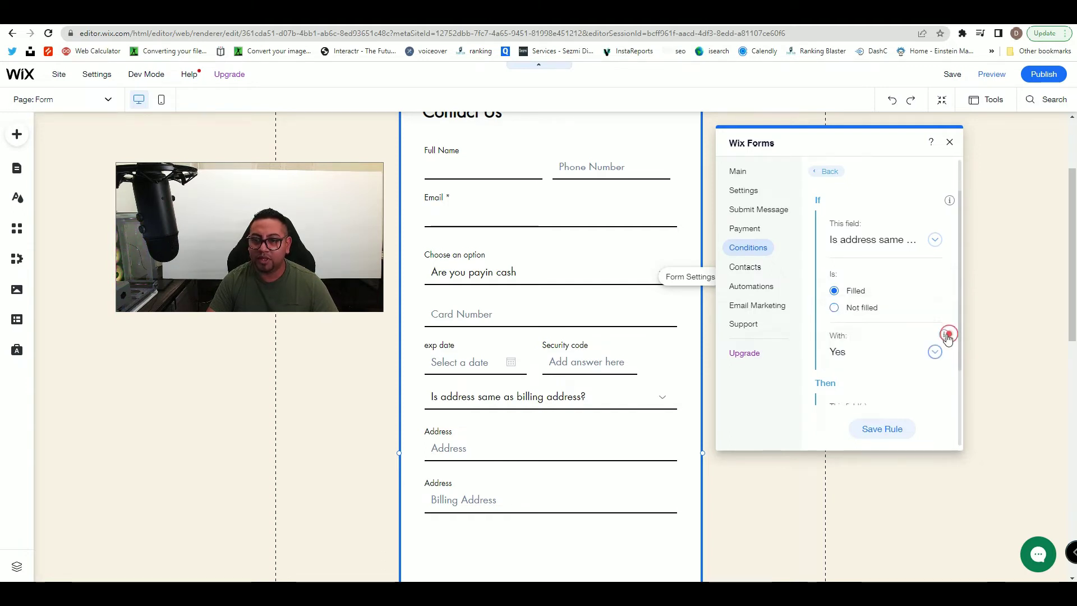
scroll(884, 361, "down", 2)
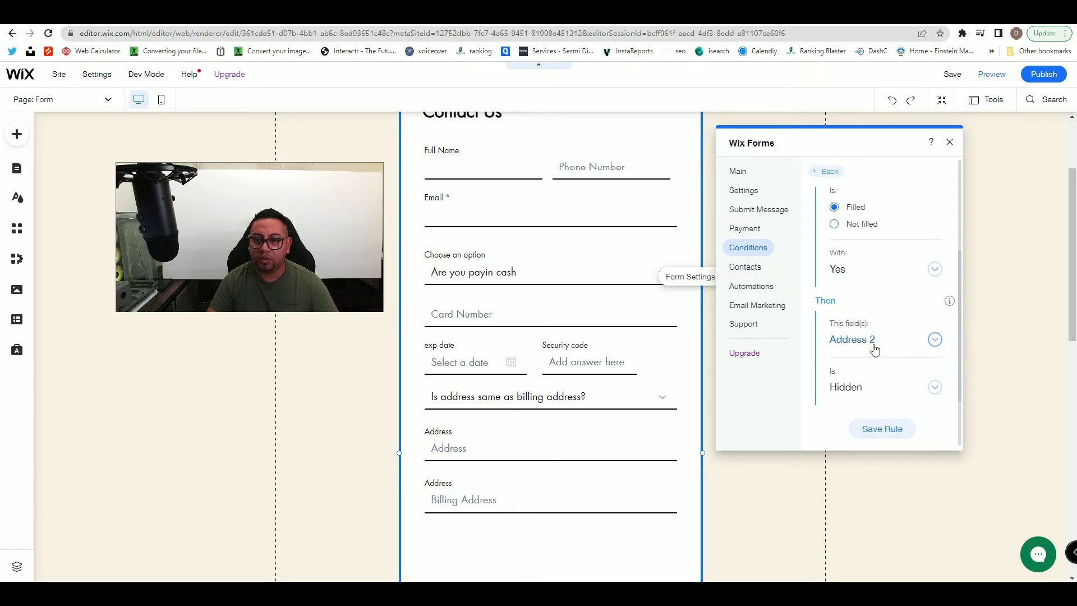
left_click(891, 433)
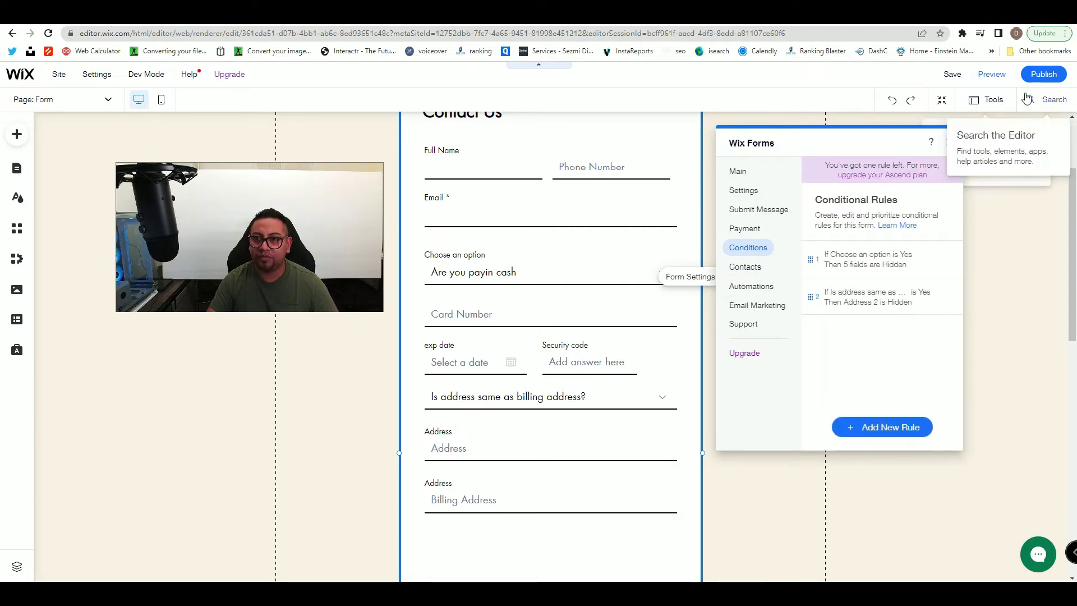
- Preview the form, enter a test phone number and email, and answer No to paying in cash
left_click(990, 75)
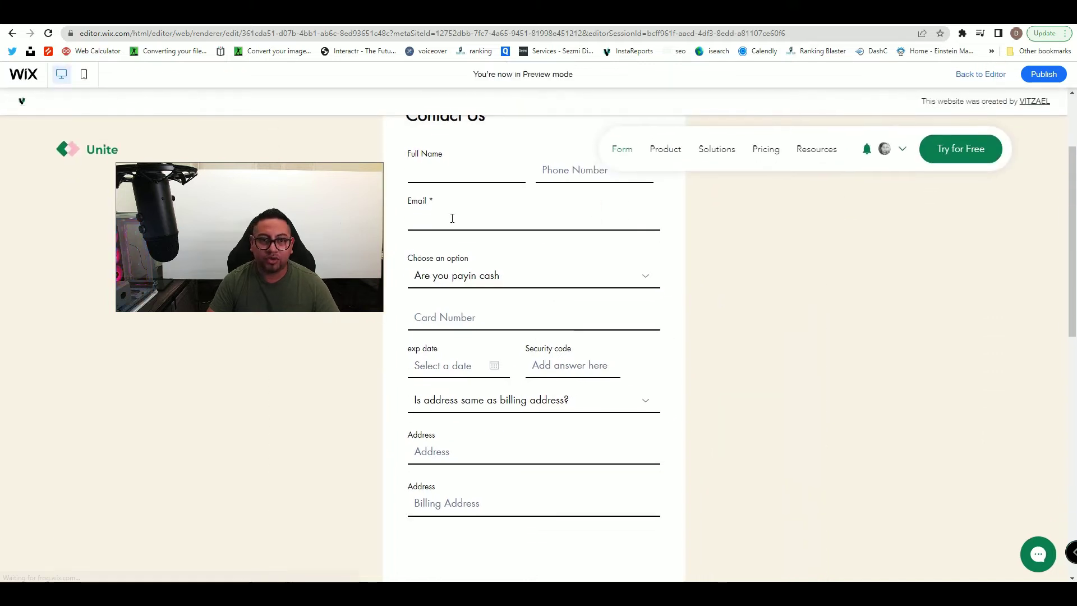
left_click(753, 326)
scroll(760, 390, "up", 3)
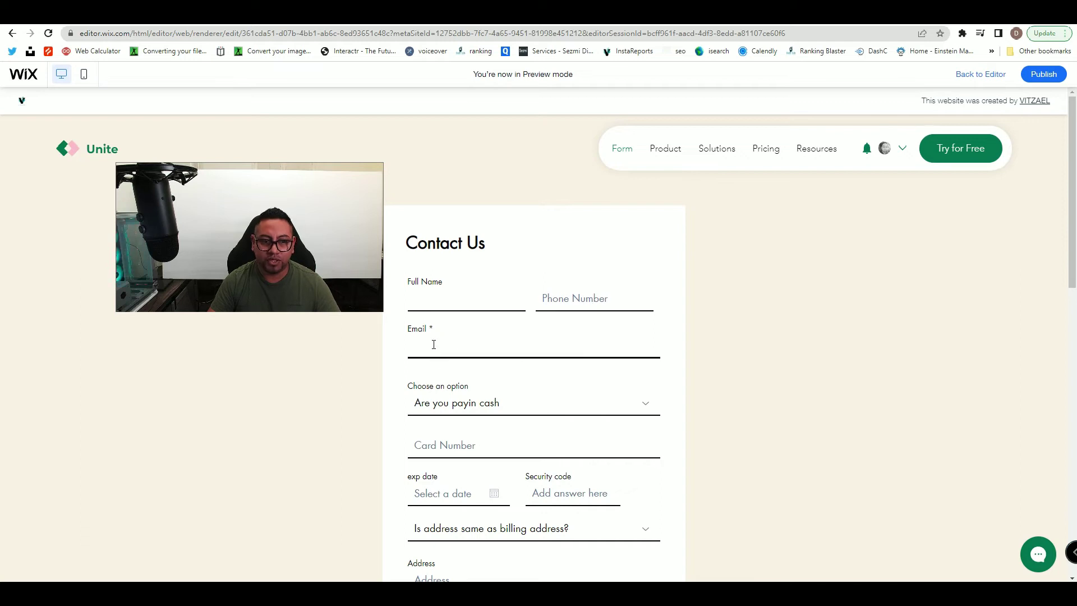
scroll(446, 331, "down", 1)
left_click(455, 251)
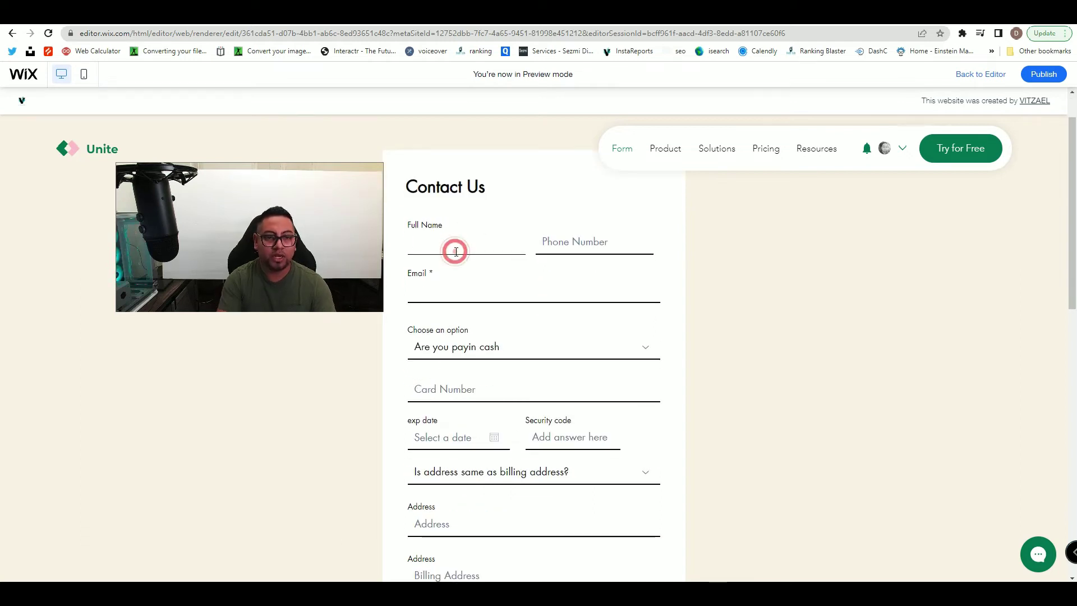
left_click(596, 241)
type("4802")
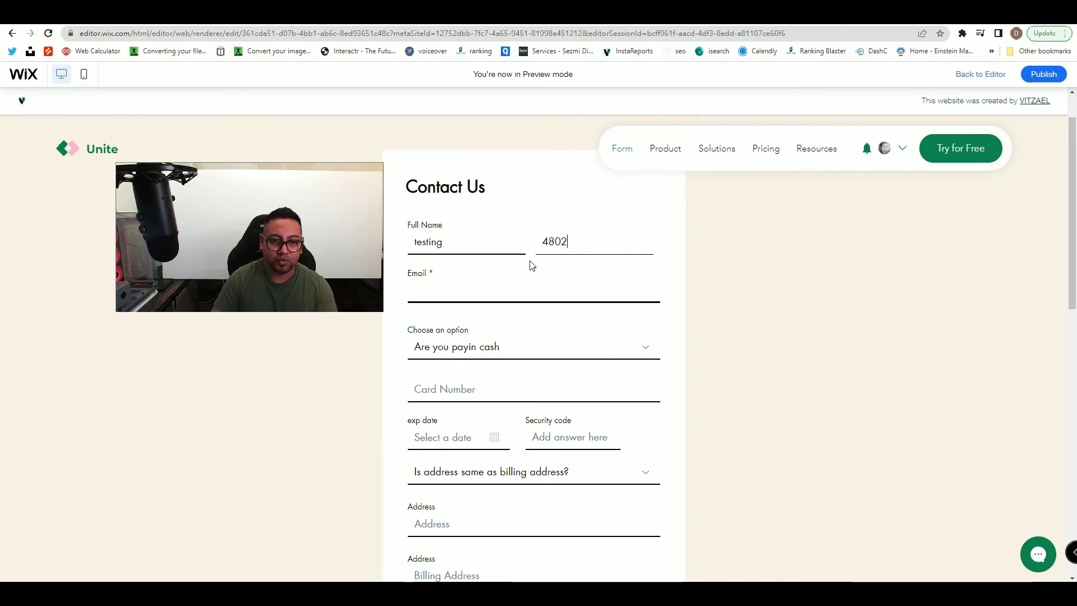
left_click(436, 287)
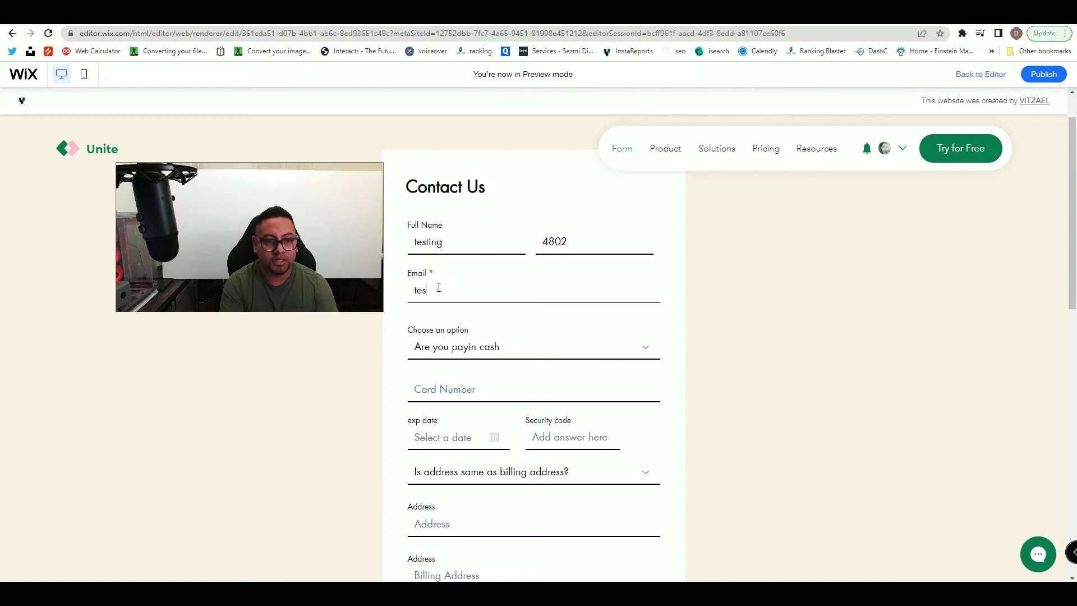
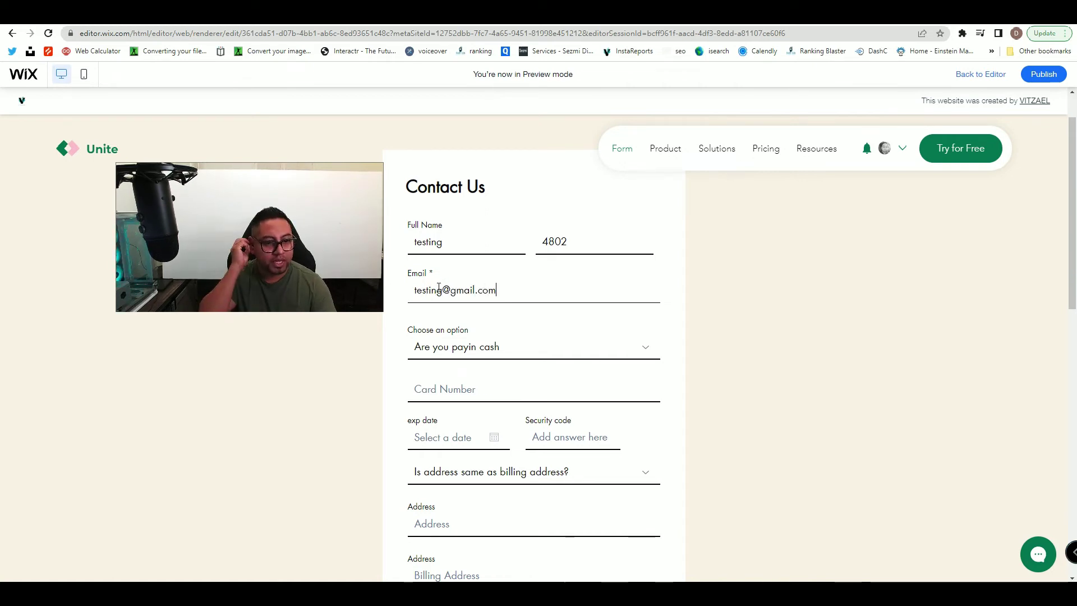
left_click(505, 349)
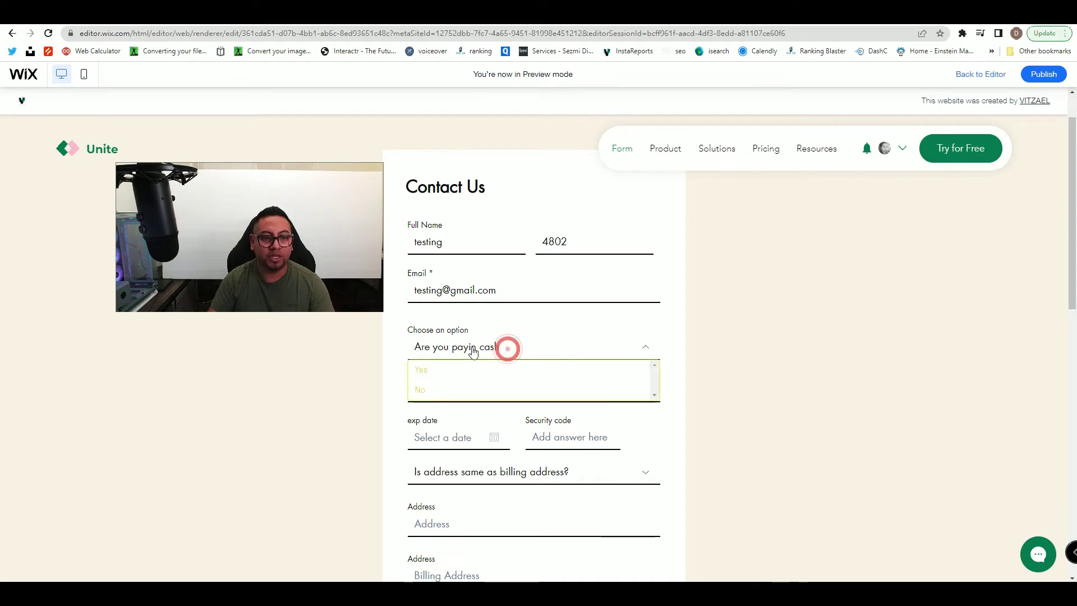
left_click(447, 392)
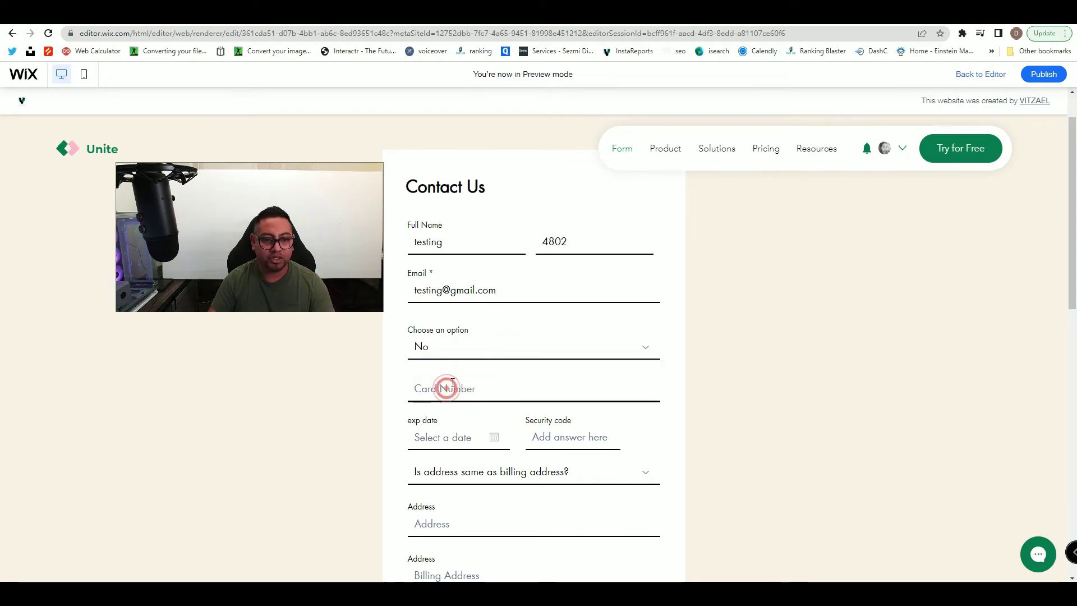
scroll(446, 386, "down", 3)
left_click(462, 231)
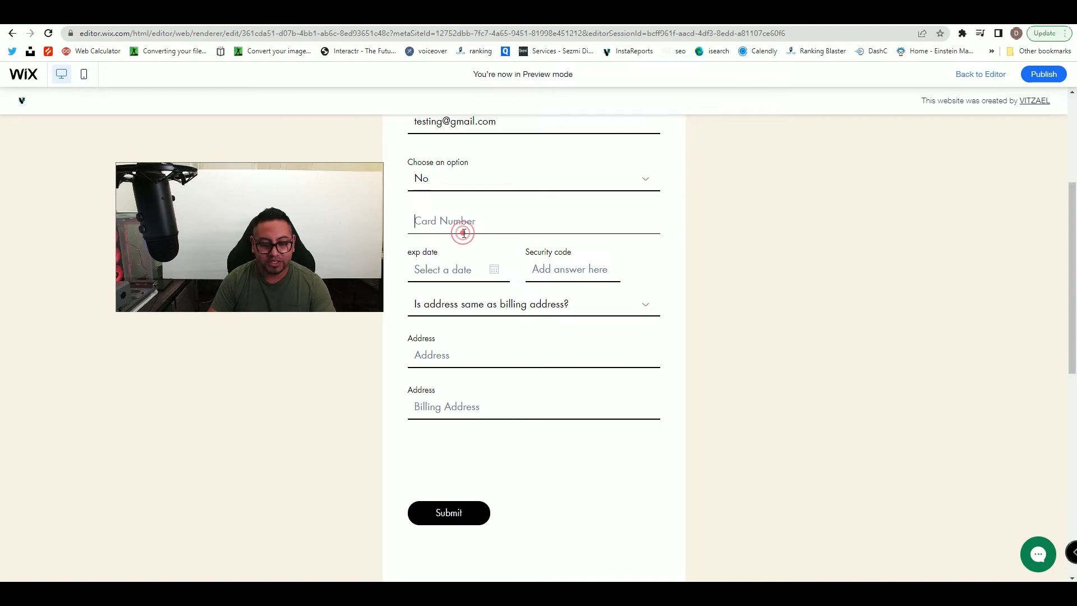
type("131312.20.2")
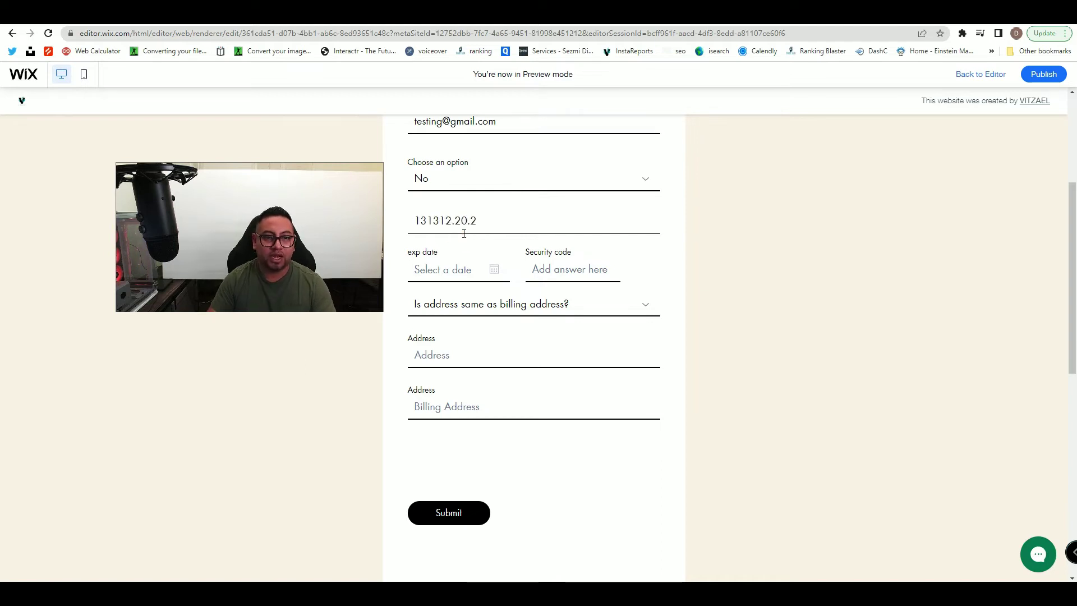
left_click(479, 270)
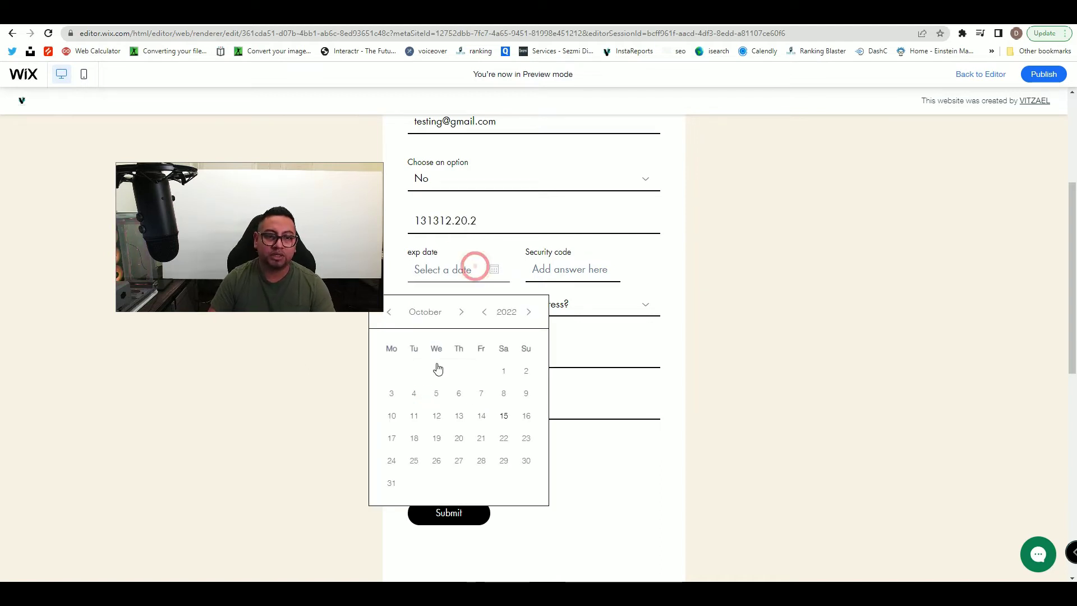
left_click(394, 393)
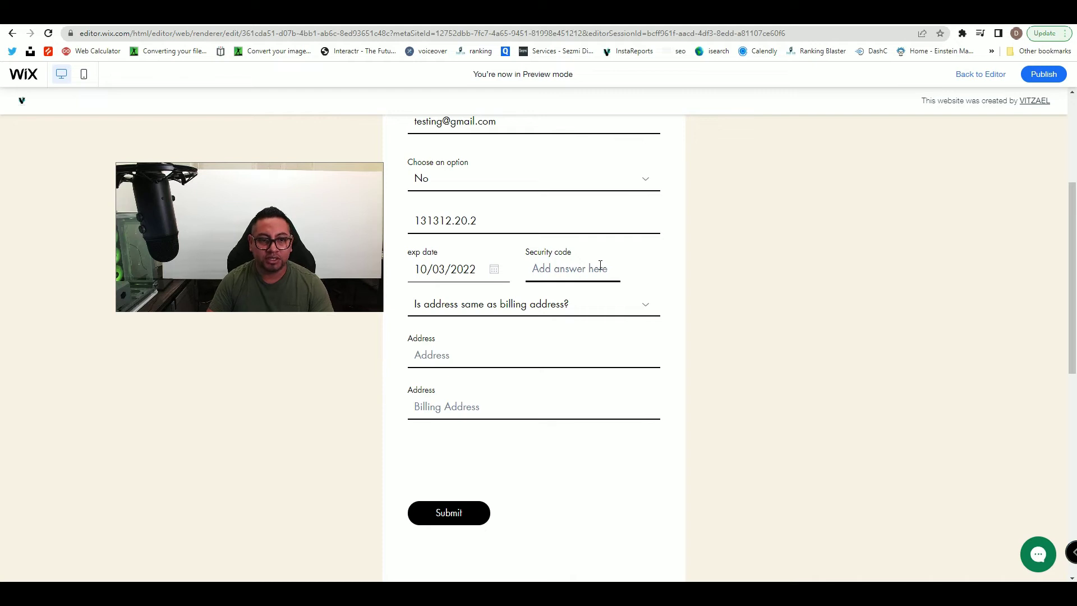
left_click(545, 269)
type("21120")
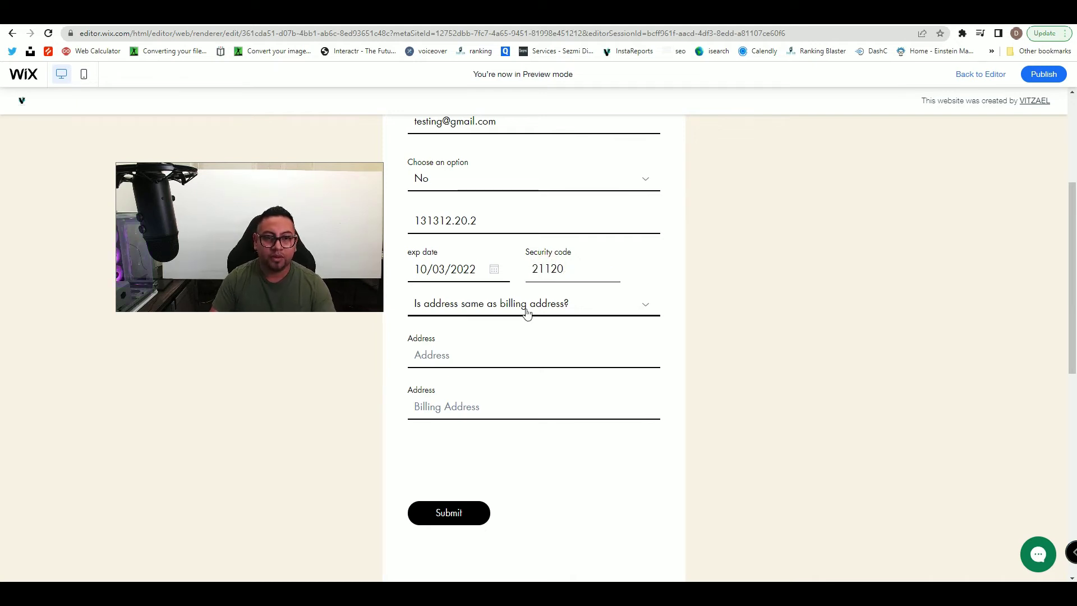
left_click(449, 309)
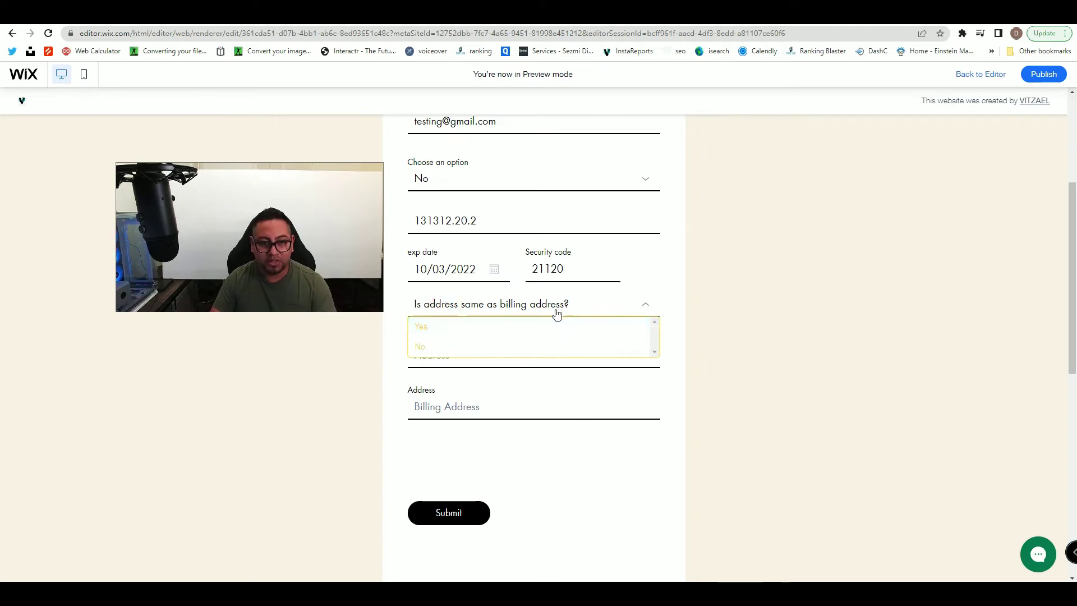
left_click(436, 332)
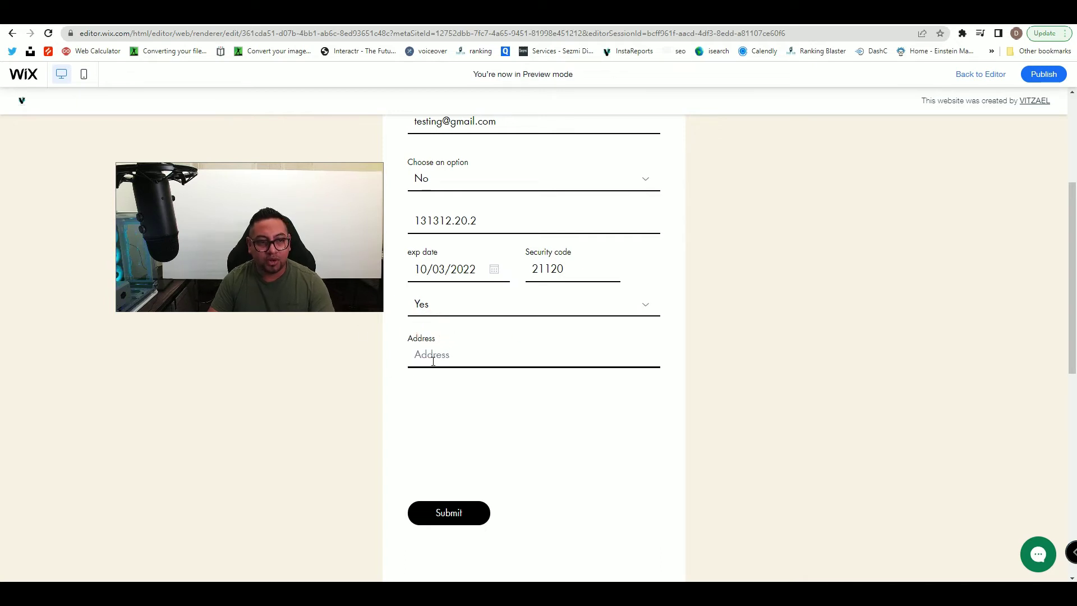
- Change the billing-address answer to No and check the Address and Billing Address fields
left_click(614, 301)
left_click(509, 345)
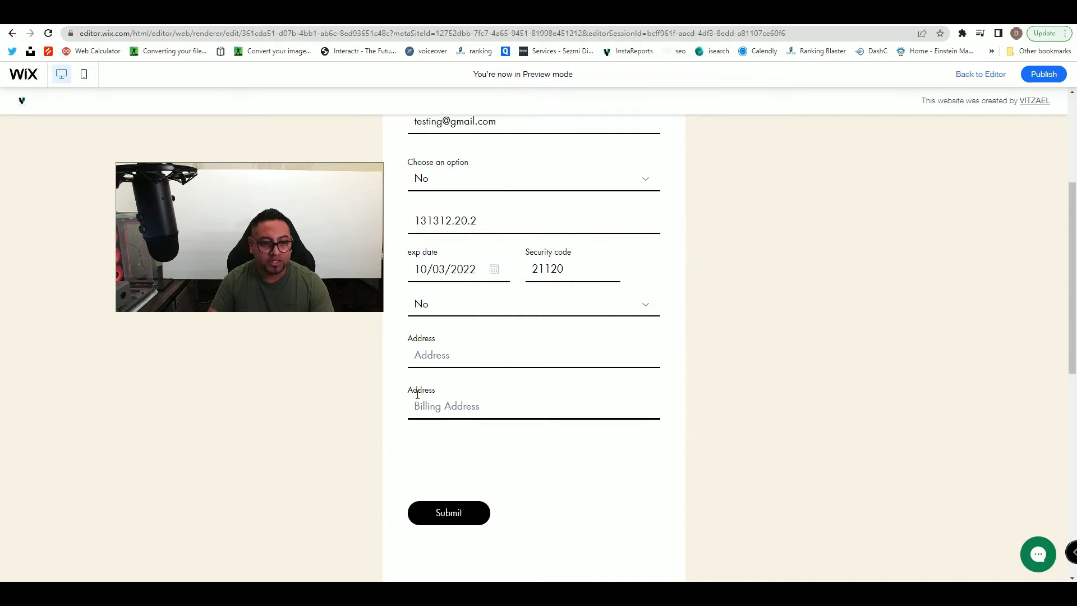
left_click(430, 353)
left_click(451, 408)
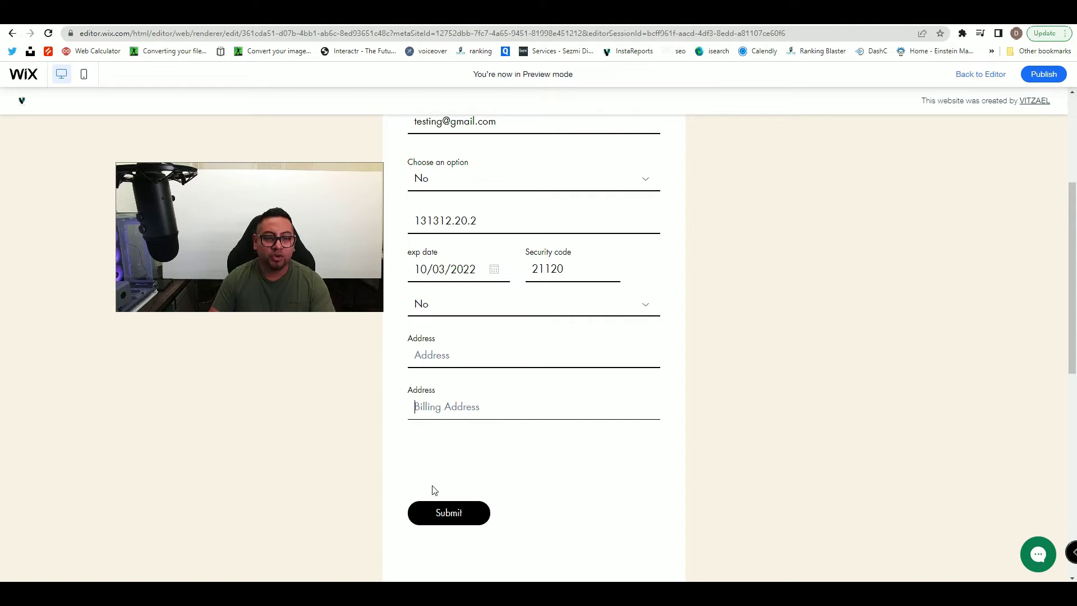
scroll(431, 499, "up", 2)
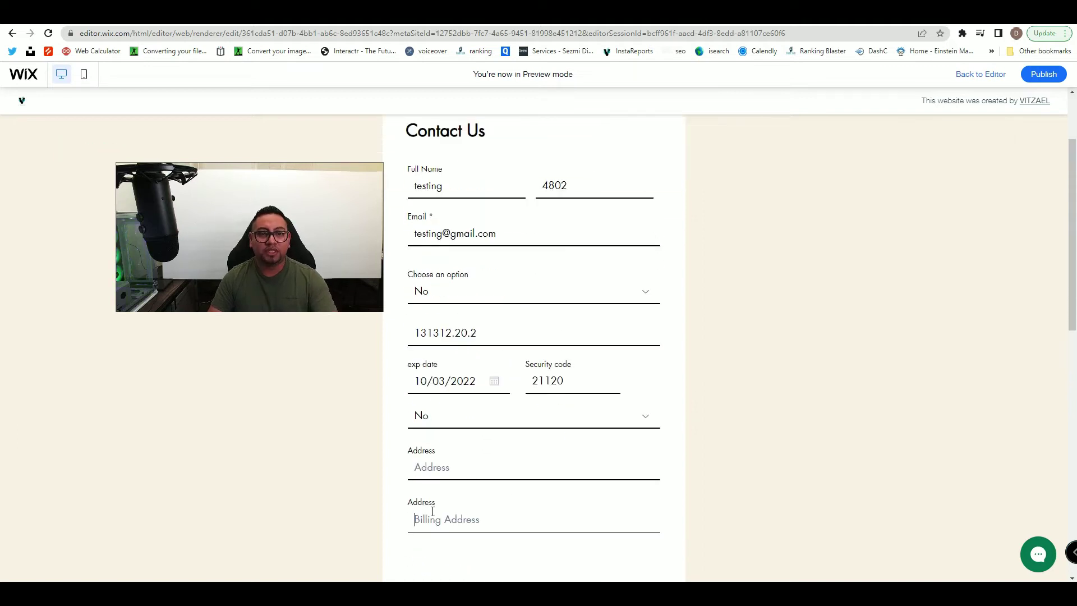
scroll(662, 481, "up", 1)
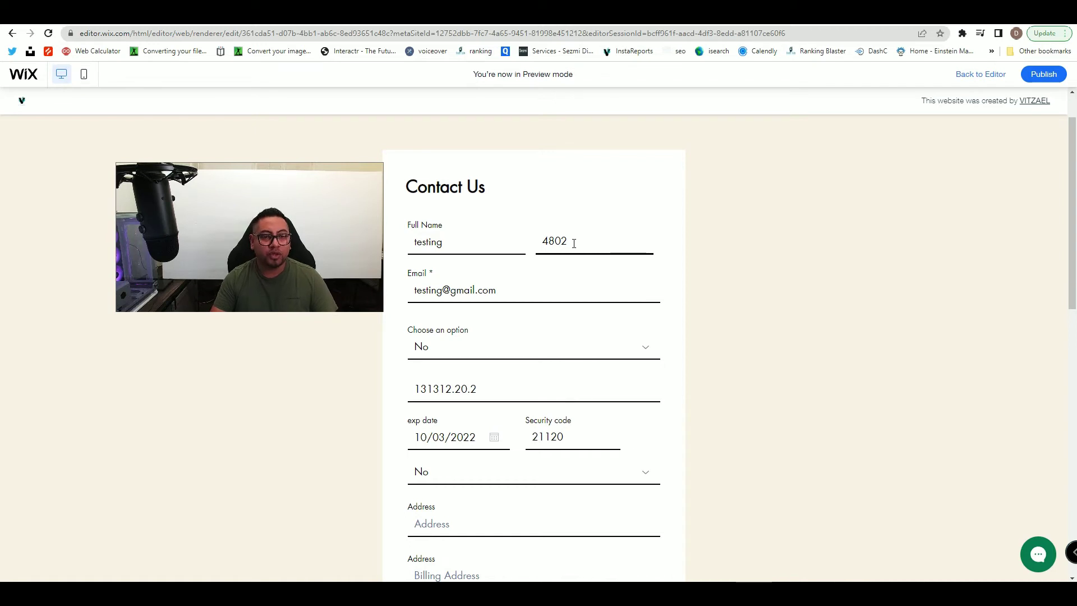
left_click(436, 227)
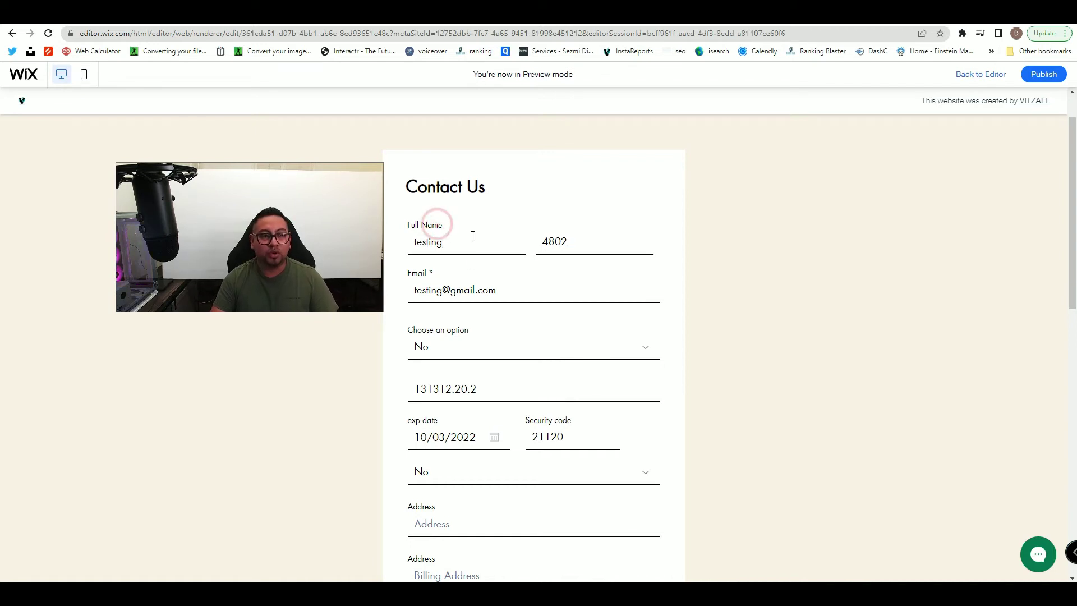
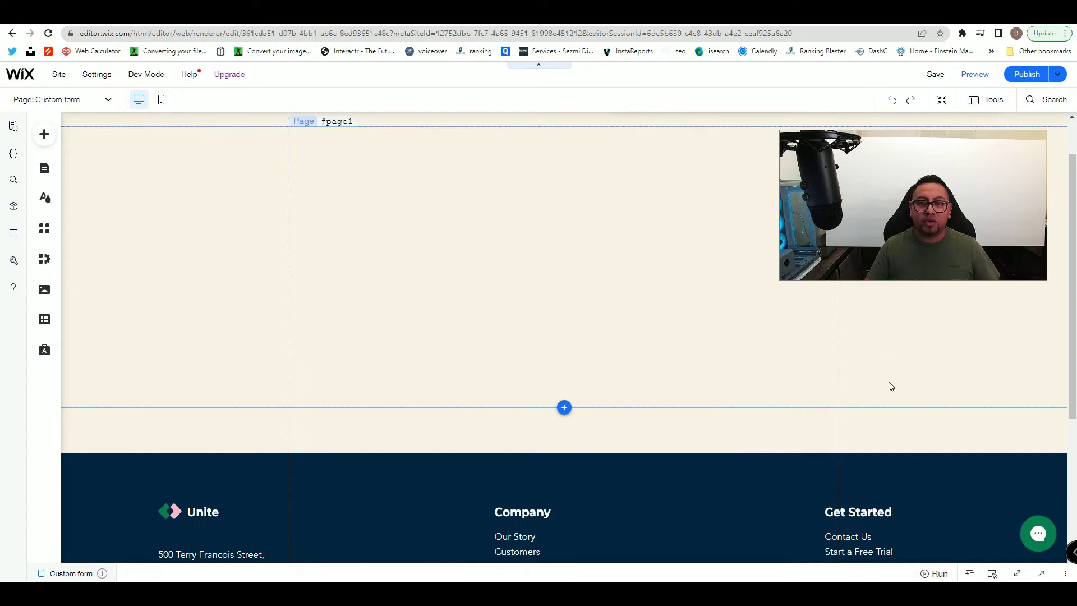
- Open the Content Manager panel and show the site's Collections list
left_click(45, 321)
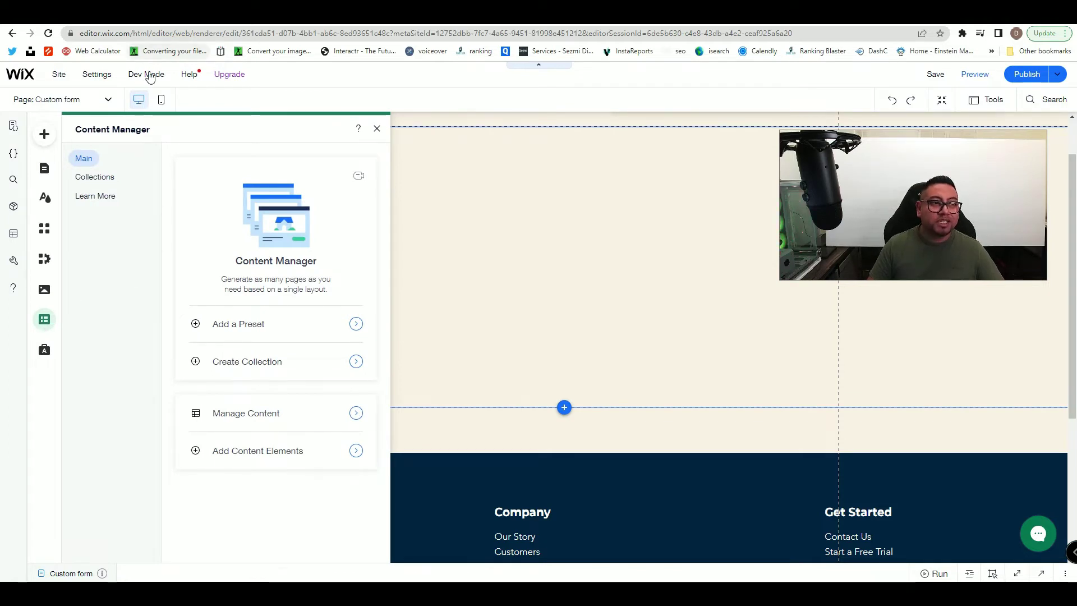
mouse_move(149, 74)
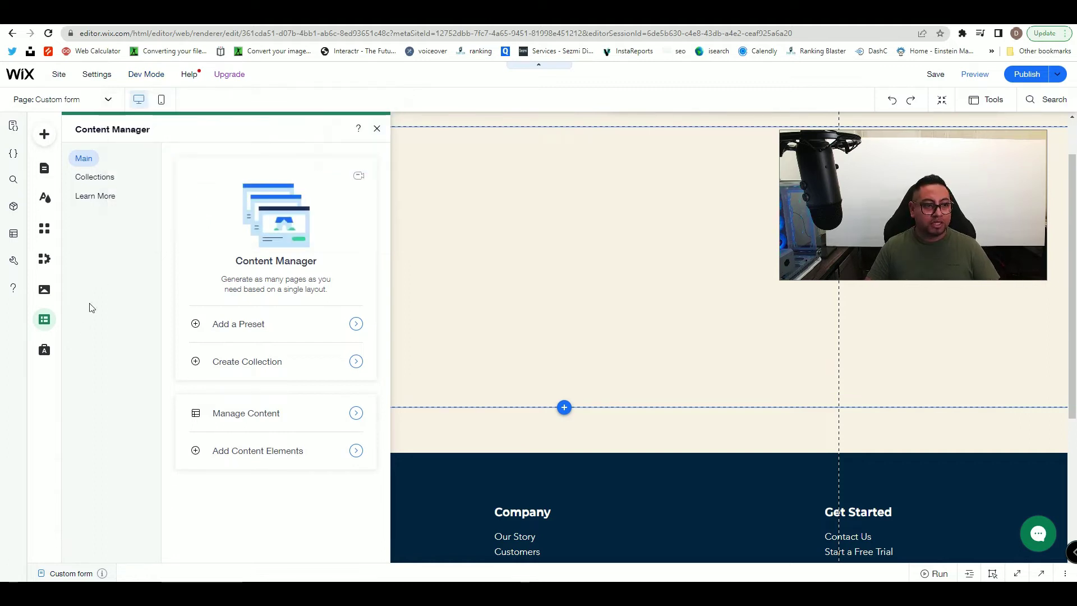
left_click(96, 184)
- Start a new collection, name it 'clients form' and create it
left_click(265, 545)
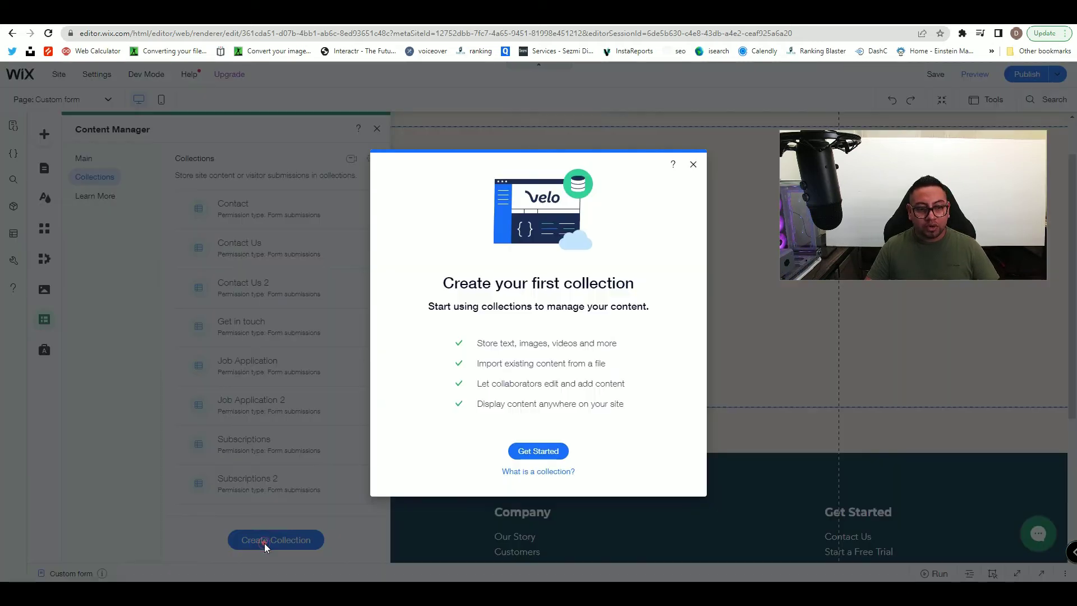
left_click(540, 452)
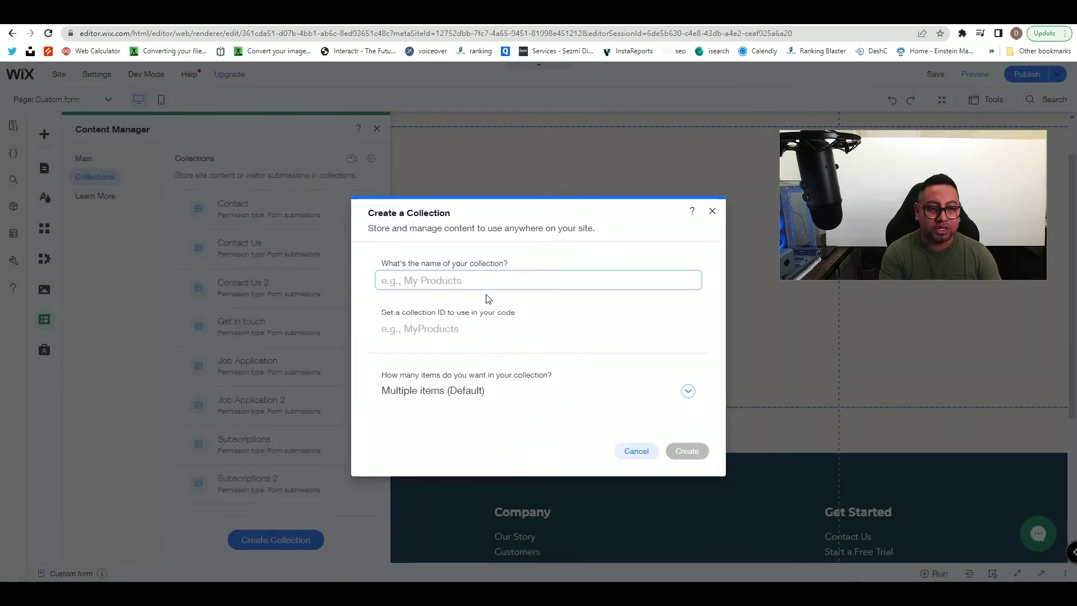
type("clients form")
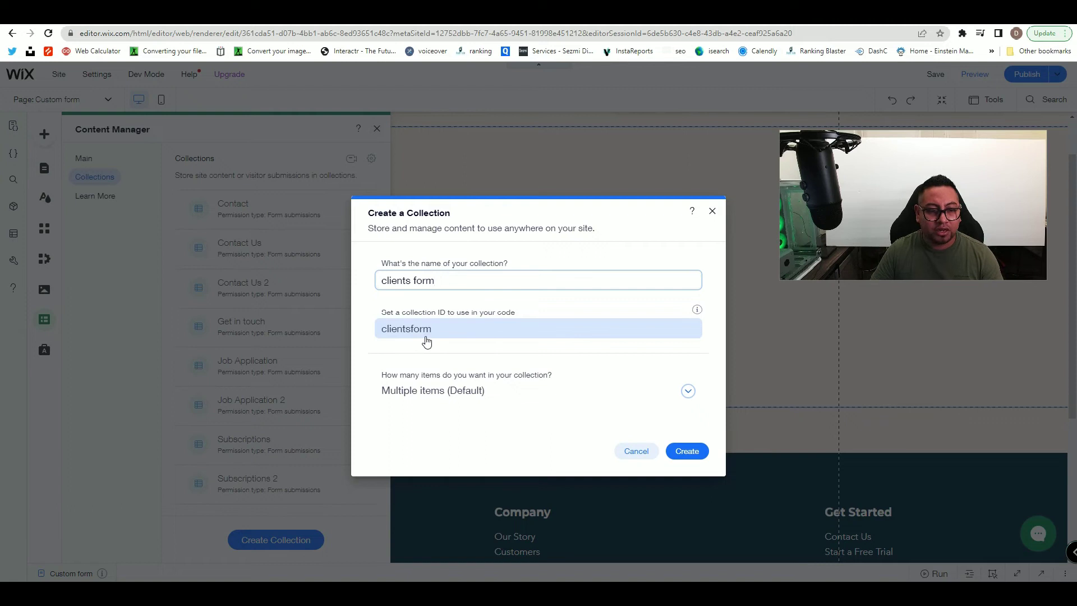
left_click(688, 453)
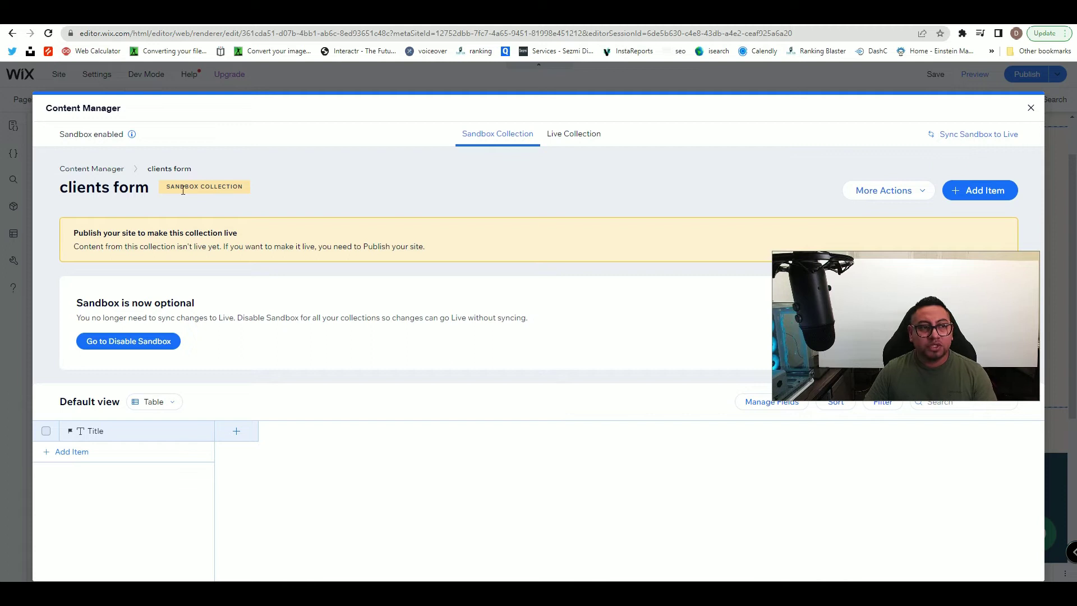
- Close the collection view and switch Sandbox off in the collections' Advanced Settings
left_click(874, 193)
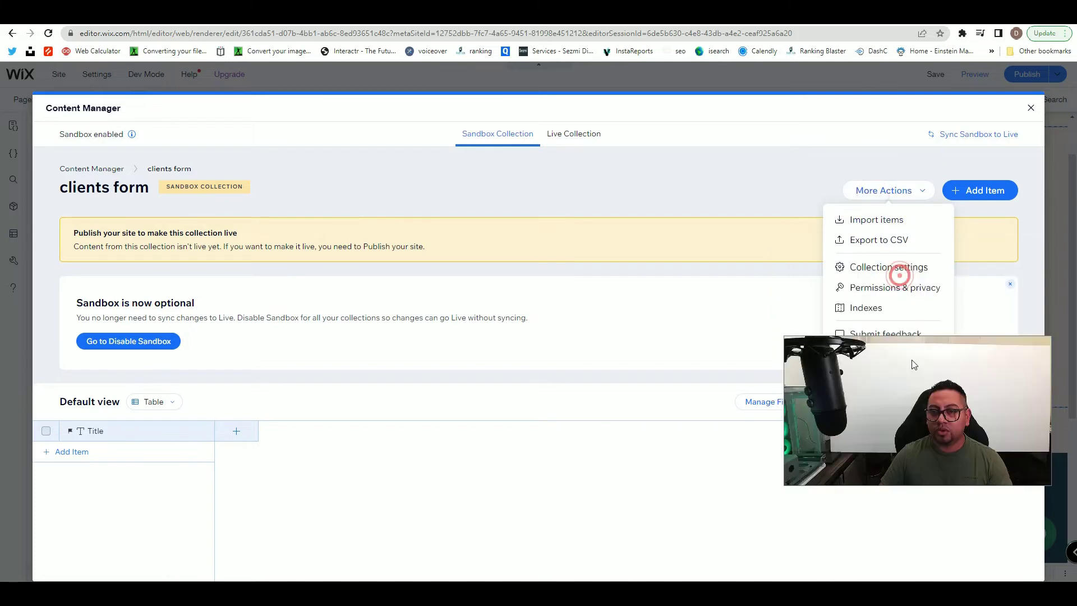
left_click(1030, 109)
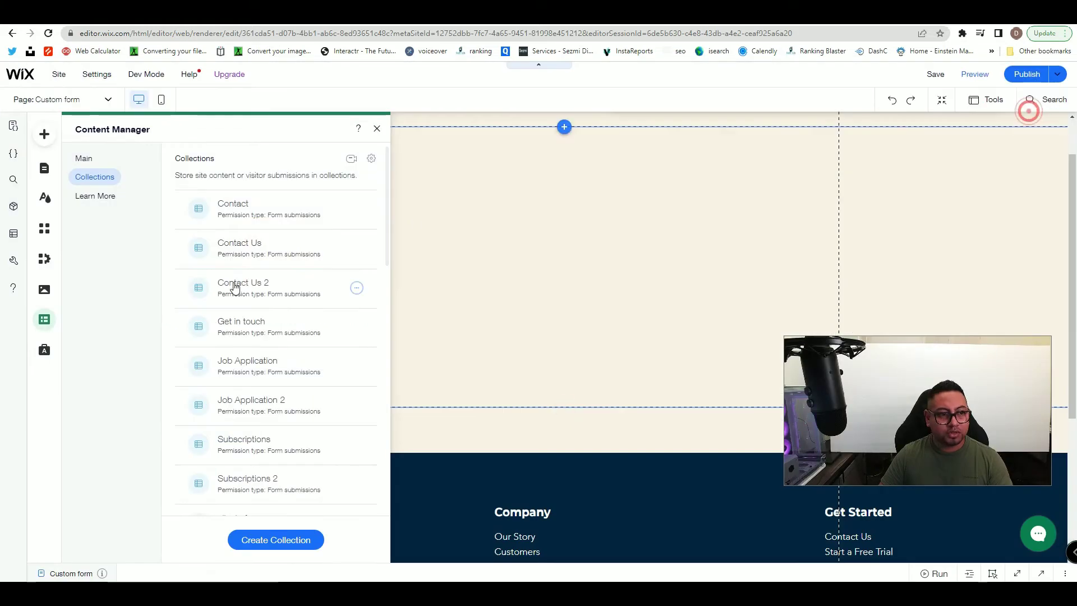
left_click(372, 159)
left_click(415, 176)
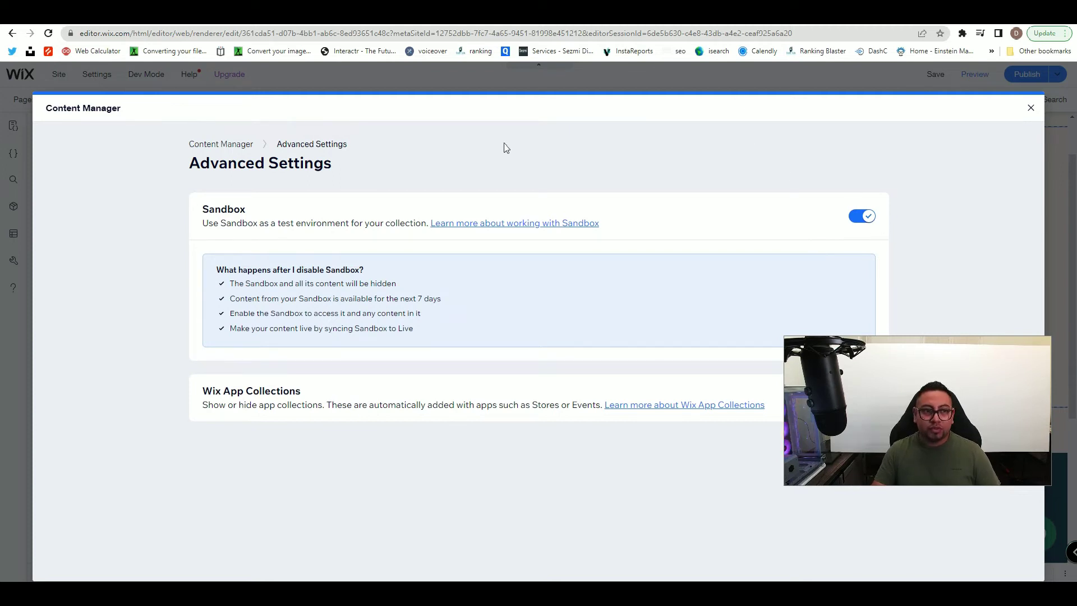
left_click(865, 217)
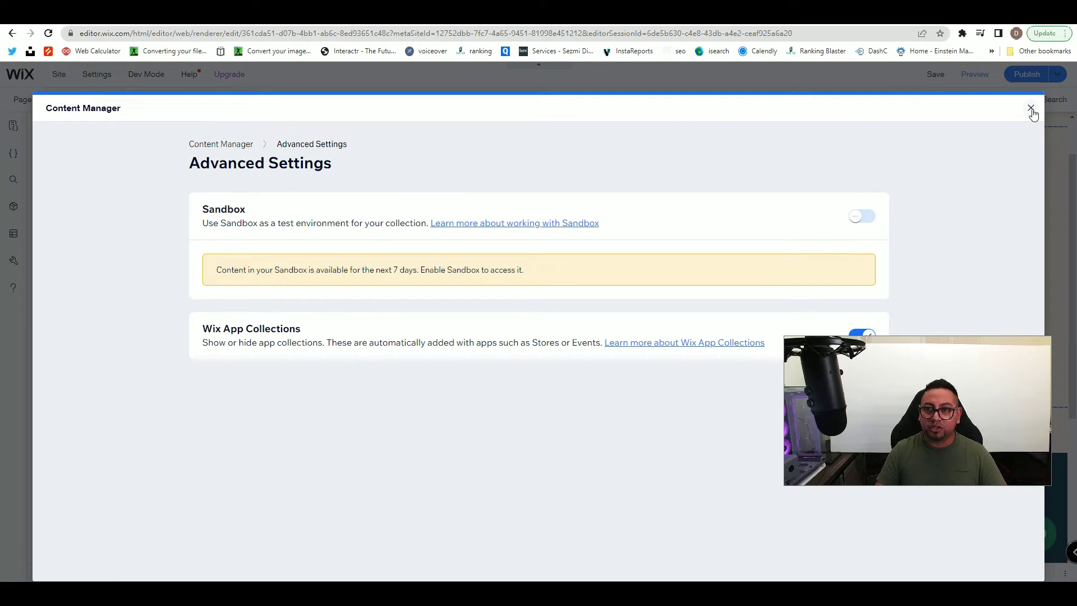
left_click(1031, 108)
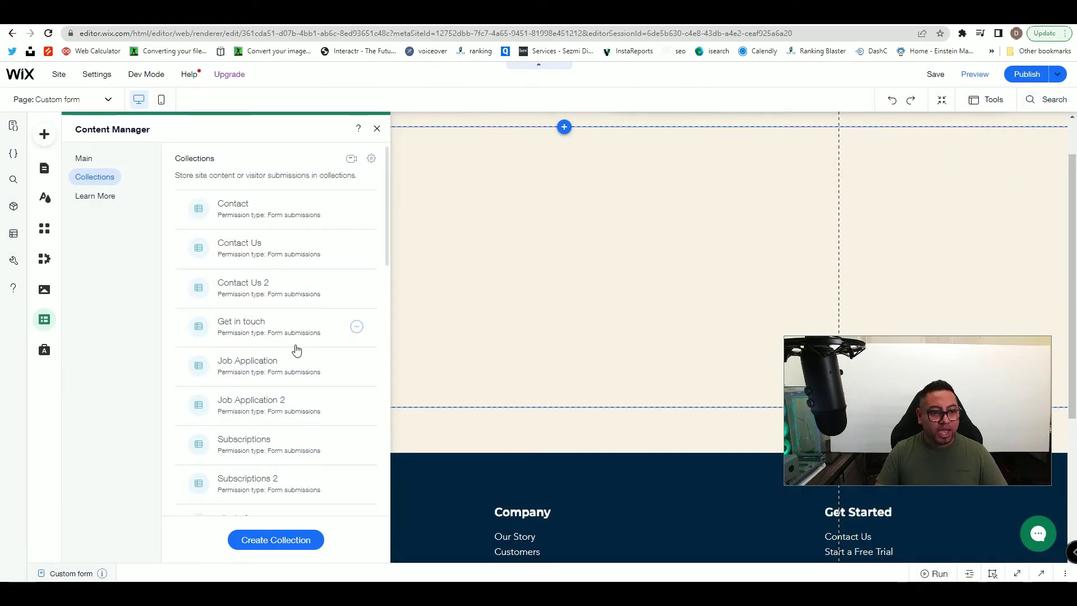
scroll(297, 350, "down", 4)
scroll(297, 350, "down", 1)
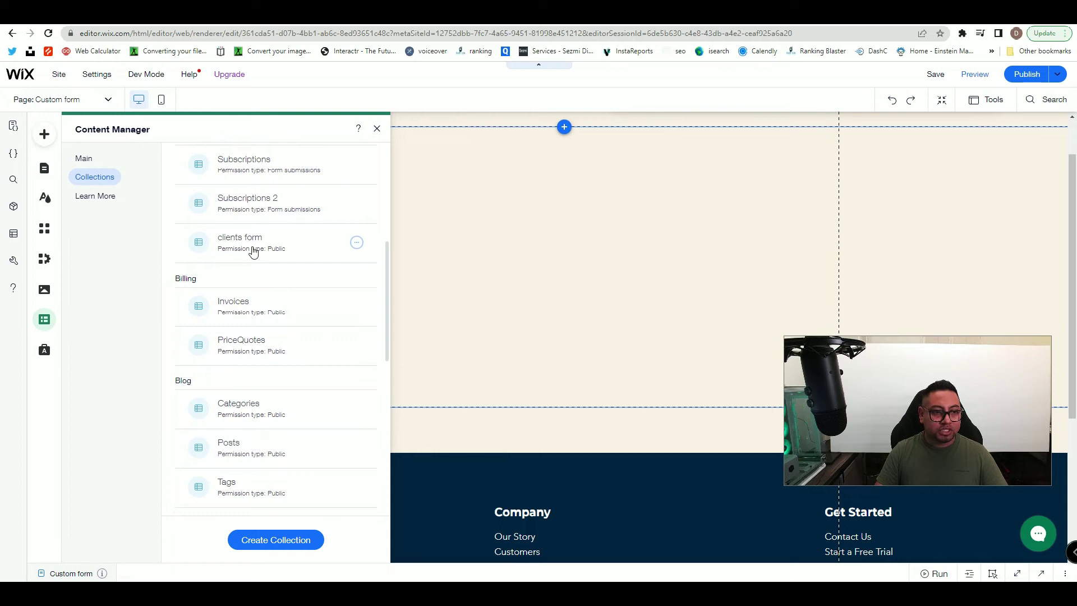
- Open the clients form collection and add a Text field named Name
left_click(331, 244)
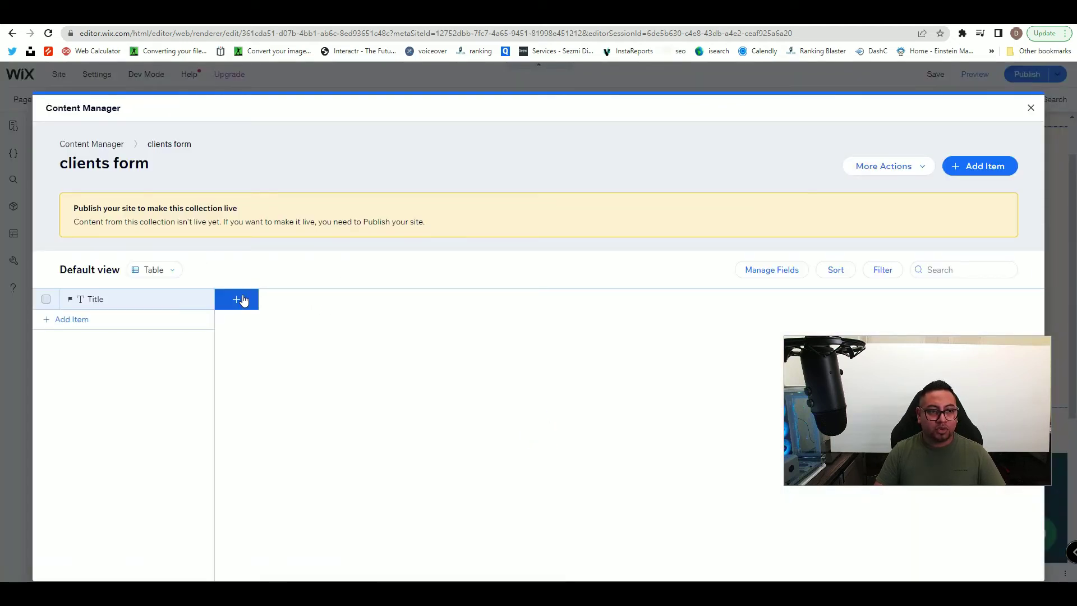
left_click(238, 298)
left_click(461, 303)
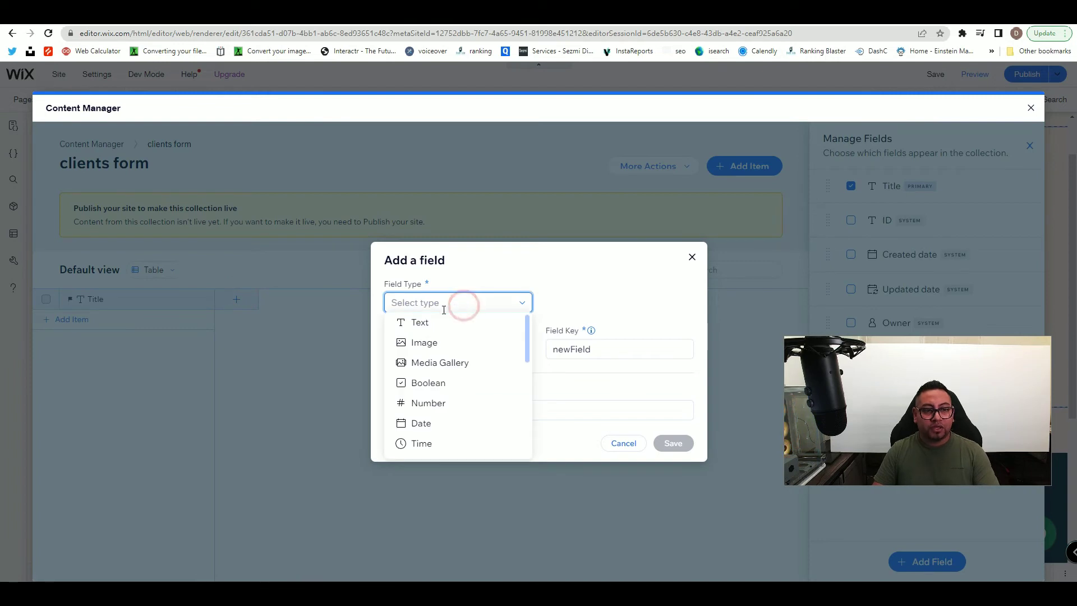
left_click(342, 309)
left_click(692, 257)
left_click(236, 298)
left_click(479, 299)
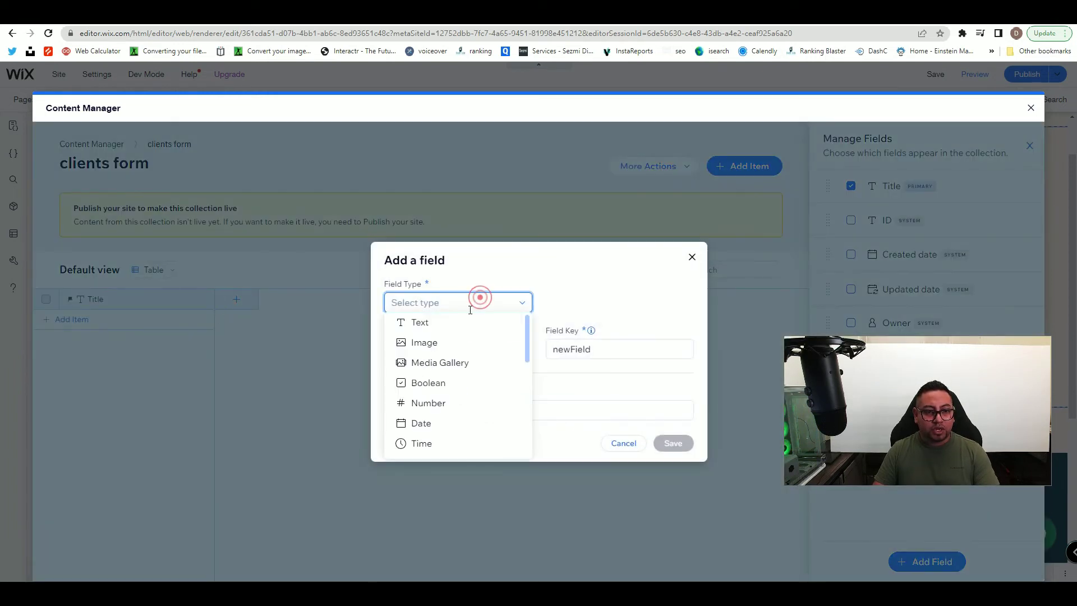
left_click(446, 324)
double_click(442, 337)
type("Name")
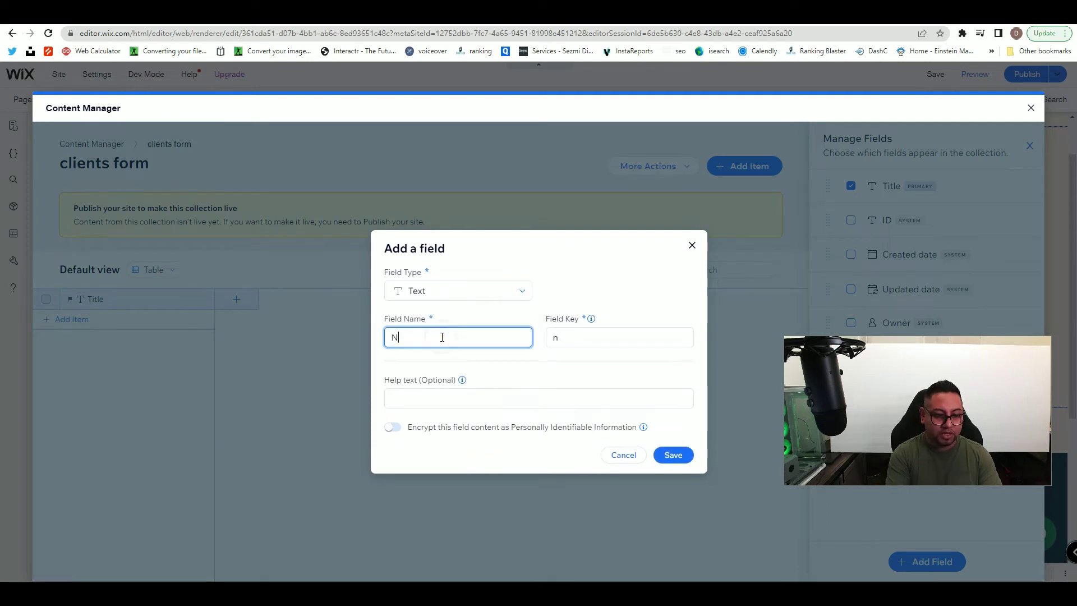
left_click(675, 456)
- Add a second Text field named Last Name
left_click(354, 296)
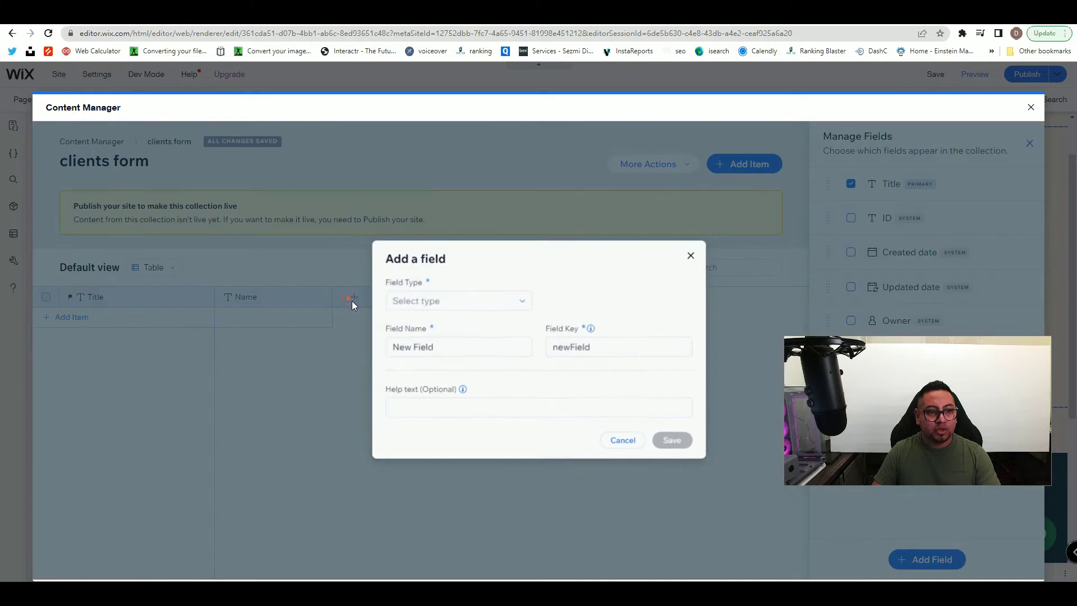
left_click(417, 300)
left_click(428, 320)
double_click(438, 334)
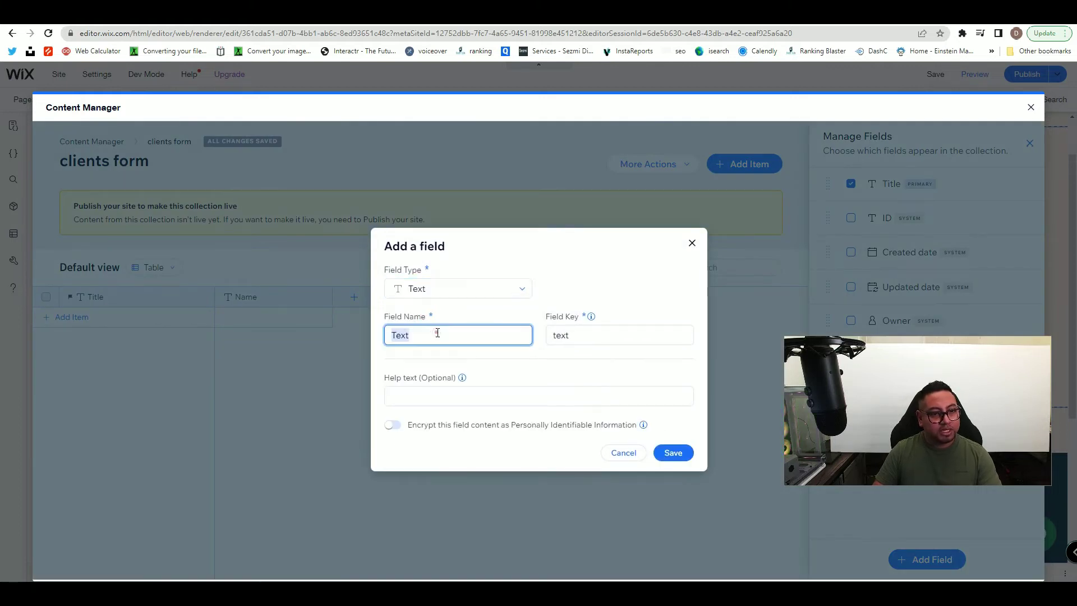
type("Last Name")
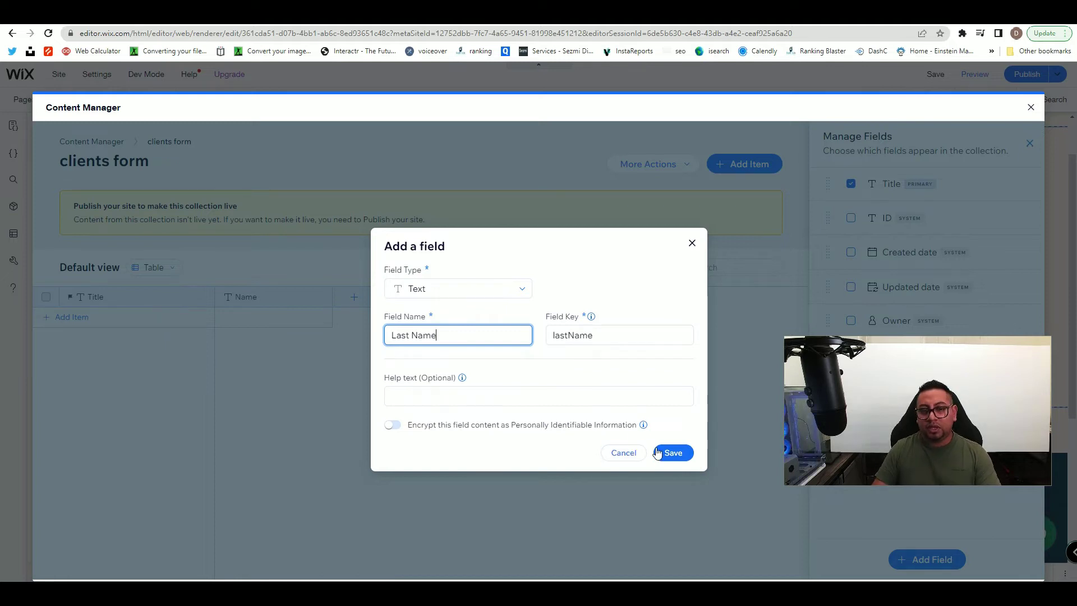
left_click(674, 453)
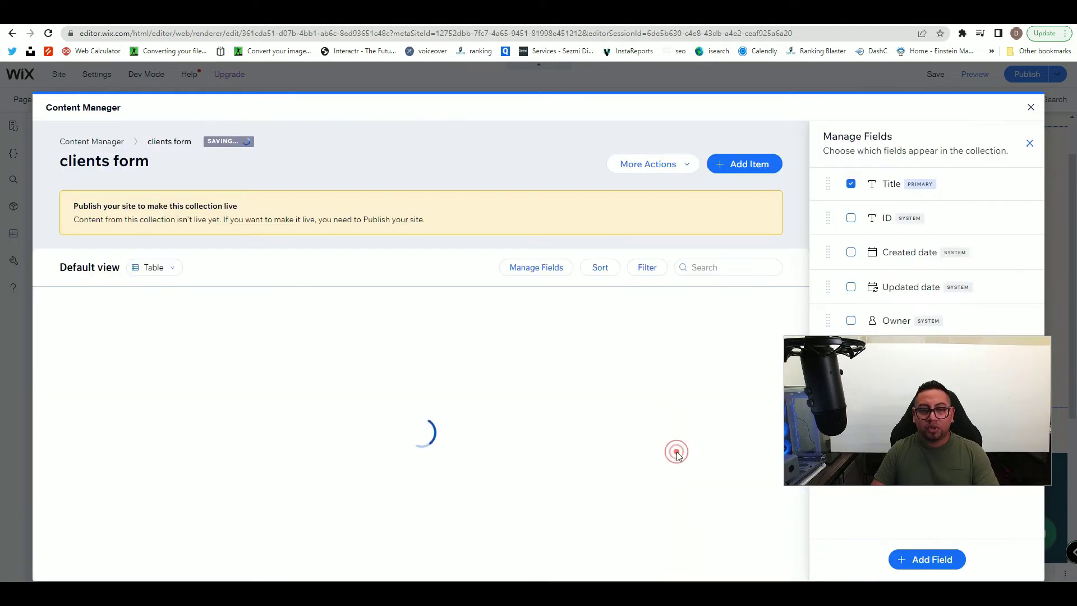
- Add a Text field named Phone Number to the collection
left_click(471, 297)
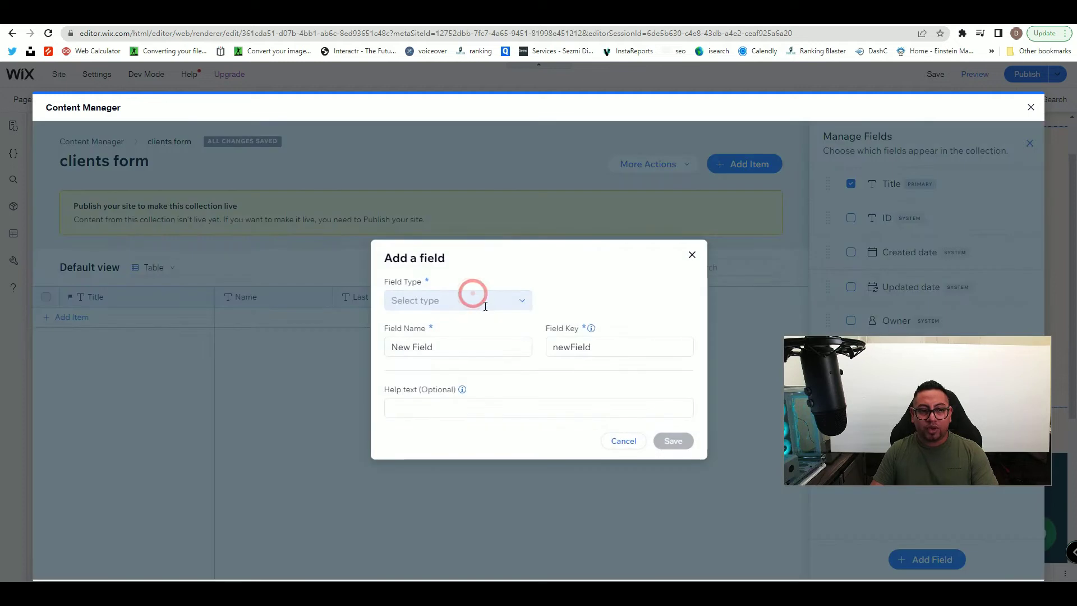
left_click(482, 302)
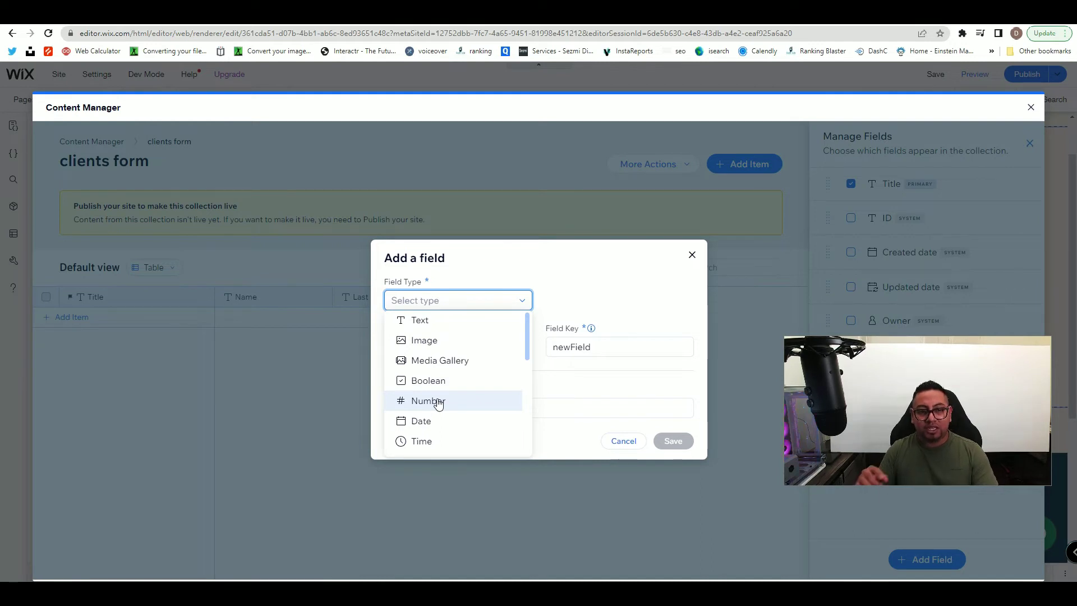
left_click(427, 321)
left_click(442, 331)
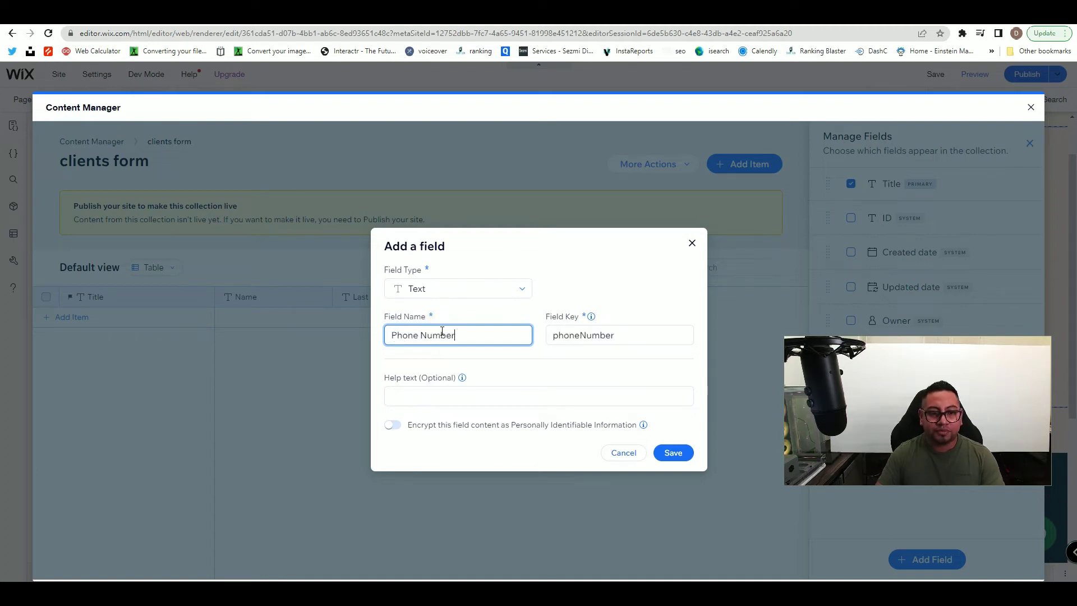
left_click(676, 452)
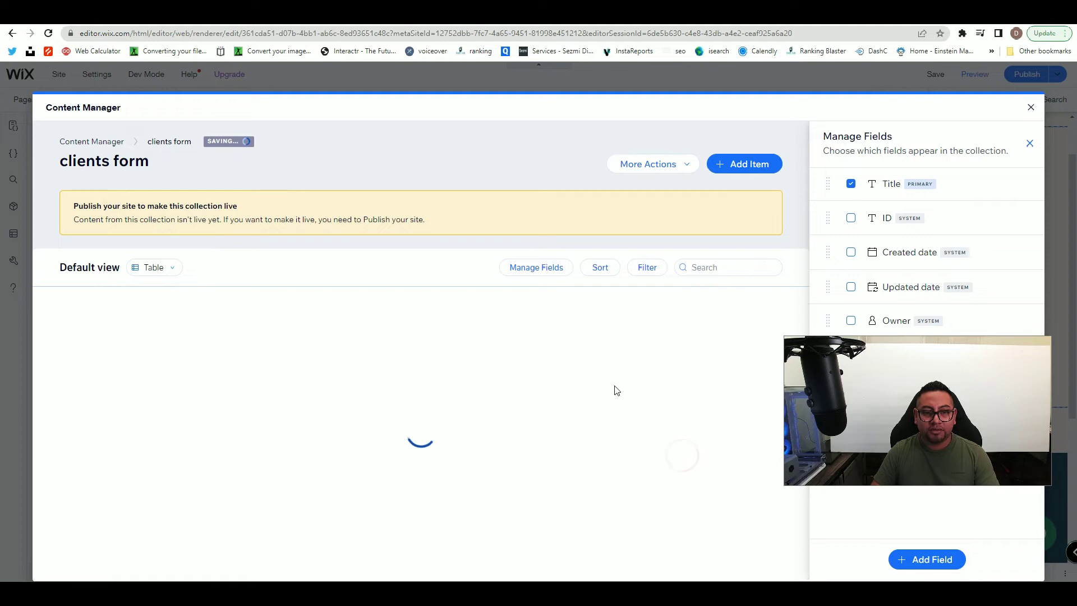
- Begin another Text field and name it description
left_click(589, 296)
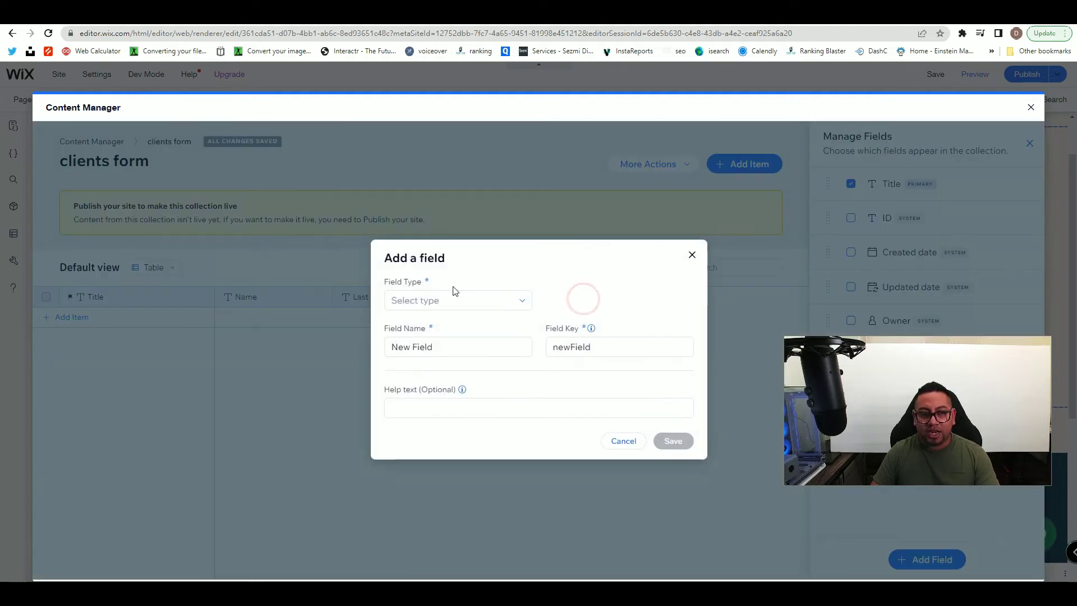
left_click(451, 295)
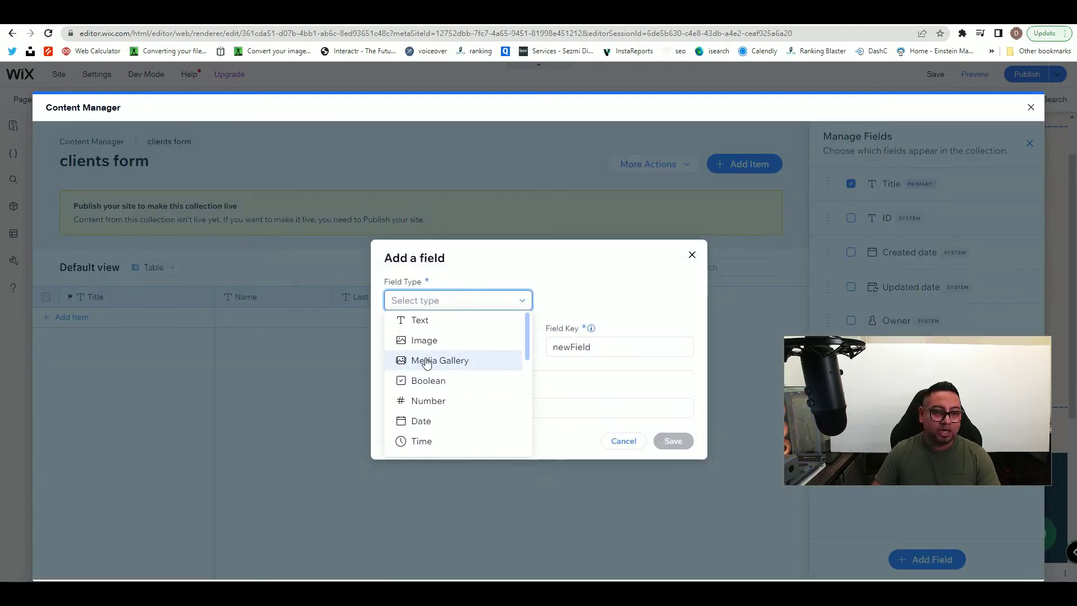
scroll(440, 396, "down", 3)
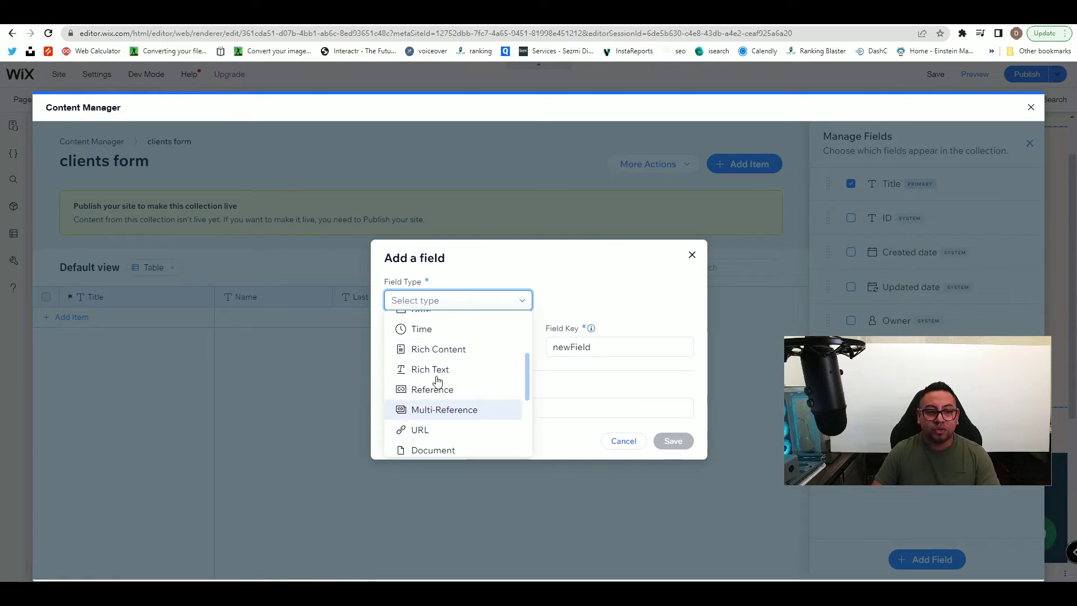
scroll(458, 347, "up", 3)
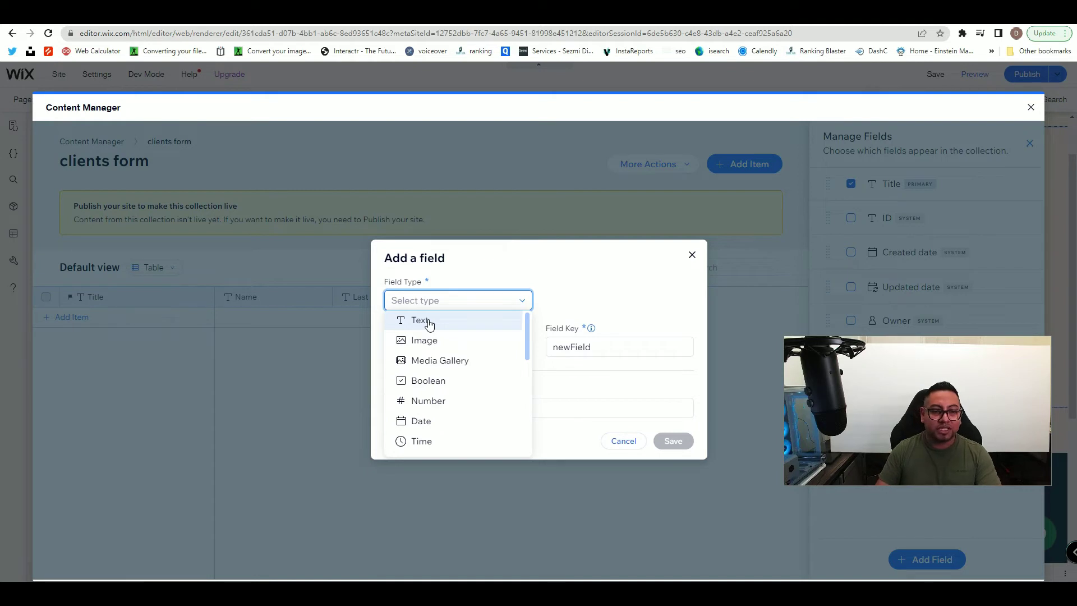
scroll(433, 362, "down", 3)
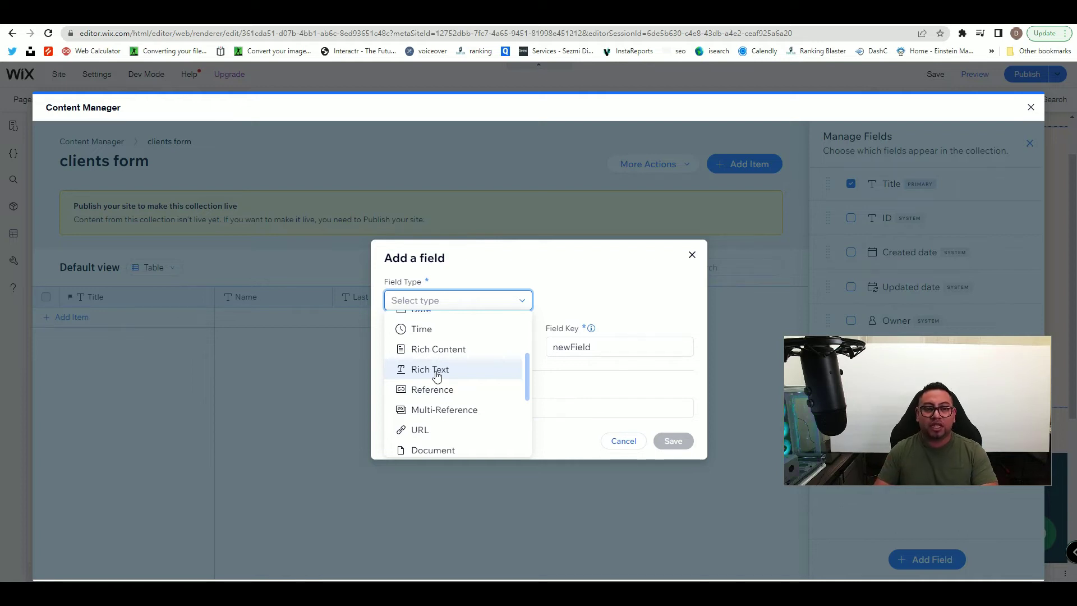
scroll(449, 337, "up", 5)
left_click(449, 319)
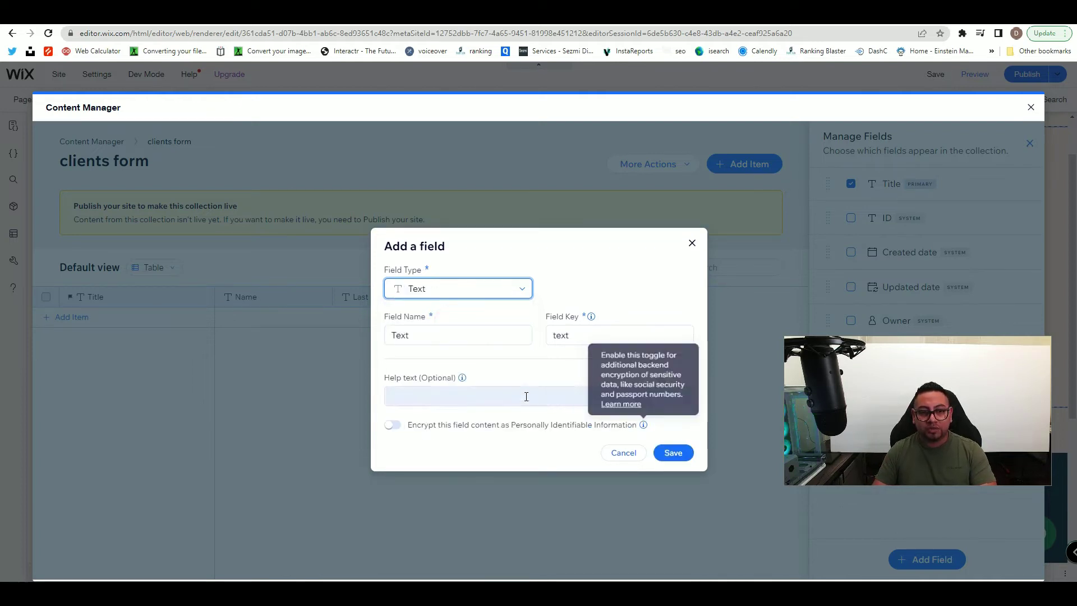
double_click(400, 335)
type("description")
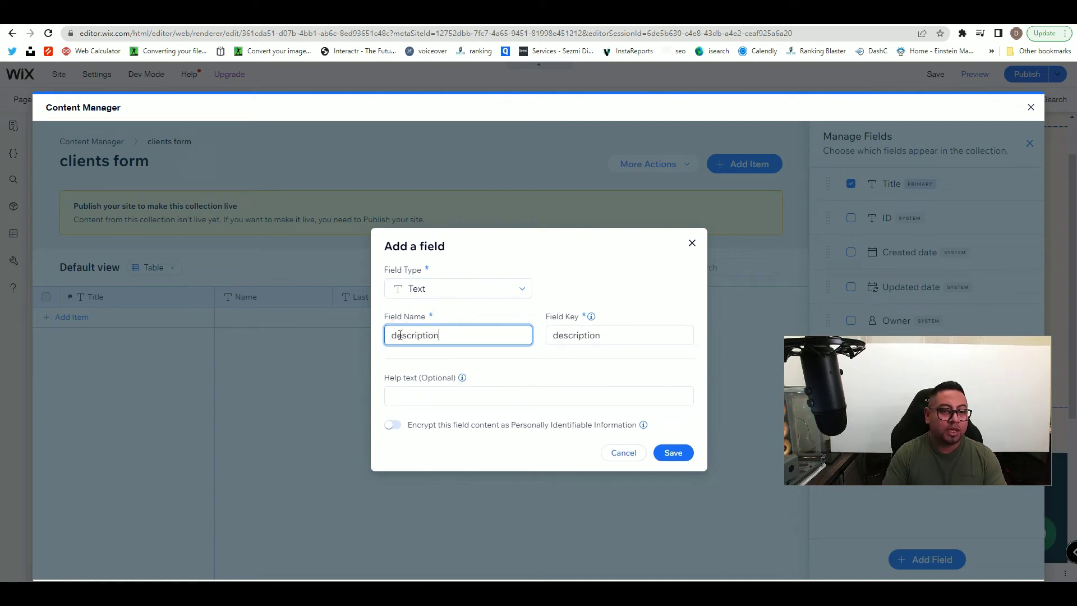
- Save the description field, add an Image field named 'Image profile', and close the Content Manager
left_click(673, 452)
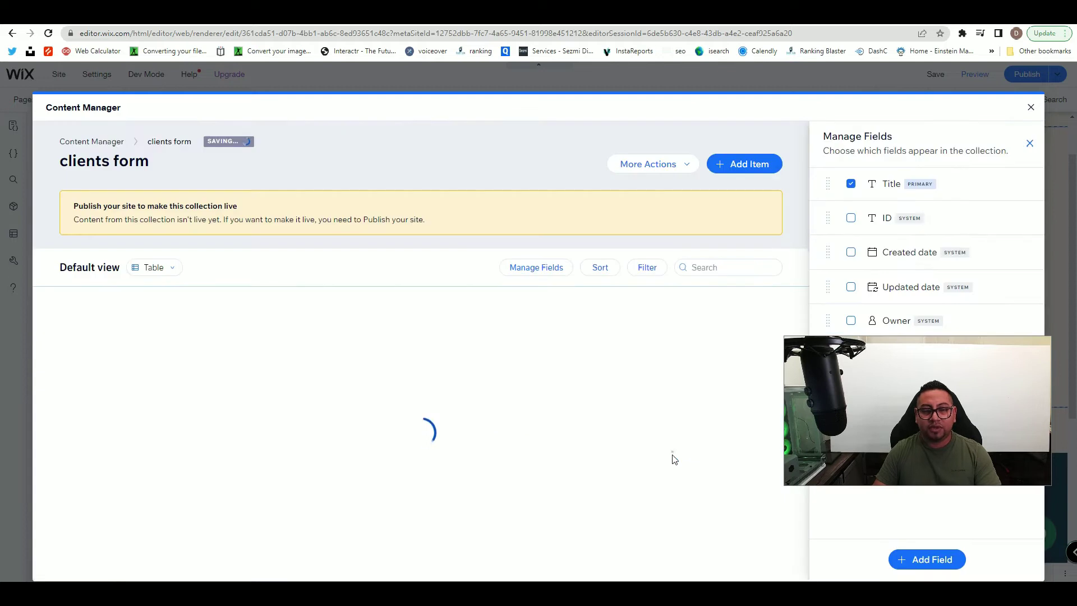
left_click(708, 297)
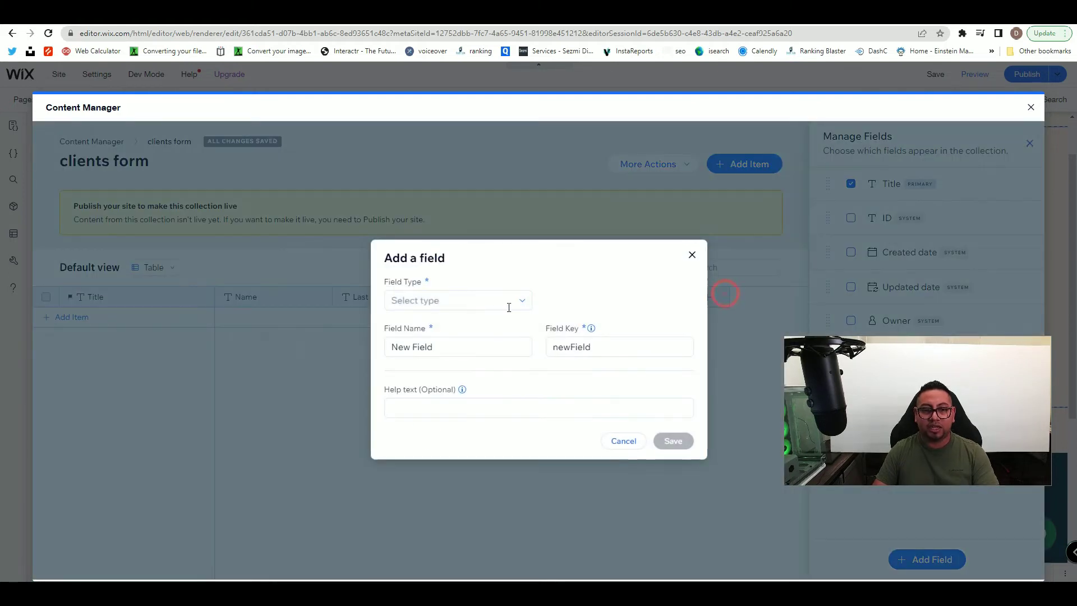
left_click(497, 303)
left_click(422, 340)
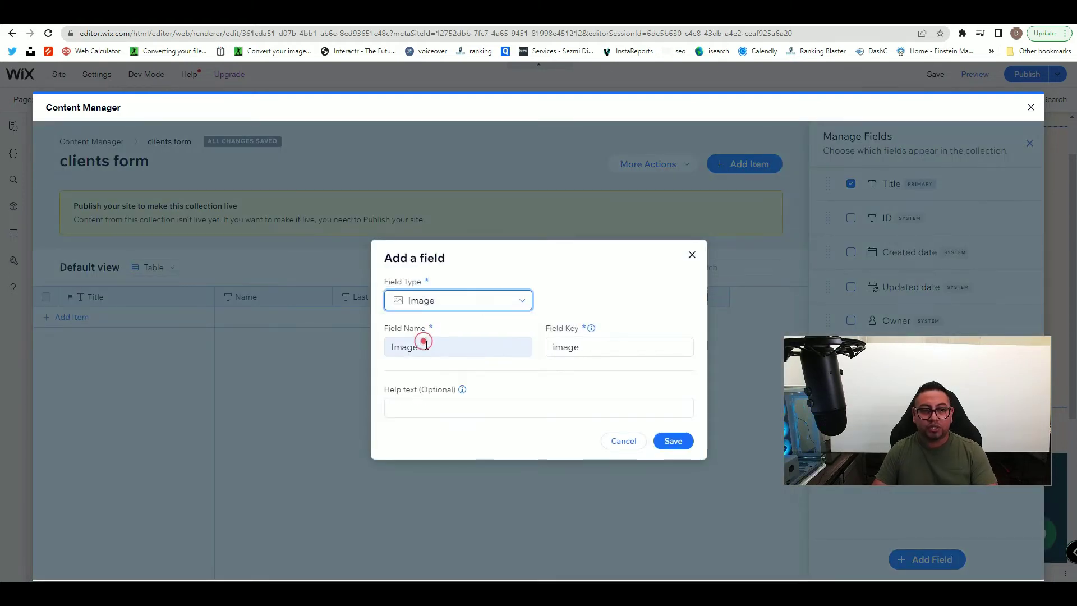
type("Image")
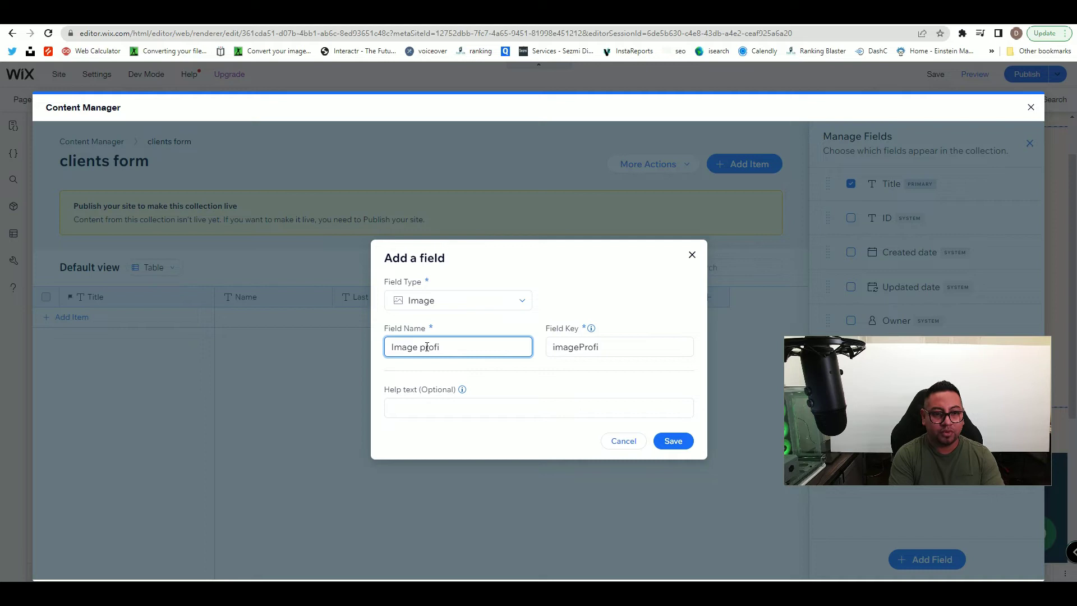
left_click(673, 440)
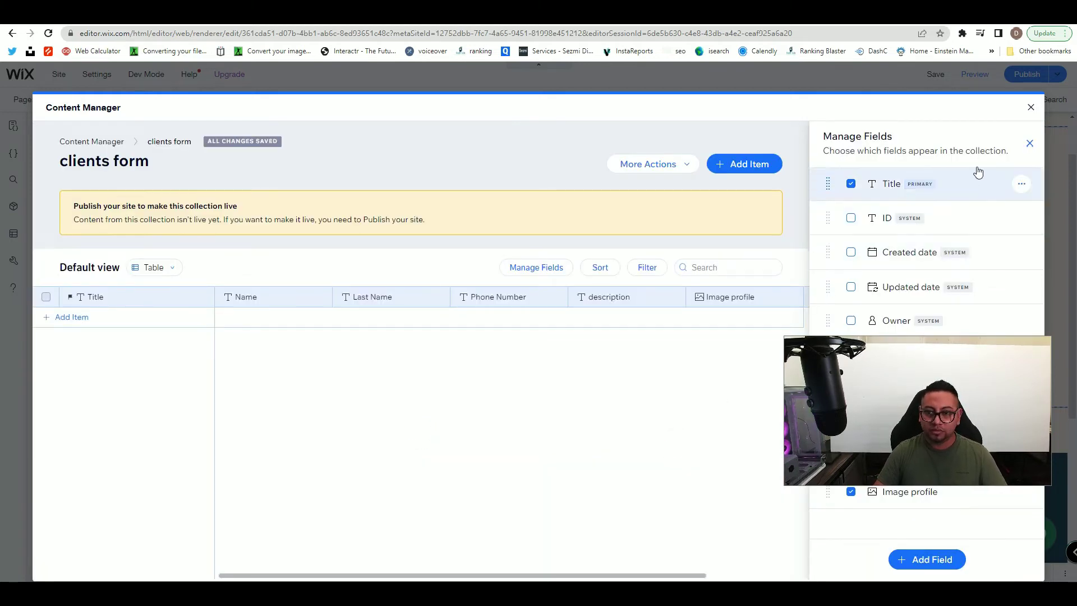
left_click_drag(252, 208, 74, 206)
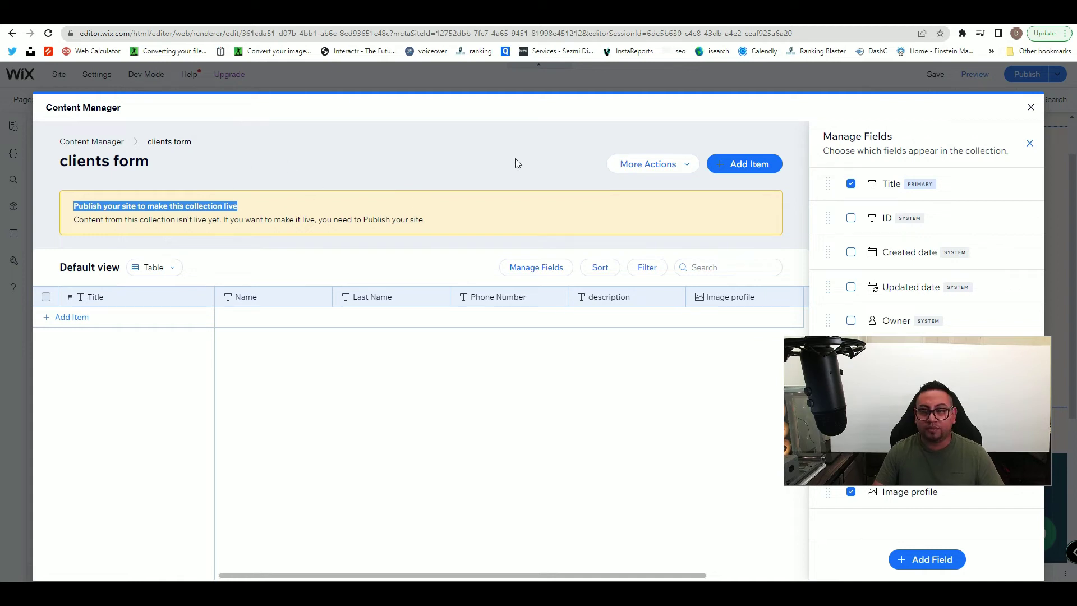
left_click(1030, 109)
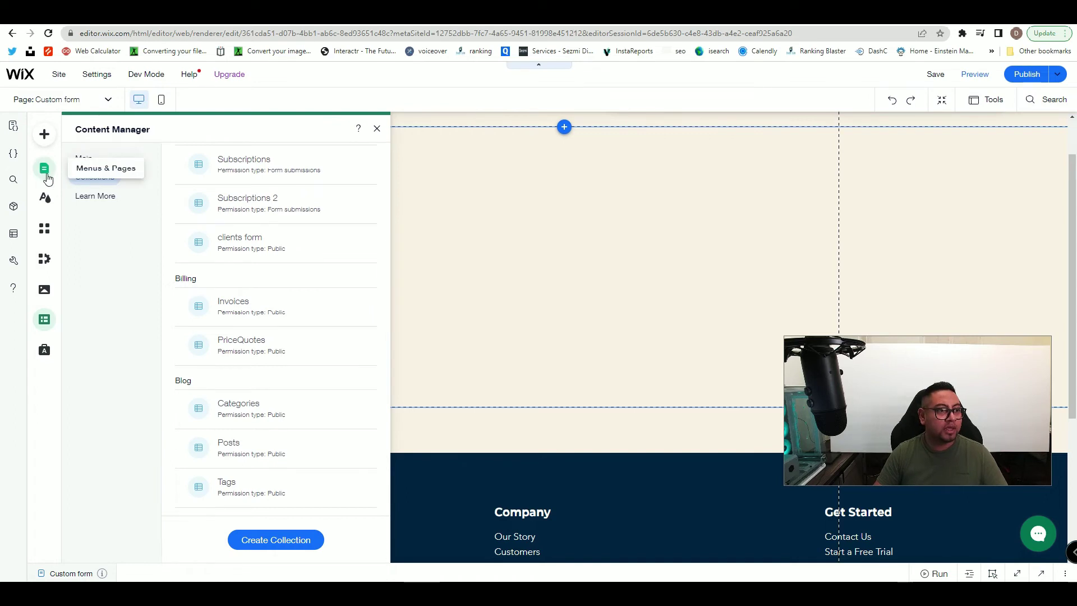
- Add a blue container box from Add > Box and resize it to about 410 × 484 px
left_click(45, 140)
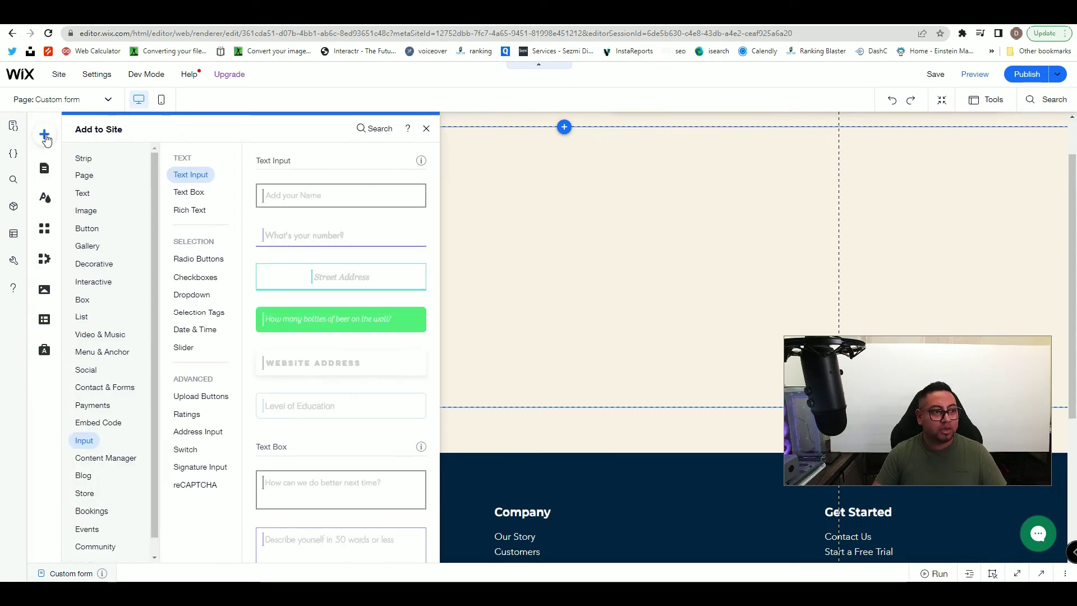
left_click(89, 264)
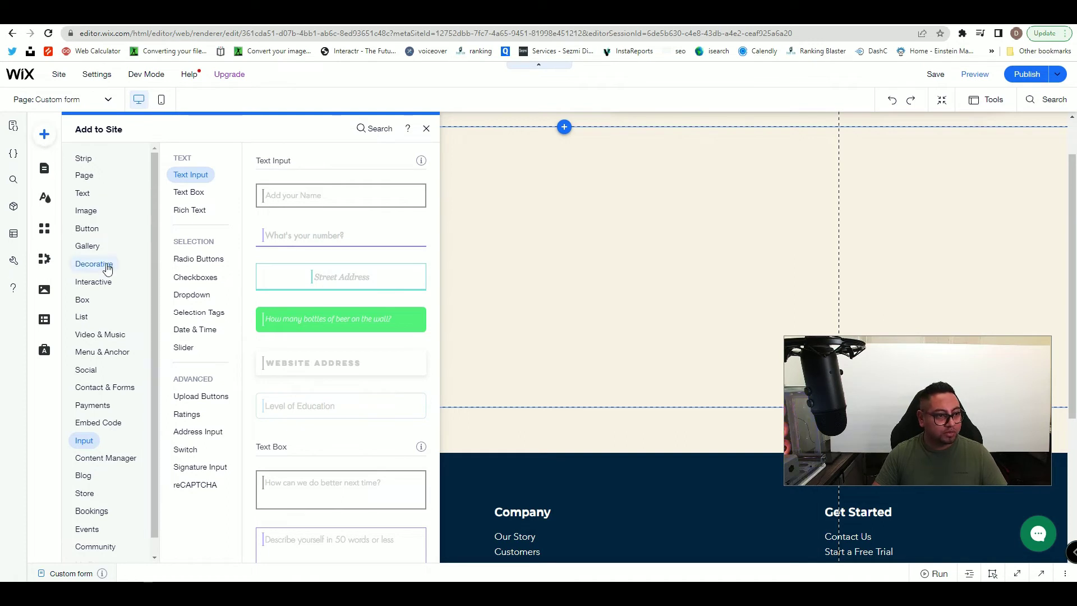
left_click(84, 302)
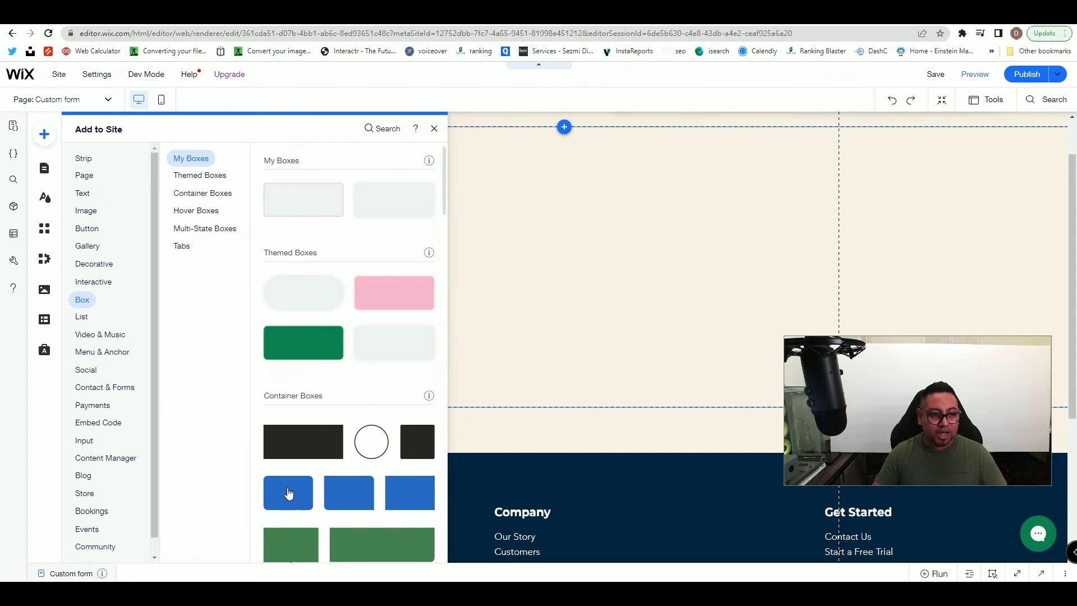
left_click_drag(377, 467, 582, 243)
left_click_drag(546, 292, 547, 385)
left_click_drag(650, 273, 677, 272)
left_click_drag(611, 386, 608, 437)
left_click(608, 438)
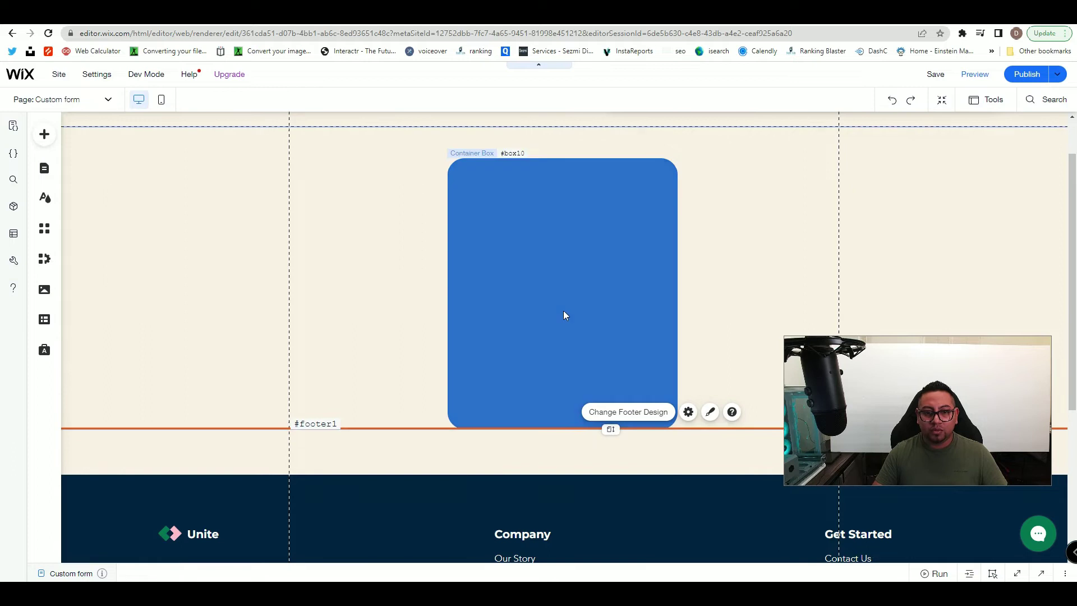
- Set the container box's background colour to white
left_click(564, 315)
left_click(529, 131)
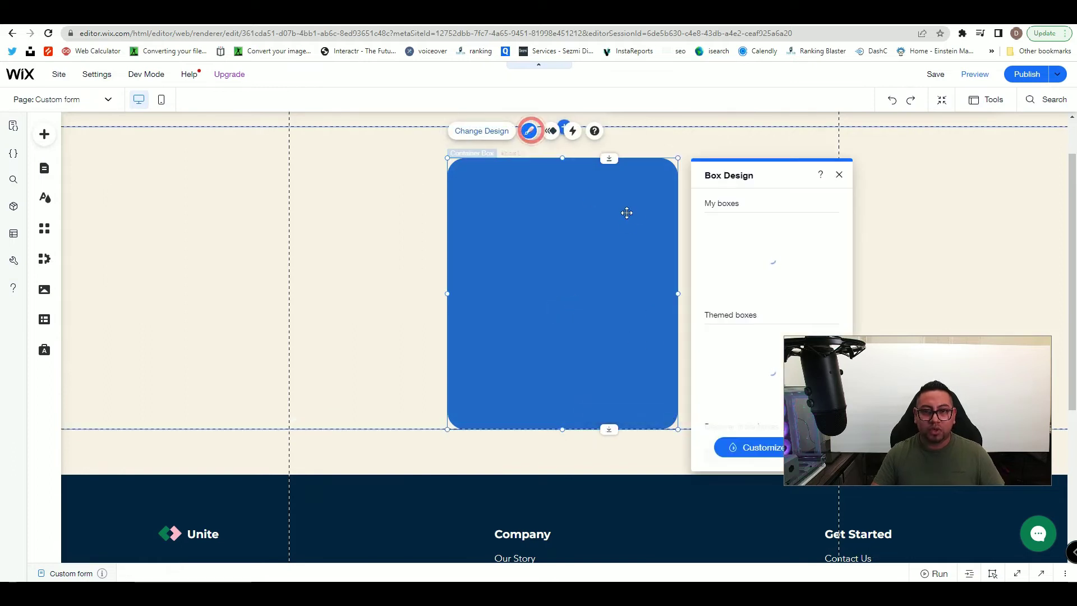
left_click(753, 447)
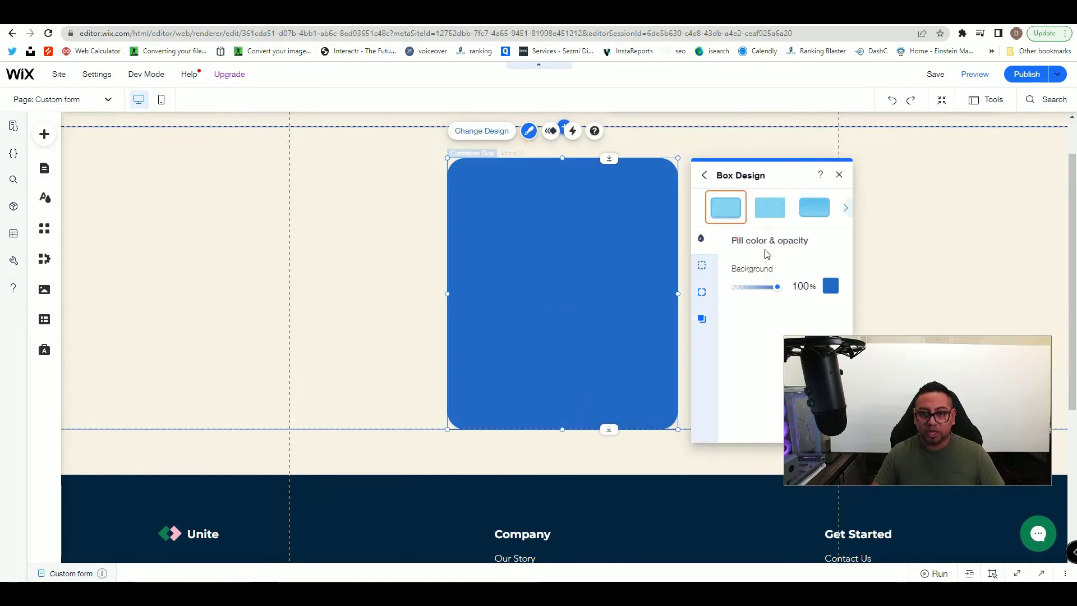
left_click(831, 286)
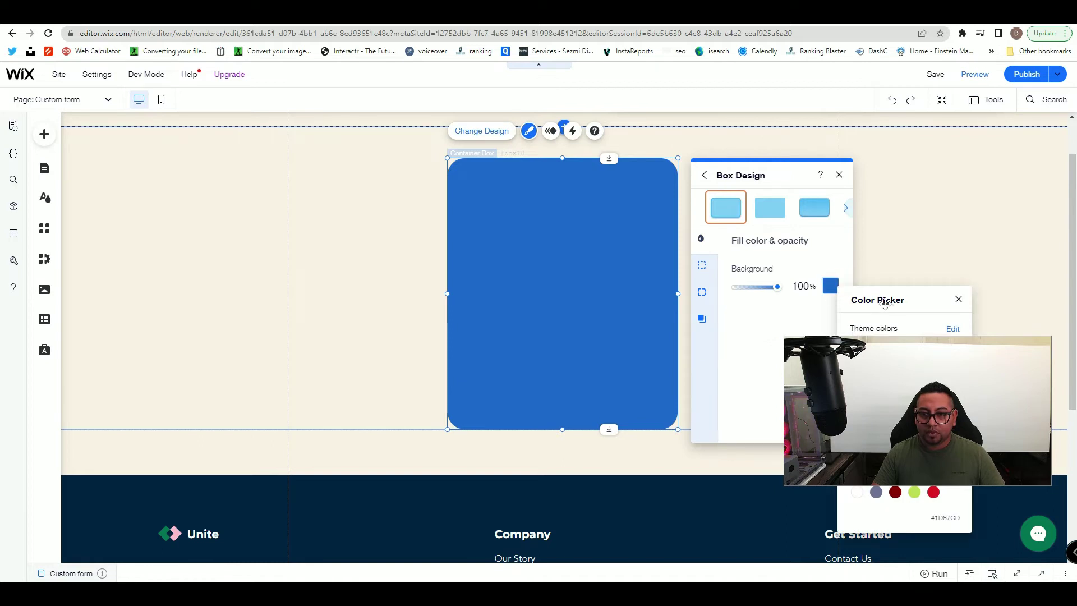
left_click(851, 349)
left_click(592, 275)
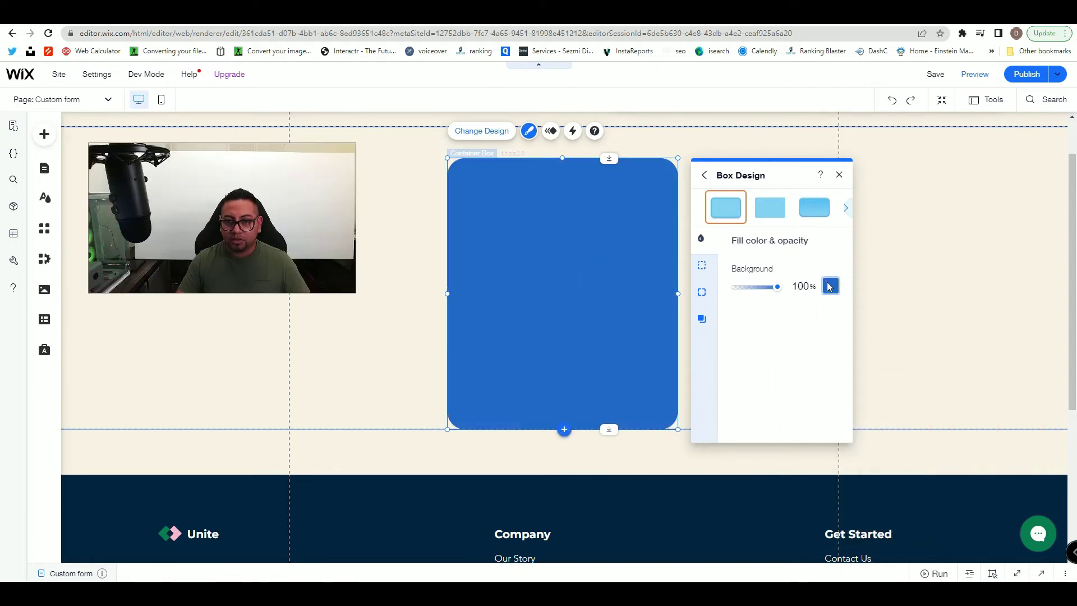
left_click(829, 286)
left_click(846, 347)
left_click(785, 359)
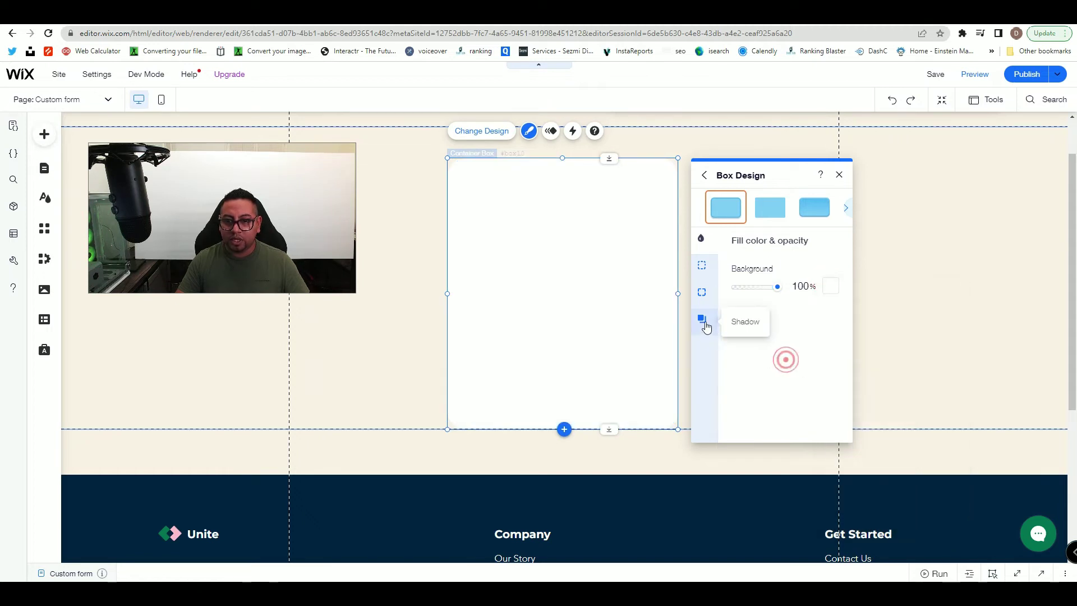
- Apply a drop shadow to the box: 5 px distance, 20 px blur, 60% opacity
left_click(704, 323)
left_click(826, 274)
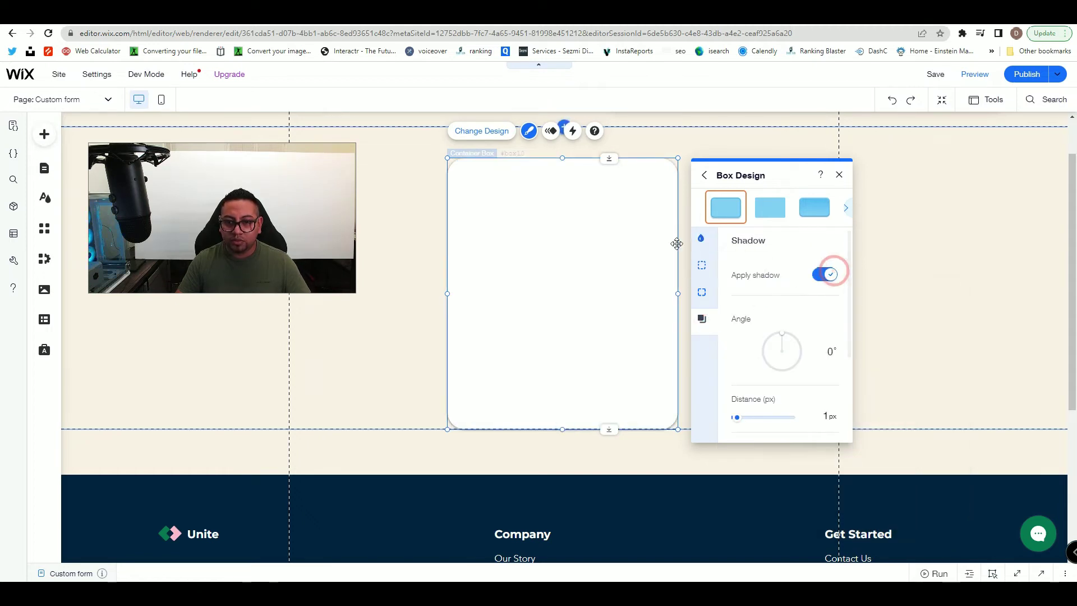
scroll(739, 370, "down", 1)
left_click_drag(739, 370, 757, 380)
scroll(752, 396, "down", 1)
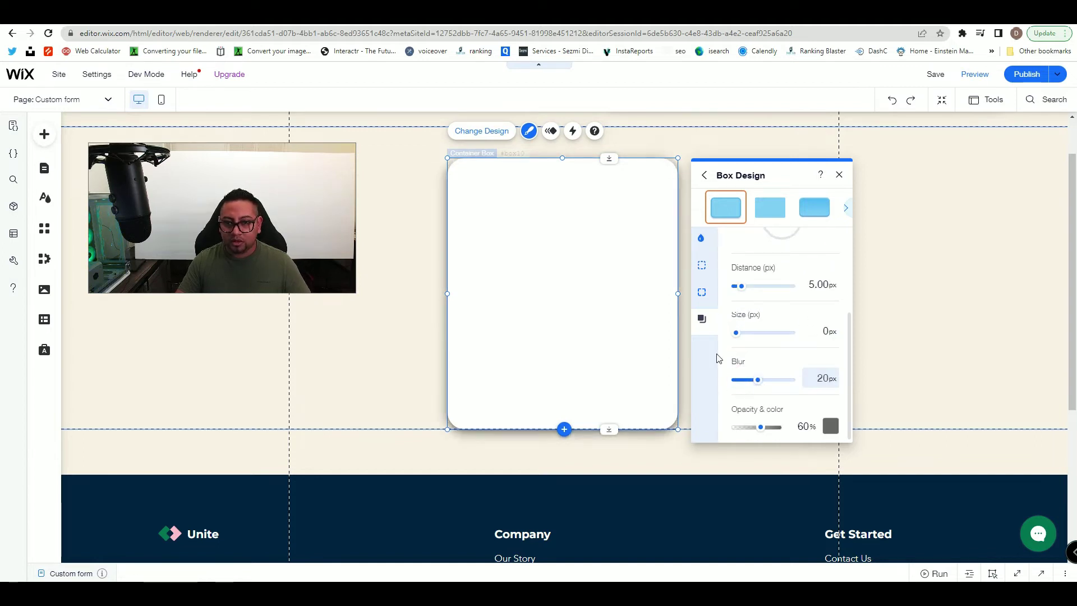
left_click(348, 307)
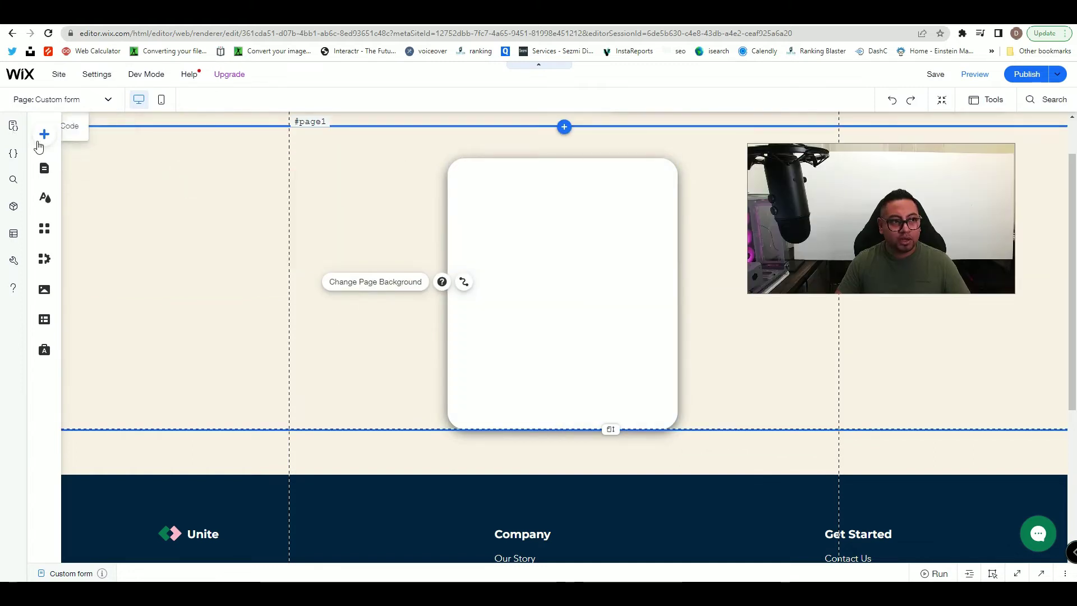
- Add a text input at the top of the box with placeholder 'First Name'
left_click(44, 134)
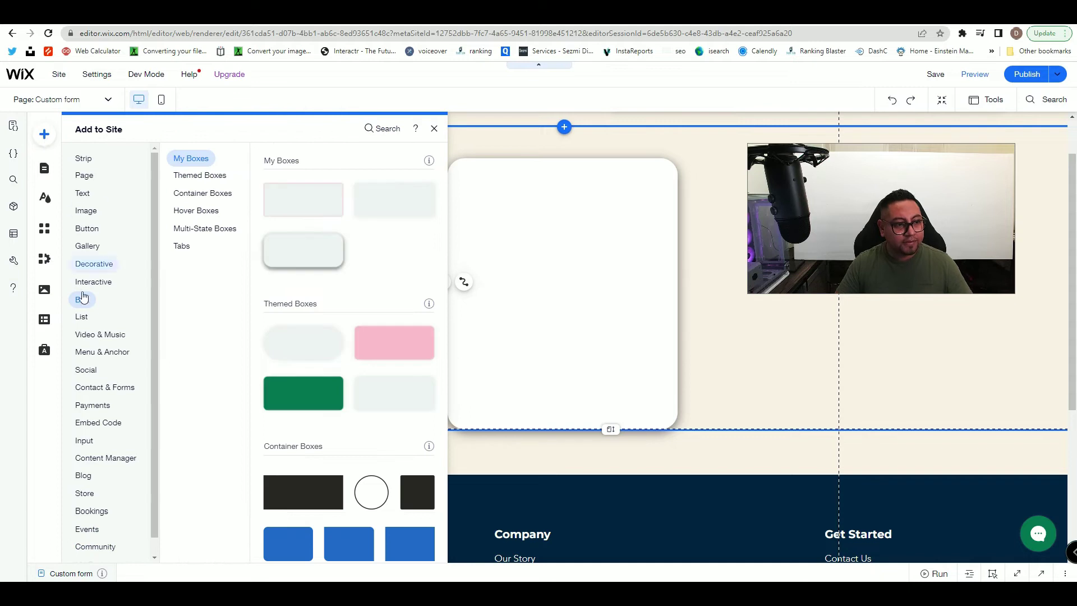
left_click(84, 443)
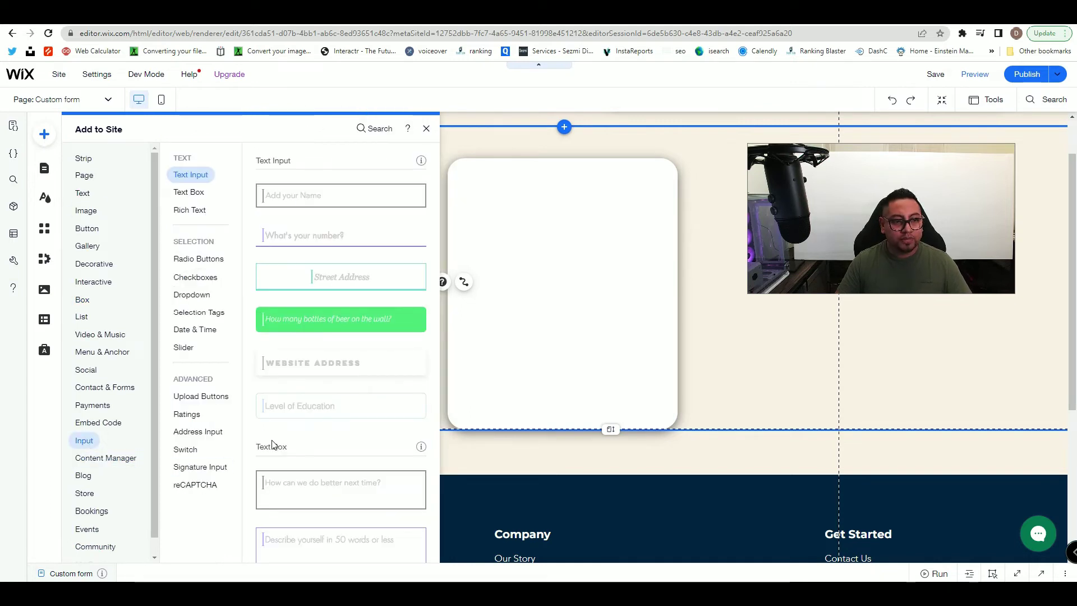
left_click(300, 196)
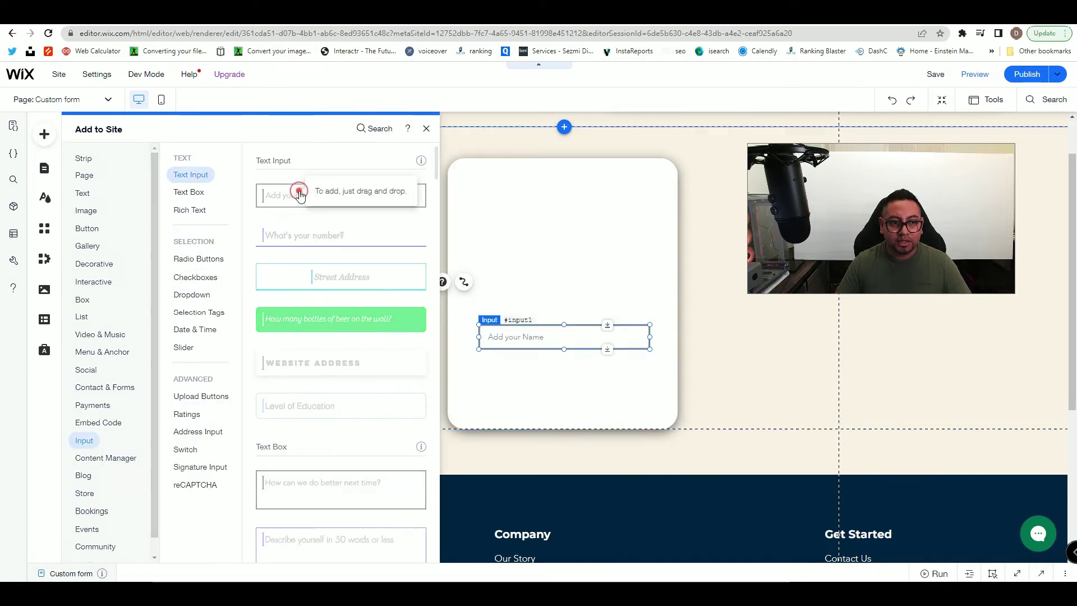
left_click_drag(576, 339, 567, 198)
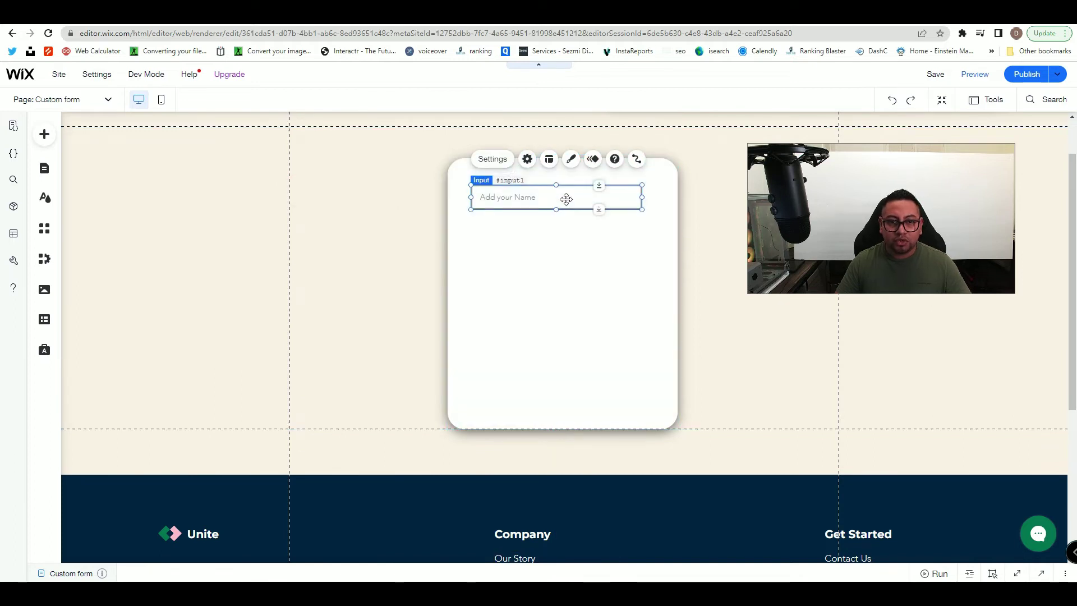
left_click(489, 158)
left_click_drag(671, 202, 240, 161)
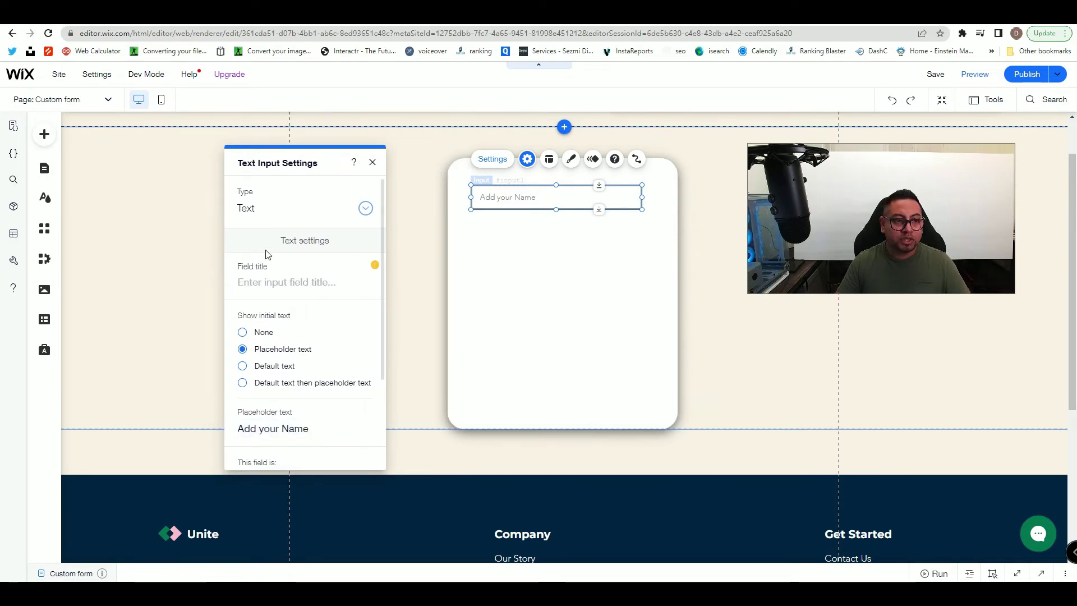
left_click(271, 284)
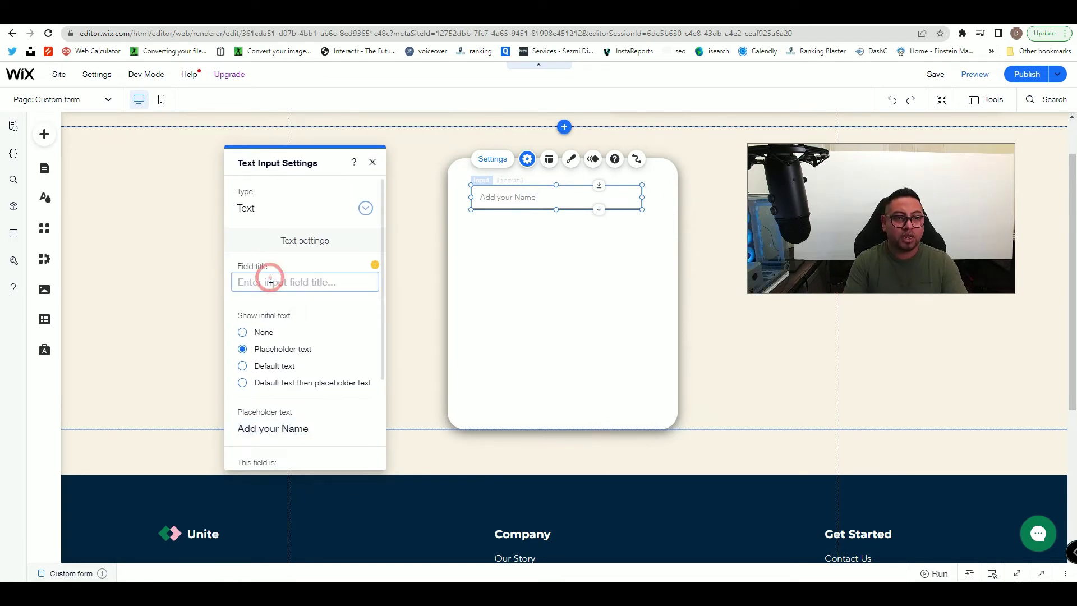
type("Ful")
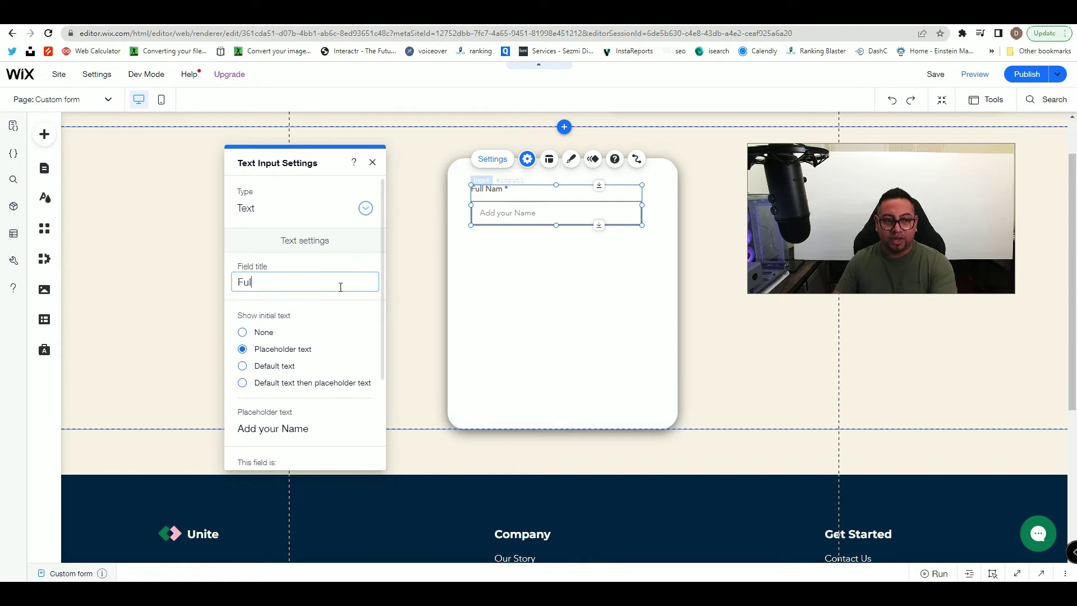
key("BackSpace")
key("BackSpace")
key("BackSpace")
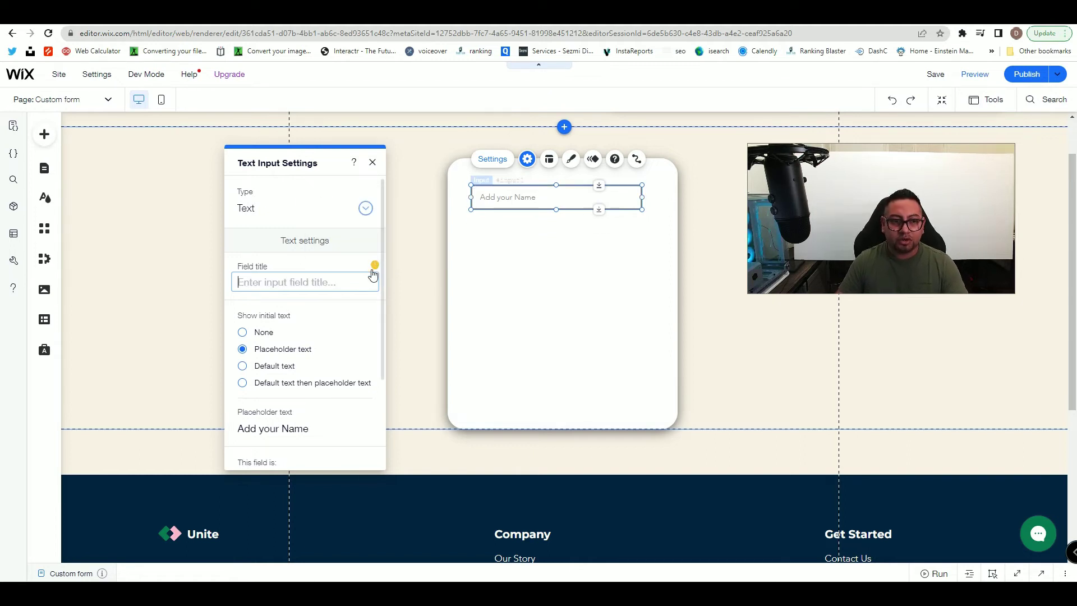
scroll(359, 283, "down", 2)
left_click(314, 312)
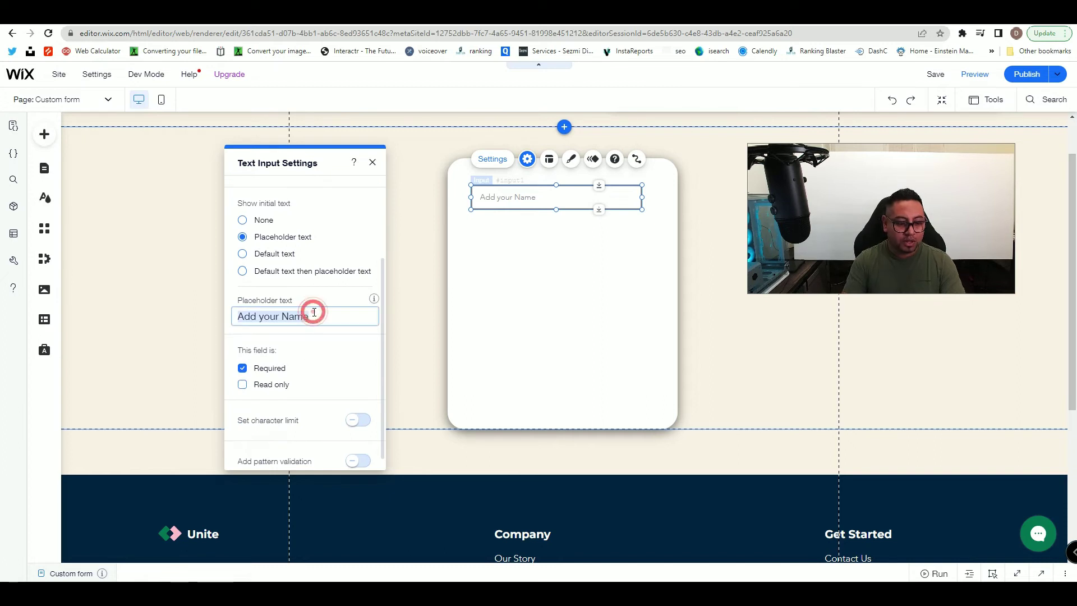
type("First")
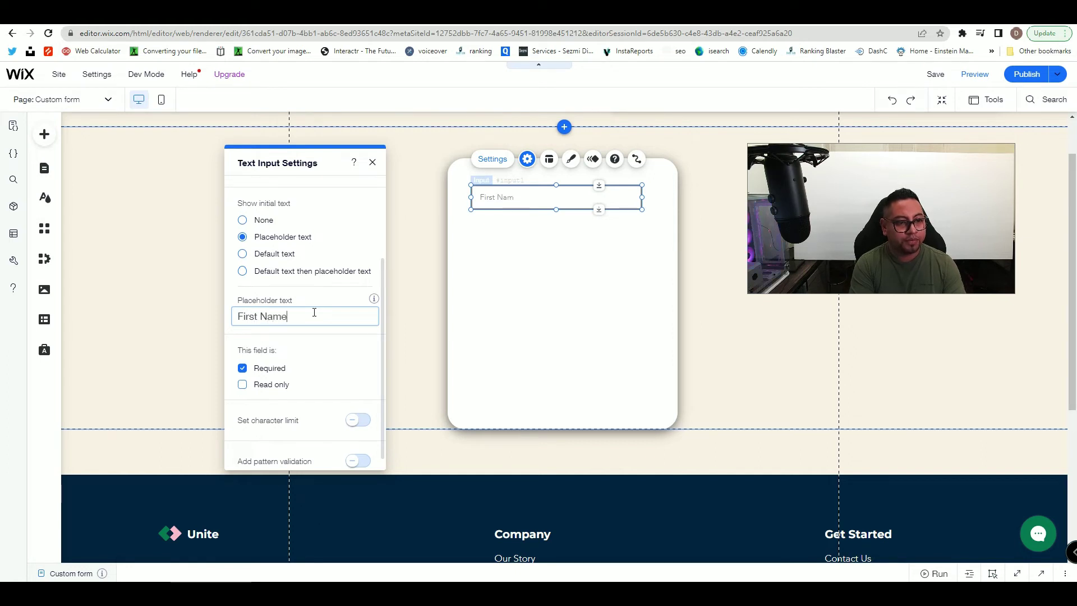
left_click(482, 234)
- Add a second Text input below it with placeholder 'Phone number'
left_click(44, 134)
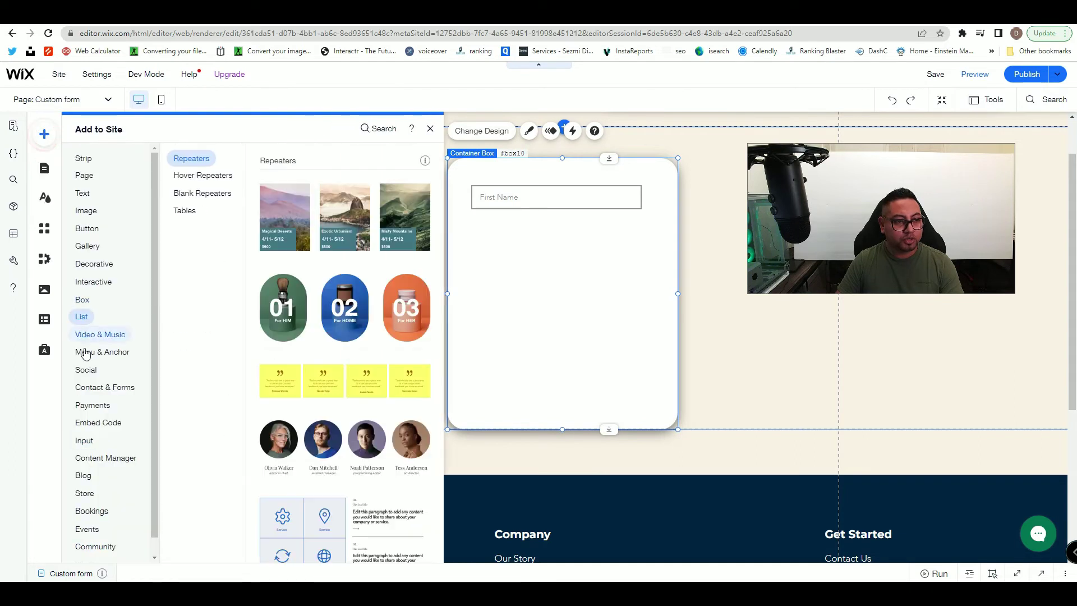
left_click(84, 441)
left_click_drag(389, 204, 601, 237)
left_click(508, 197)
left_click_drag(708, 236, 273, 200)
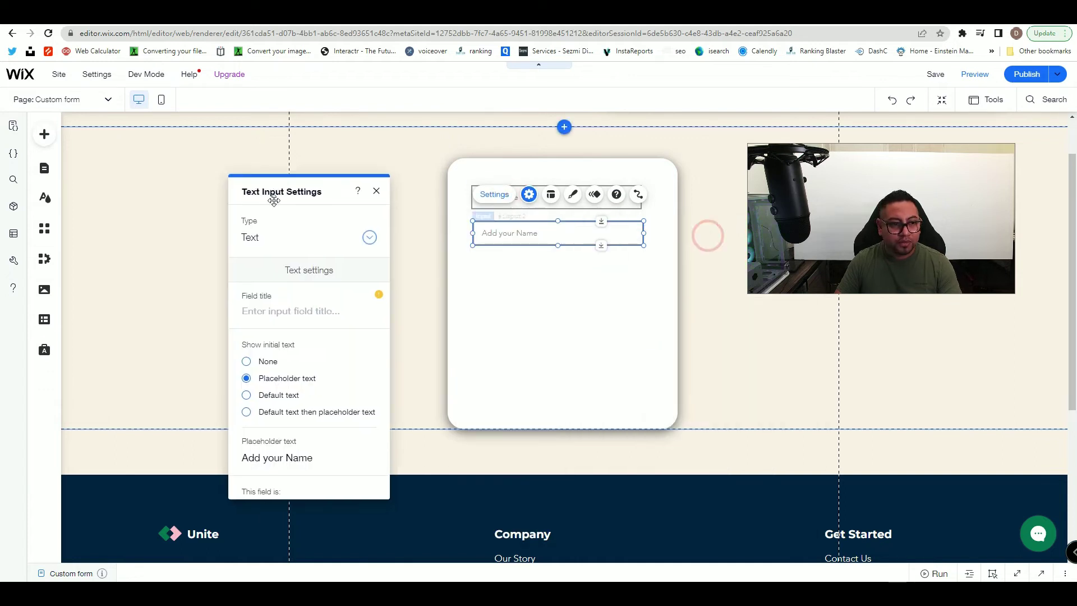
left_click(269, 241)
left_click(271, 240)
left_click(271, 310)
left_click(282, 456)
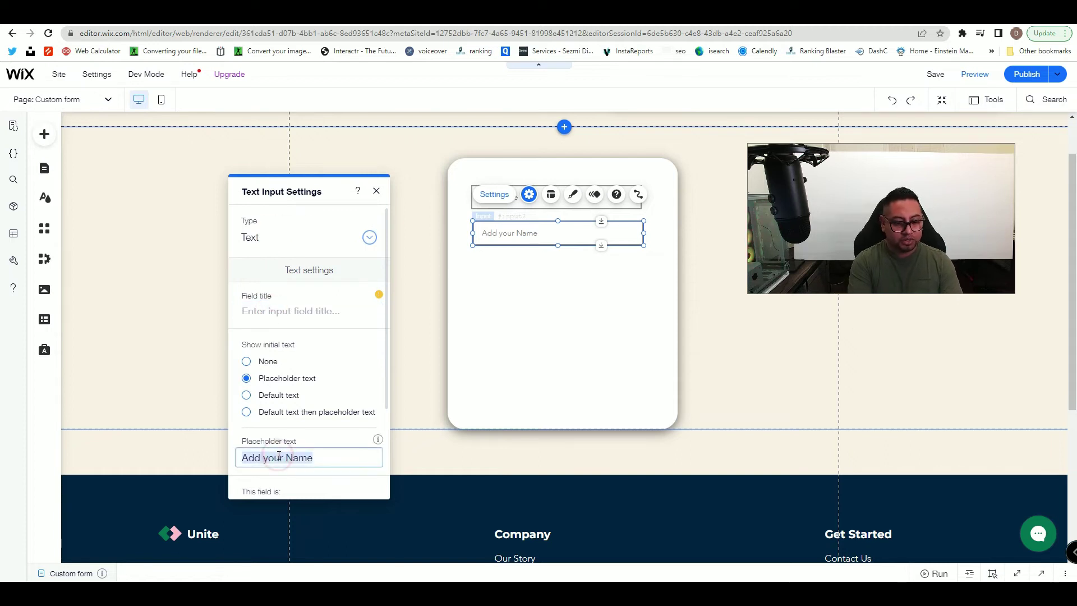
type("Phone number")
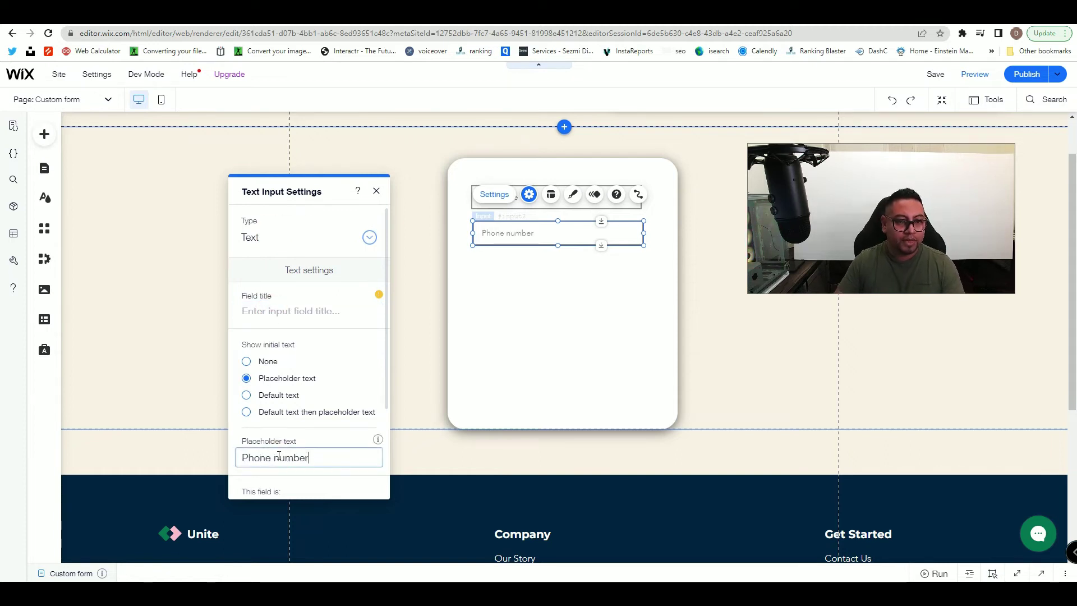
left_click(607, 342)
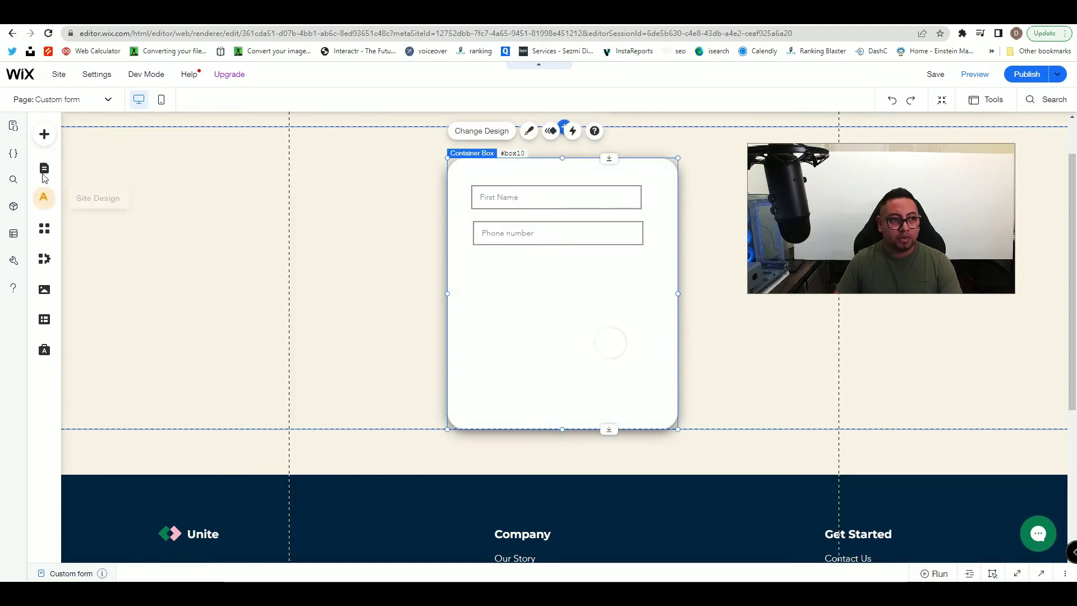
- Add the UPLOAD button preset to the form, below the Phone number field
left_click(42, 141)
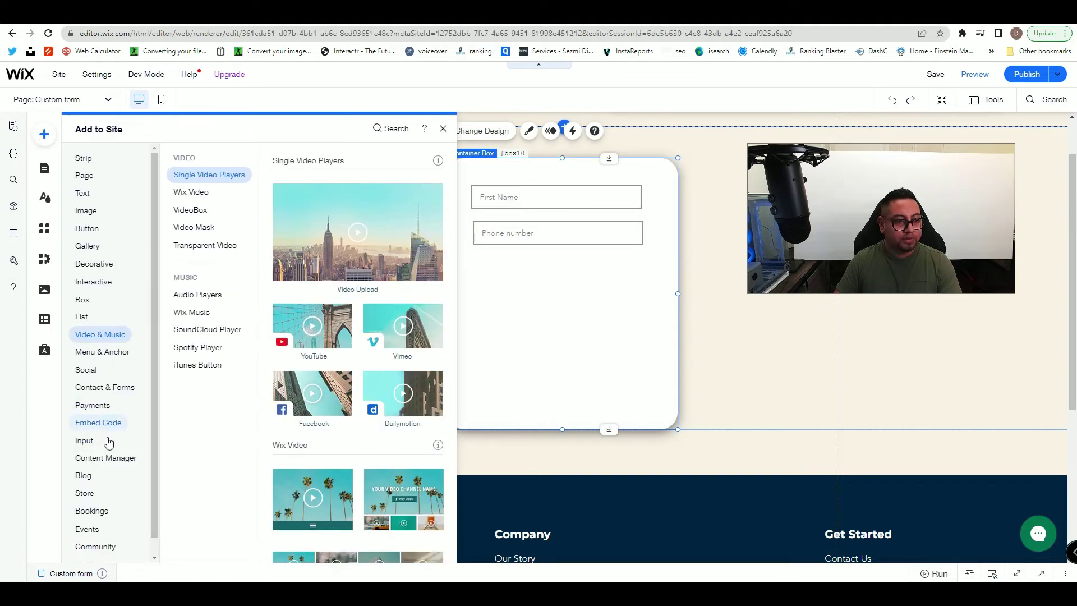
mouse_move(110, 455)
mouse_move(84, 441)
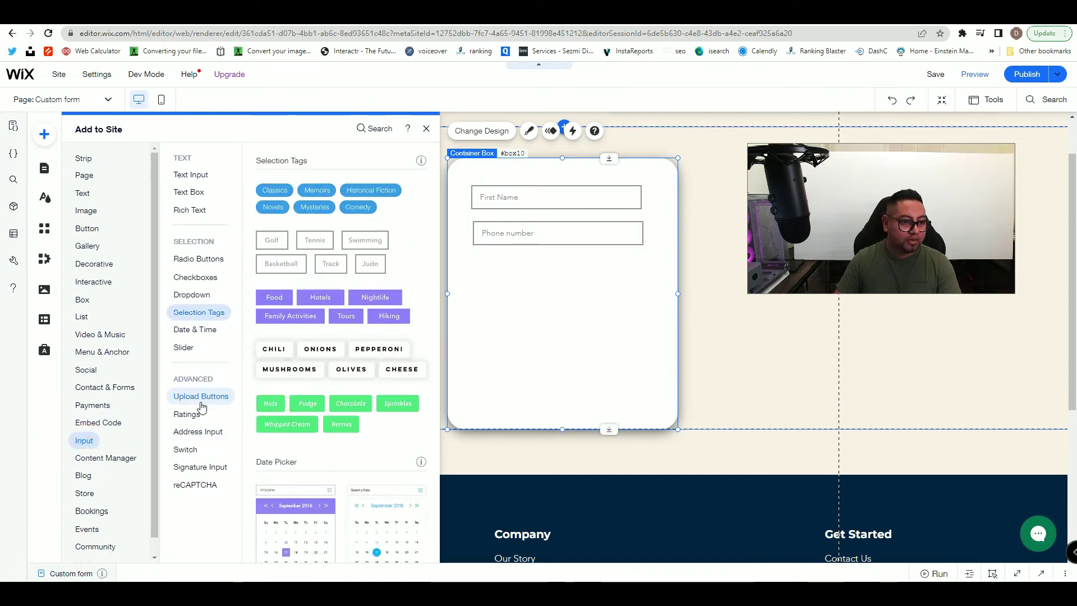
mouse_move(202, 405)
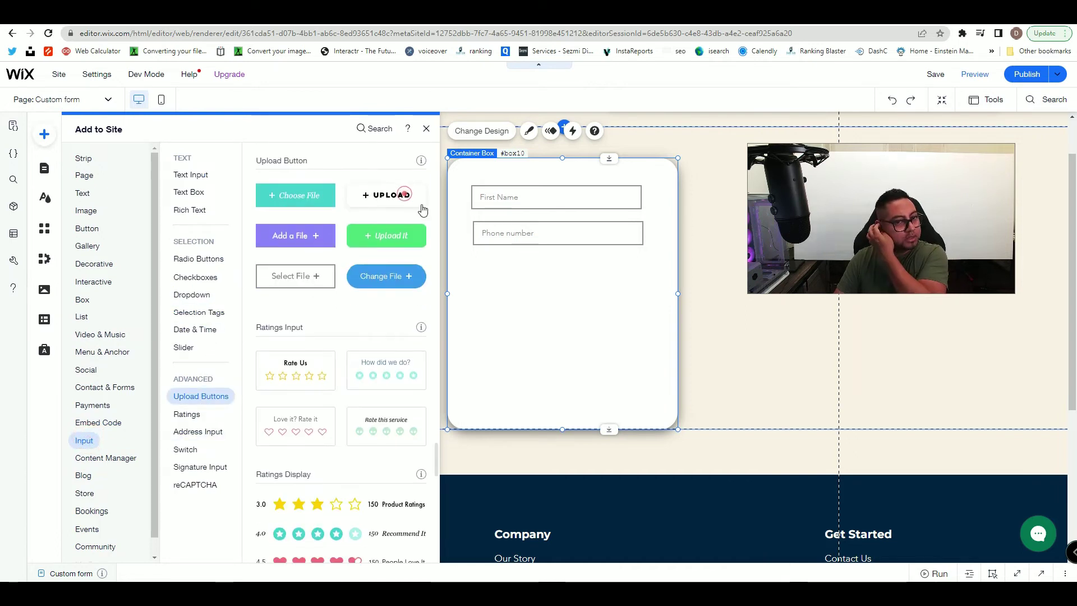
left_click(405, 199)
left_click_drag(535, 362, 642, 276)
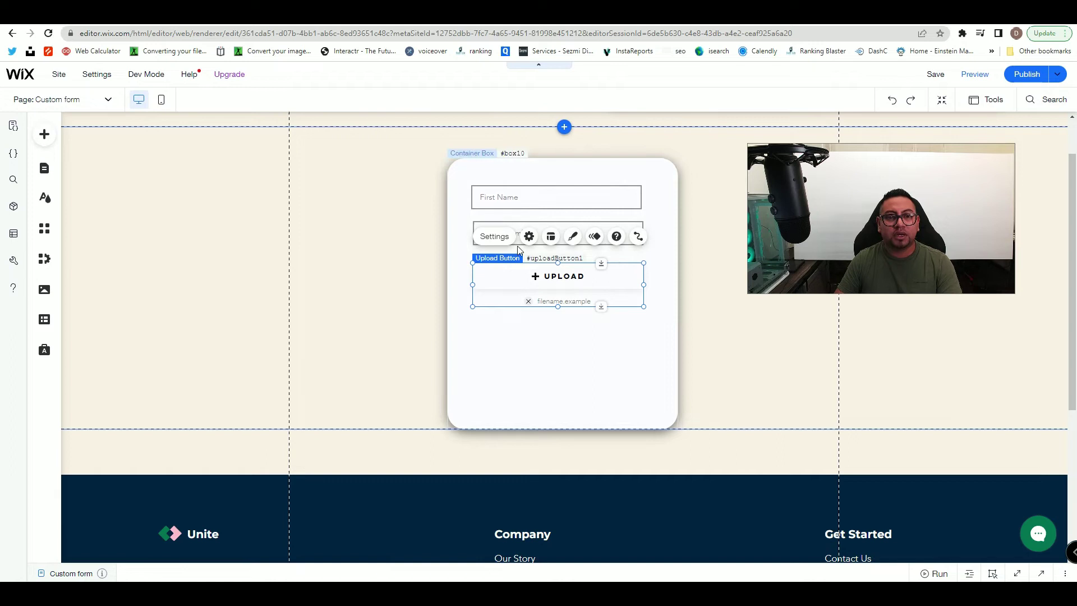
- Change the upload button's label to 'Profile picture'
left_click(494, 236)
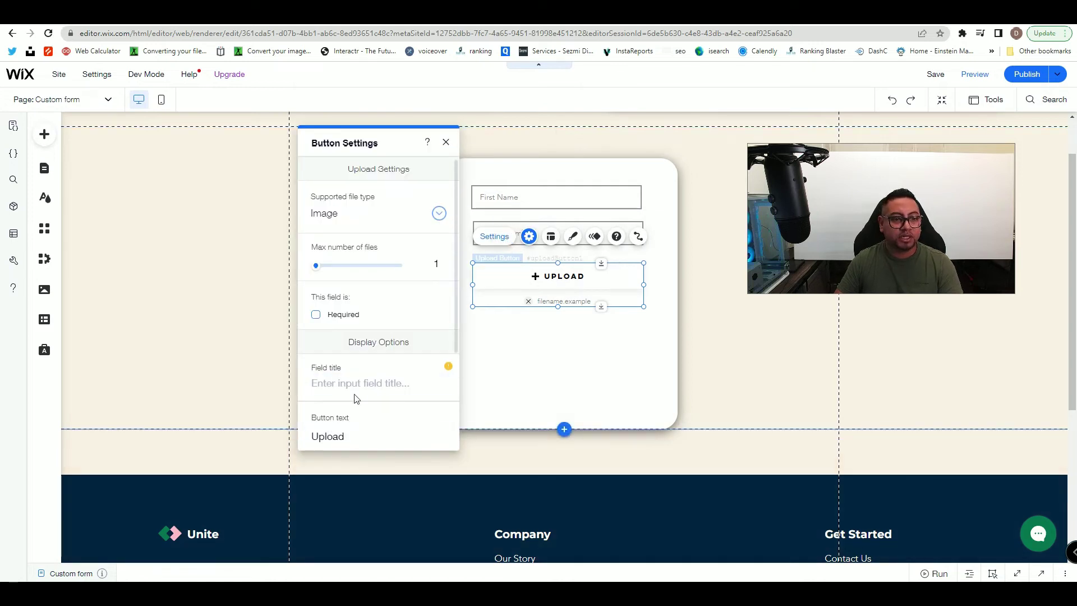
scroll(362, 392, "down", 1)
left_click(366, 374)
type("Profile P")
key("BackSpace")
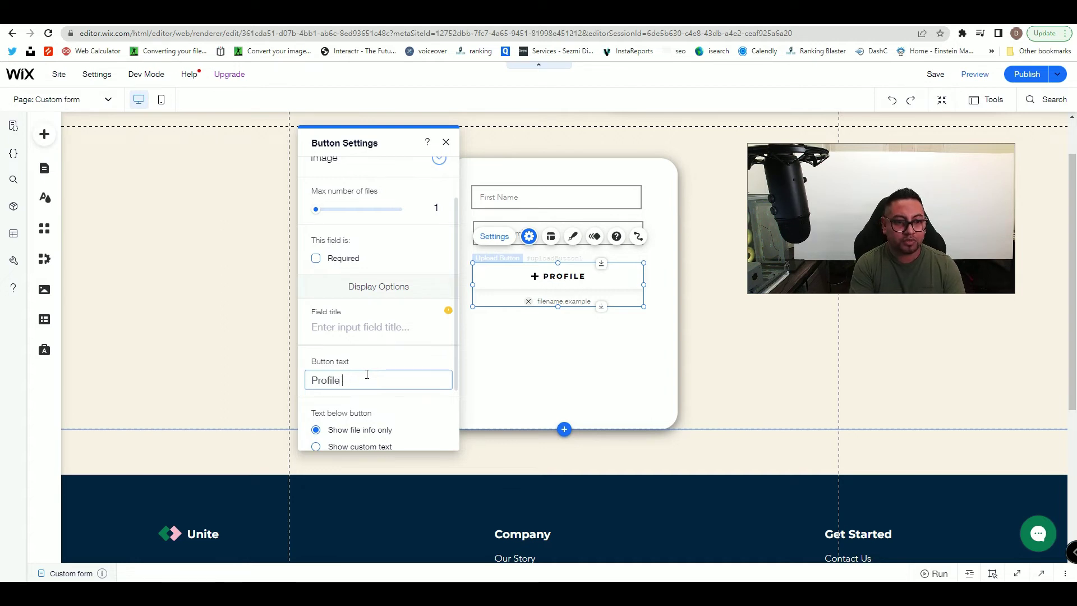
type("picture")
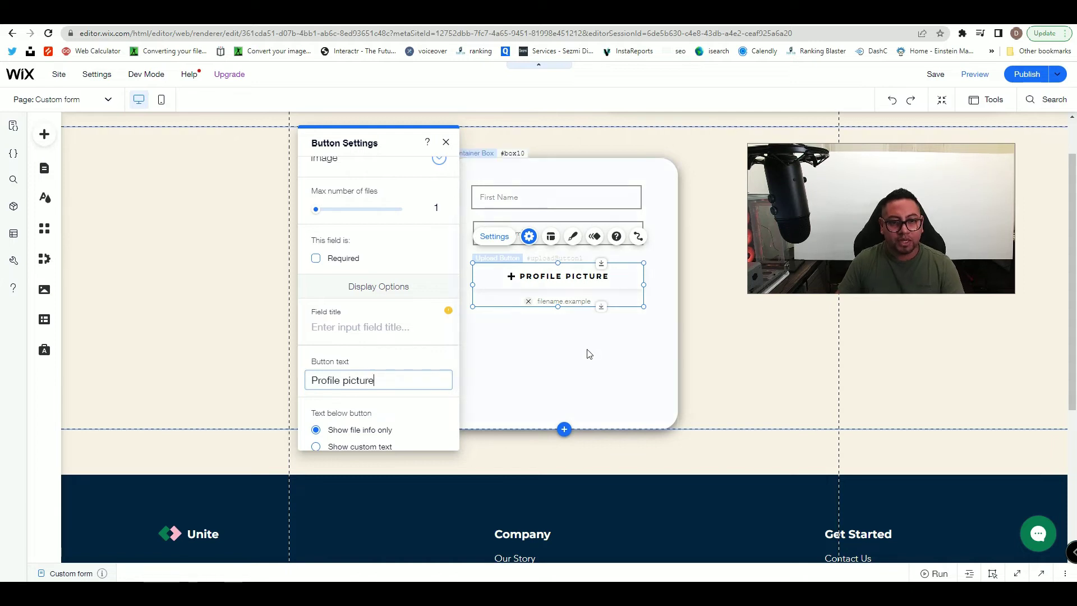
left_click(588, 352)
left_click(53, 134)
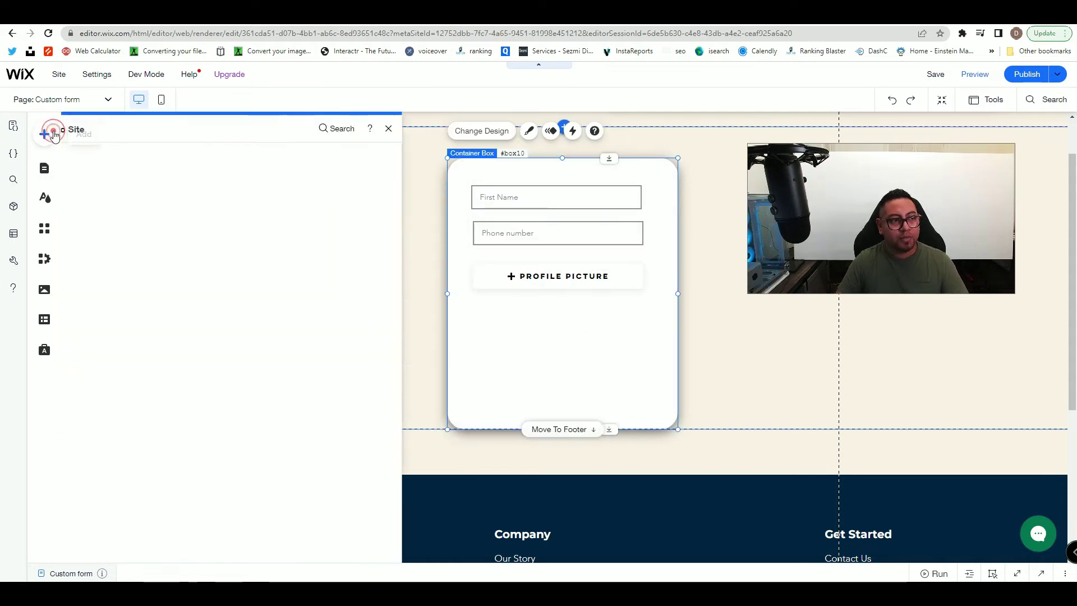
- Add a green themed button inside the form and label it 'Submit'
left_click(97, 226)
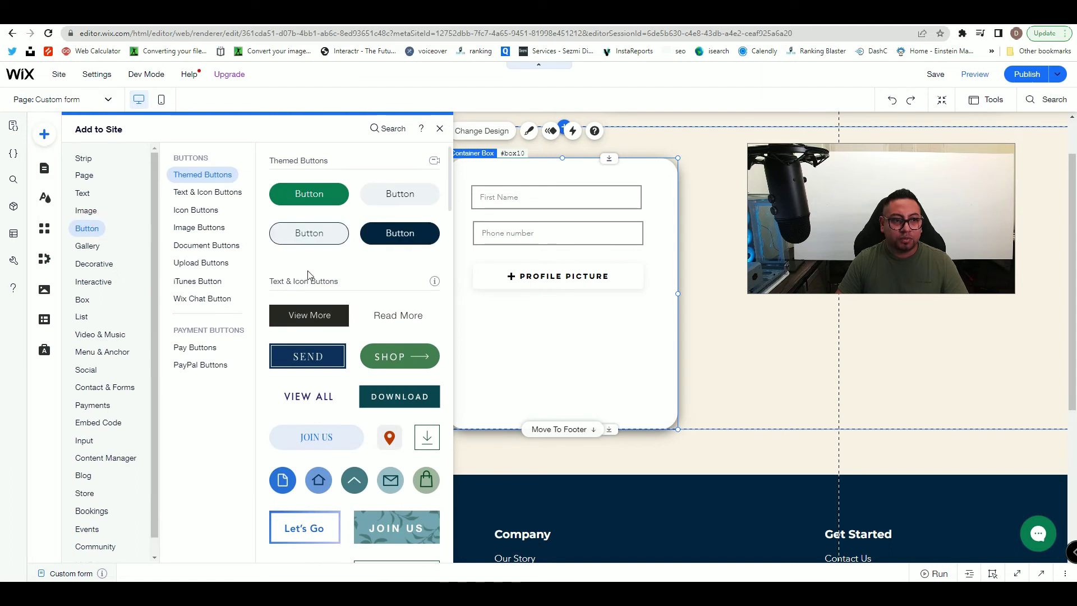
left_click_drag(317, 199, 559, 363)
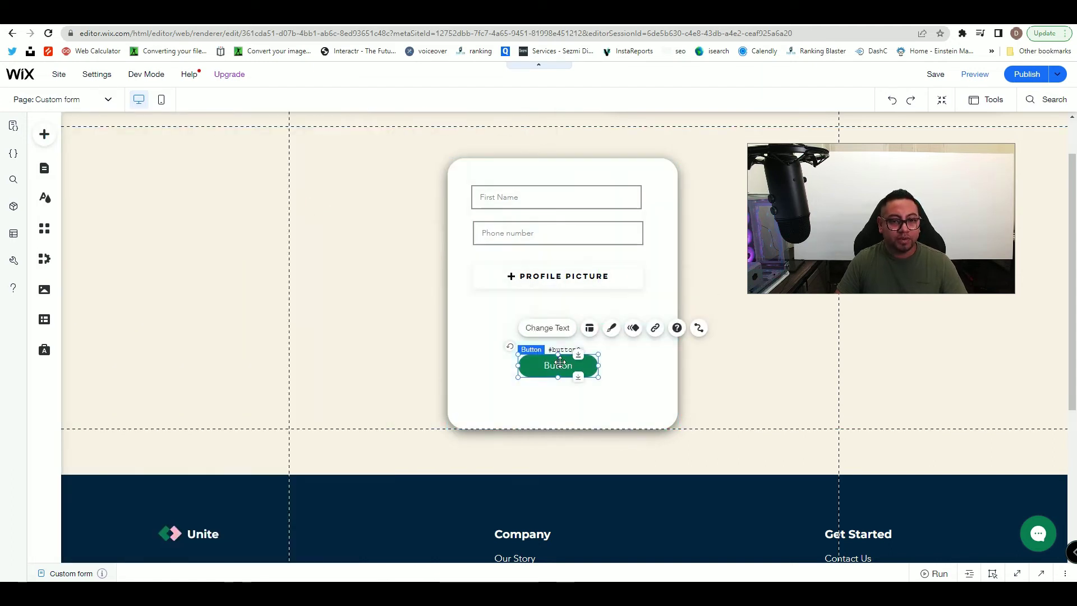
left_click(548, 328)
type("Submit")
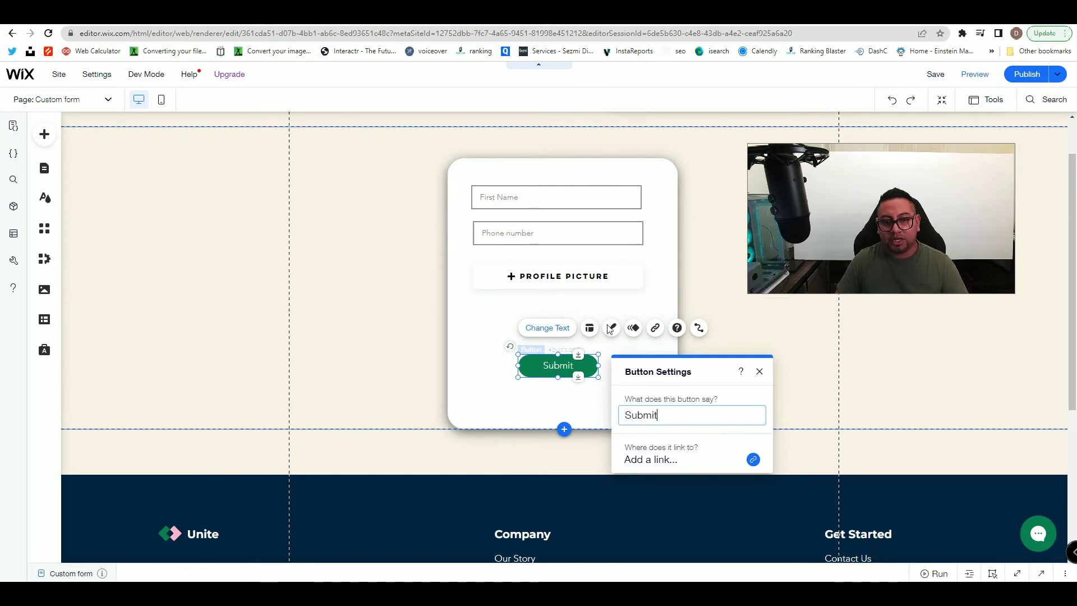
left_click(491, 327)
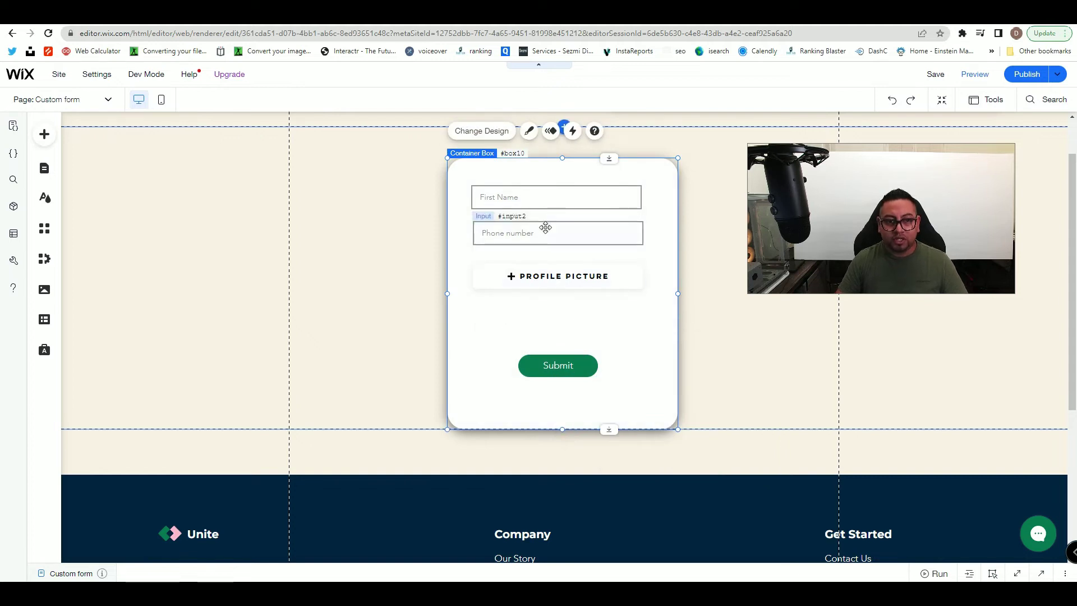
- Move the Profile picture upload button lower in the form
left_click(577, 276)
left_click_drag(601, 266, 602, 305)
left_click(558, 234)
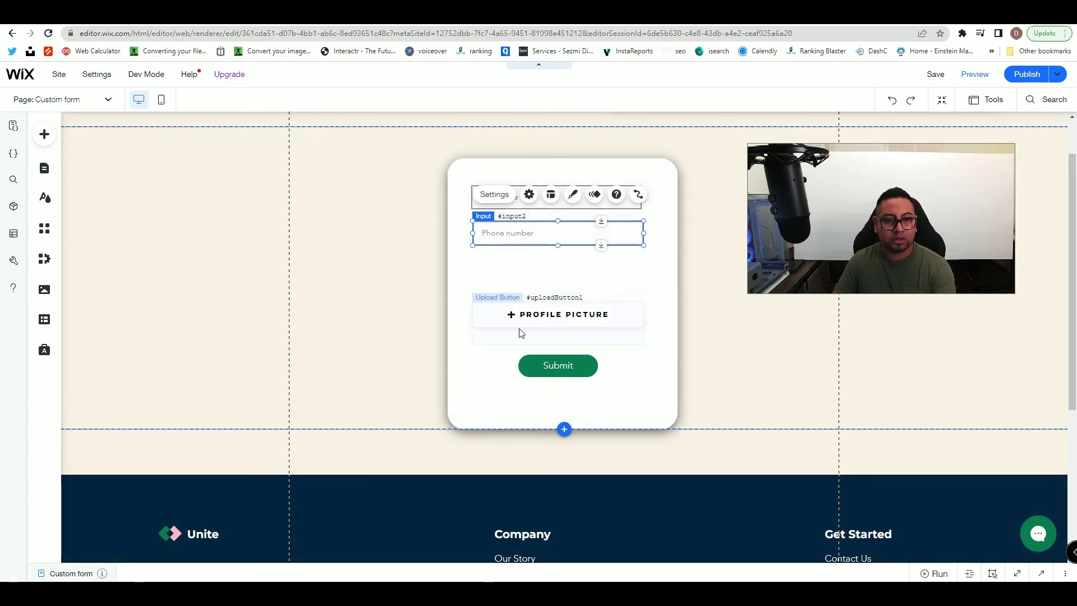
left_click(44, 137)
- Place a text input below Phone number with the placeholder 'Add description'
left_click(94, 440)
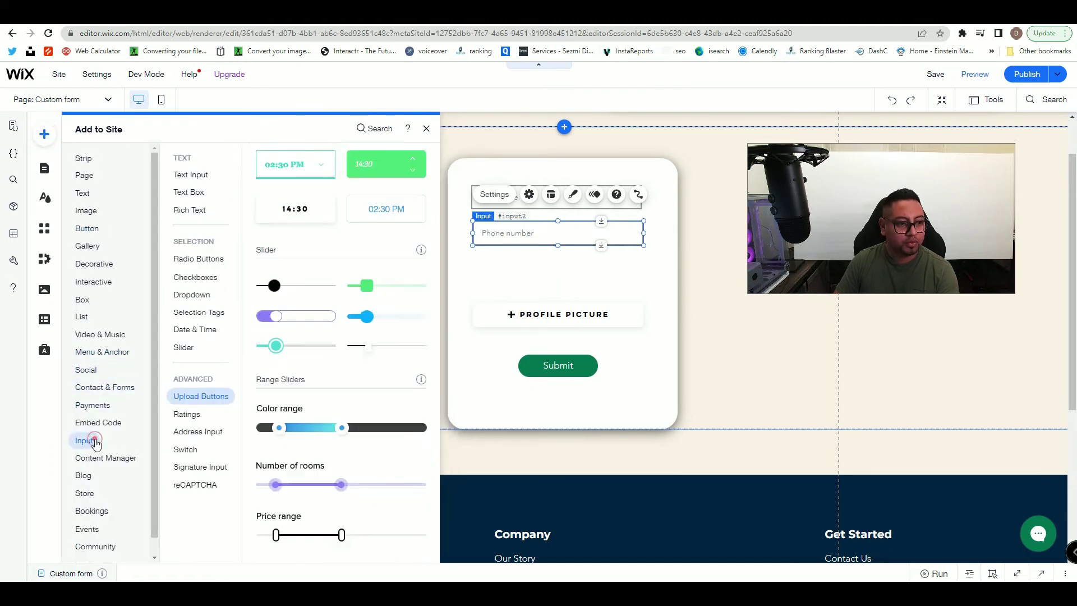
left_click(199, 176)
left_click_drag(277, 194, 526, 272)
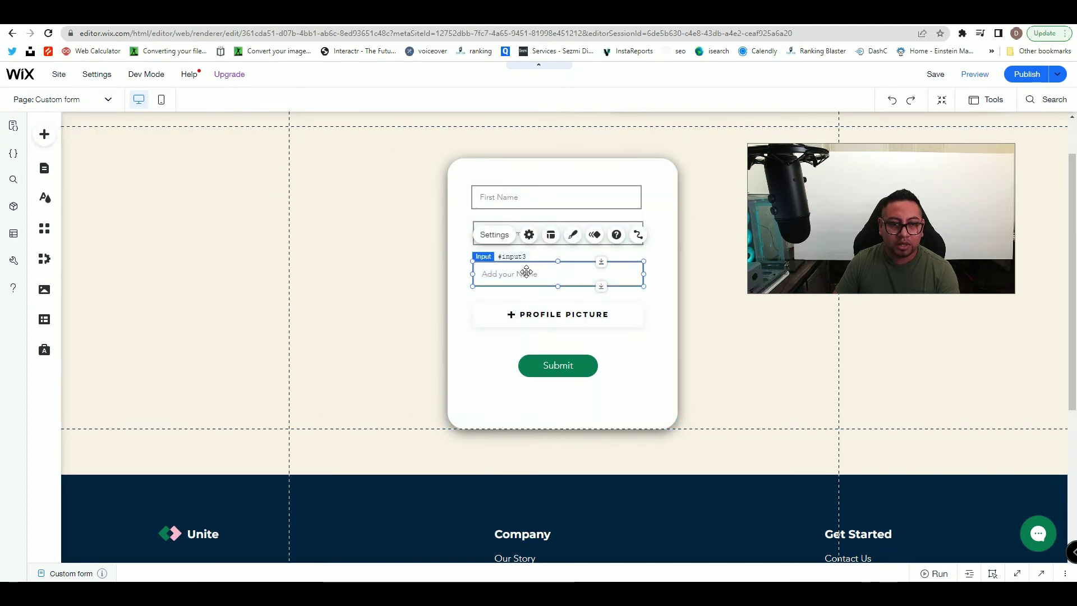
left_click(506, 238)
left_click(368, 406)
triple_click(368, 408)
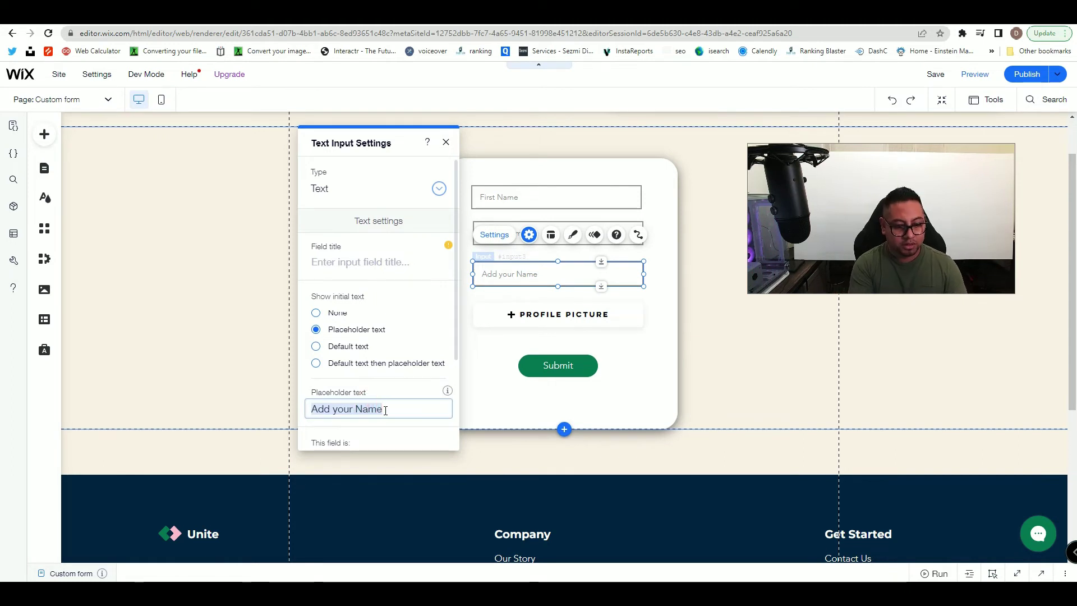
type("Add D")
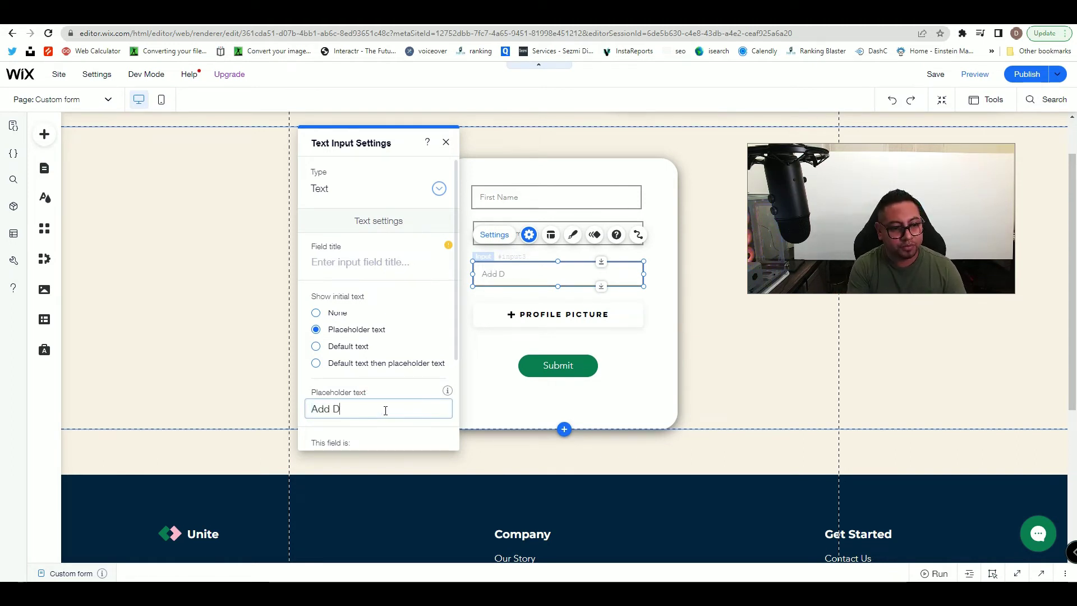
key("BackSpace")
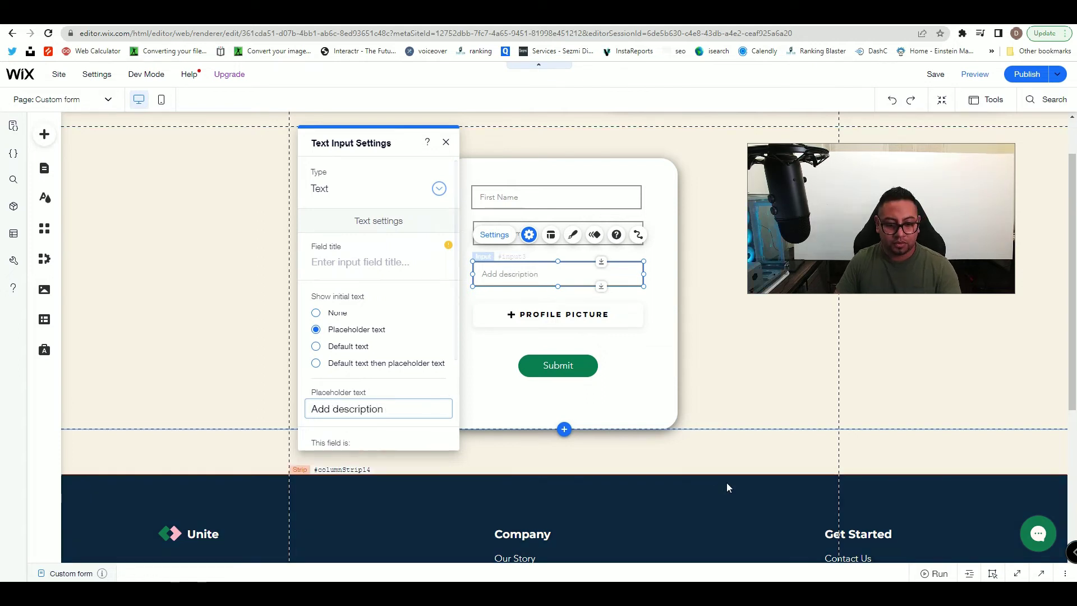
- Push the Profile picture, Submit button and description field further down
left_click(547, 312)
left_click_drag(600, 305, 601, 327)
left_click(600, 275)
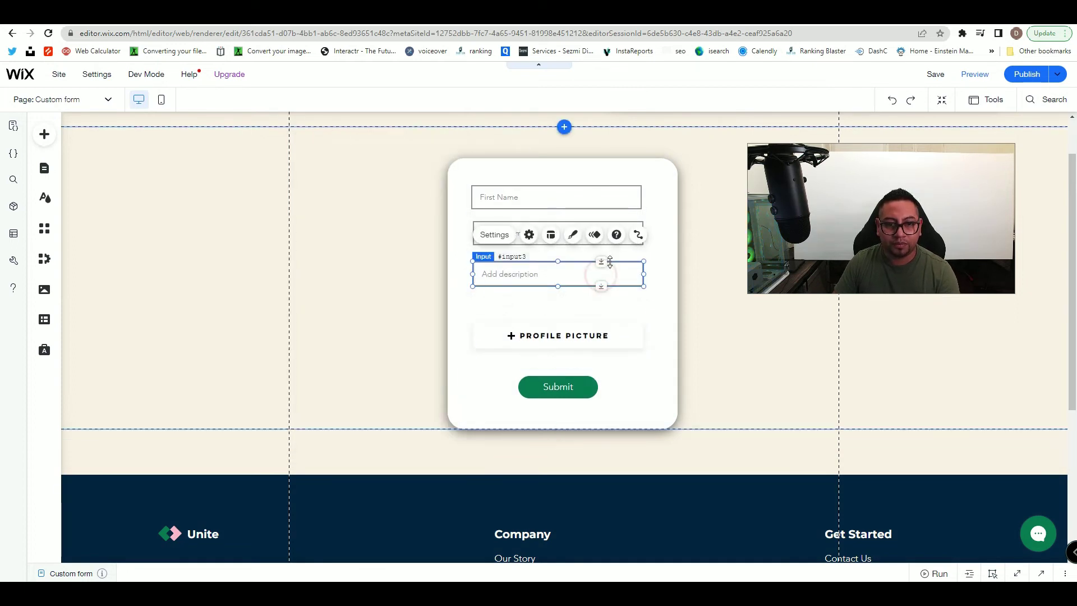
left_click_drag(604, 261, 604, 274)
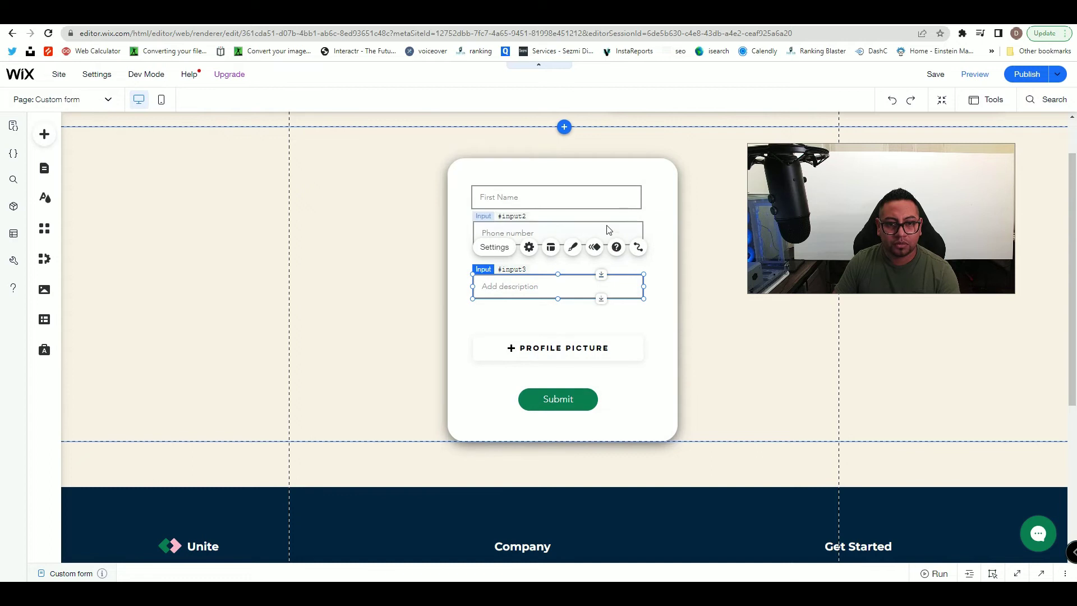
- Centre the First Name and Add description fields under Phone number, then open the code panel
left_click(599, 204)
left_click(599, 204)
left_click_drag(574, 197, 586, 235)
left_click_drag(583, 286, 586, 276)
left_click_drag(579, 340, 585, 308)
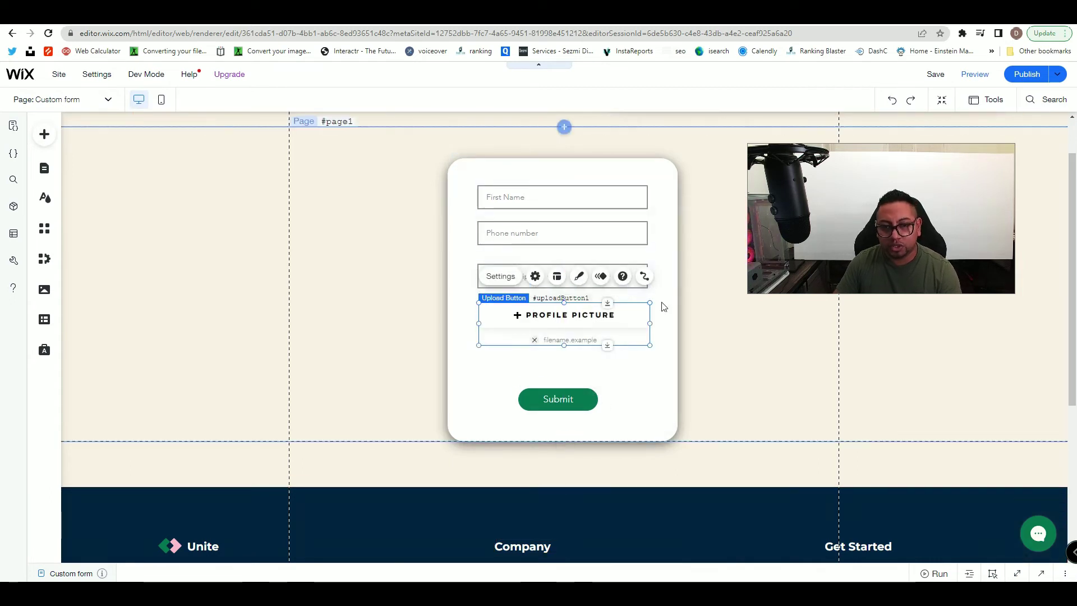
left_click(1042, 573)
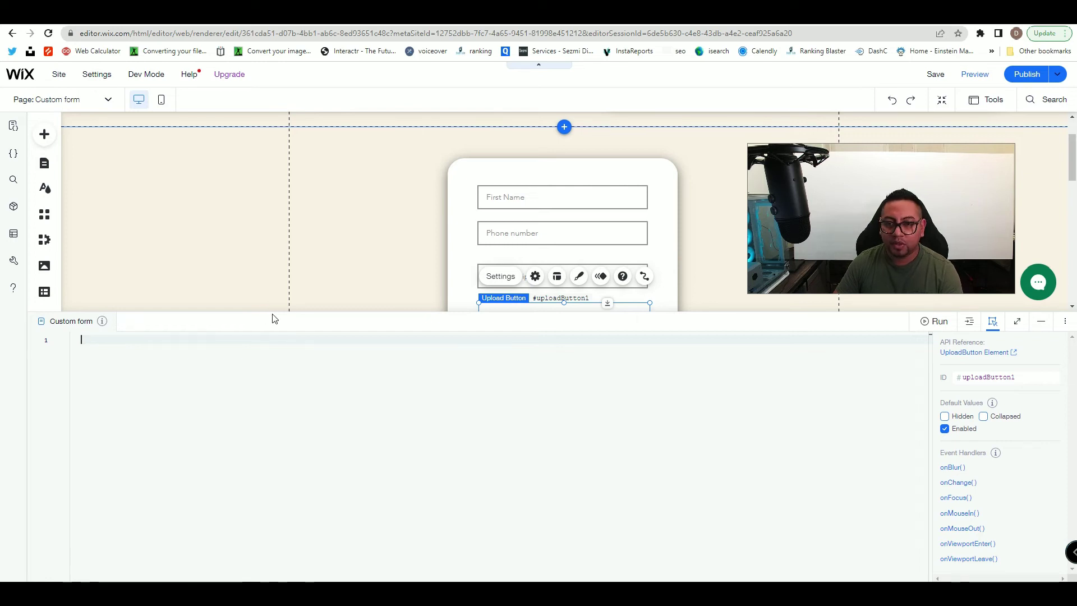
- Check the First Name field's ID and select the Add description field
left_click(525, 195)
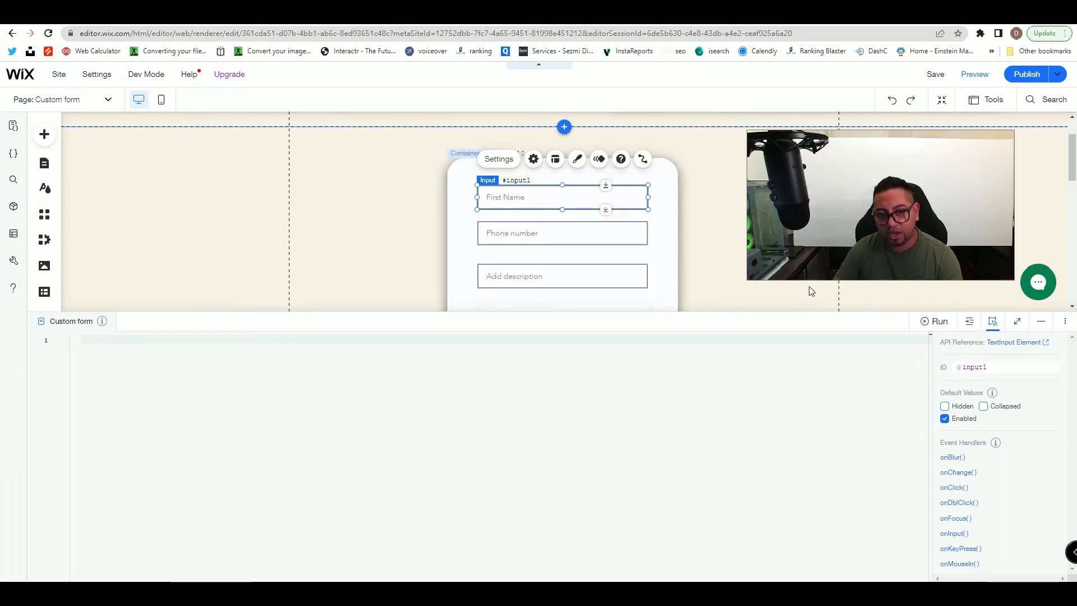
left_click(990, 368)
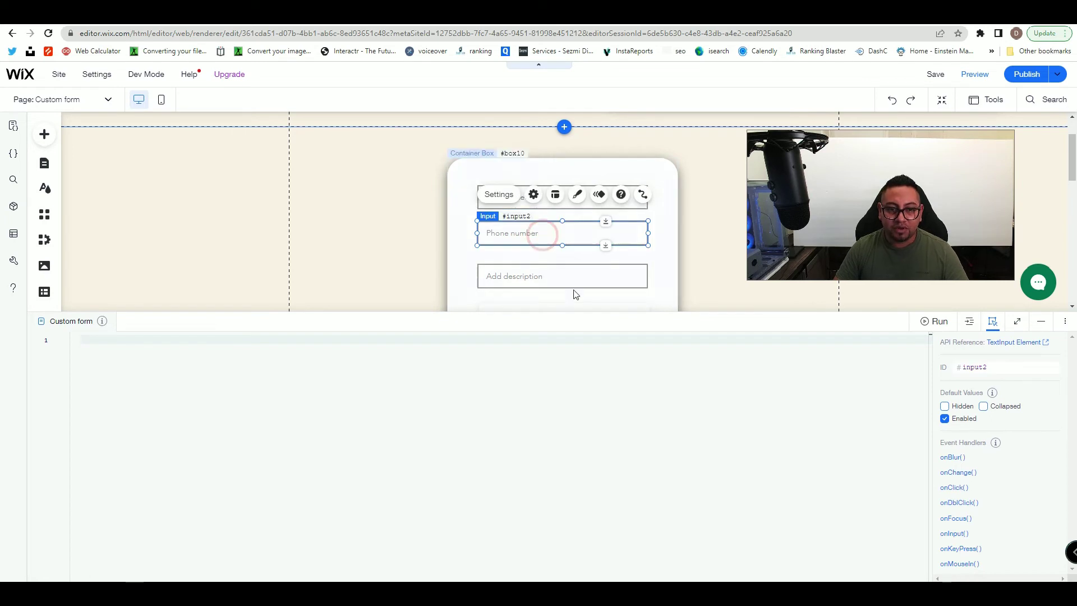
left_click(594, 273)
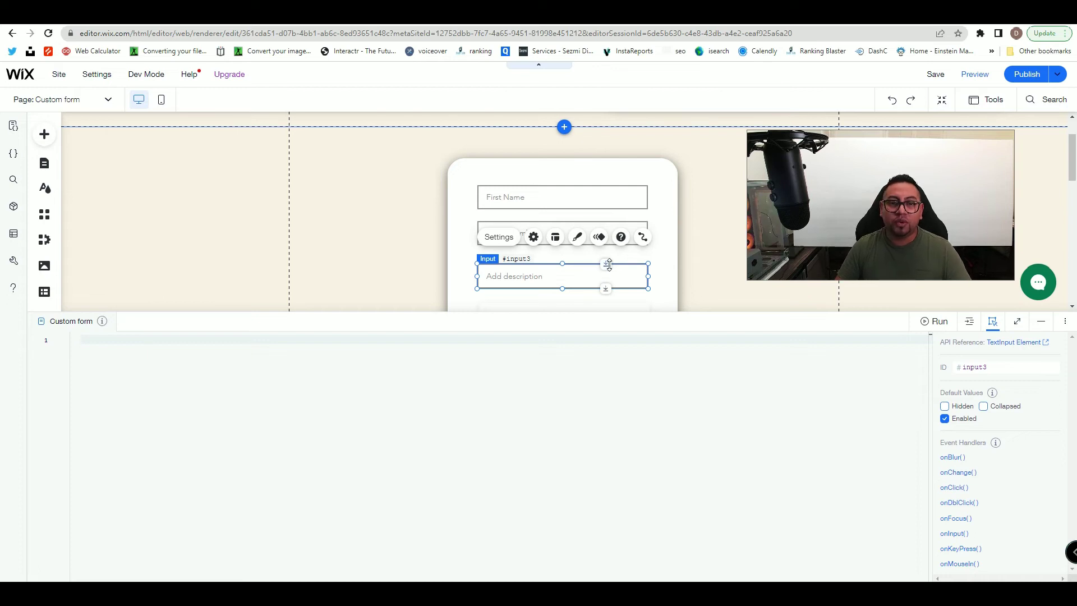
left_click(593, 234)
scroll(591, 235, "down", 1)
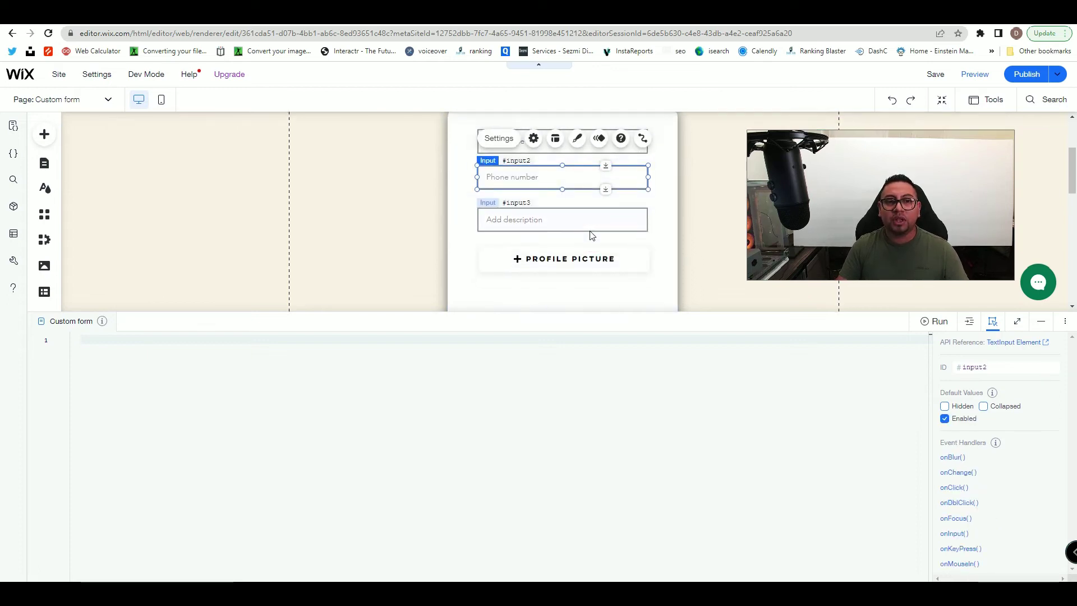
left_click(569, 223)
scroll(567, 221, "up", 2)
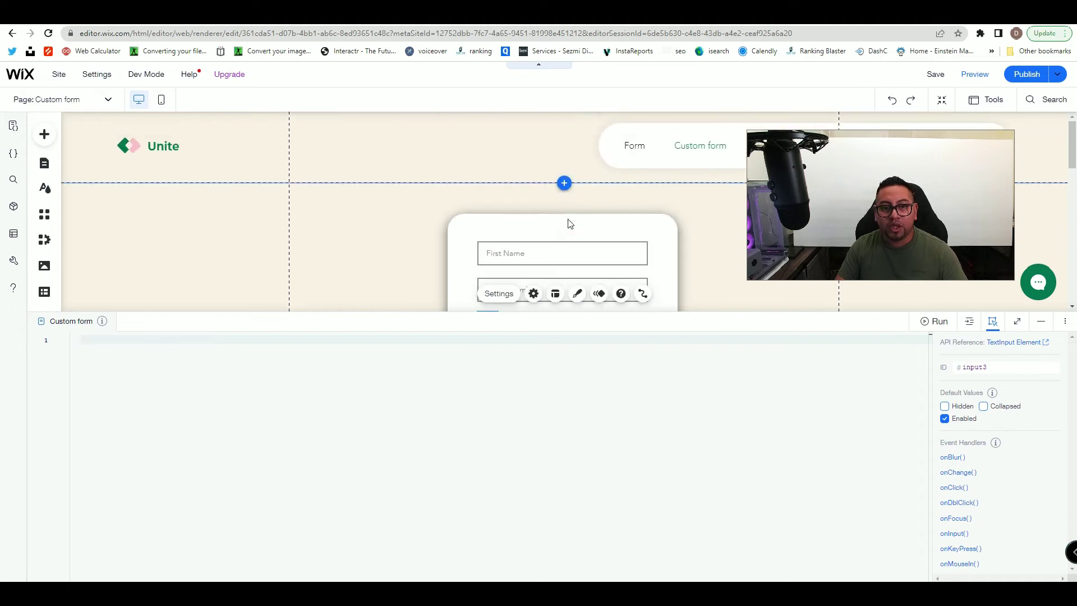
scroll(569, 224, "down", 1)
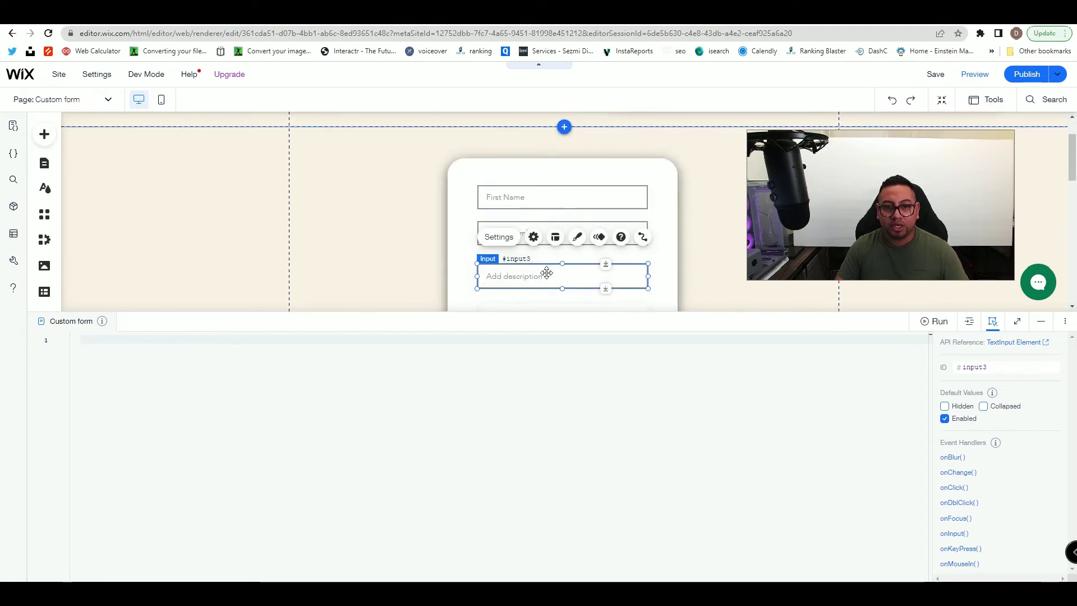
- Rename the description input's ID to 'description' and set it collapsed by default
left_click(1011, 369)
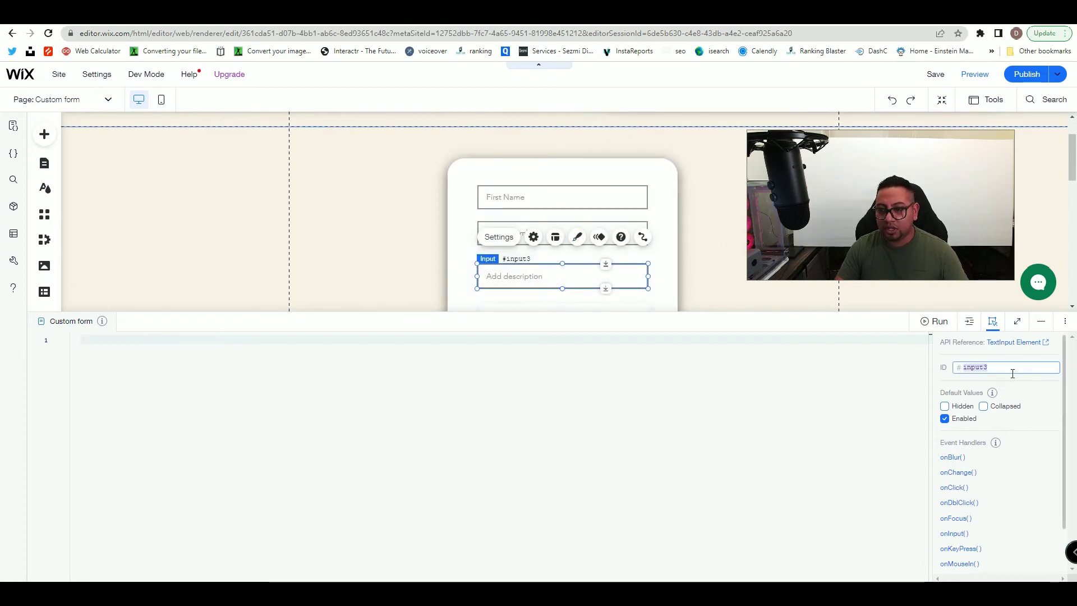
type("description")
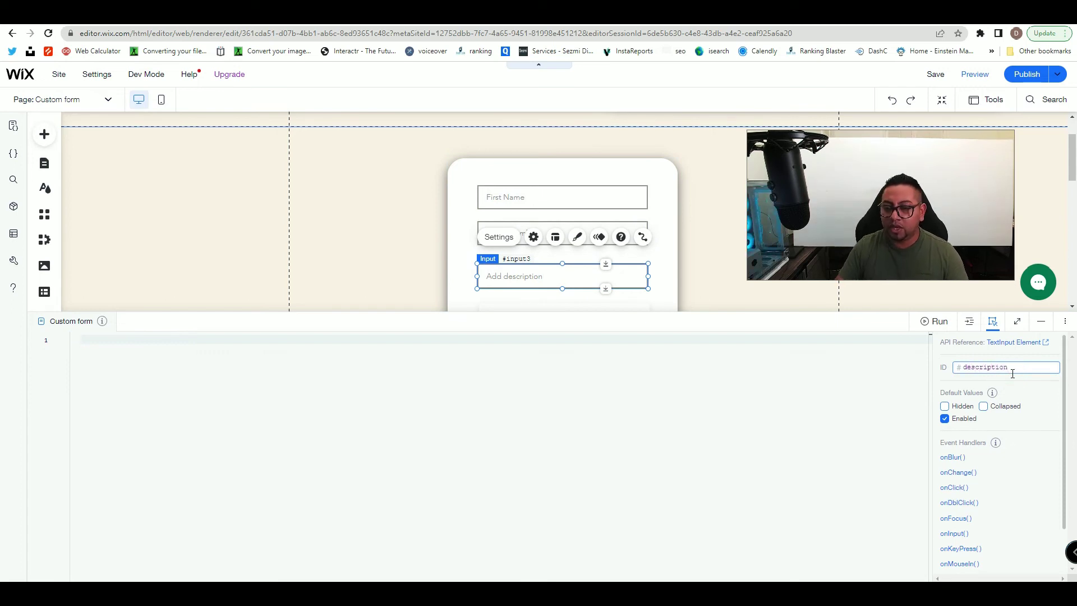
left_click(984, 407)
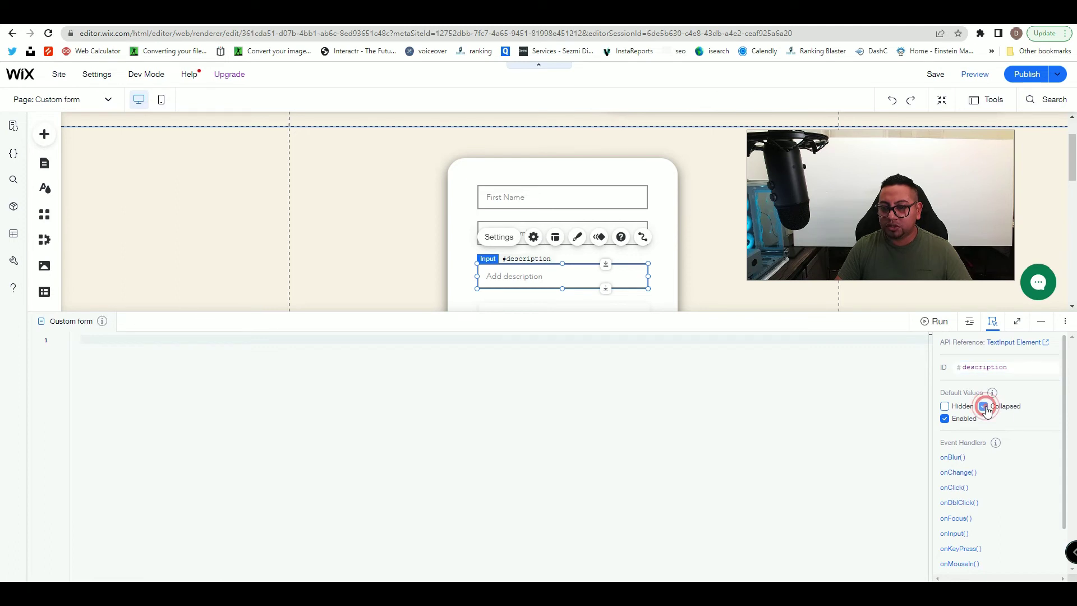
left_click(656, 264)
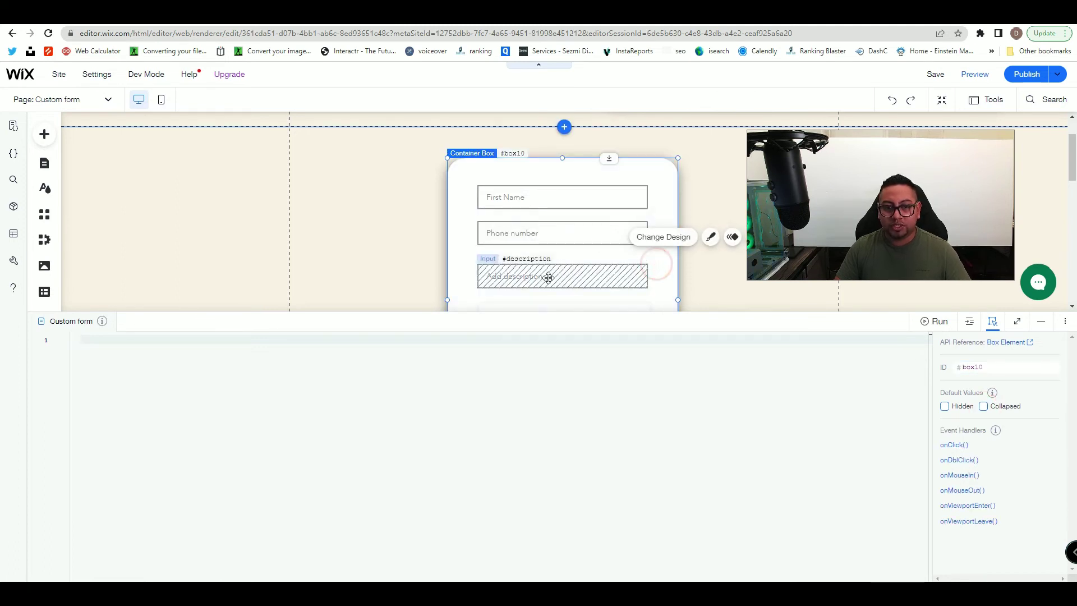
scroll(547, 272, "down", 1)
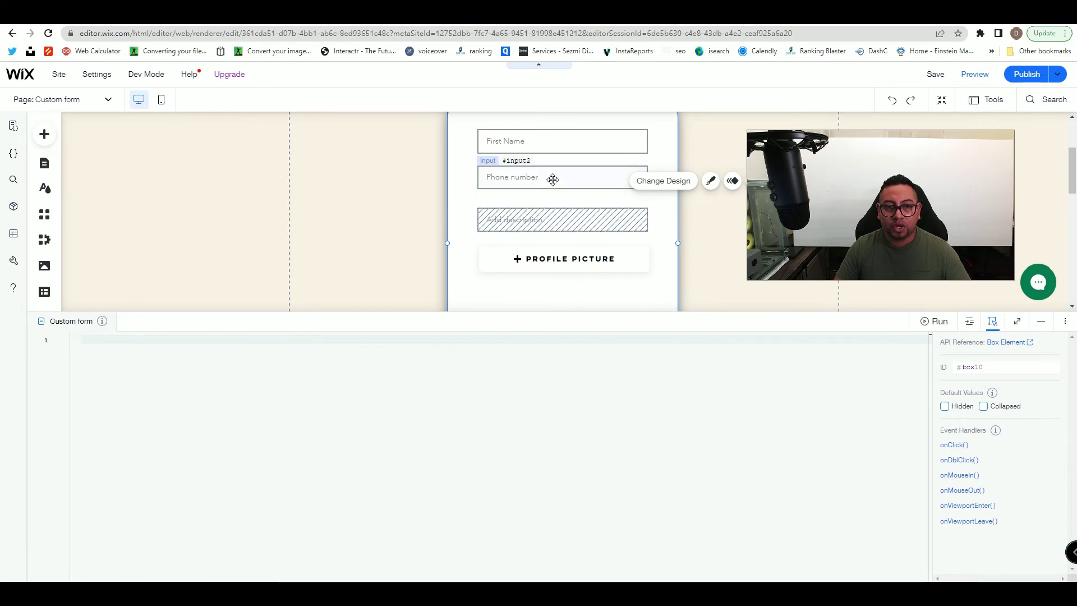
- Set the Phone number input's ID to 'phoneNumber' and add an onKeyPress handler
left_click(553, 179)
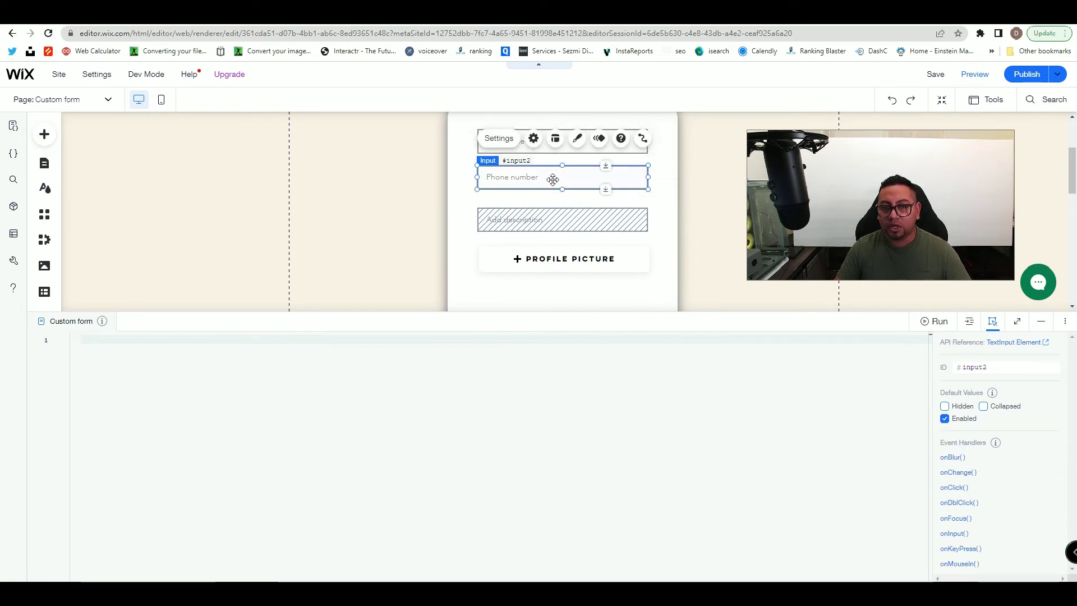
left_click(1004, 367)
type("phoneNumber")
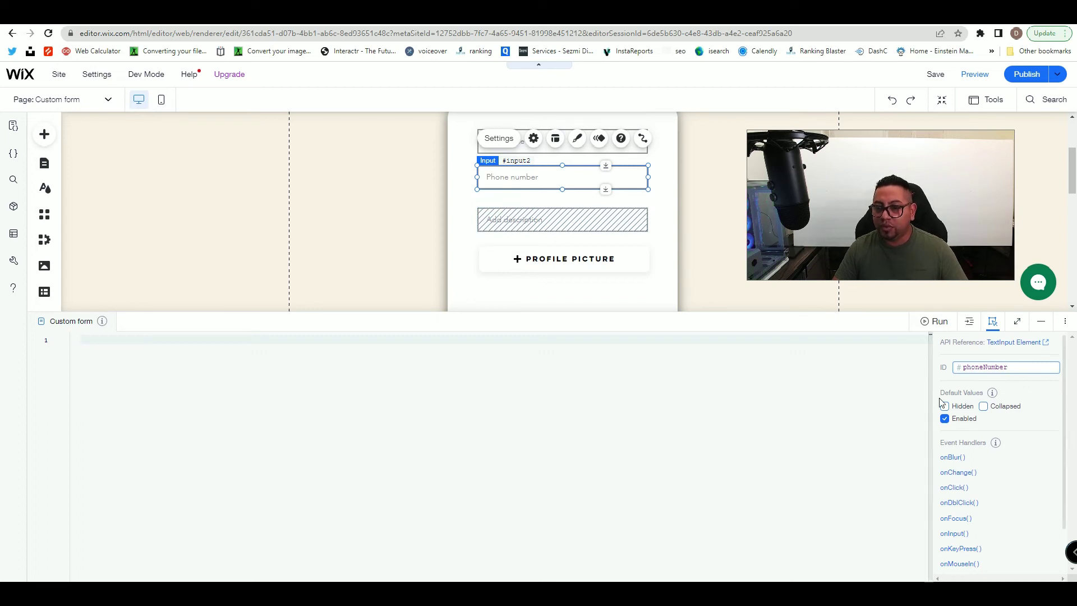
scroll(965, 490, "down", 1)
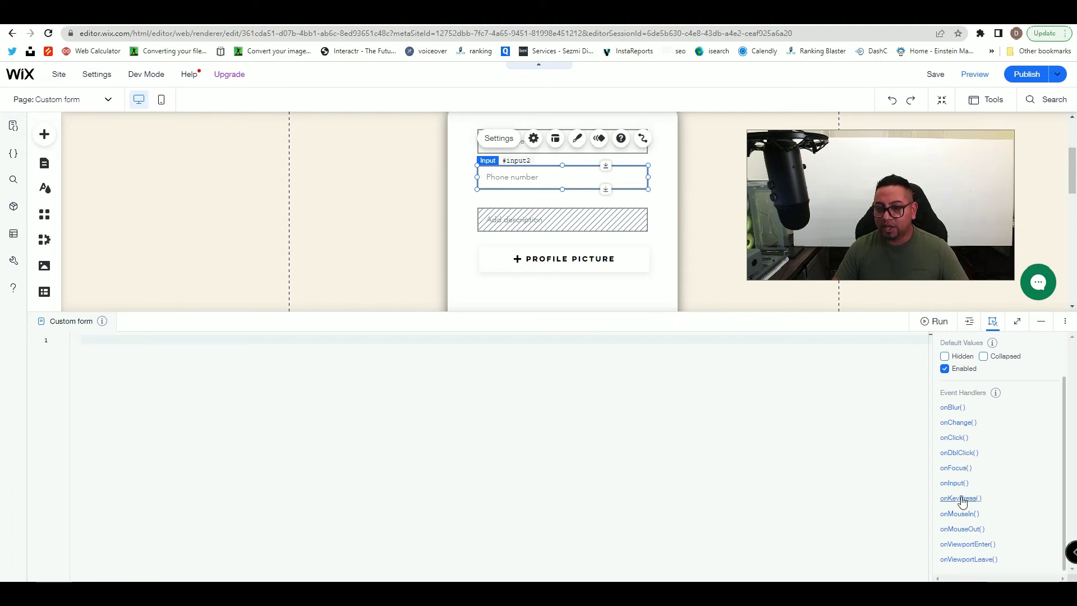
left_click(960, 498)
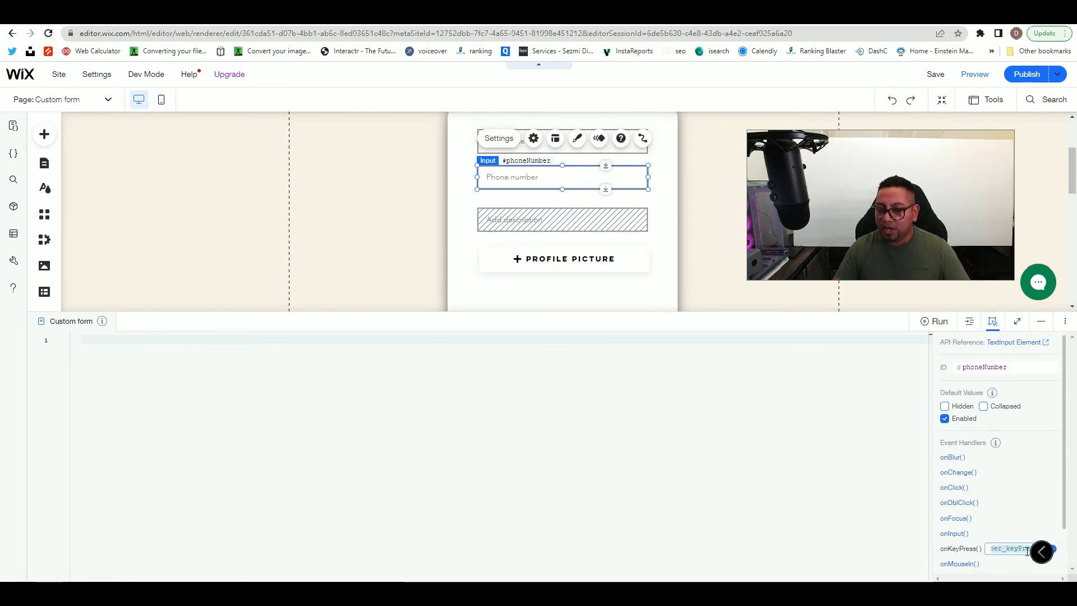
- Create phoneNumber_keyPress, delete its boilerplate comments, and type a description expand() call
left_click(1052, 549)
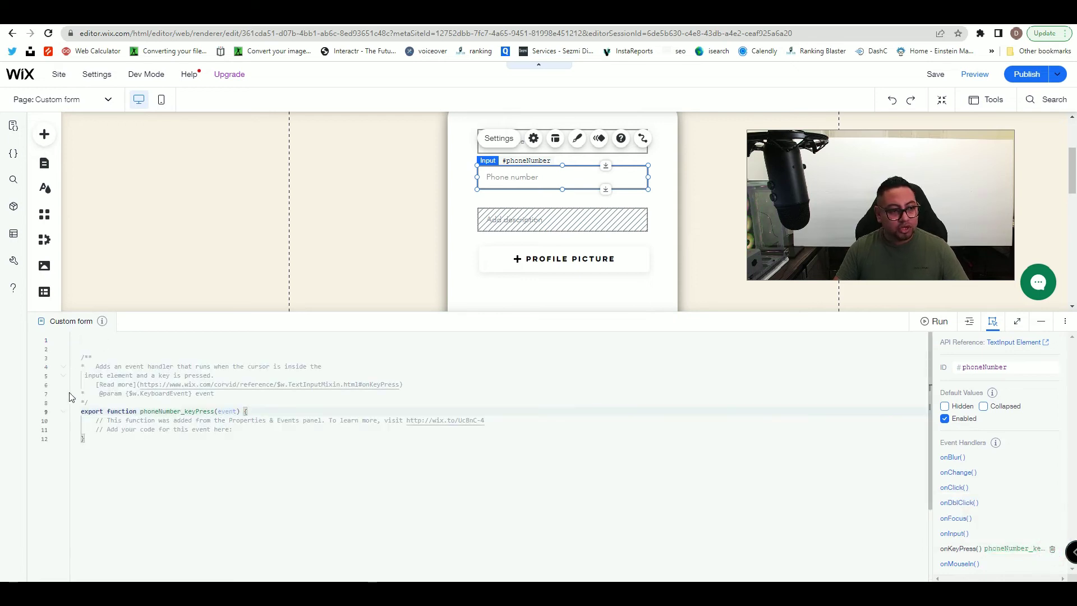
left_click_drag(87, 402, 84, 335)
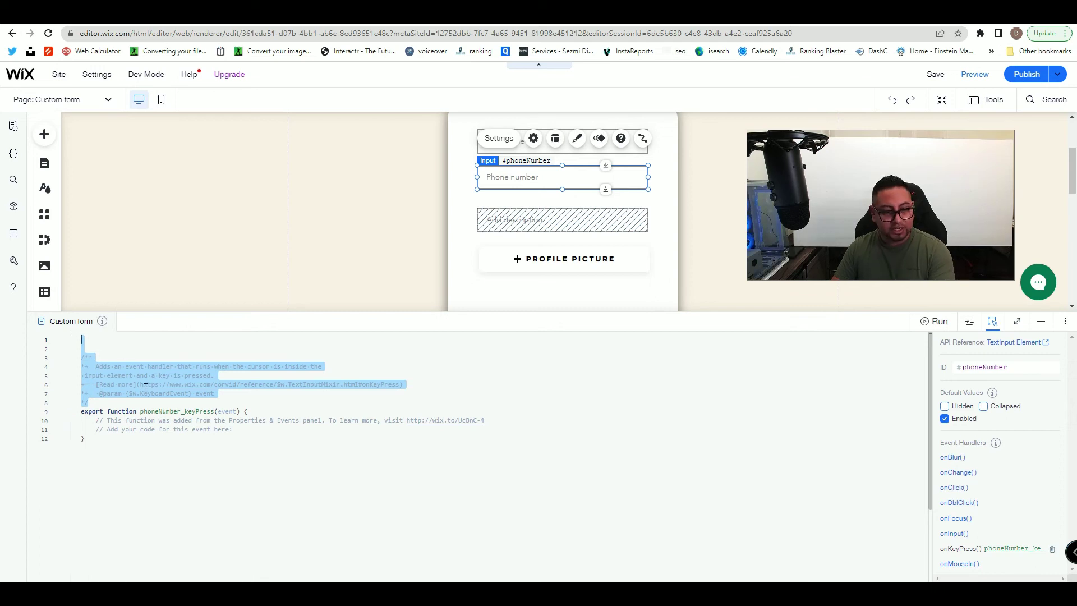
key("BackSpace")
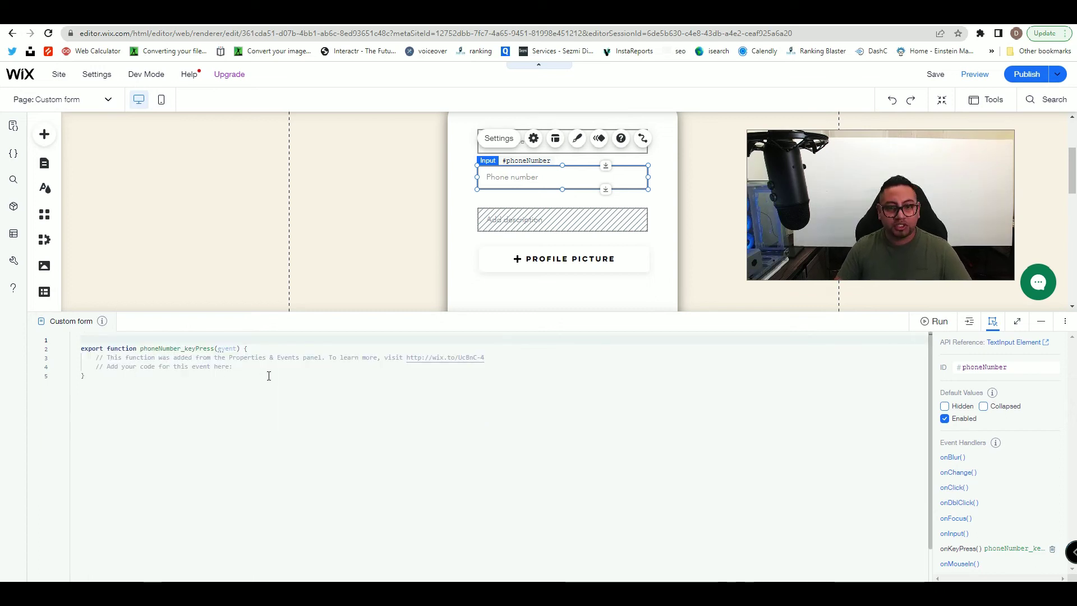
left_click_drag(253, 368, 100, 359)
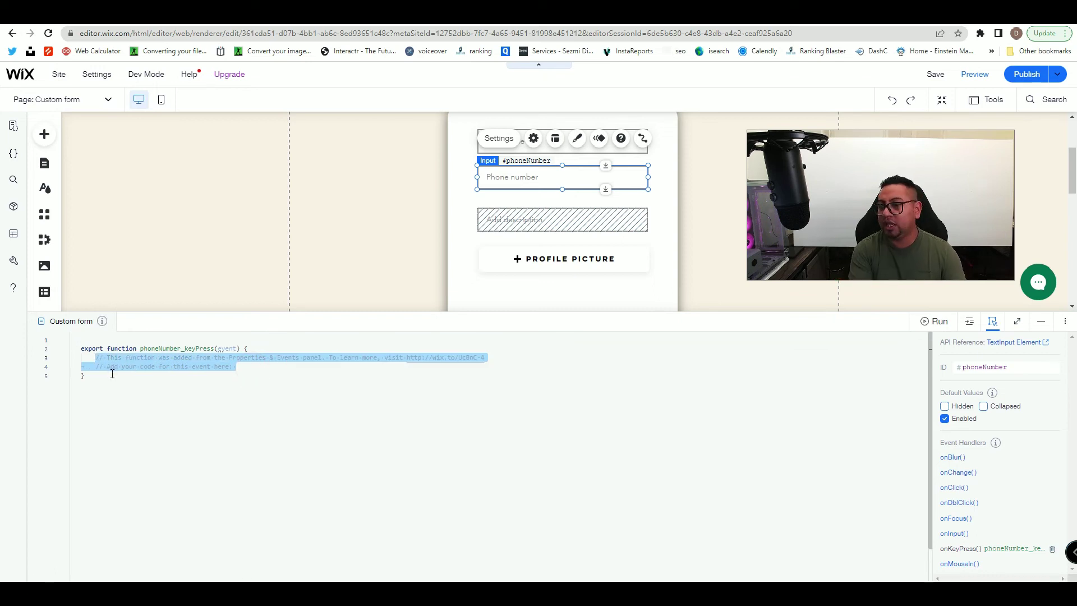
key("BackSpace")
type("$w")
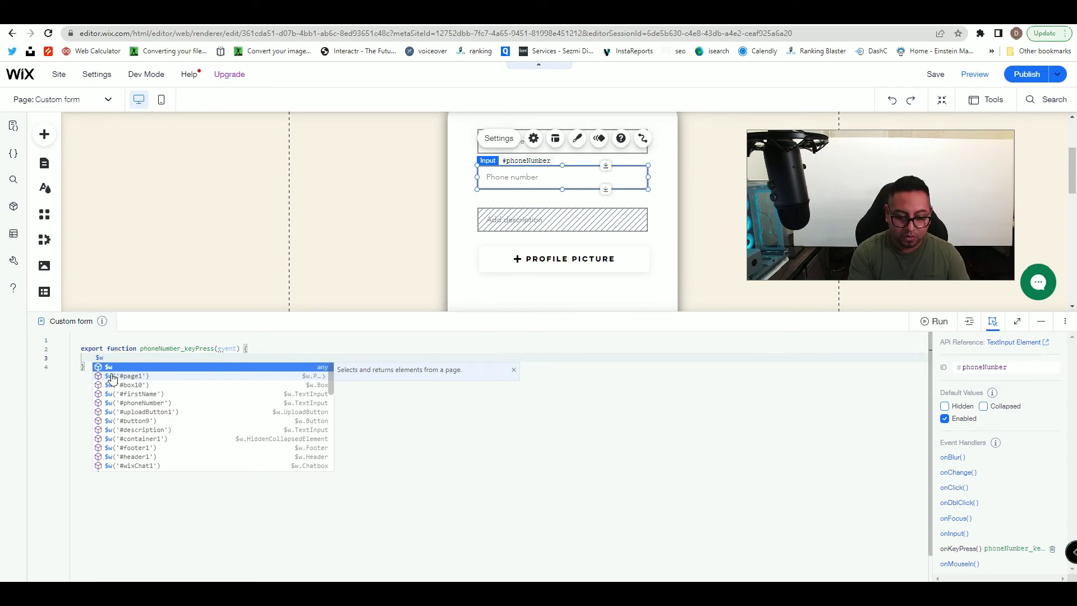
type("(")
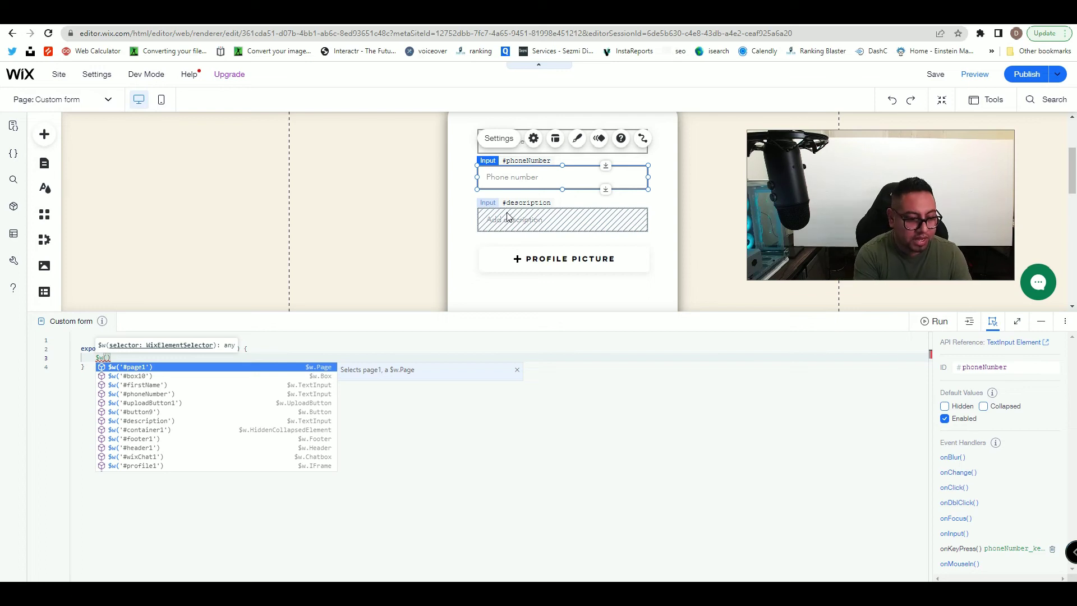
type("#")
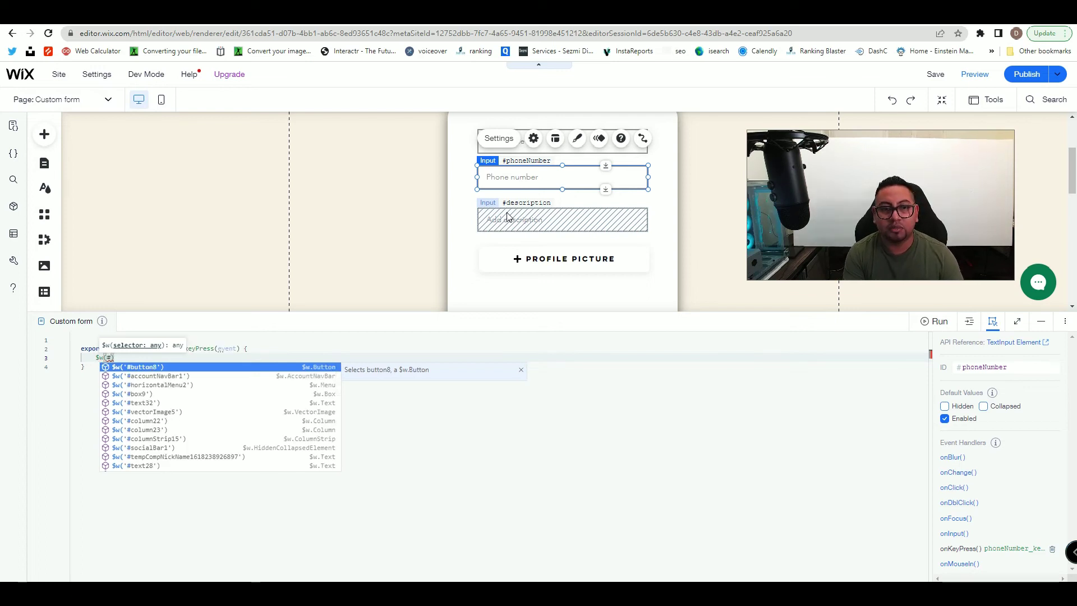
type("description")
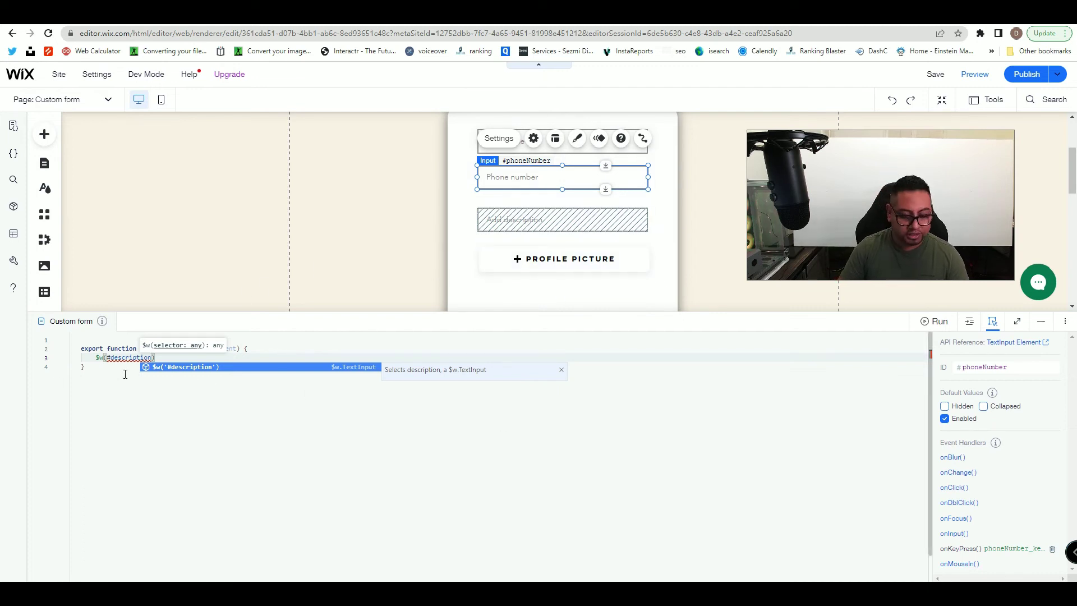
type(")")
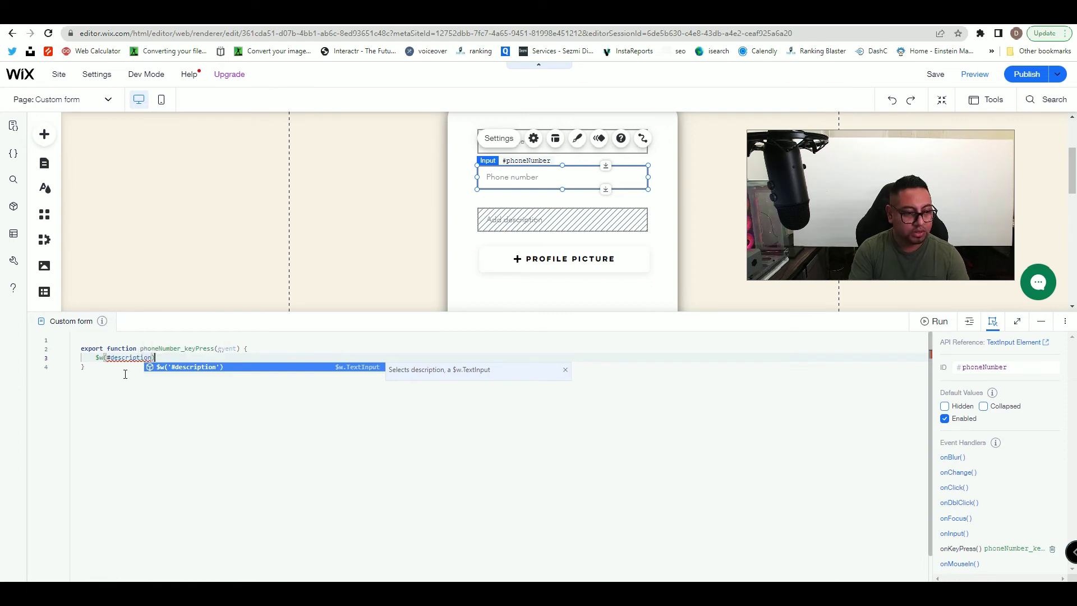
type(".expand")
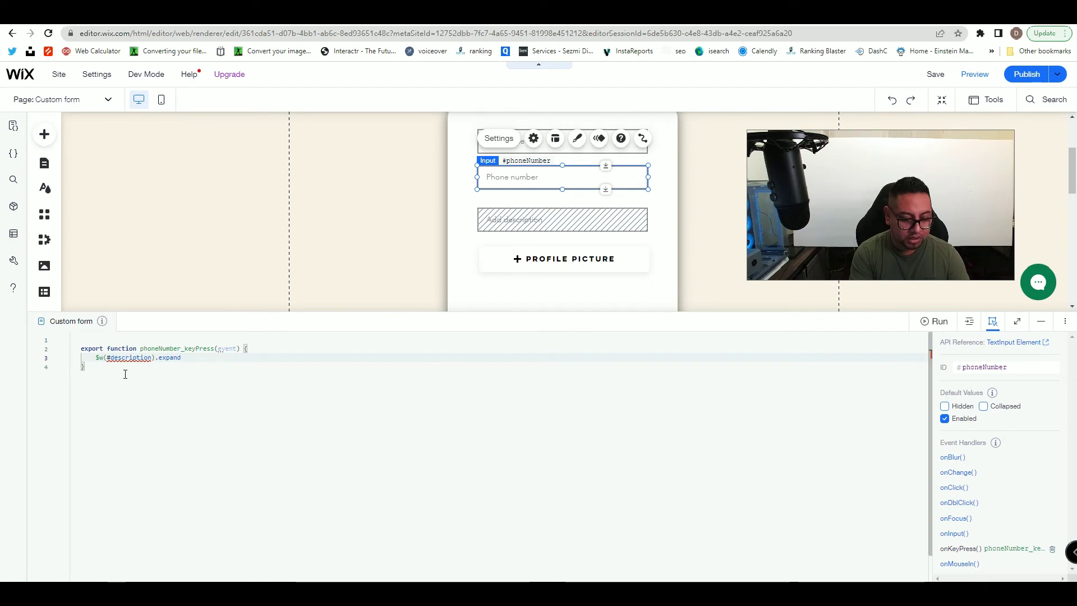
type("(")
- Fix the selector to read $w('#description').expand() with quotes and #
left_click(107, 357)
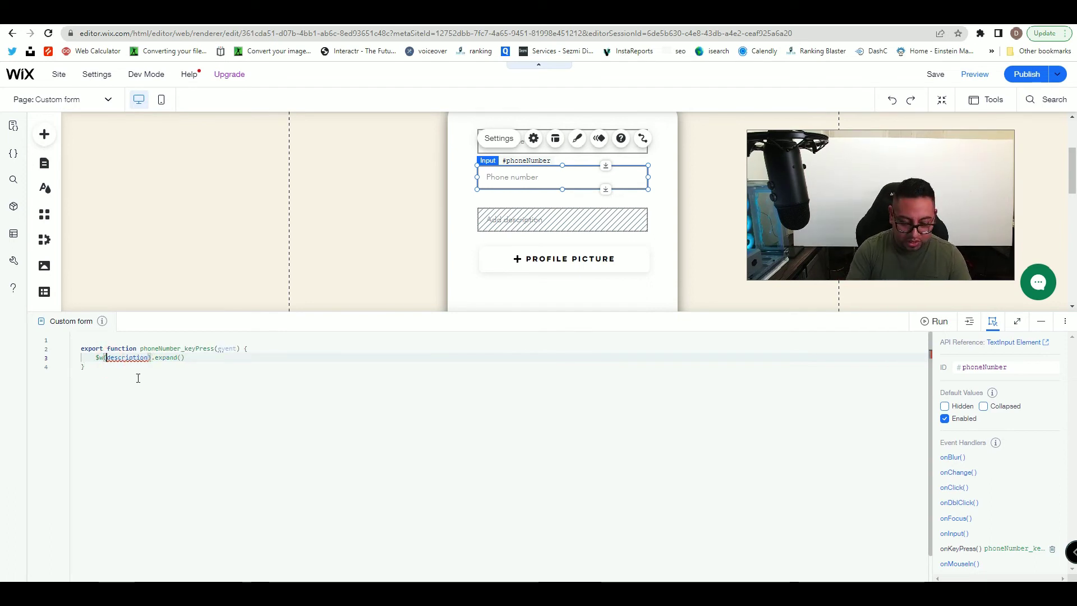
type("\"")
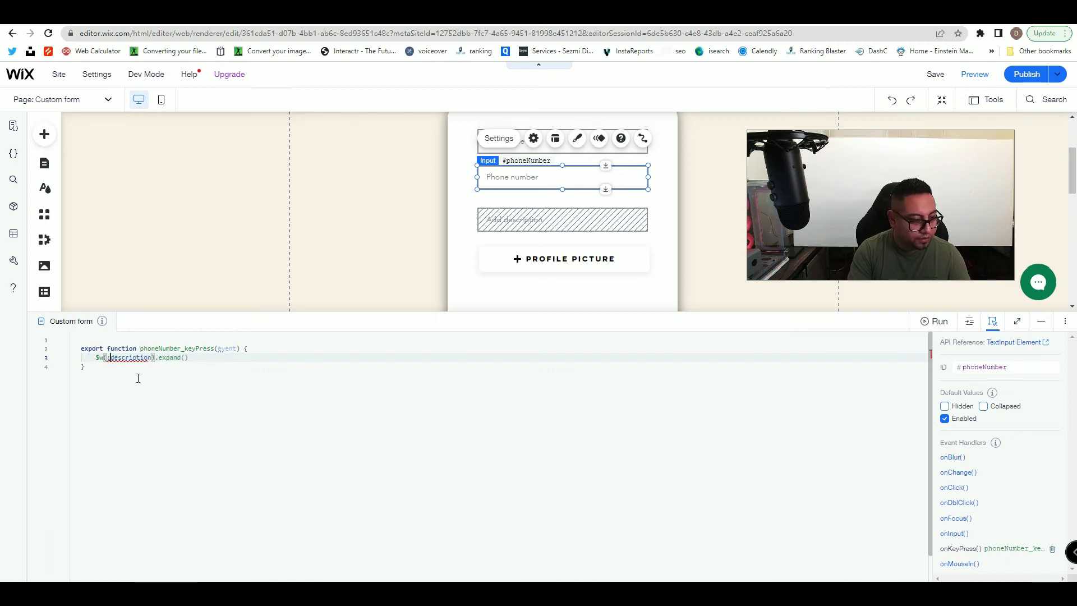
key("BackSpace")
type("'")
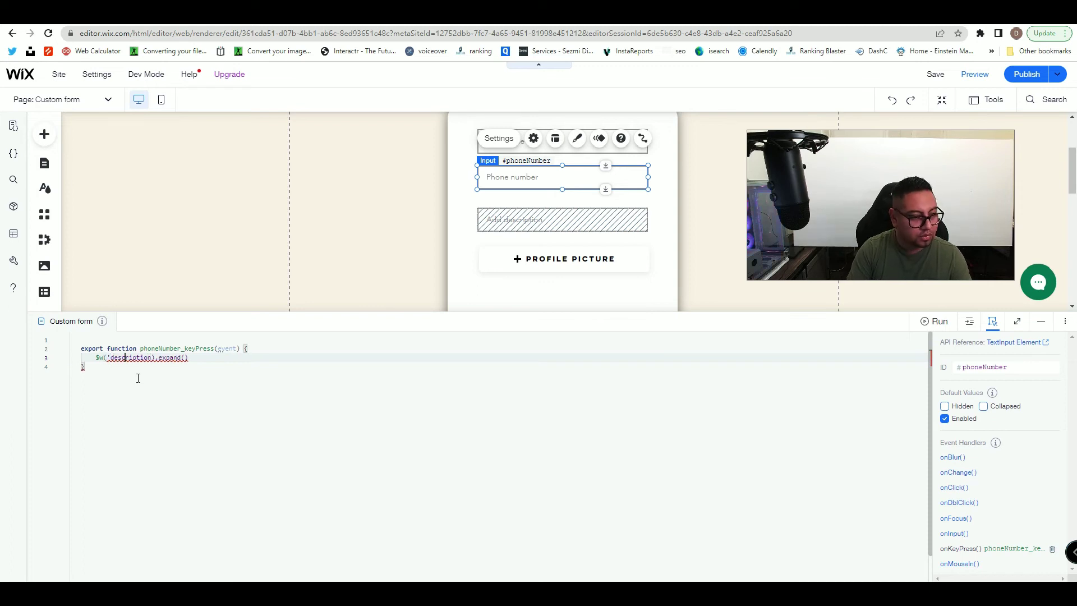
key("Right")
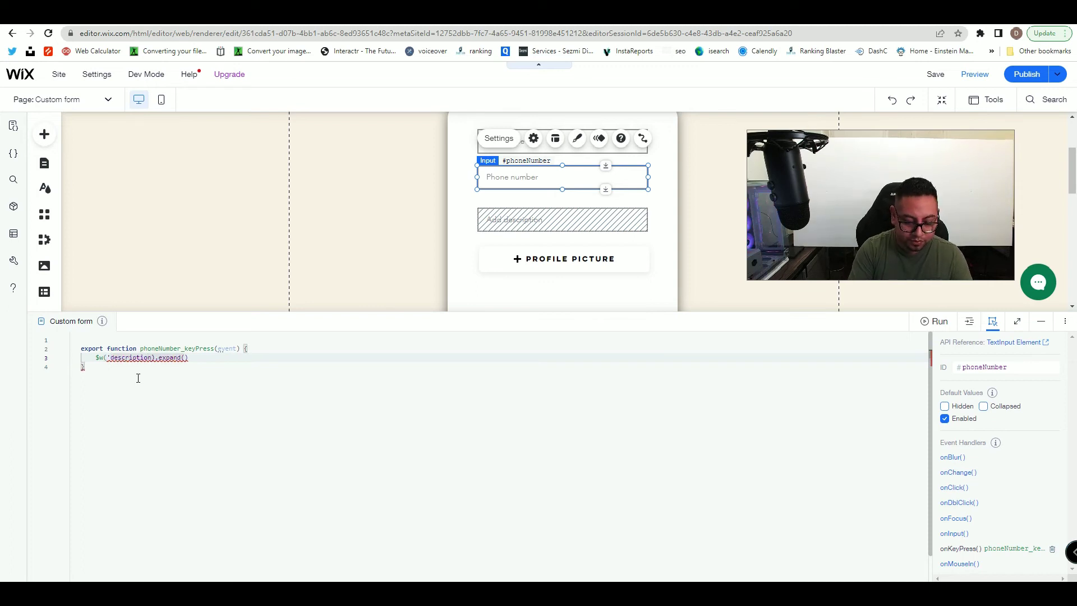
type("'")
left_click(138, 378)
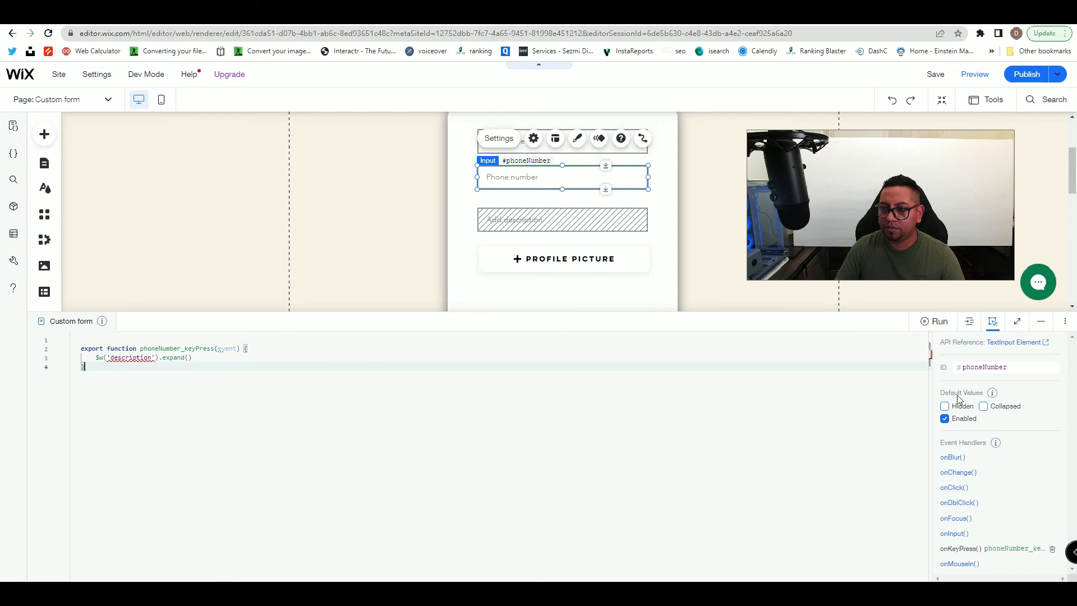
left_click(166, 406)
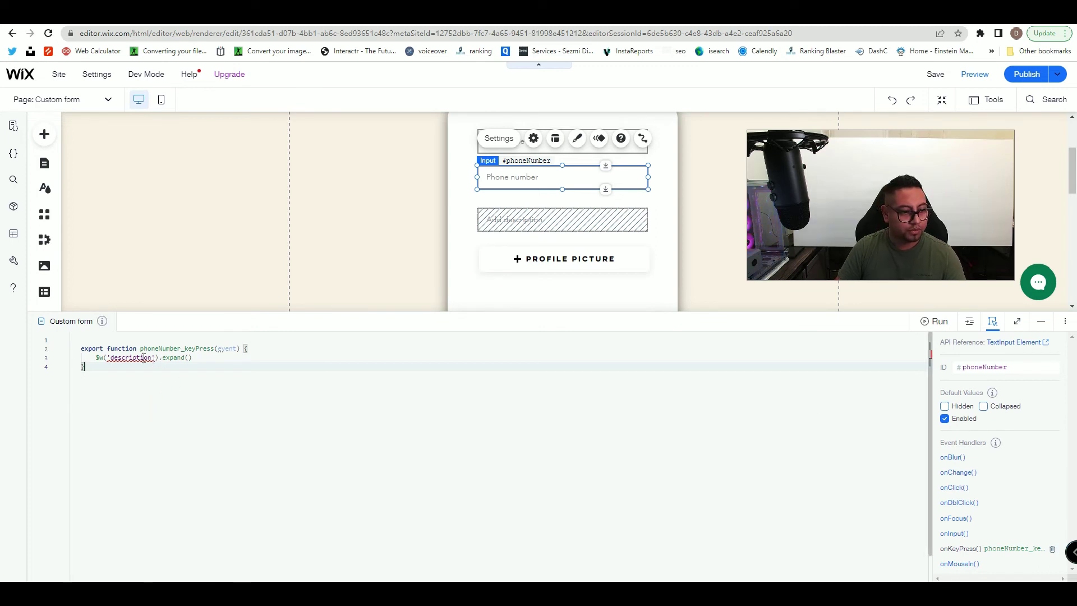
left_click(112, 359)
type("#")
left_click(191, 384)
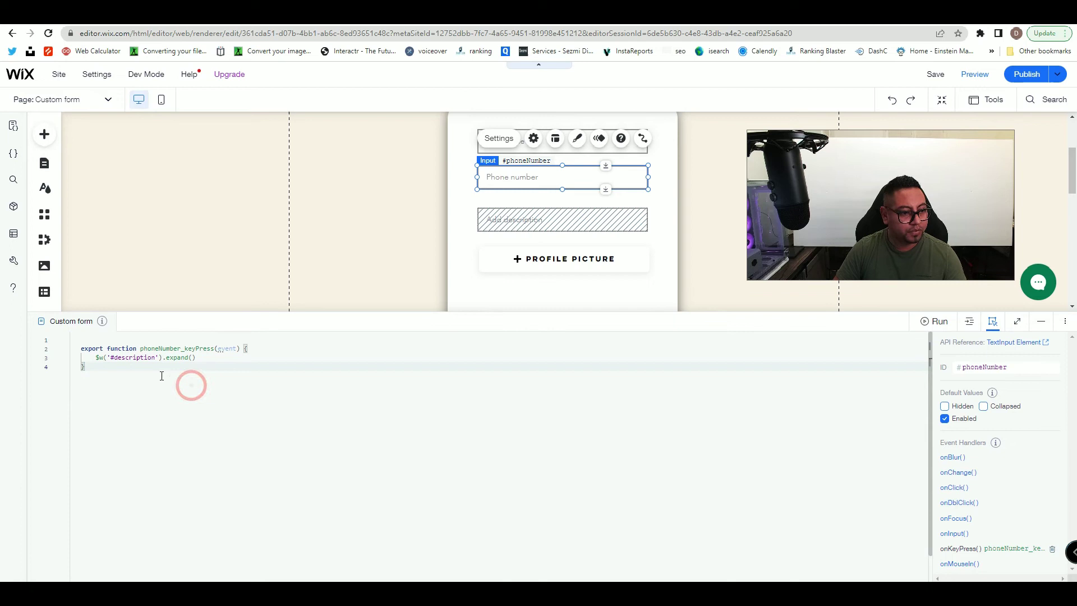
left_click(111, 357)
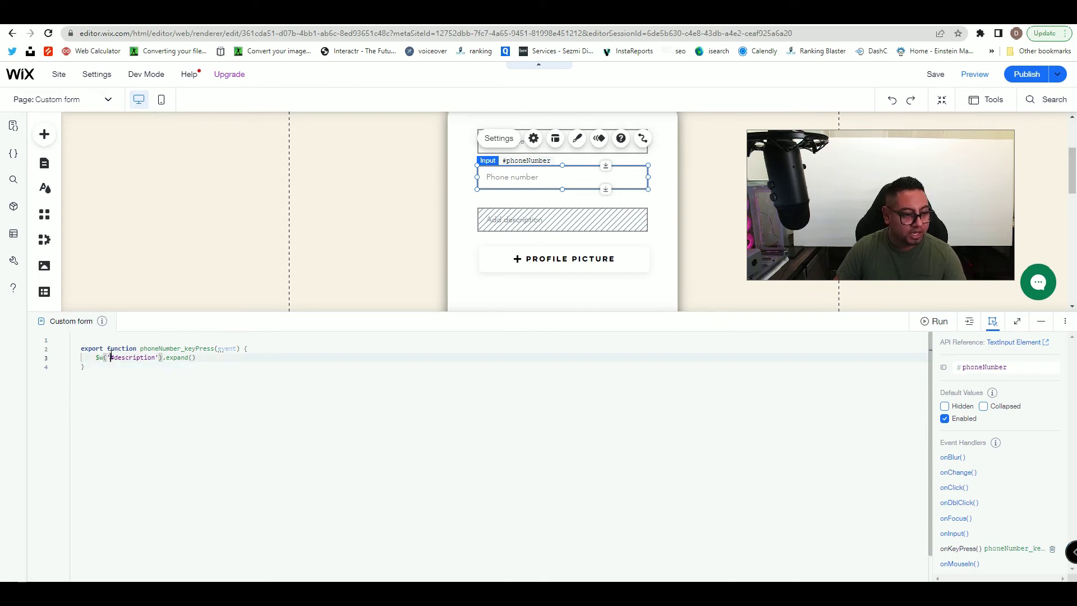
left_click(156, 357)
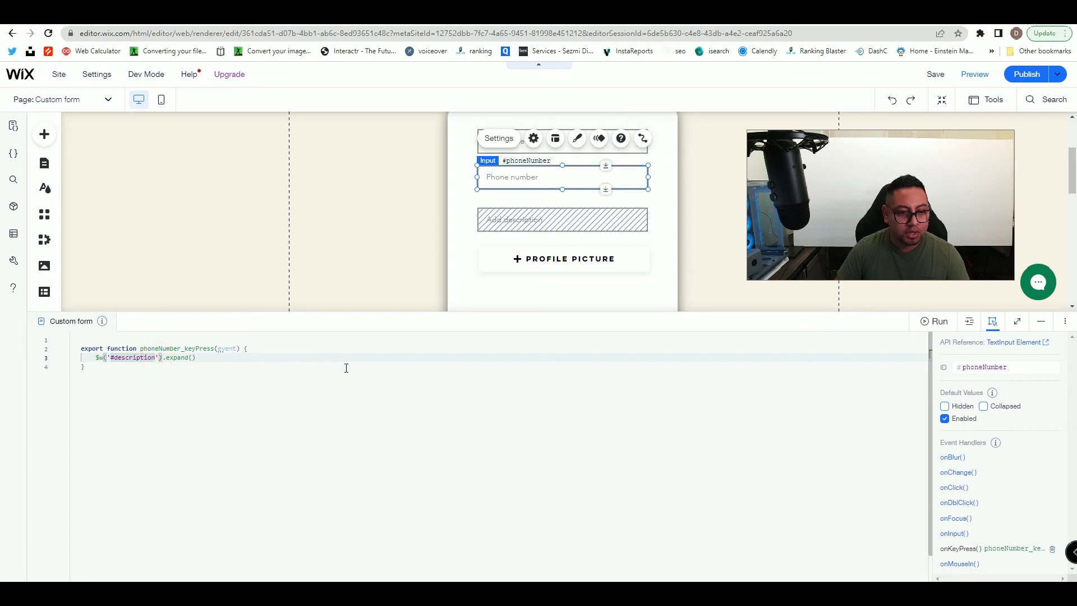
- Enlarge the browser zoom and highlight #description in the expand call
left_click(1064, 33)
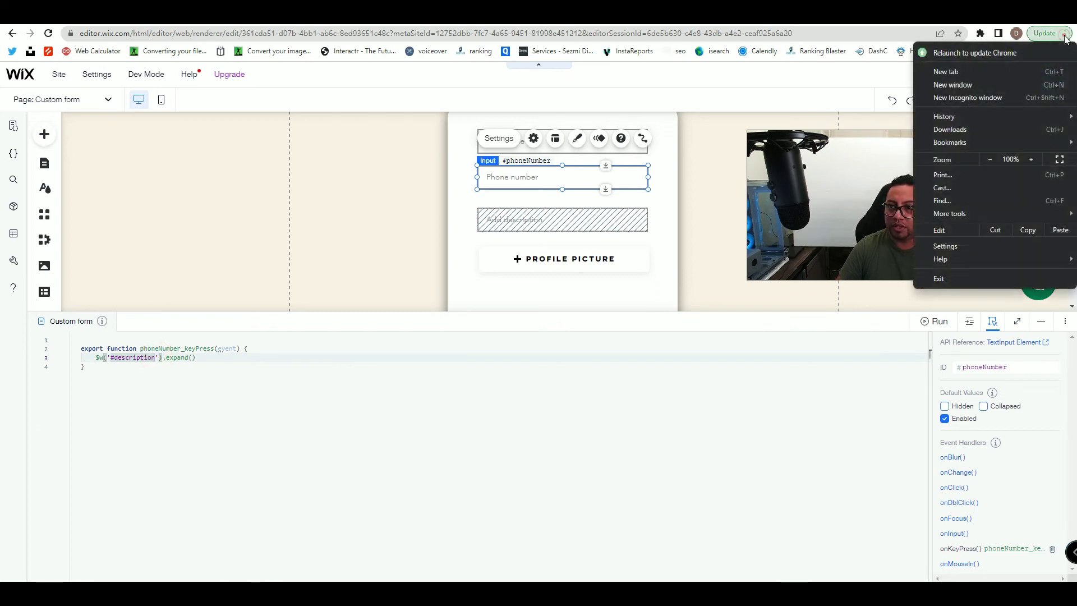
left_click(1030, 159)
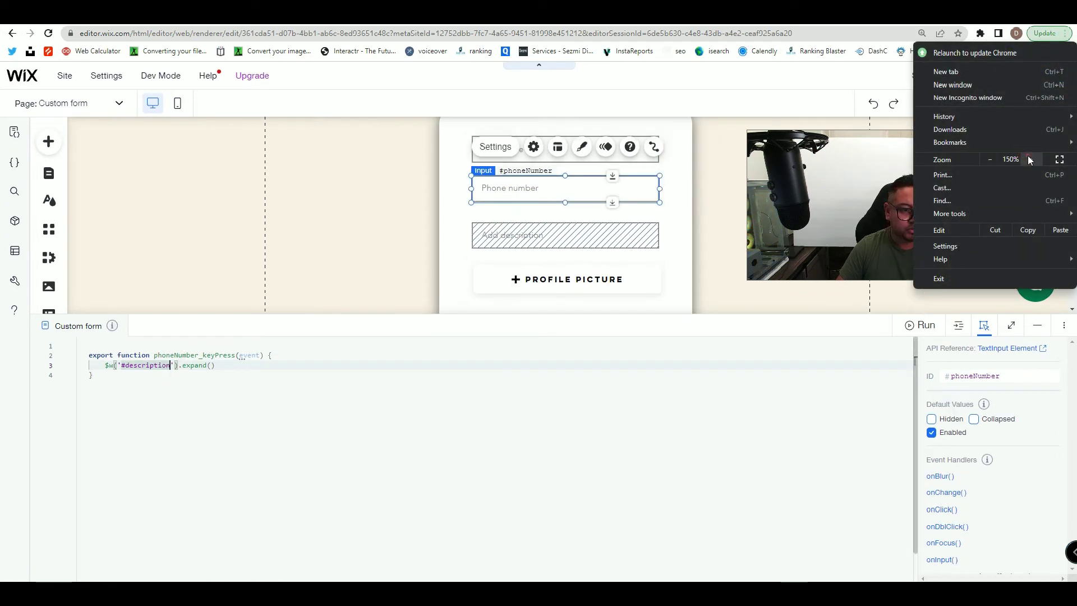
left_click(1029, 160)
left_click(1030, 159)
left_click(1029, 159)
left_click(257, 438)
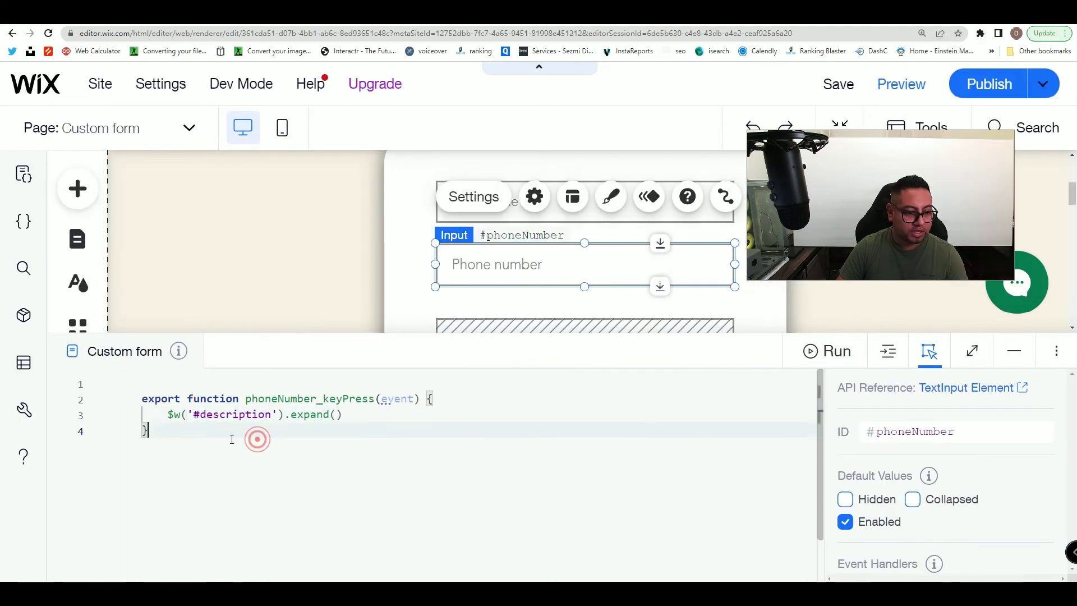
left_click(188, 416)
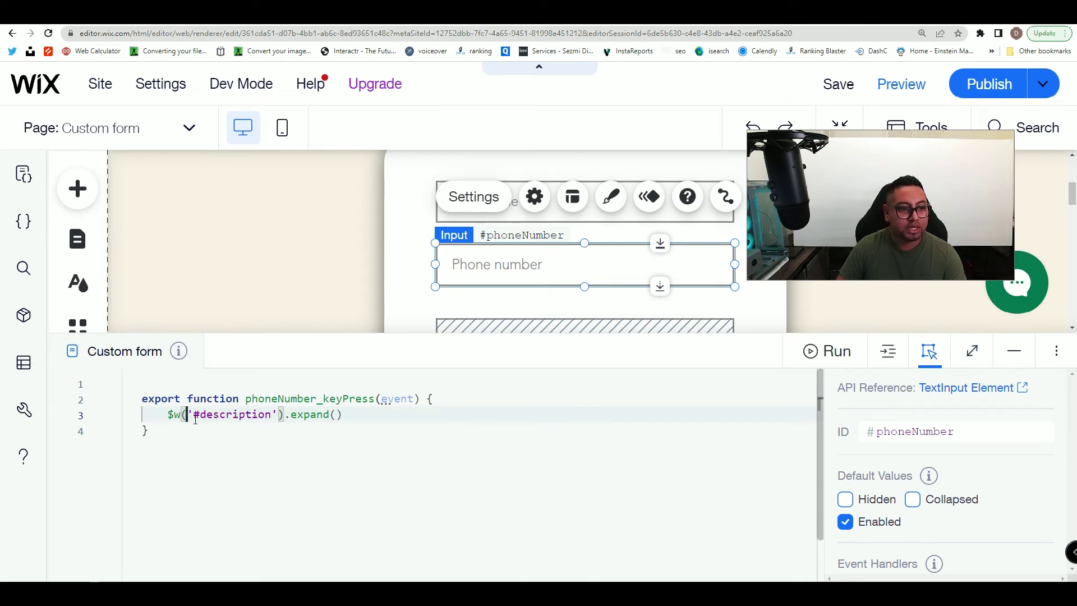
left_click_drag(191, 414, 273, 415)
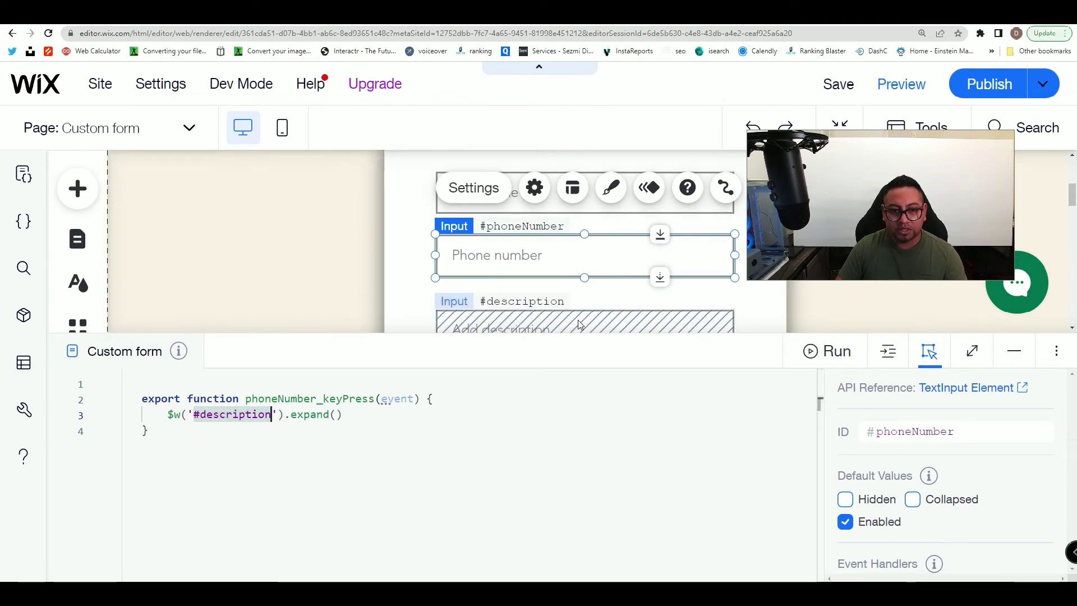
scroll(550, 283, "down", 1)
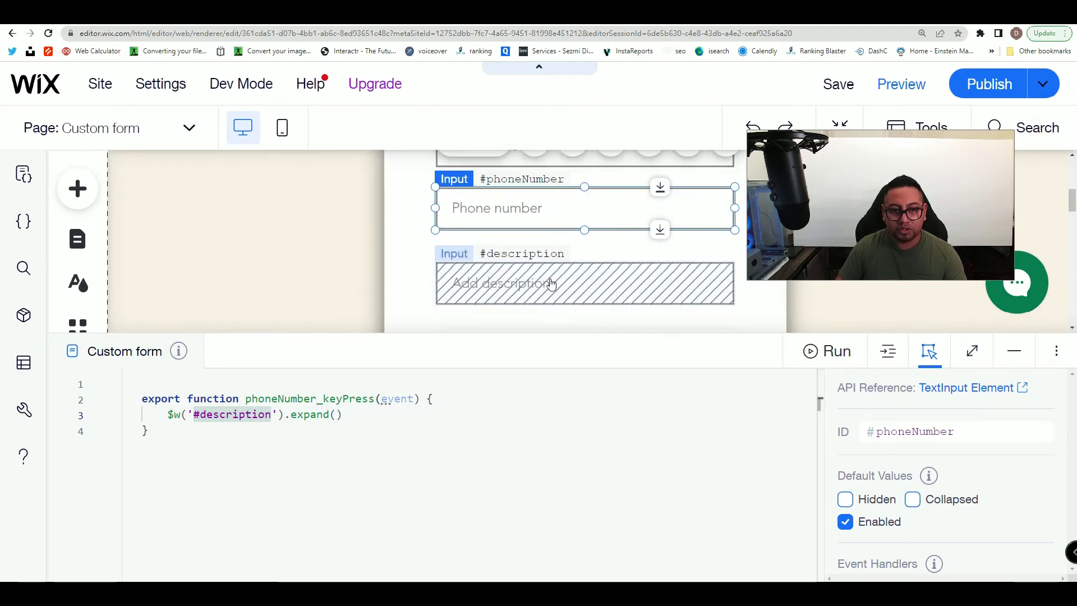
- Reduce the browser zoom to 90% and preview the Custom form page
left_click(1060, 35)
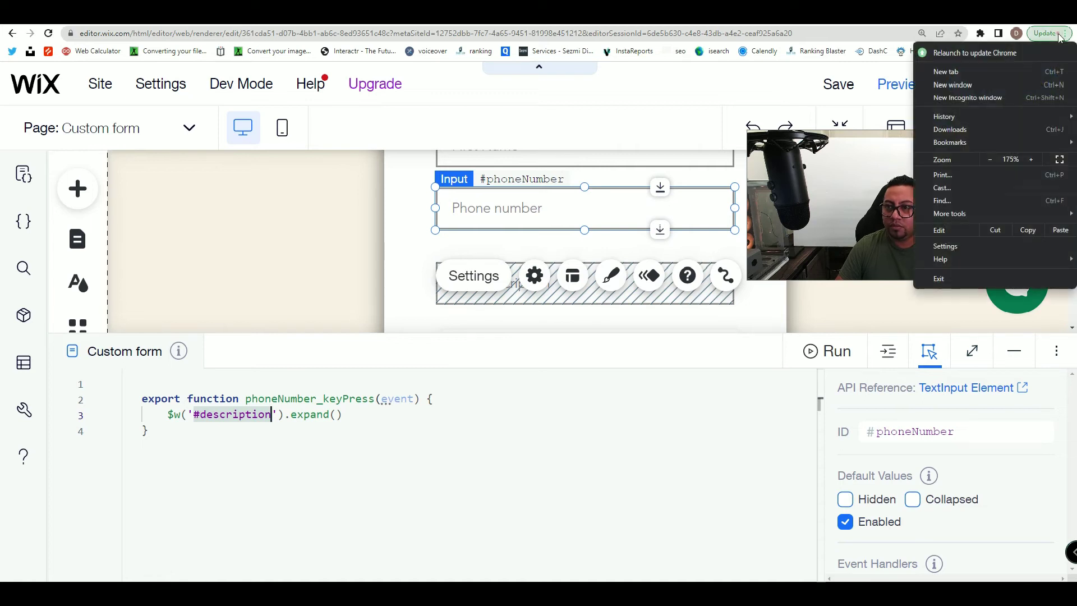
left_click(991, 159)
left_click(990, 159)
left_click(990, 159)
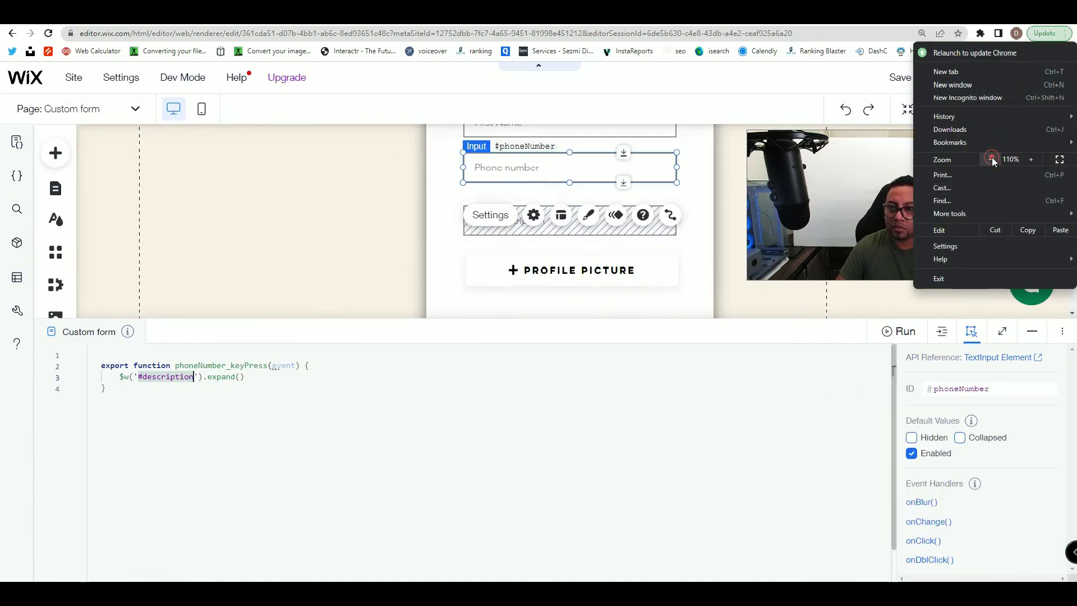
left_click(990, 160)
left_click(990, 159)
left_click(432, 357)
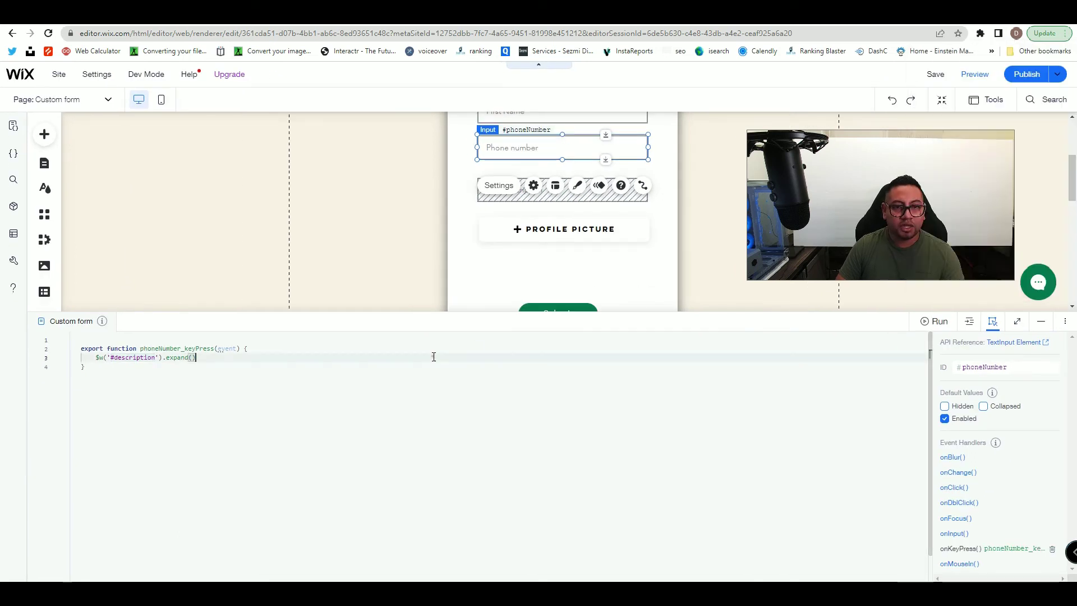
left_click(975, 74)
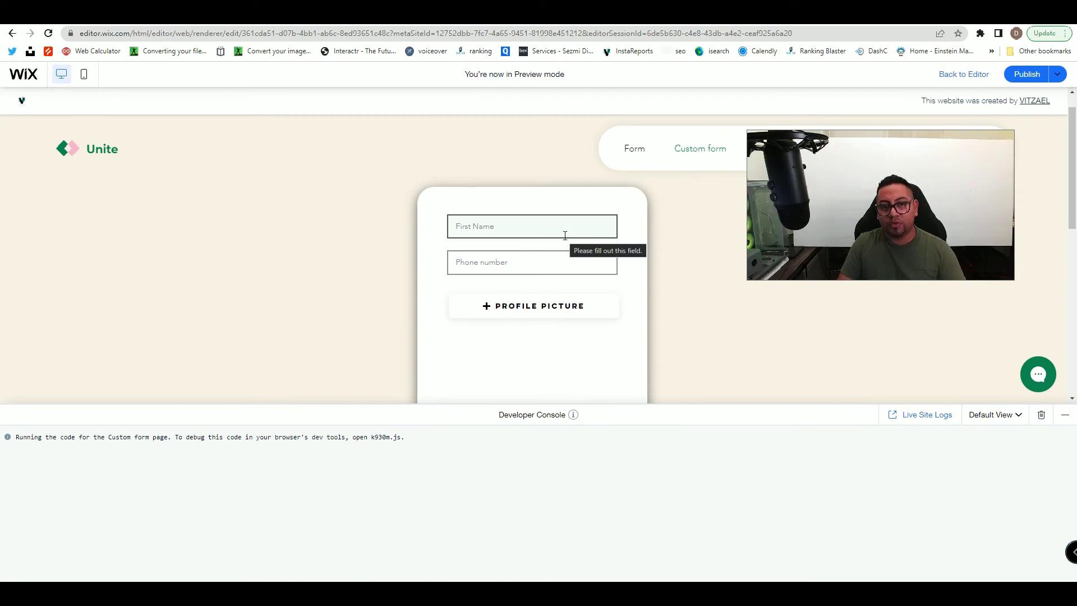
- In Preview, enter 'test' and phone 123 to reveal Add description, then return to the editor
left_click(484, 224)
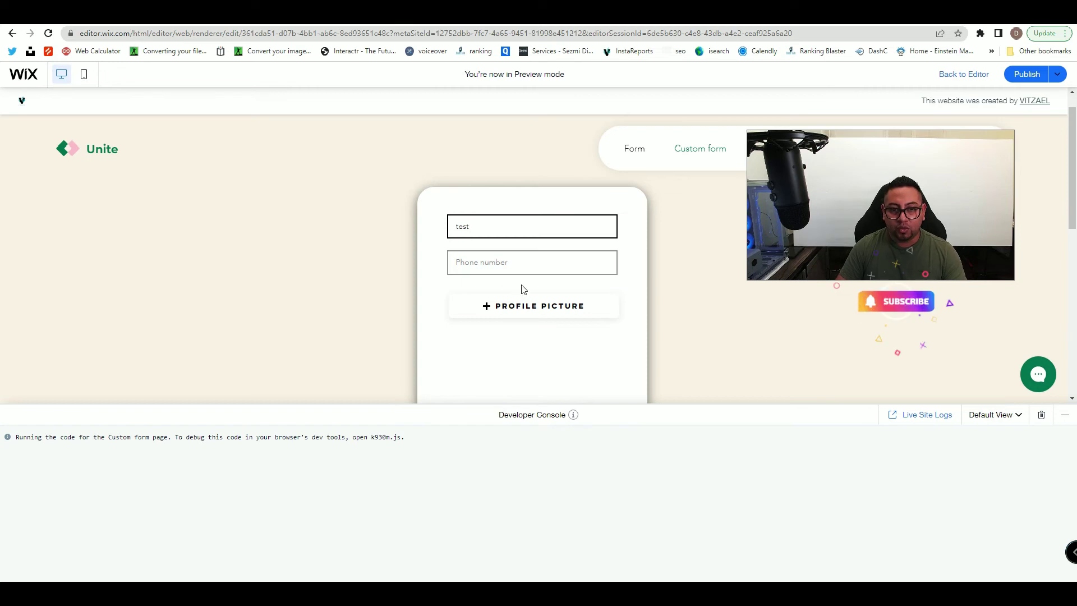
left_click(531, 258)
type("123")
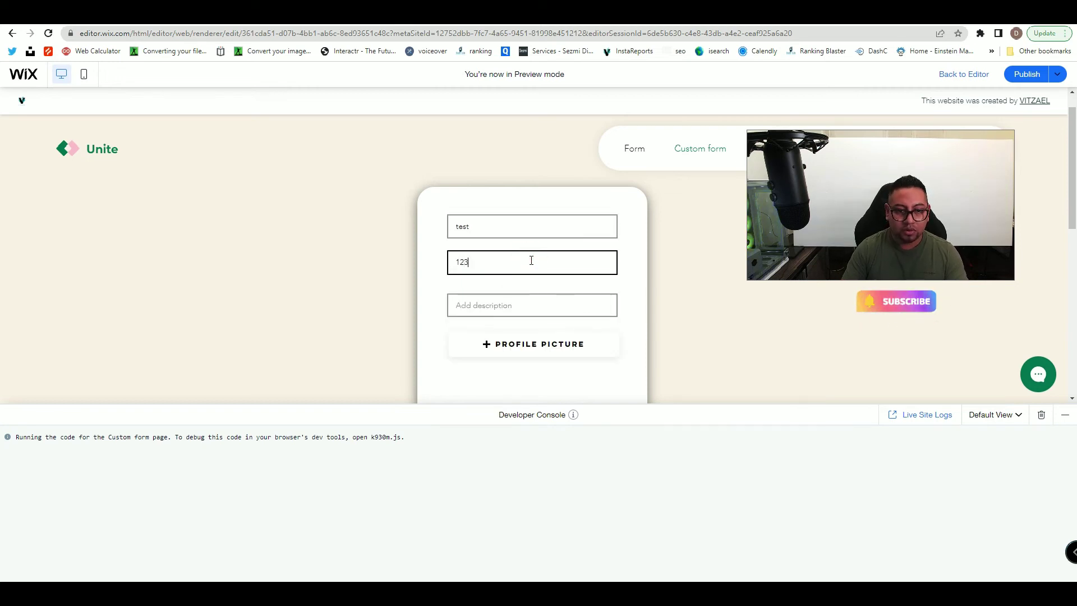
left_click(485, 305)
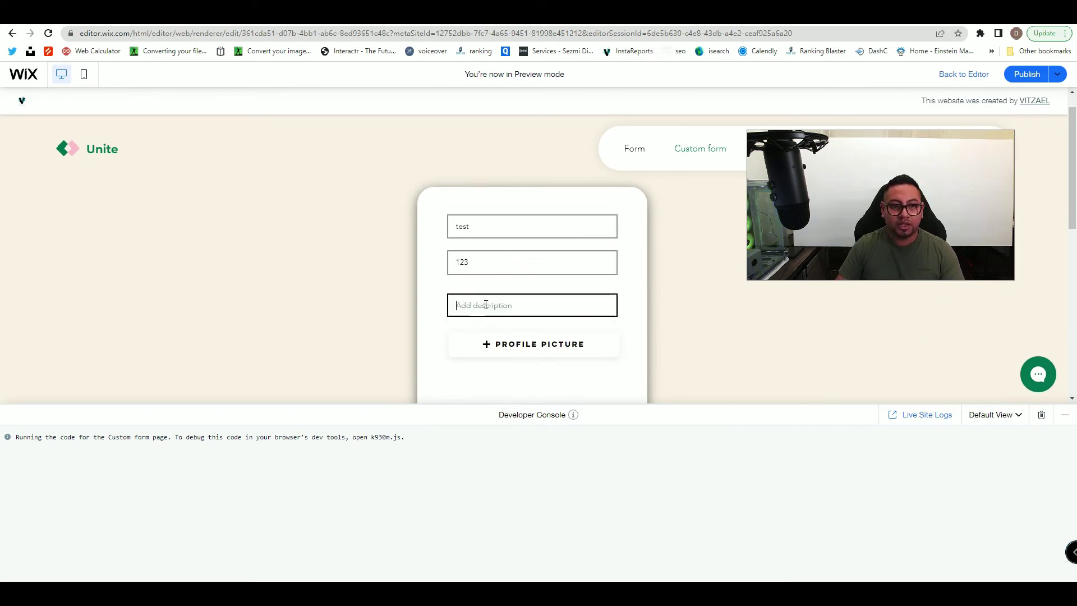
scroll(524, 308, "down", 2)
scroll(512, 230, "up", 1)
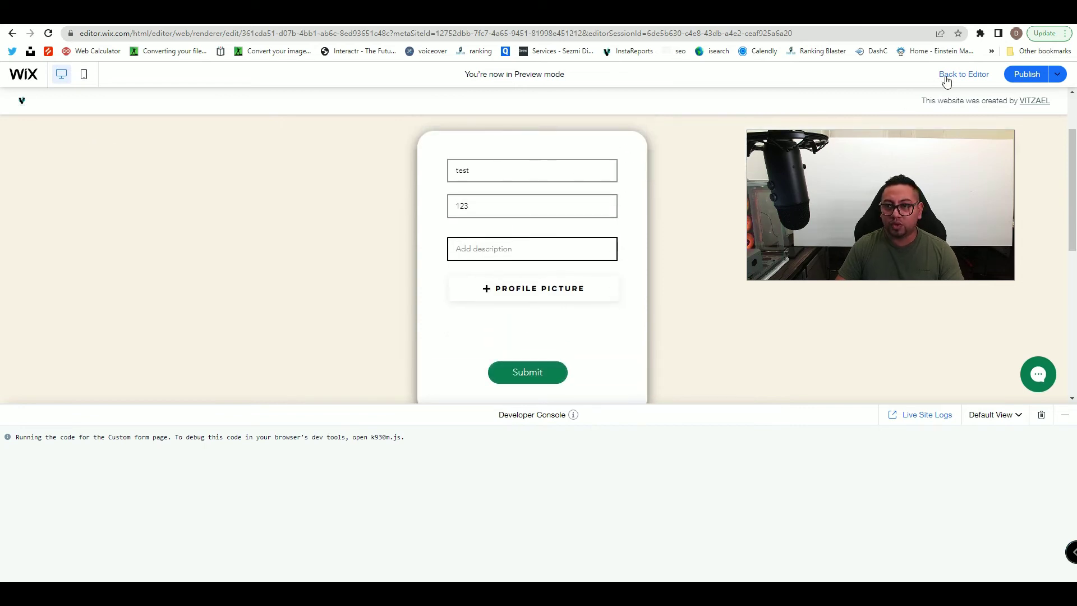
left_click(976, 73)
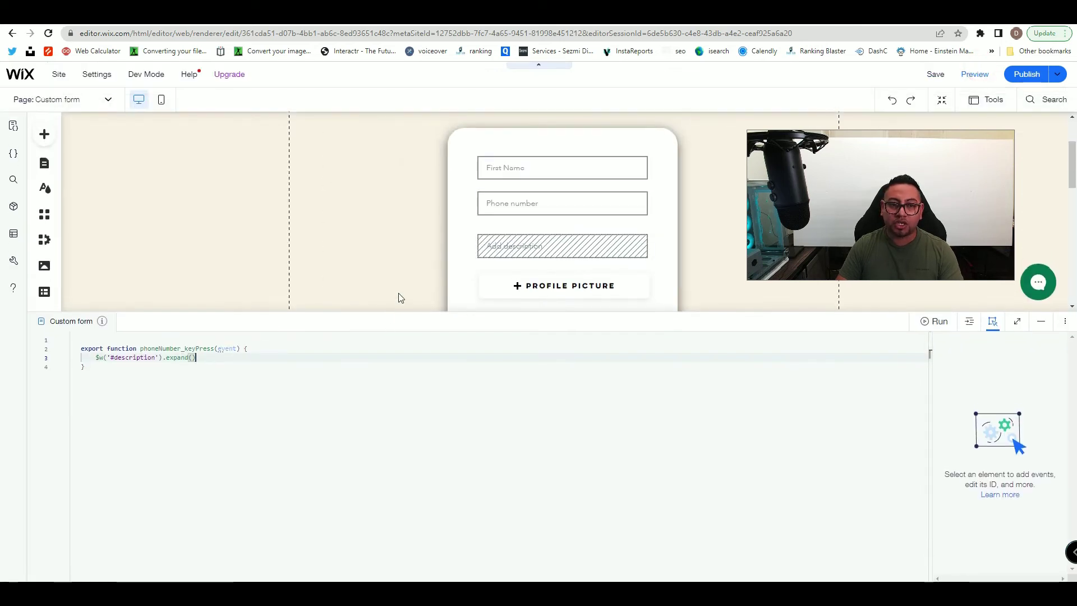
- Nudge the Profile picture upload button slightly lower and reselect it
left_click_drag(406, 310, 402, 360)
scroll(504, 264, "down", 2)
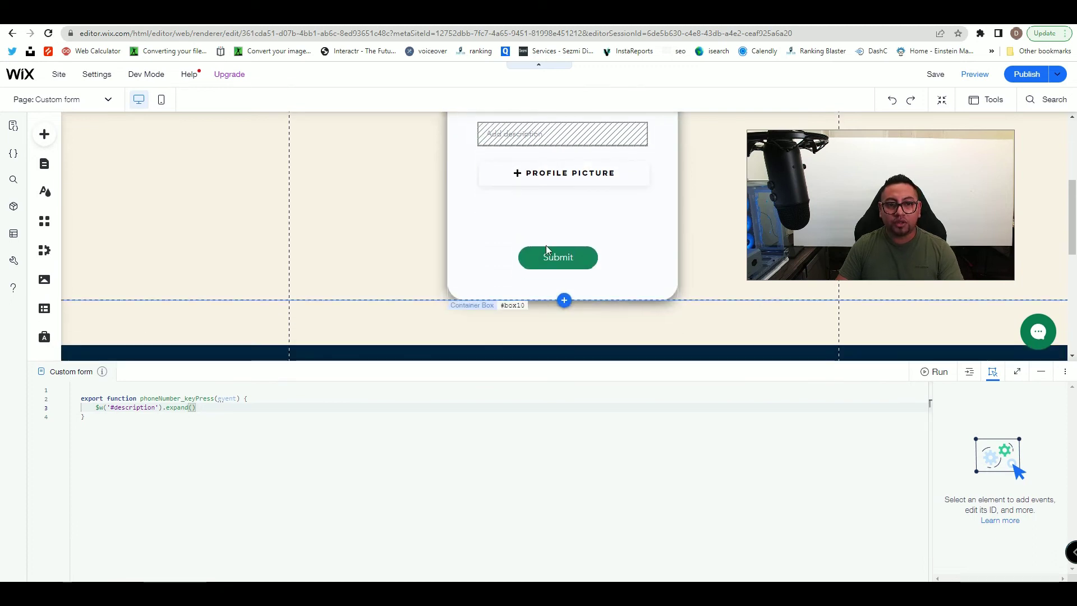
scroll(544, 264, "up", 1)
left_click(567, 230)
left_click_drag(566, 230, 566, 234)
left_click(656, 241)
left_click(577, 235)
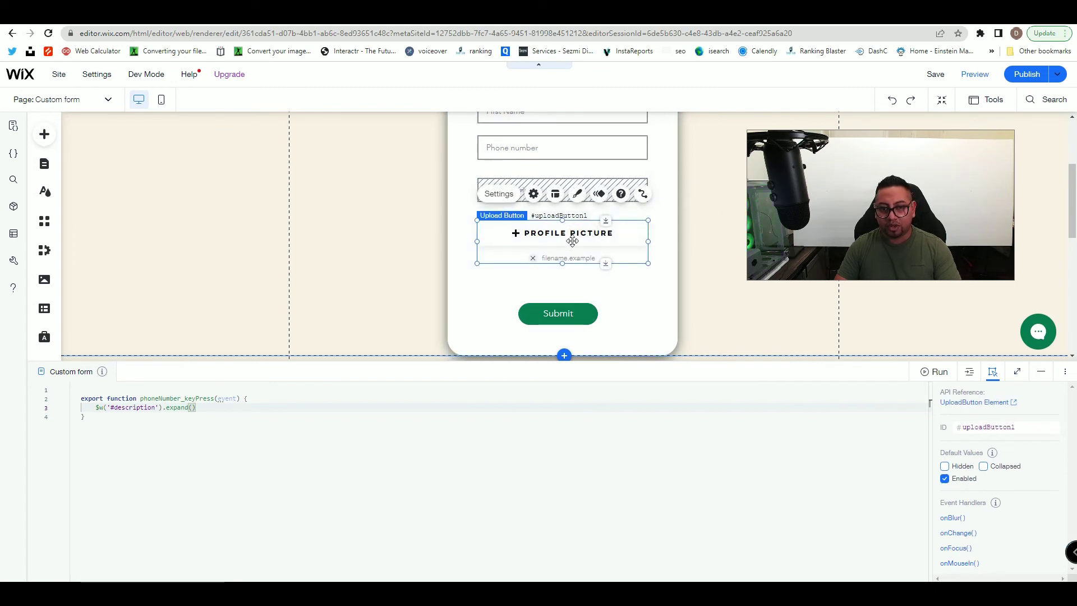
- Add an uploadButton1_change handler and delete its generated comment block
left_click_drag(840, 359, 831, 287)
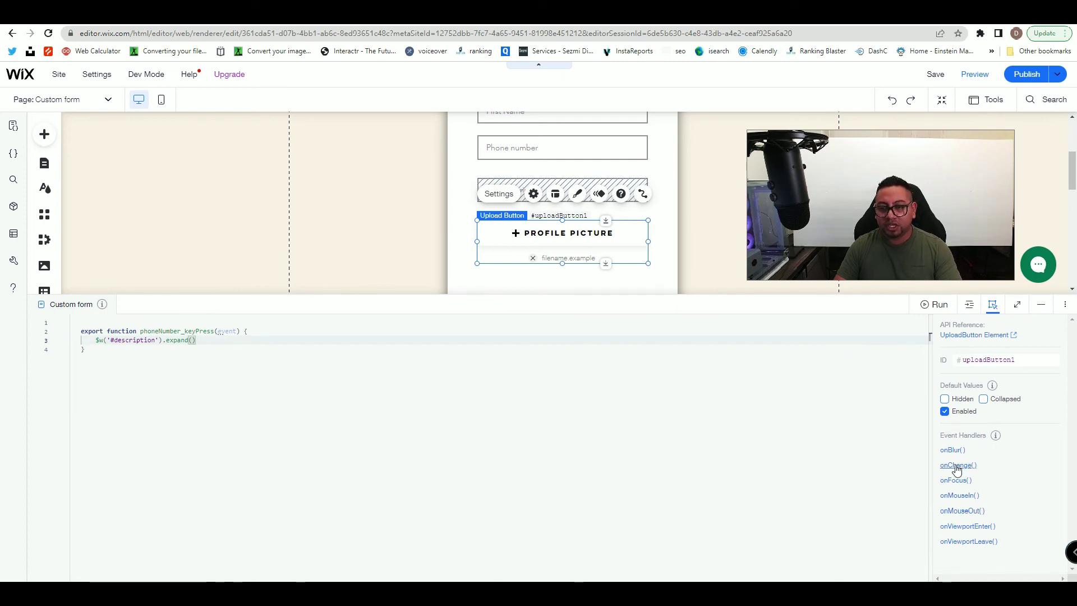
left_click(957, 466)
left_click(1053, 464)
left_click_drag(88, 413, 79, 367)
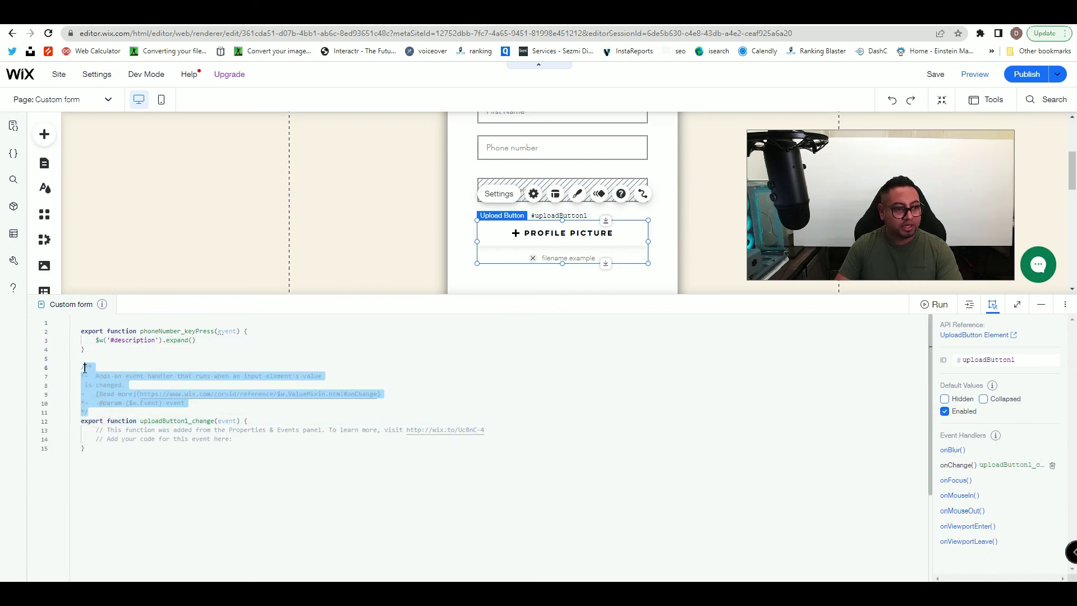
key("BackSpace")
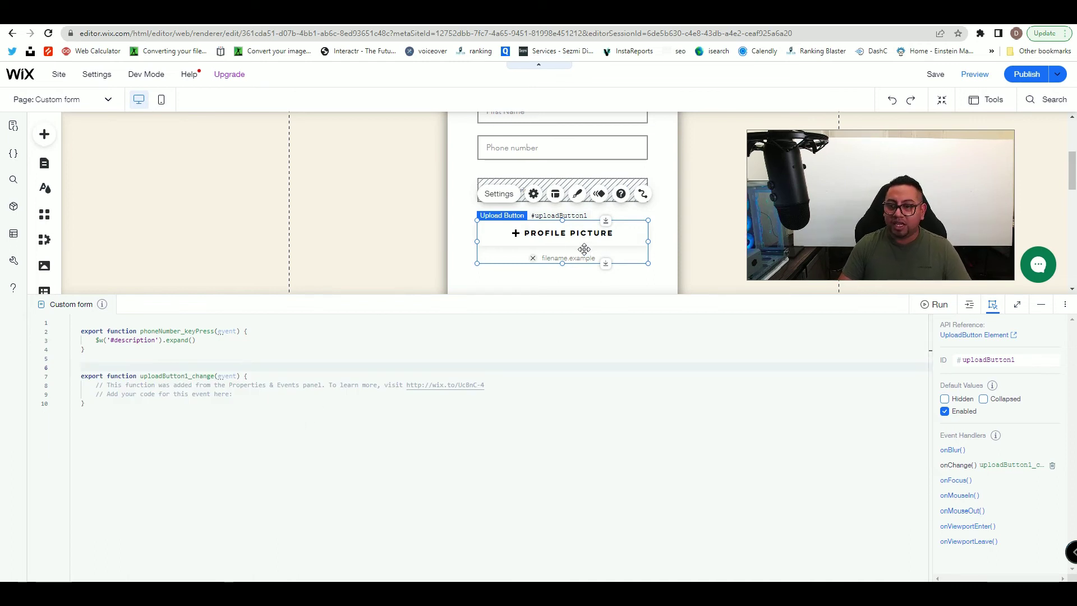
- Move the Submit button about 31 px lower
scroll(583, 249, "down", 1)
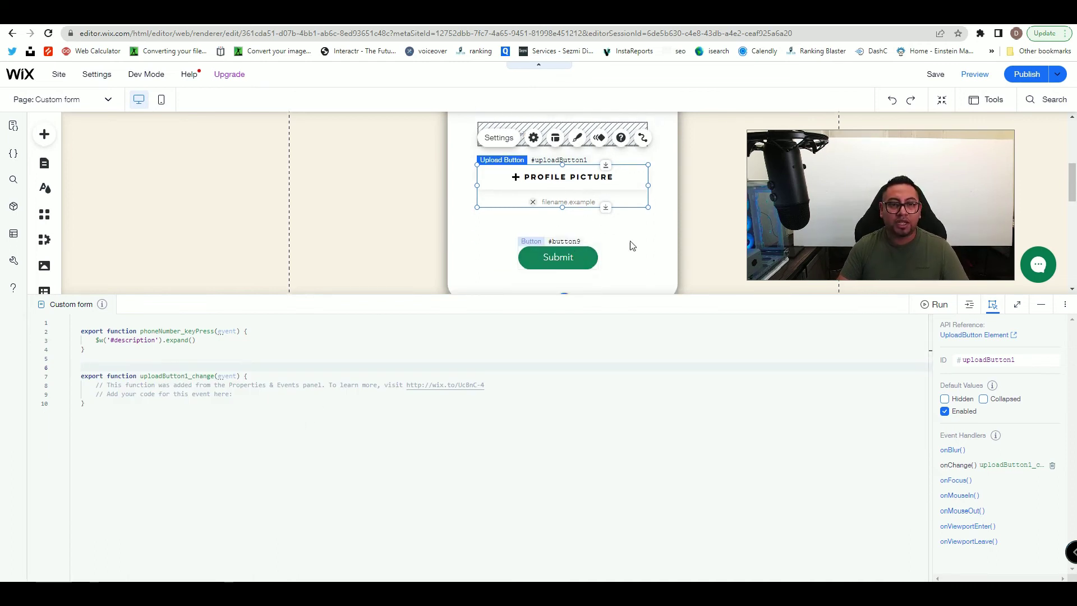
left_click(575, 256)
left_click_drag(576, 248, 577, 265)
left_click(509, 218)
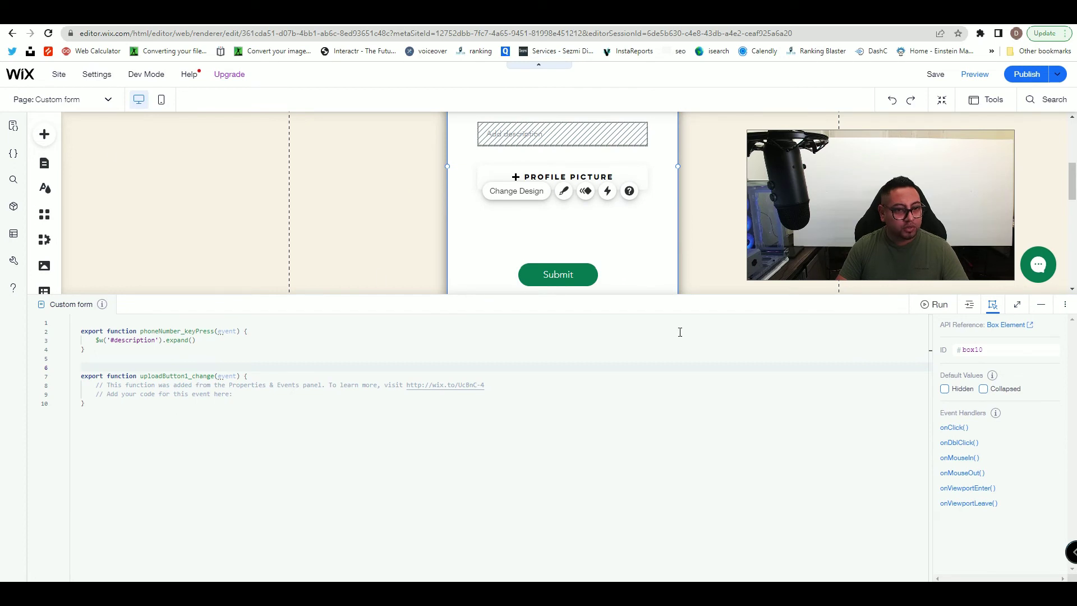
- Place a text input below Profile picture with the placeholder 'Name of picture'
left_click(42, 136)
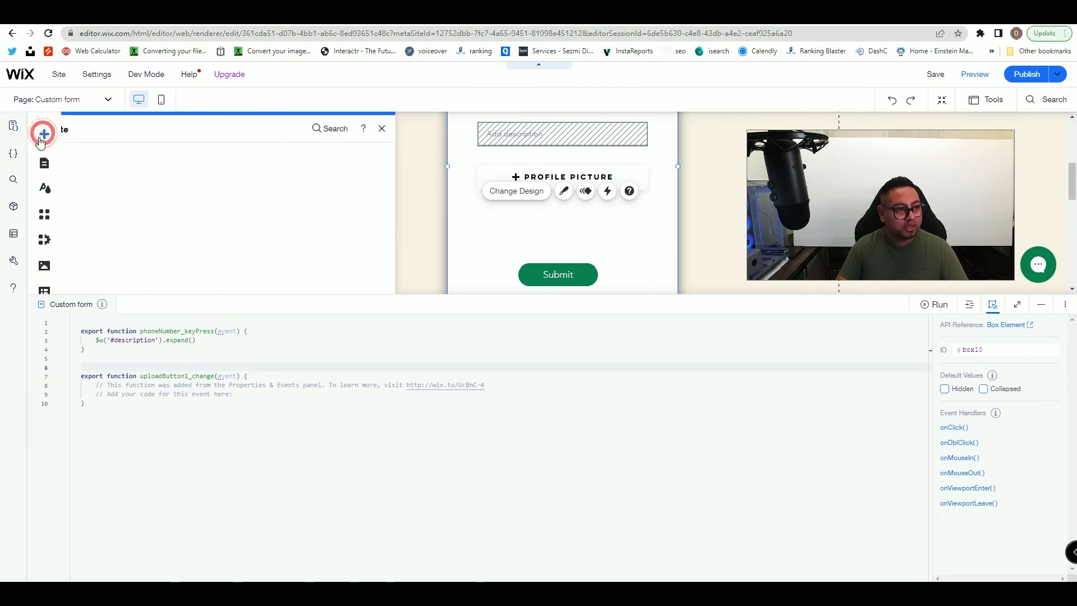
scroll(114, 241, "down", 5)
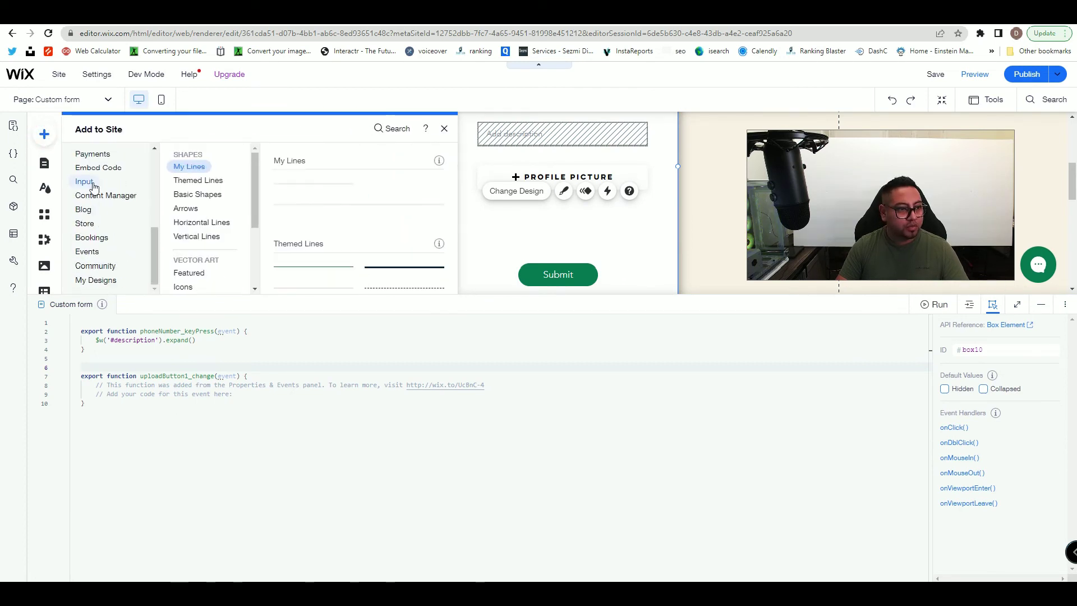
left_click(91, 185)
left_click_drag(319, 195, 531, 225)
left_click(499, 186)
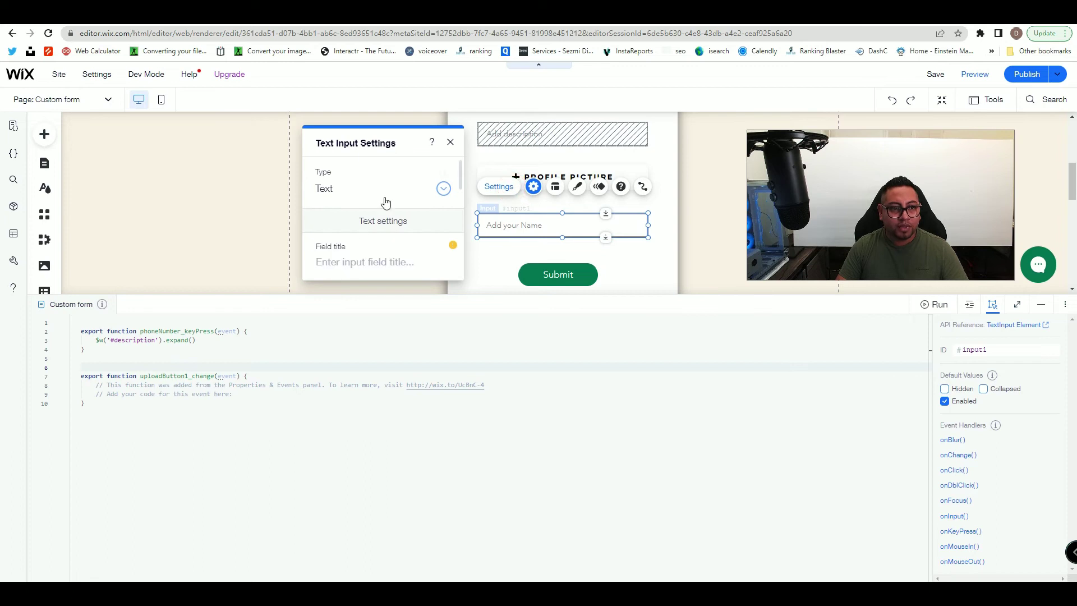
scroll(372, 247, "down", 3)
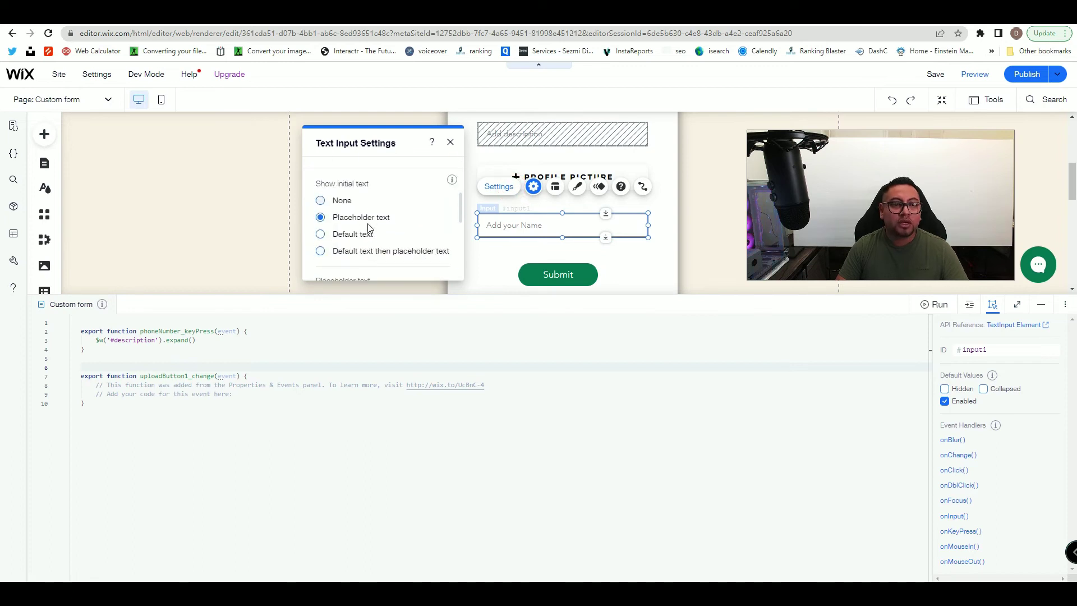
scroll(368, 227, "down", 2)
triple_click(373, 185)
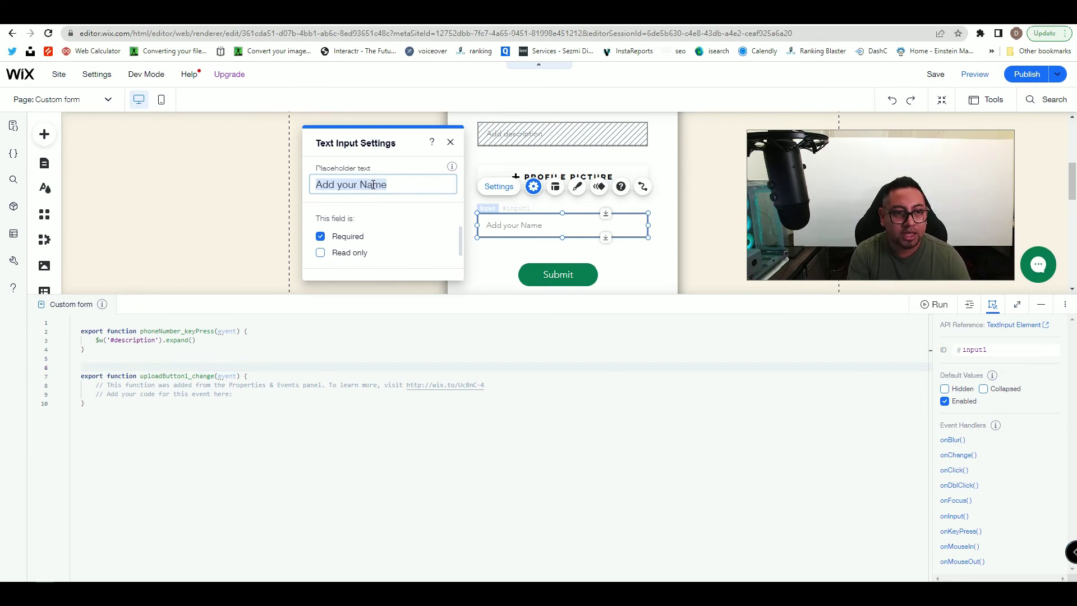
type("Name of pit")
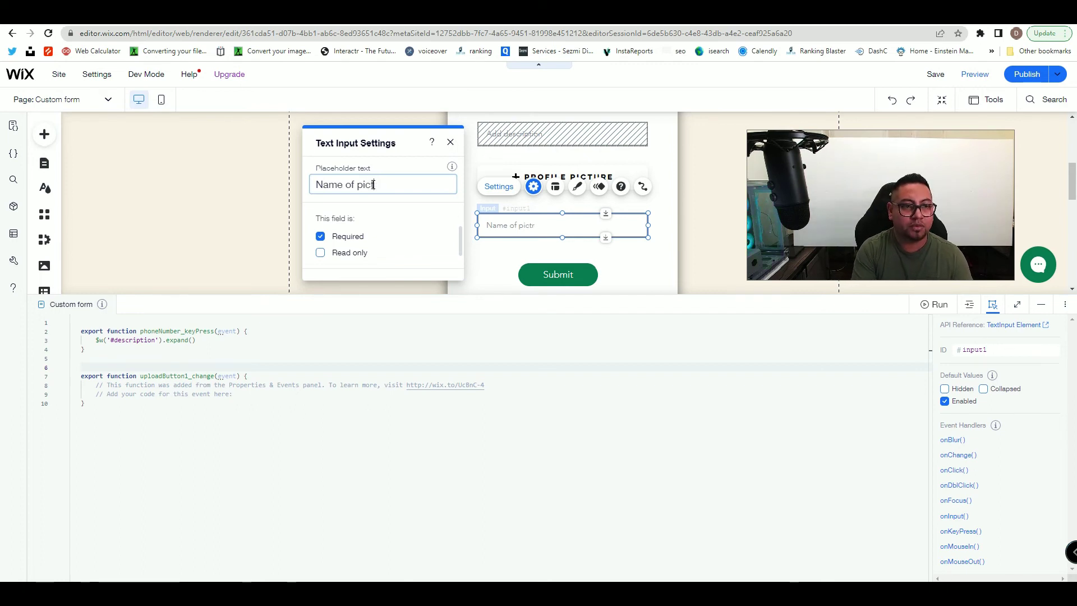
key("BackSpace")
type("re")
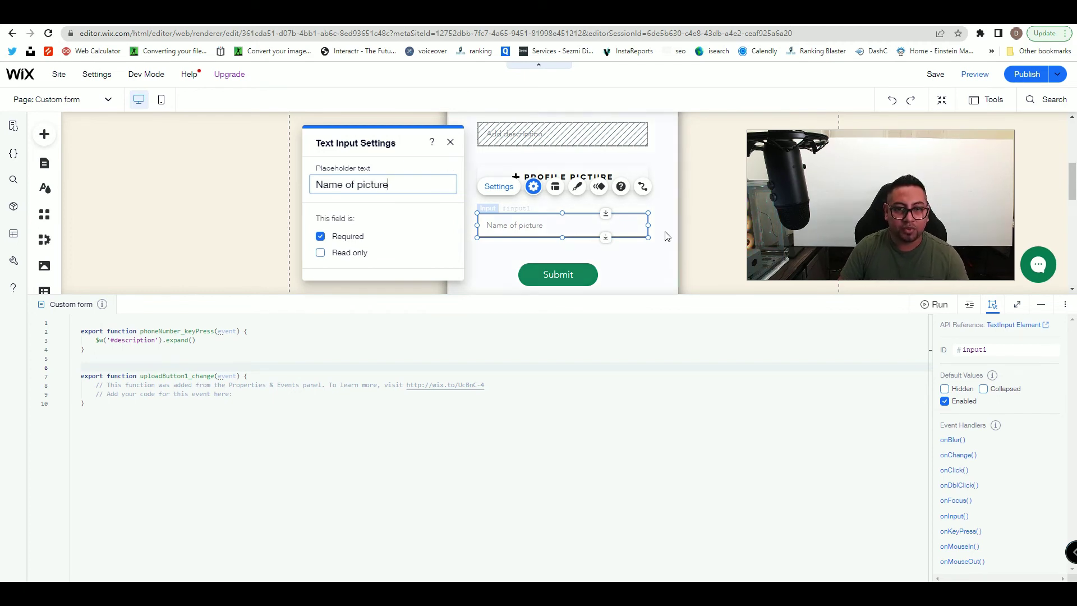
left_click(663, 242)
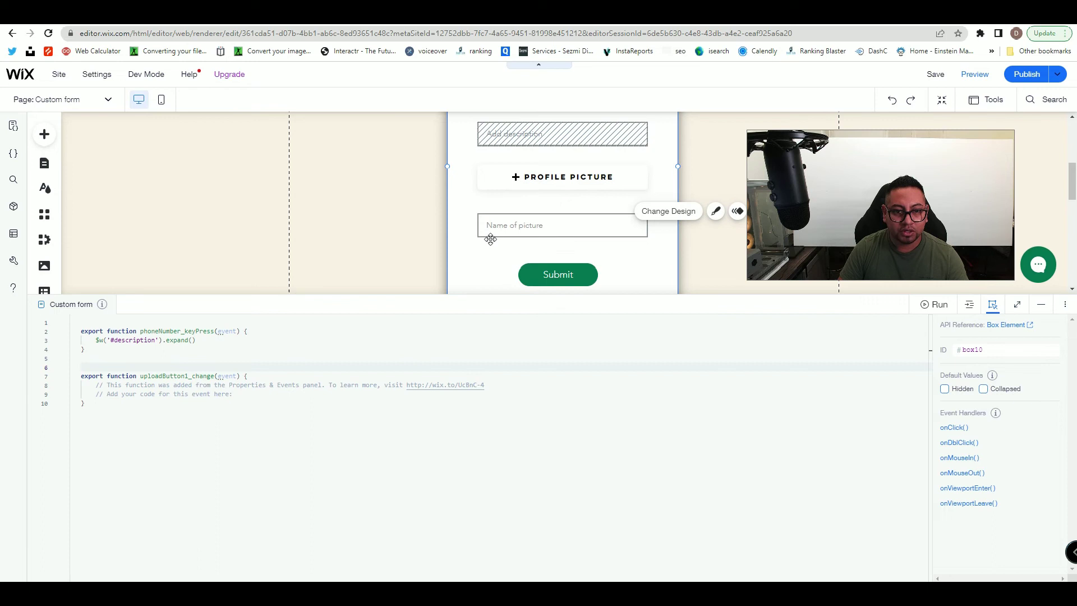
- Give the Name of picture input the ID nameofPicture and make it collapsed by default
left_click(561, 231)
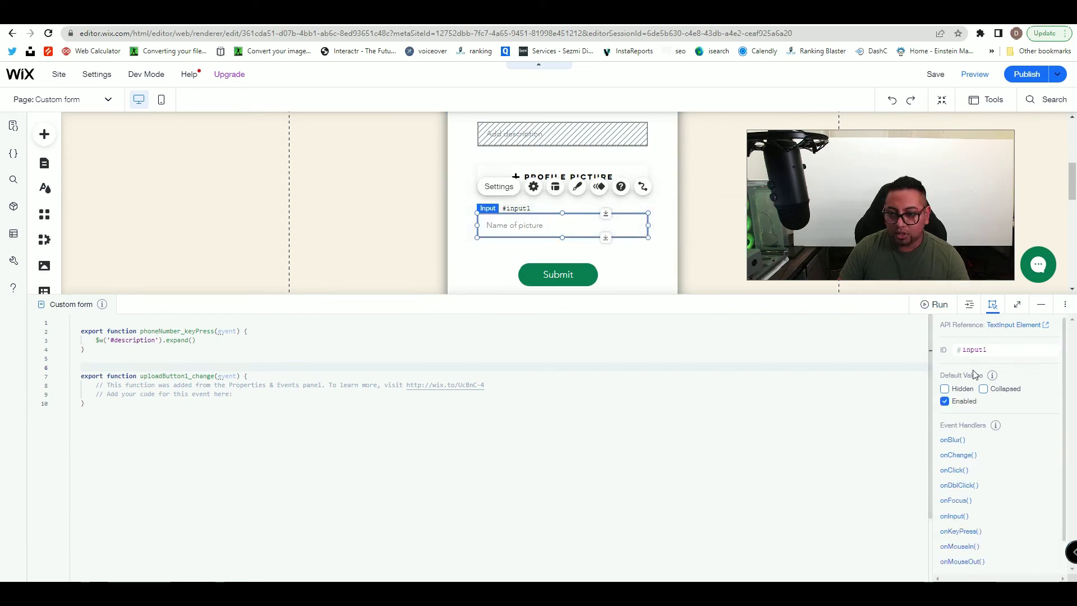
left_click(999, 345)
type("nameof")
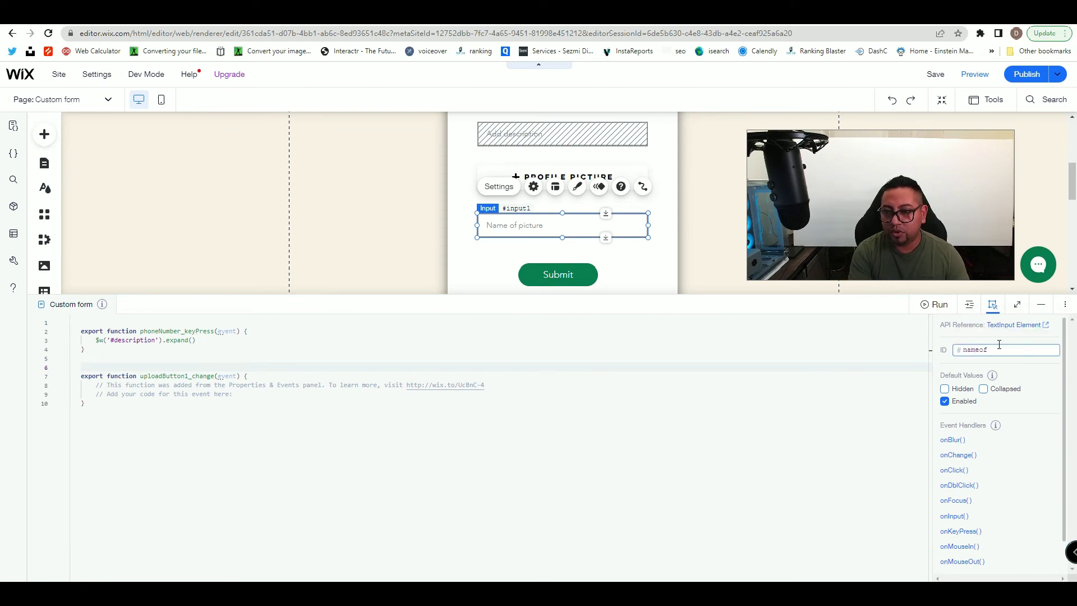
type("Picture")
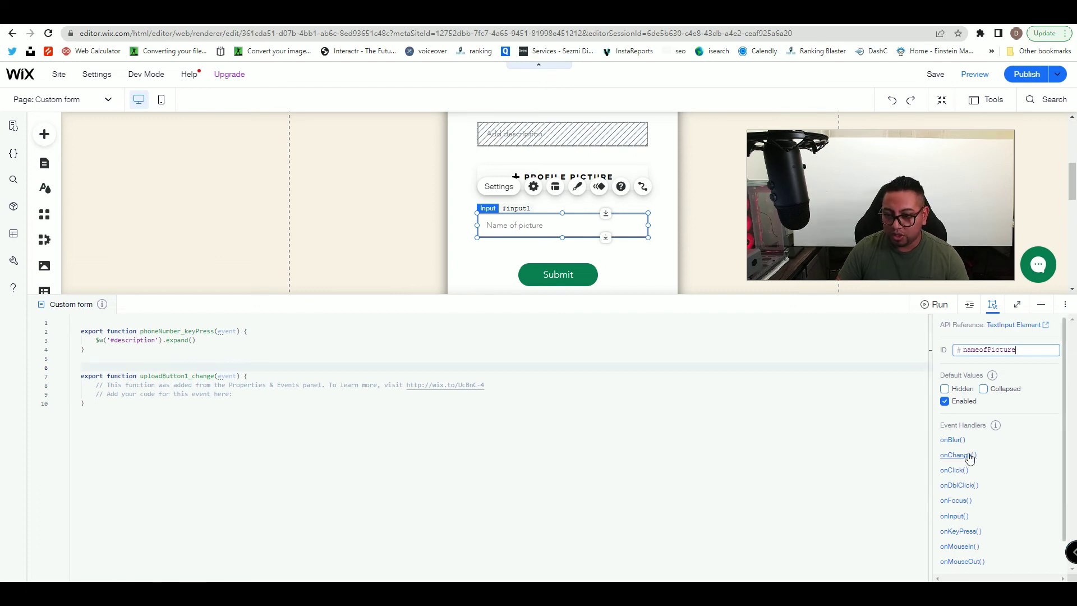
left_click(984, 389)
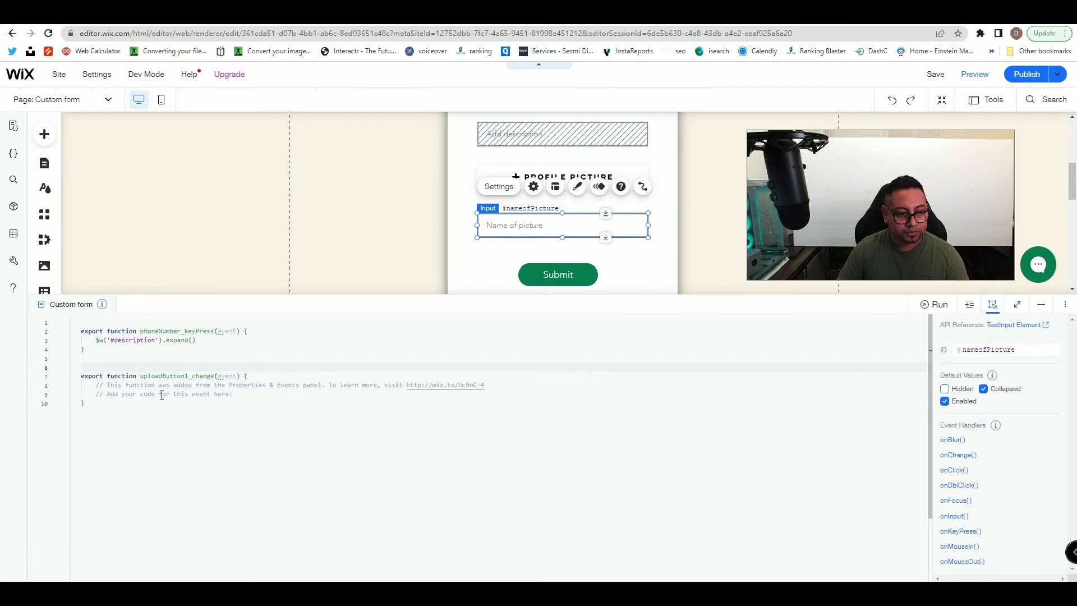
- Replace the upload handler's placeholder comments with $w('#nameofPicture').expand()
left_click_drag(235, 394, 94, 387)
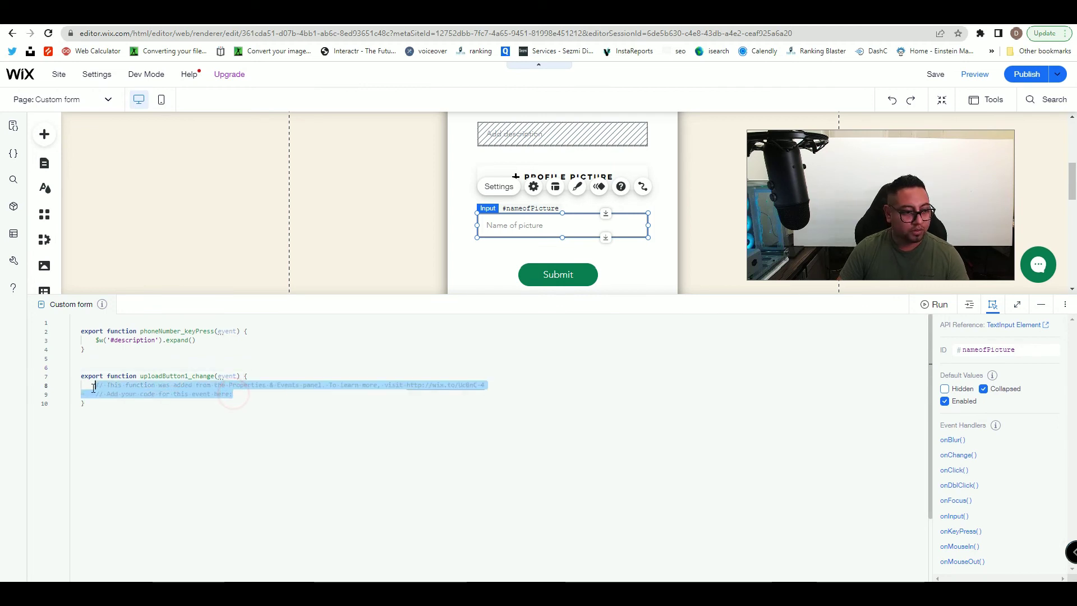
key("BackSpace")
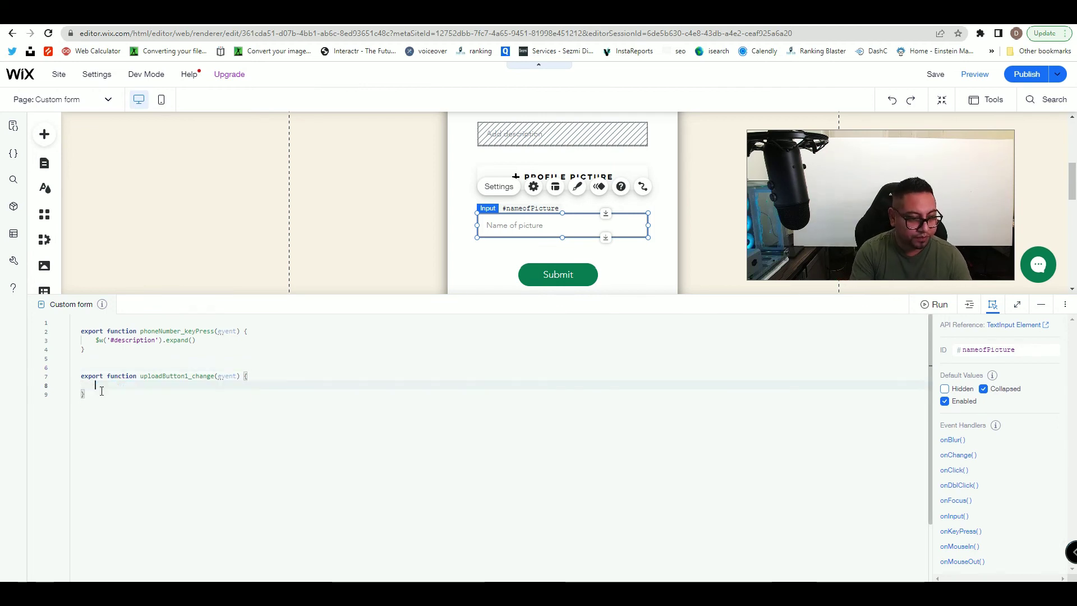
type("$w(")
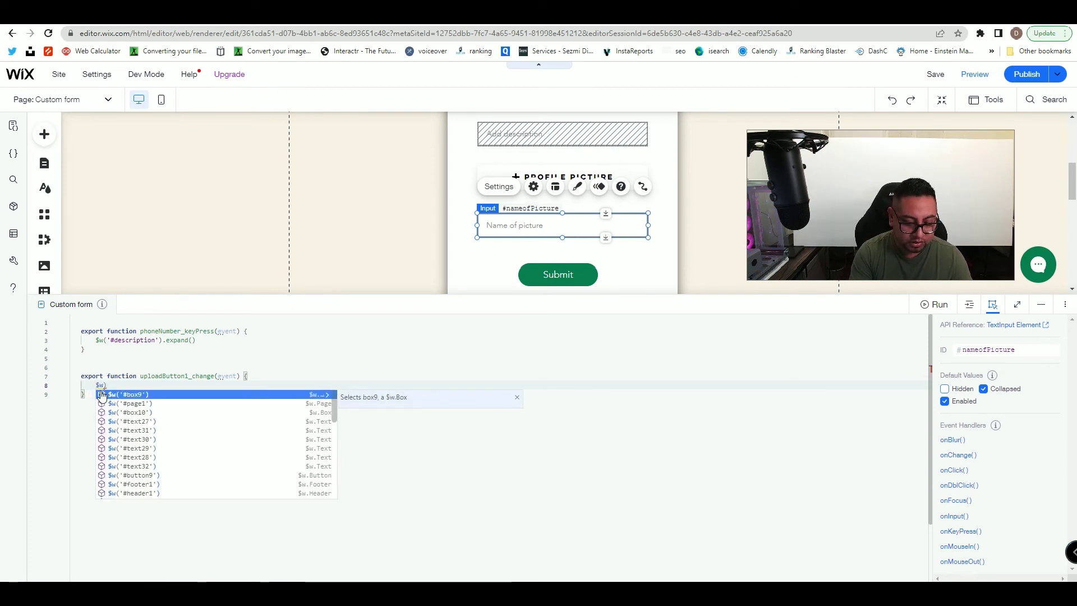
type("'")
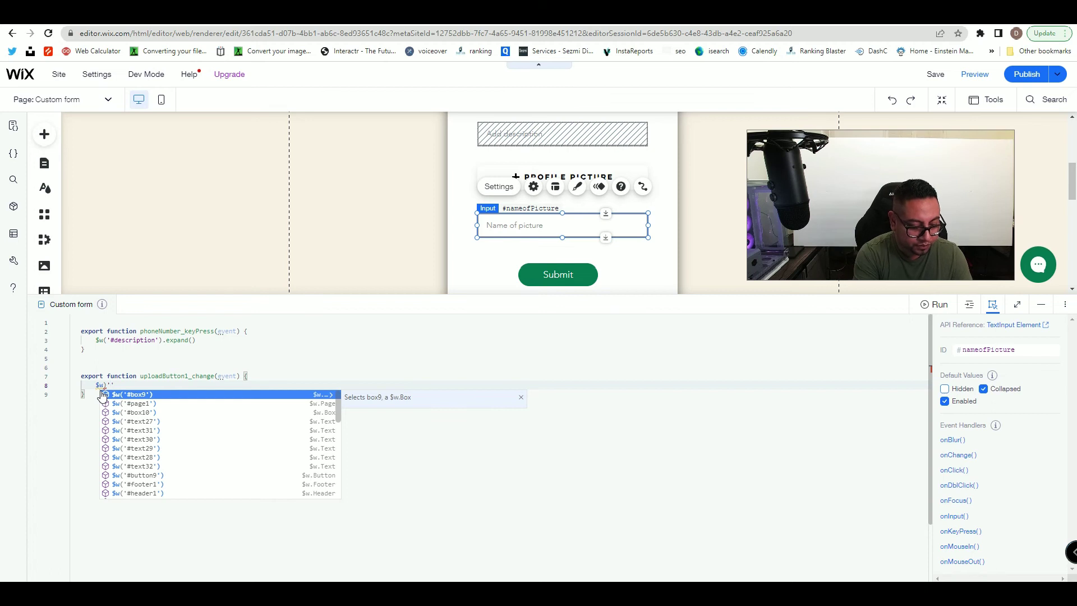
type("#nameofPicture")
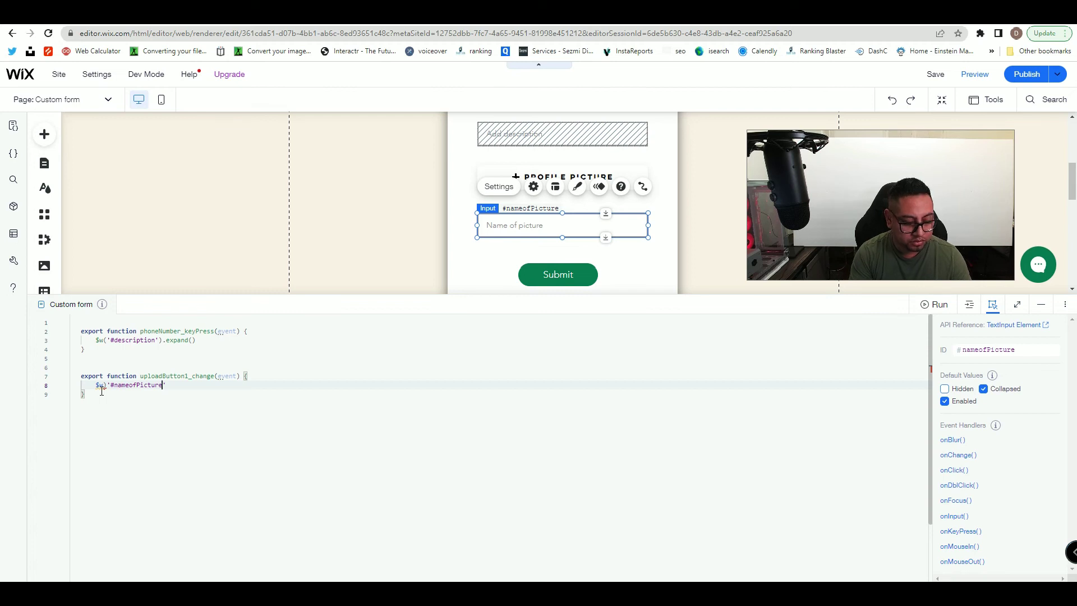
type("'")
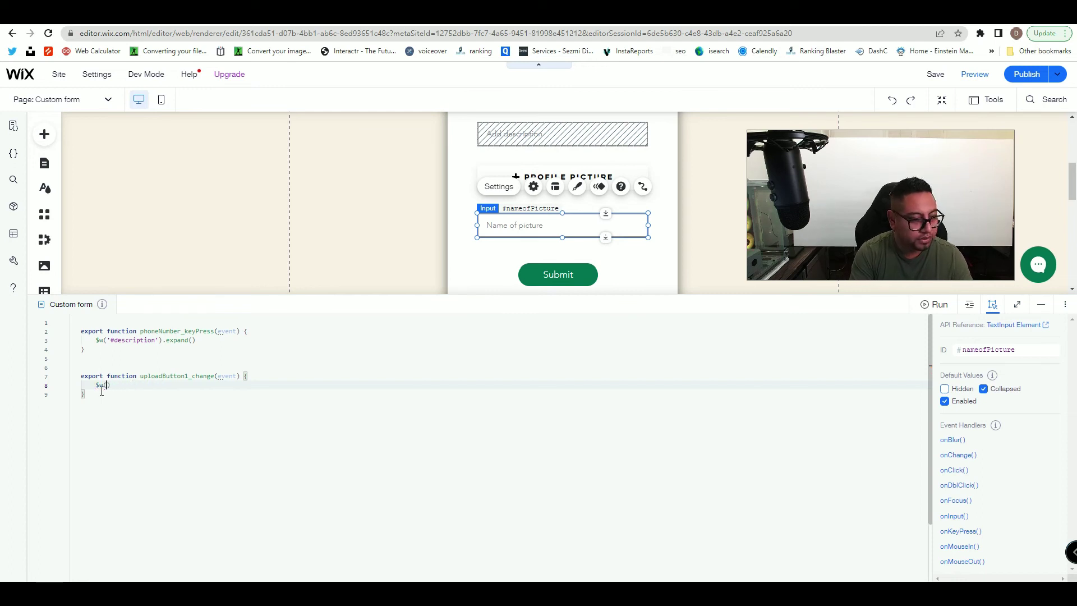
type("'#")
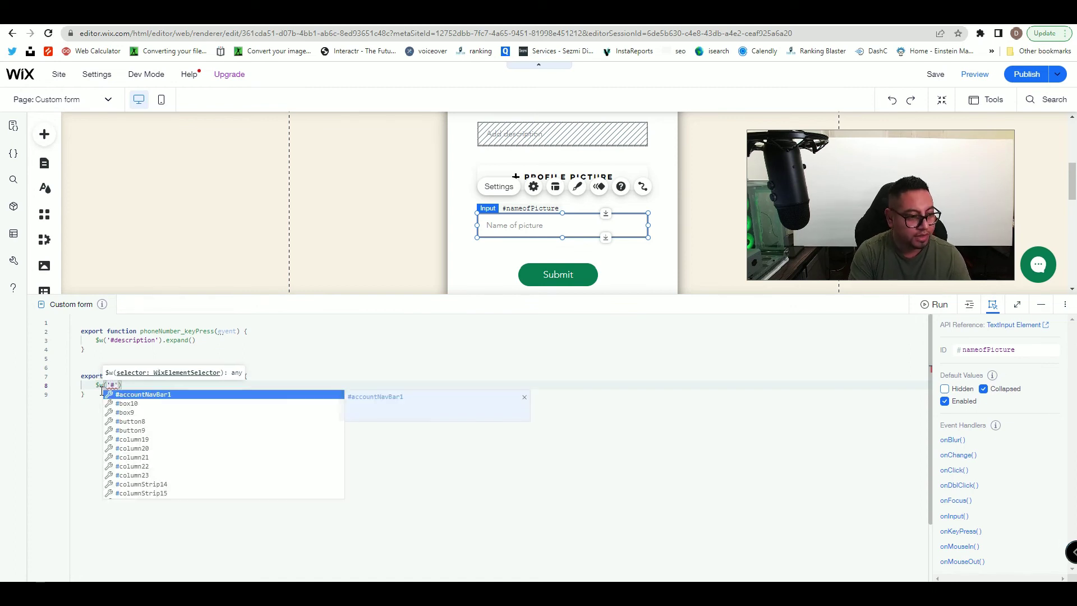
type("nameofPicture")
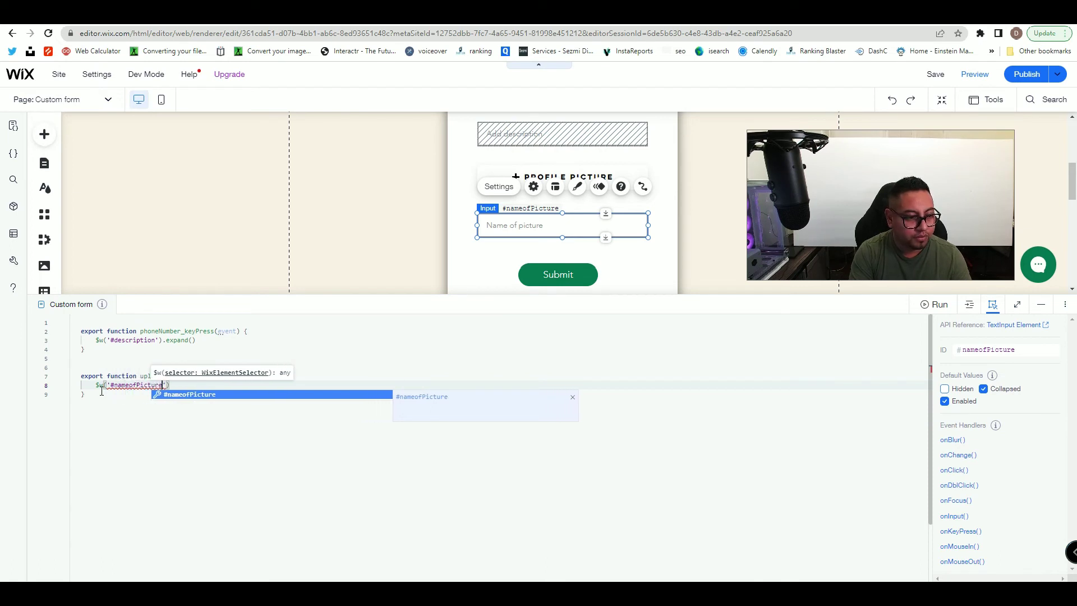
key("Right")
key("Right")
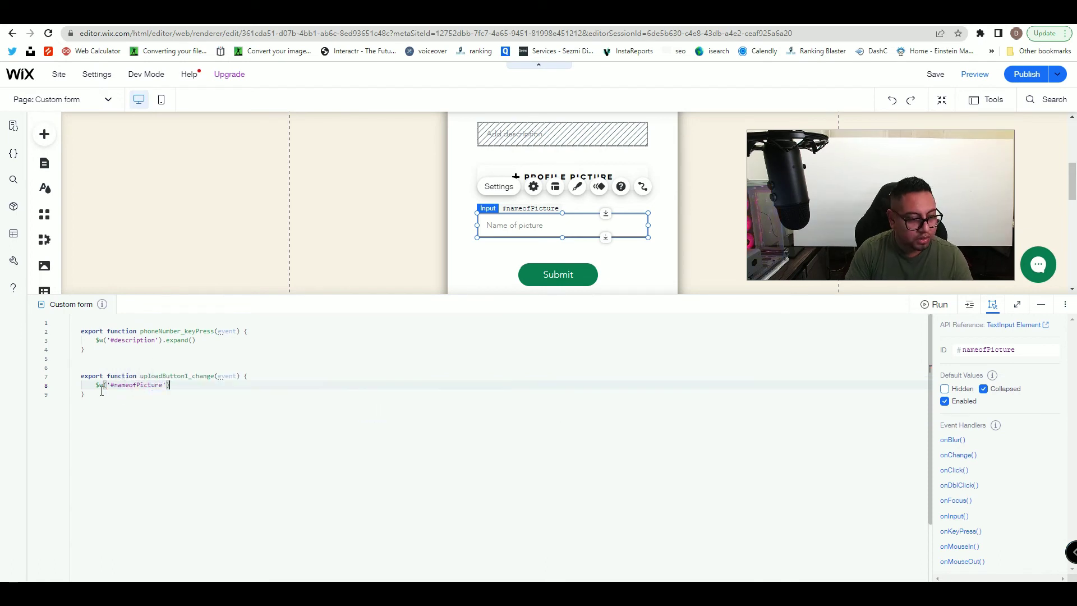
type(".expand")
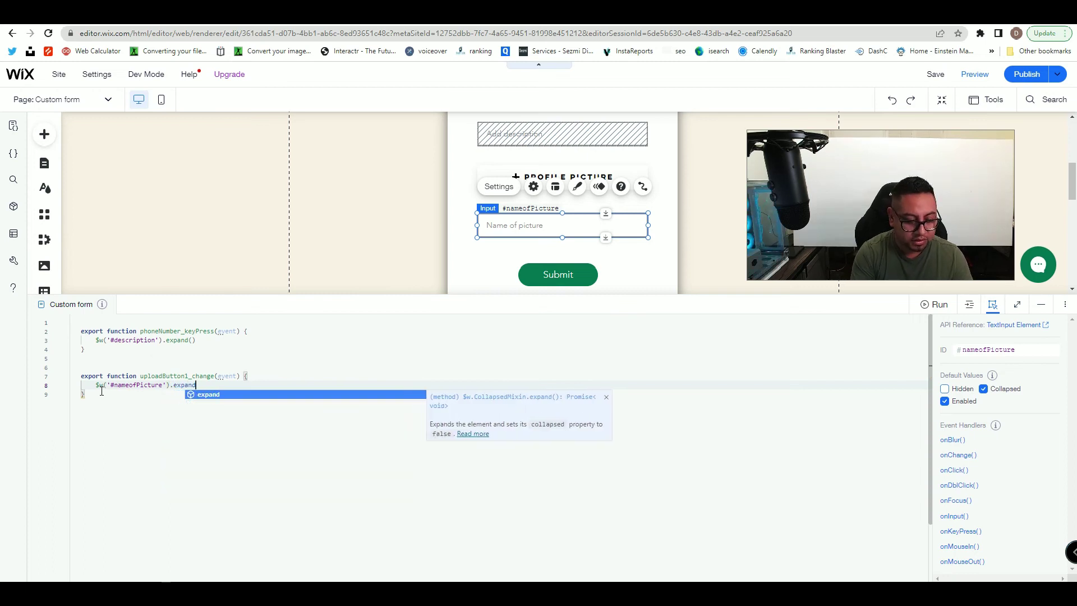
type("(")
left_click(201, 488)
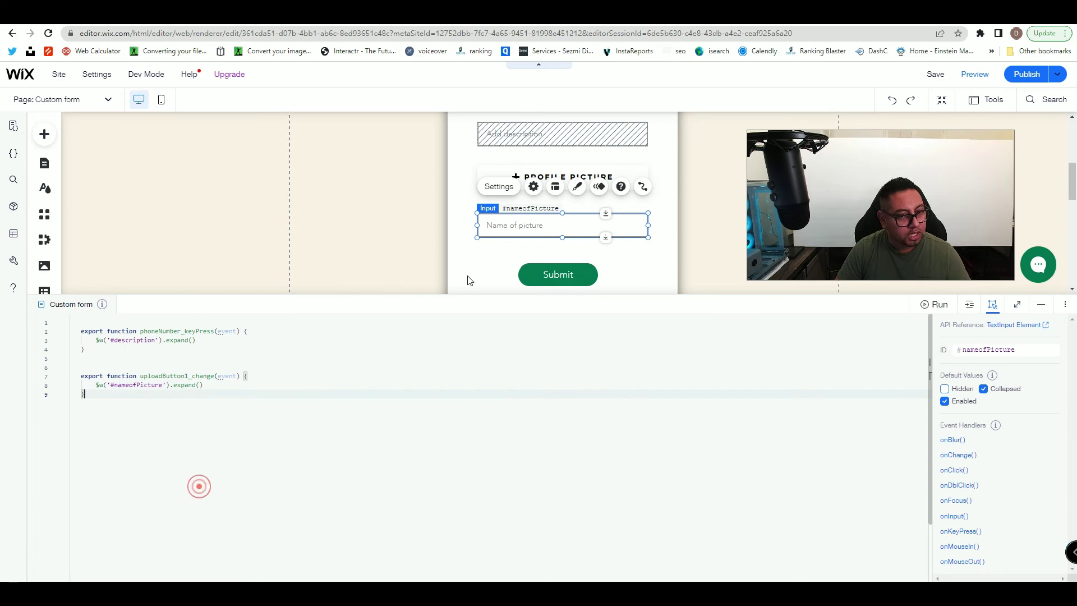
- Preview the site and enter 'test' in the First Name field
left_click(976, 75)
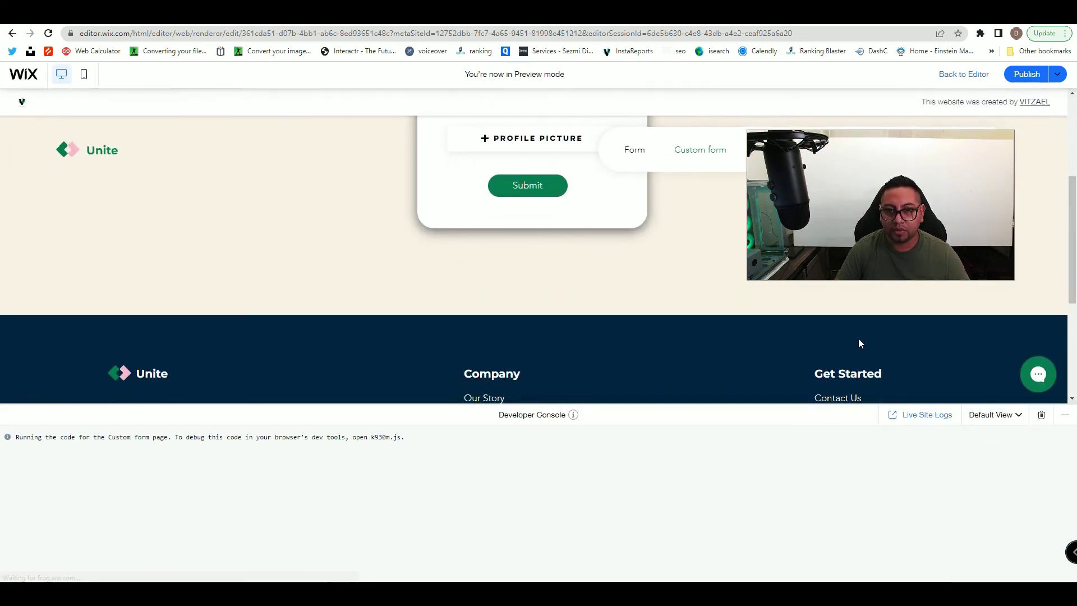
scroll(858, 338, "up", 2)
left_click(913, 184)
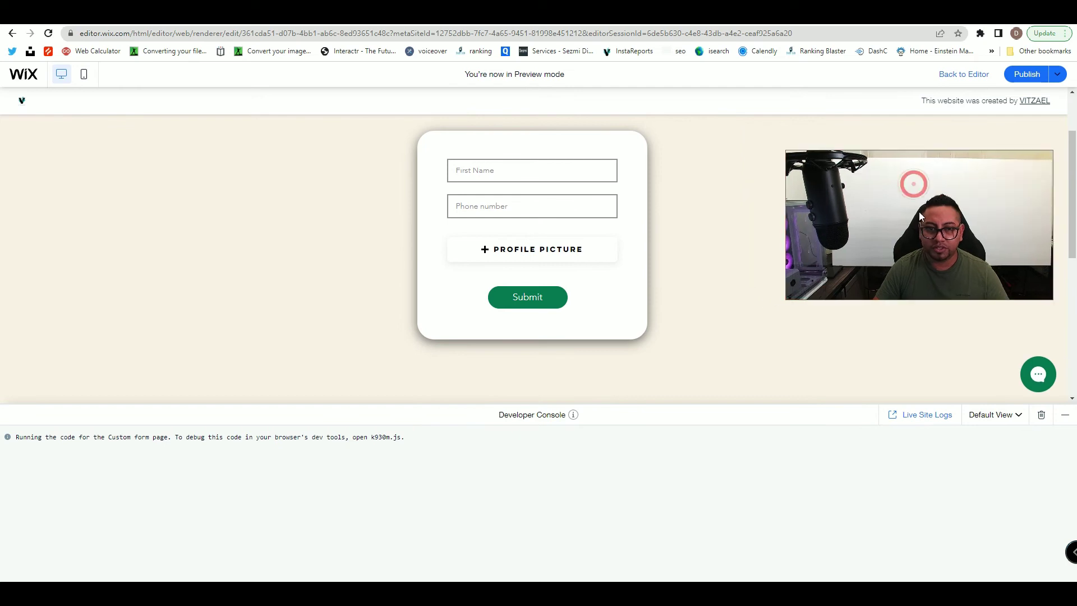
scroll(647, 274, "up", 2)
left_click(551, 258)
scroll(551, 258, "down", 1)
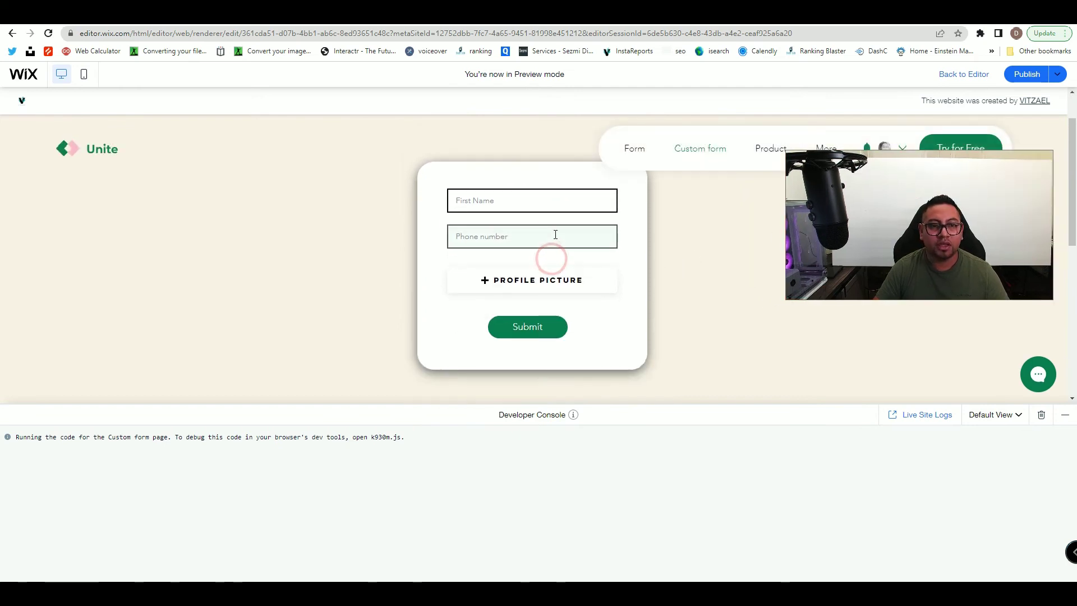
type("test")
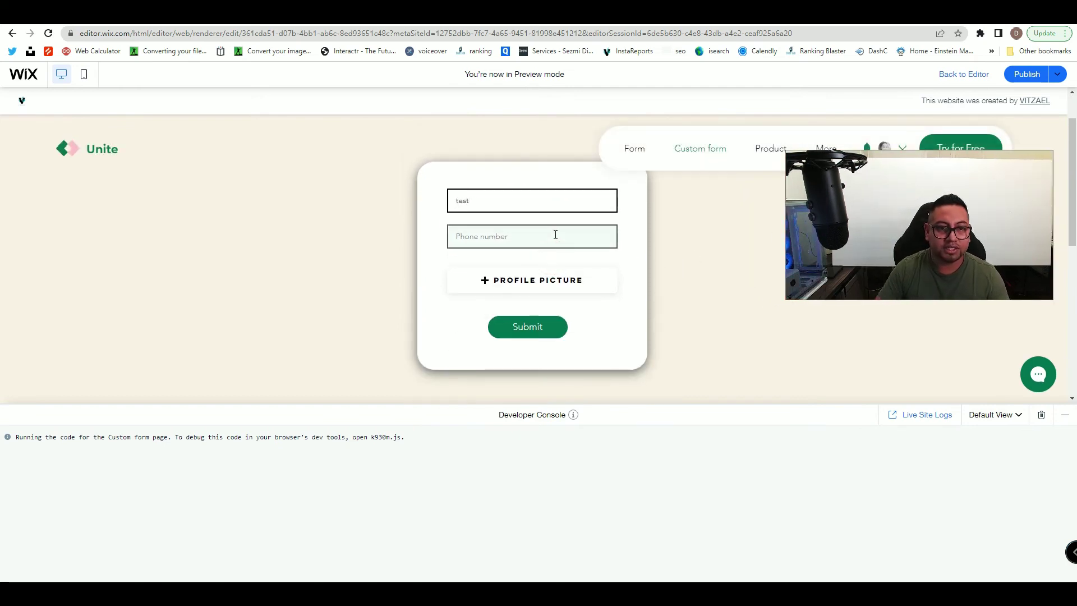
- Enter a phone number, then start typing 'descri' in the revealed description field
left_click(505, 231)
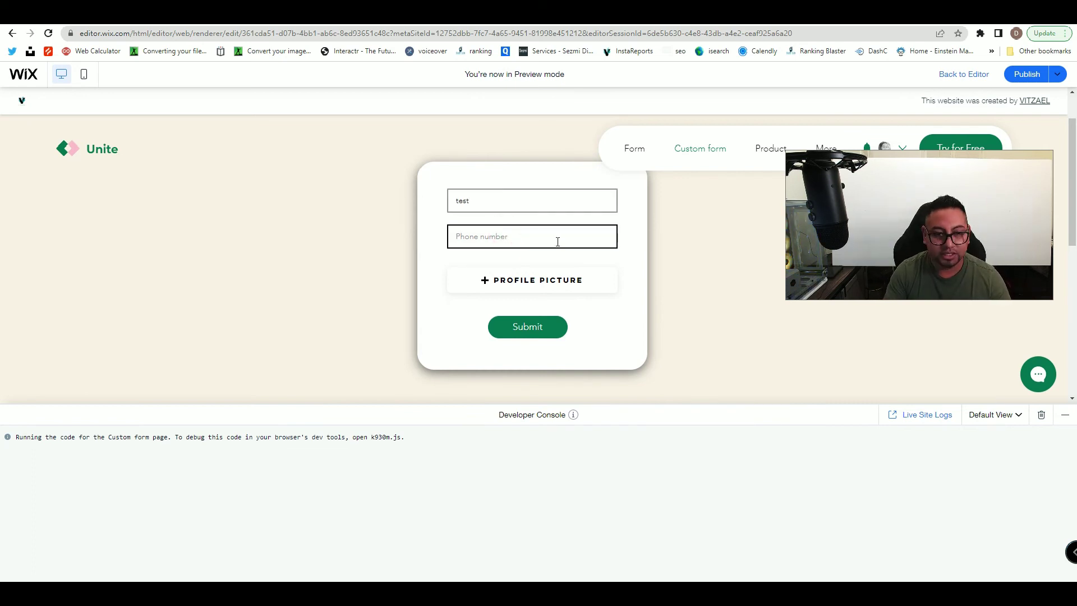
type("000-2220-000")
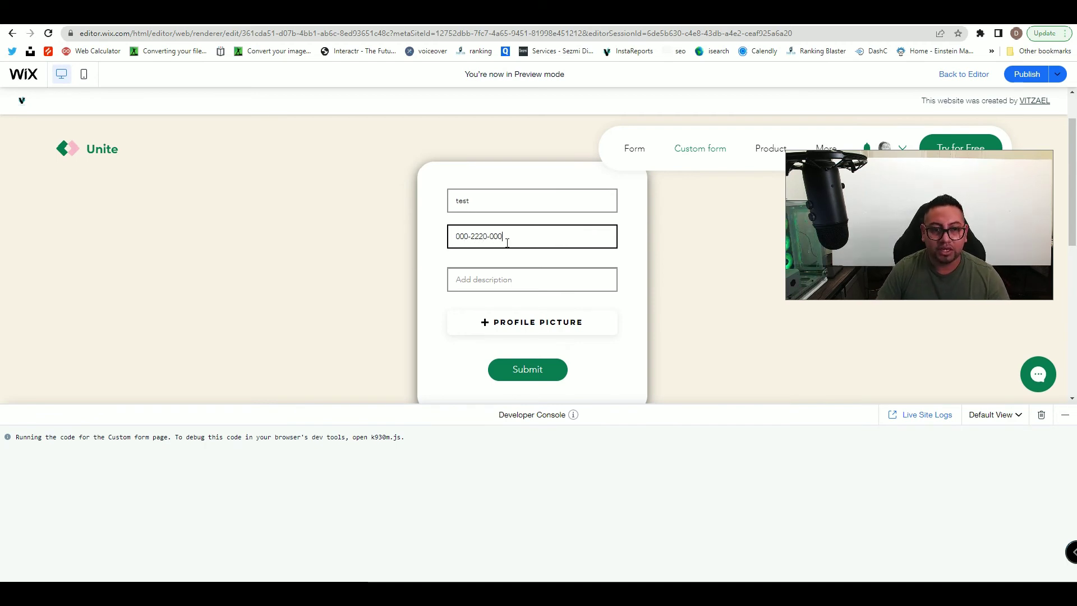
scroll(507, 242, "down", 2)
scroll(507, 238, "up", 1)
left_click(524, 223)
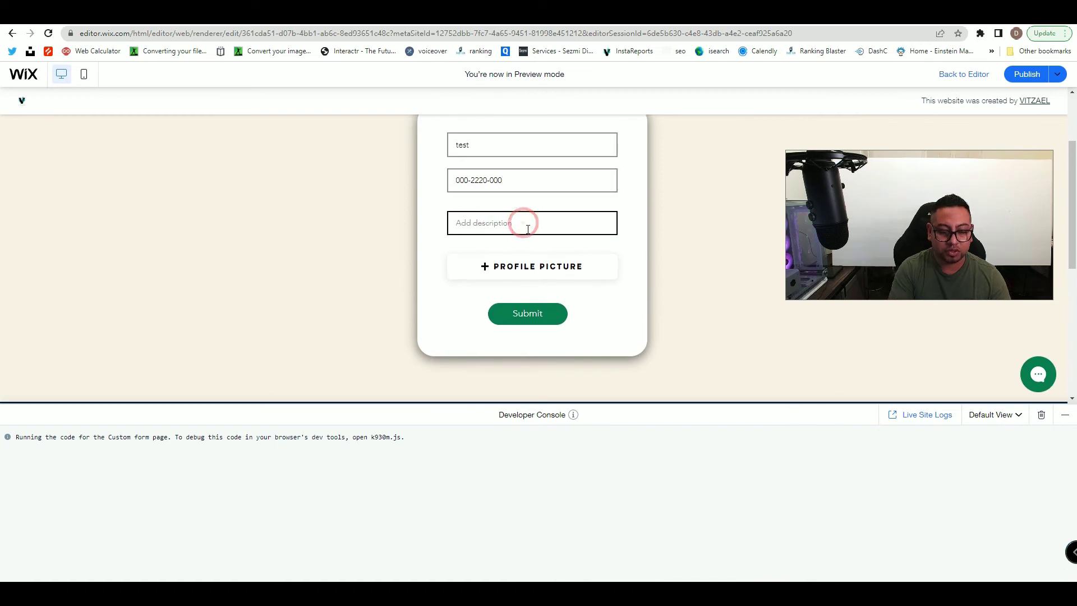
type("d")
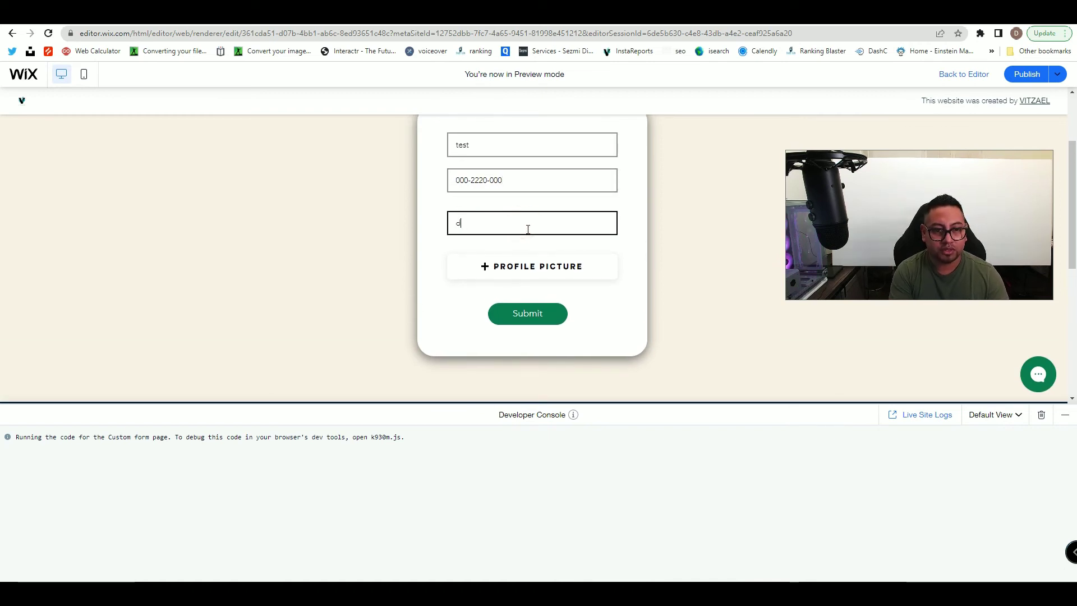
type("escription here")
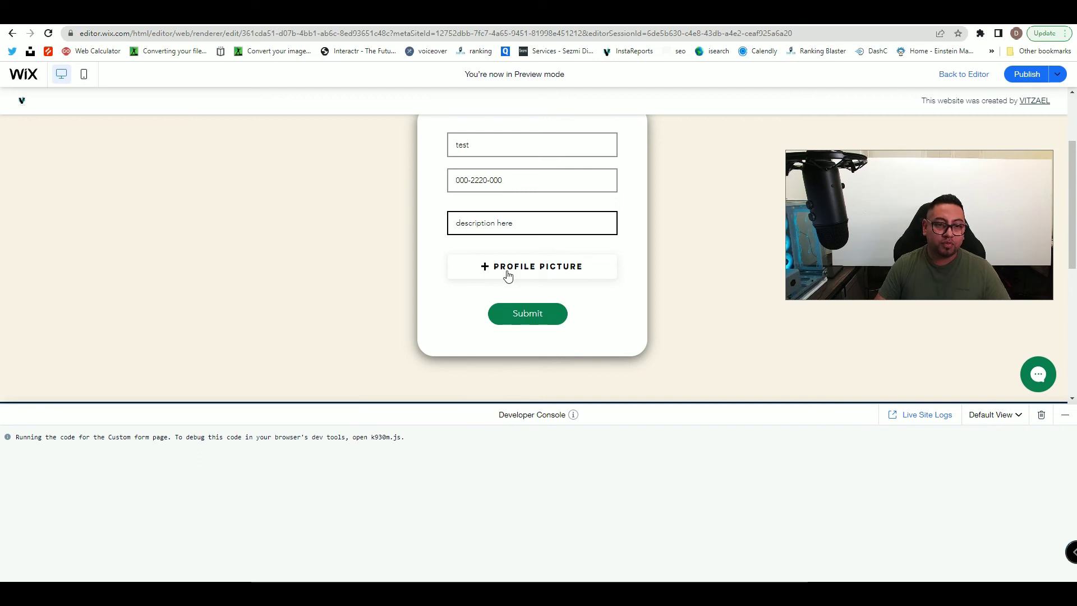
- Upload the old image from Downloads as the profile picture in the preview
left_click(520, 318)
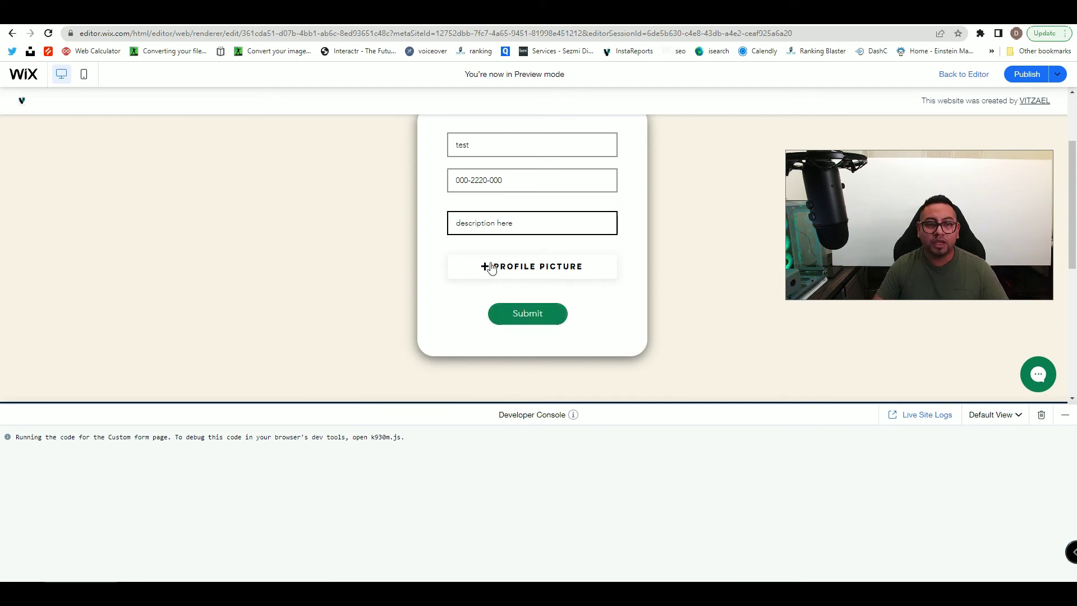
left_click(517, 266)
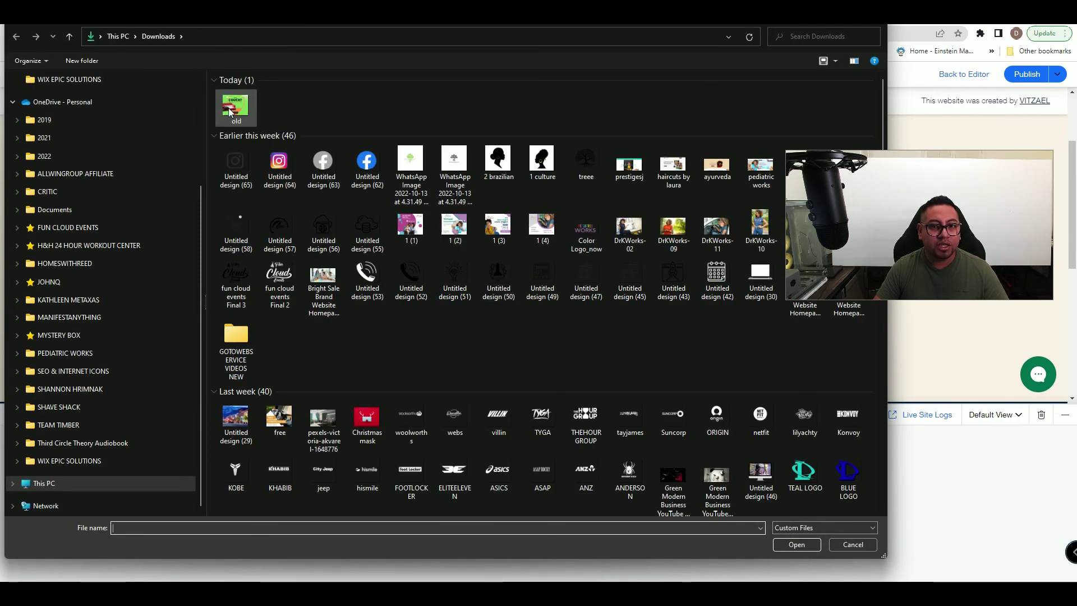
left_click(230, 112)
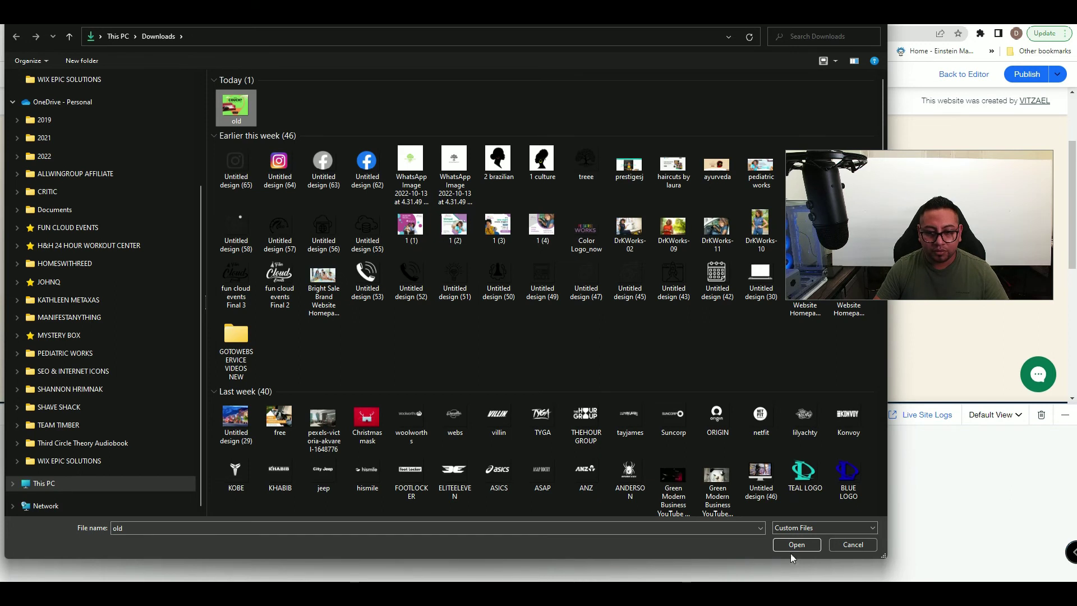
left_click(794, 547)
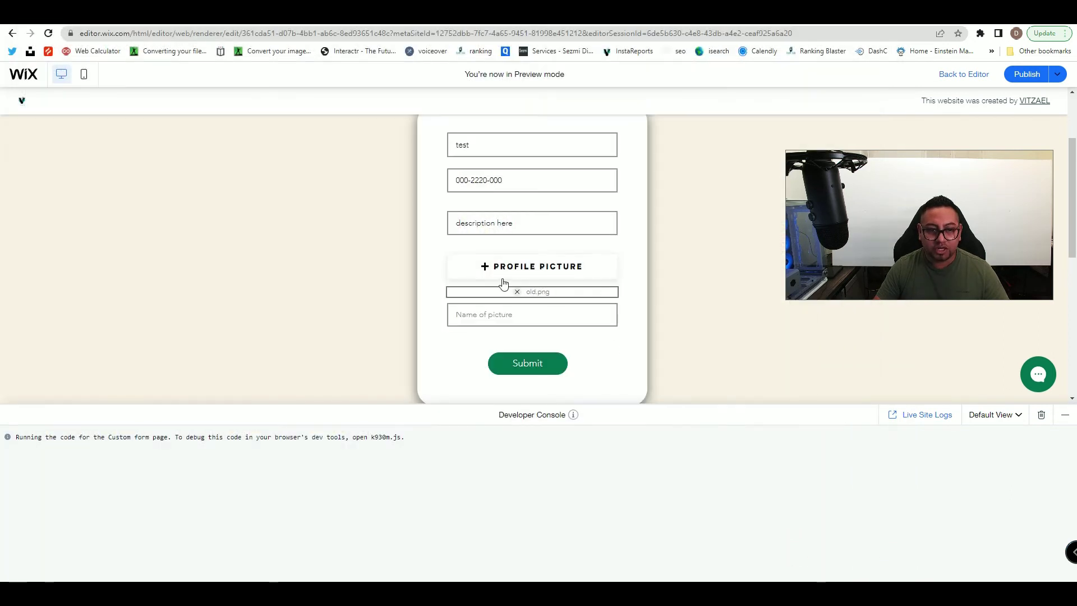
- Type 'old pic' in the Name of picture field and collapse the developer console
left_click(481, 316)
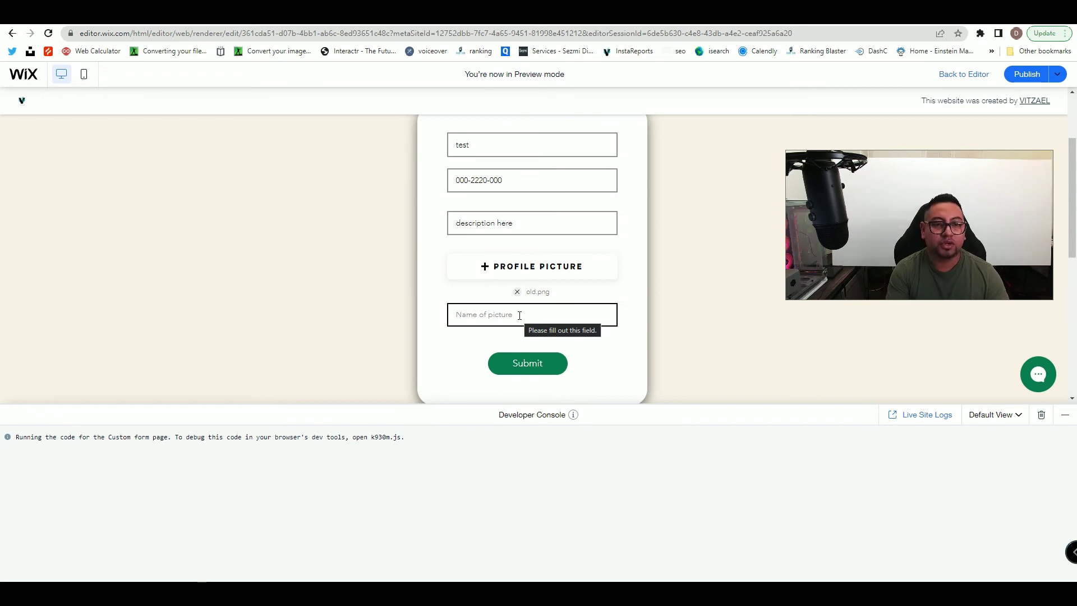
type("old picture")
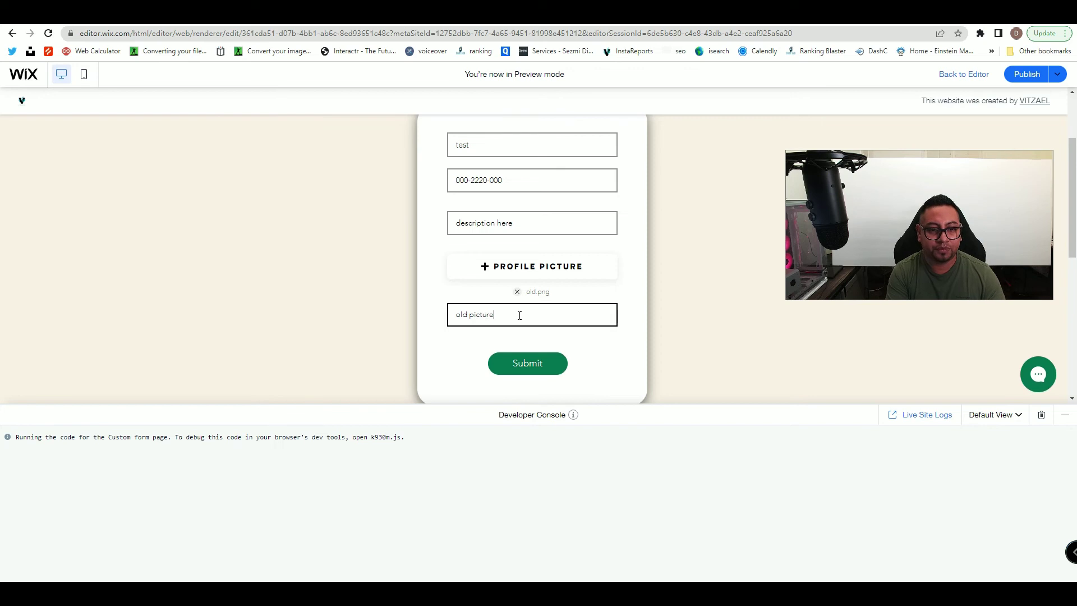
left_click(1065, 415)
scroll(668, 376, "up", 2)
scroll(611, 308, "down", 1)
scroll(630, 377, "up", 1)
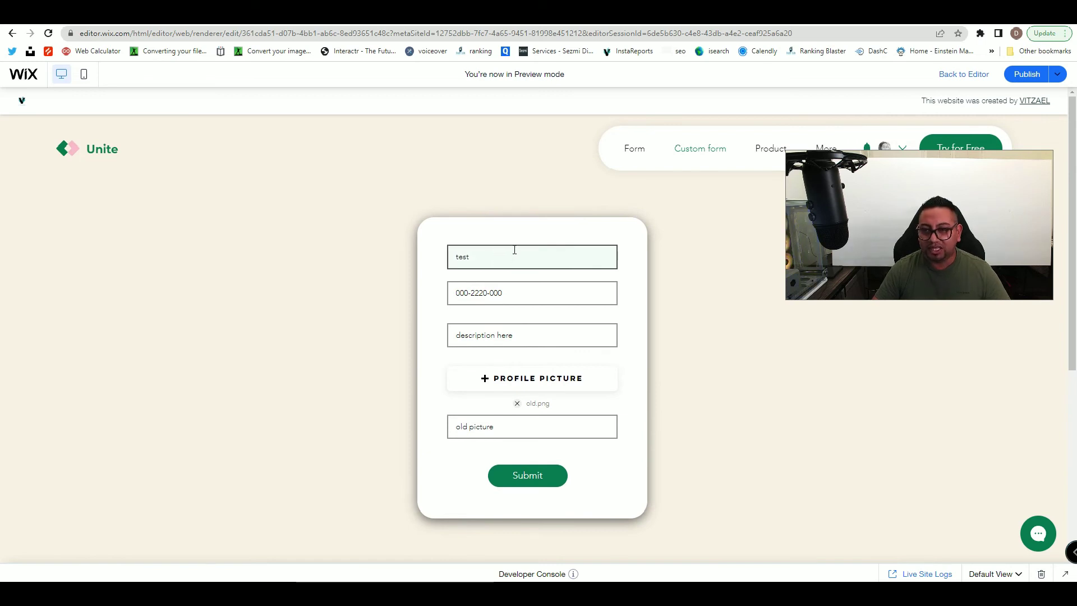
- Return from the preview to the editor and inspect the First Name input's event handlers
left_click(1065, 574)
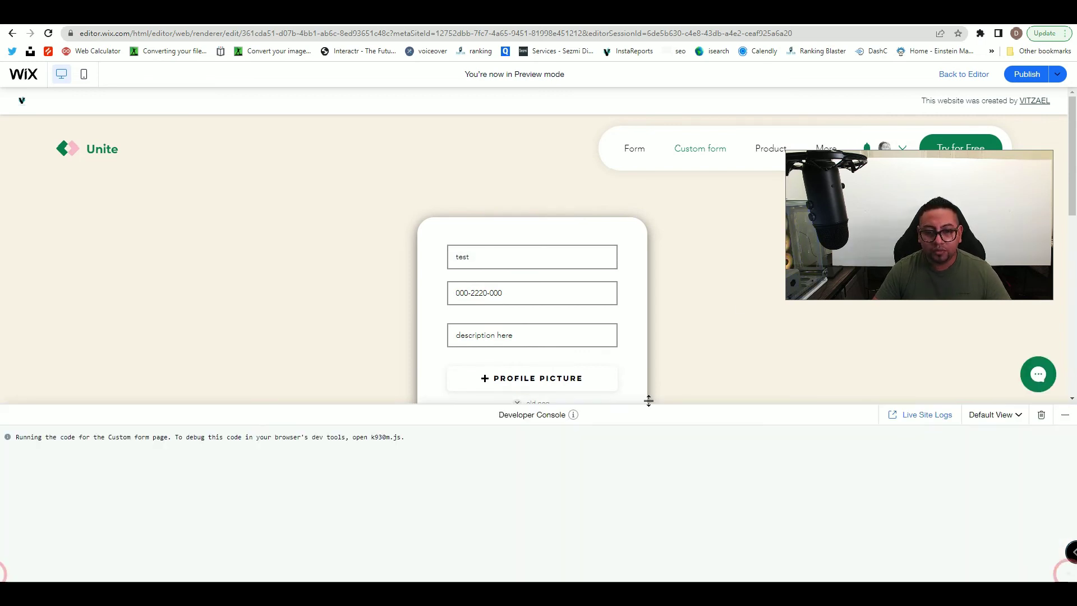
left_click(961, 77)
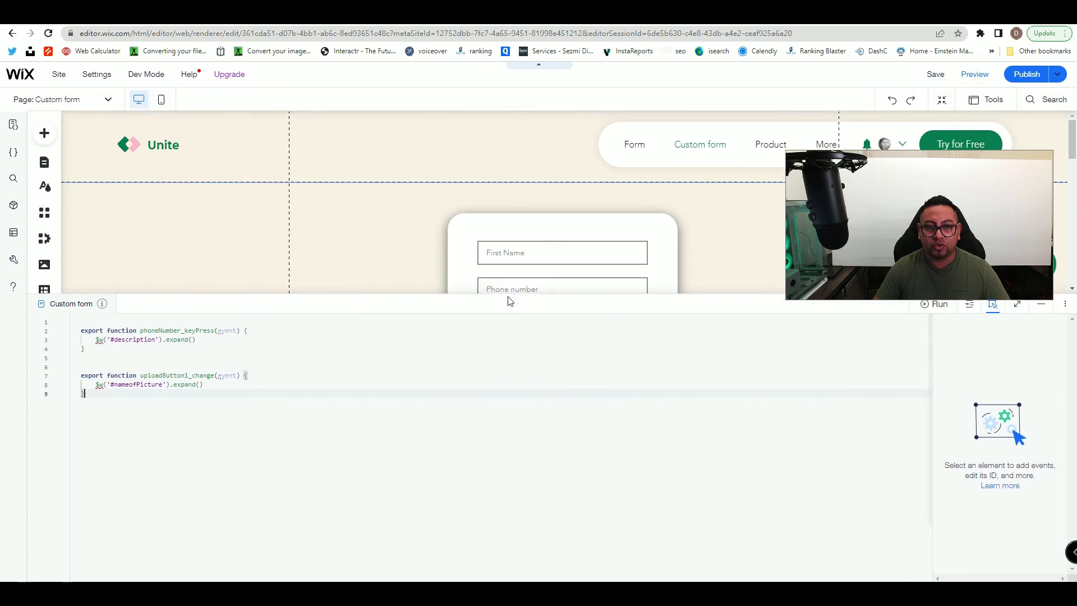
left_click(519, 253)
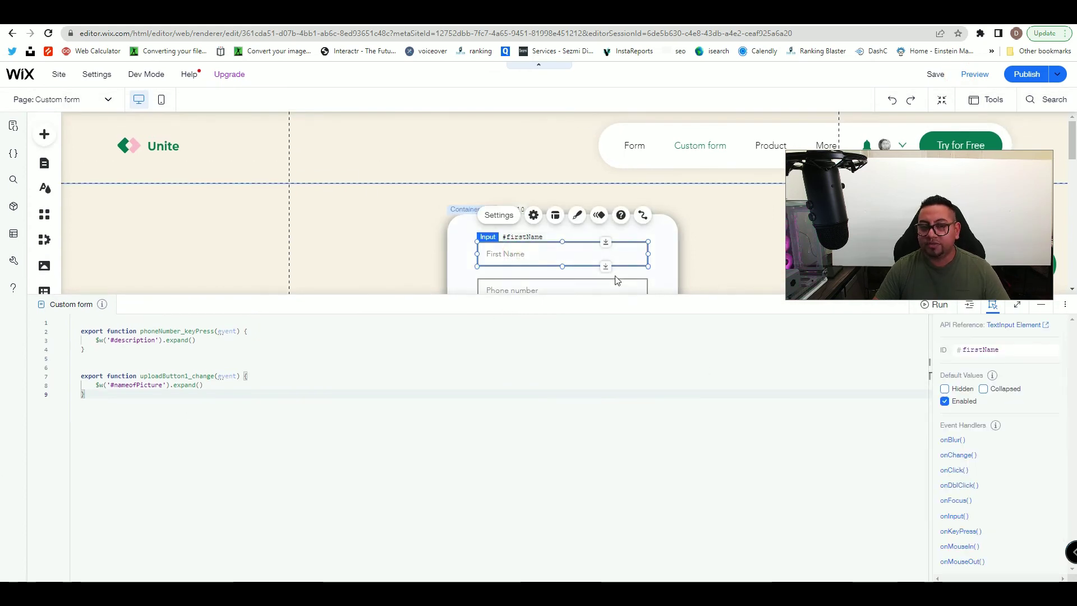
scroll(615, 281, "down", 2)
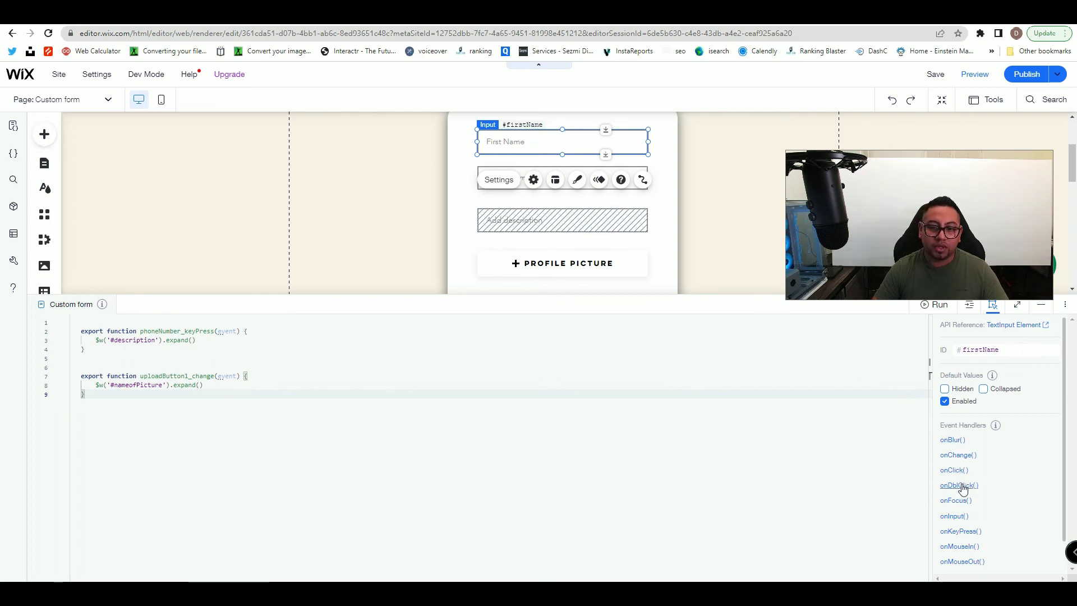
scroll(956, 516, "down", 1)
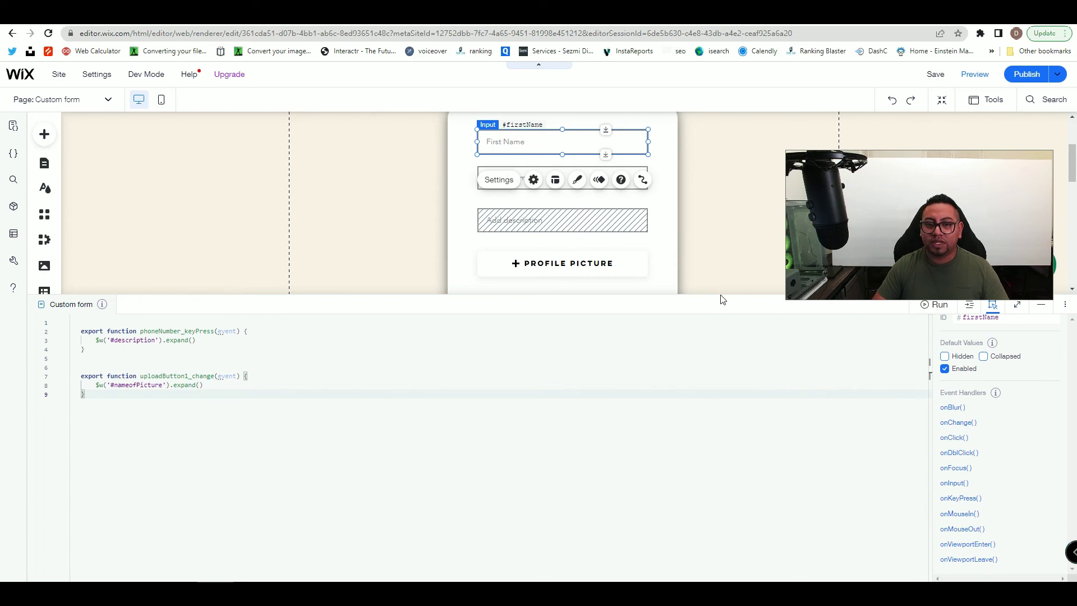
- Enlarge the canvas and minimize the code panel so the whole form shows
left_click_drag(718, 292, 716, 412)
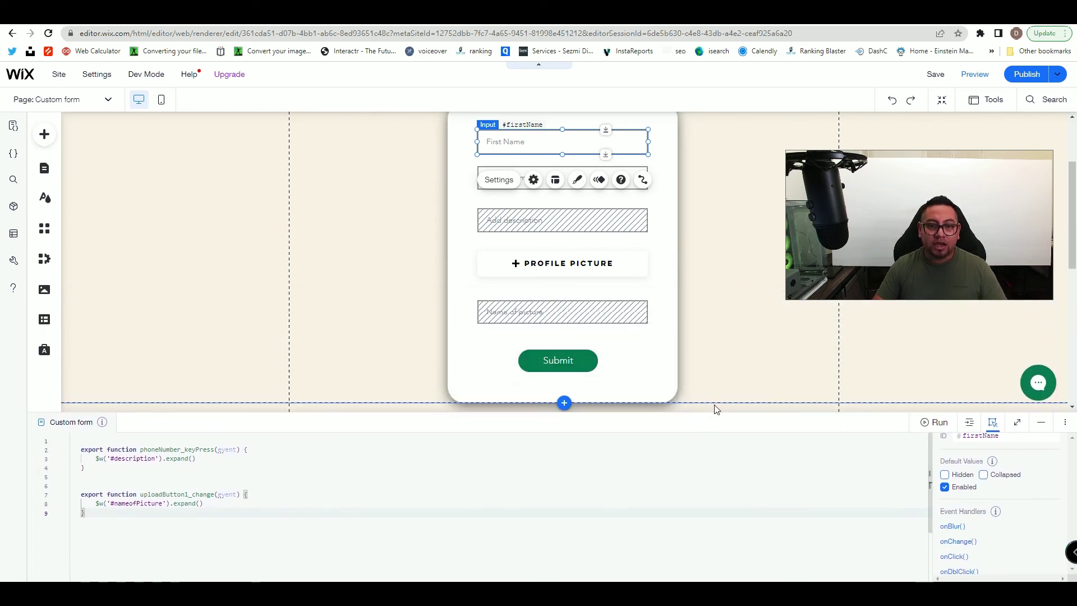
scroll(716, 408, "up", 2)
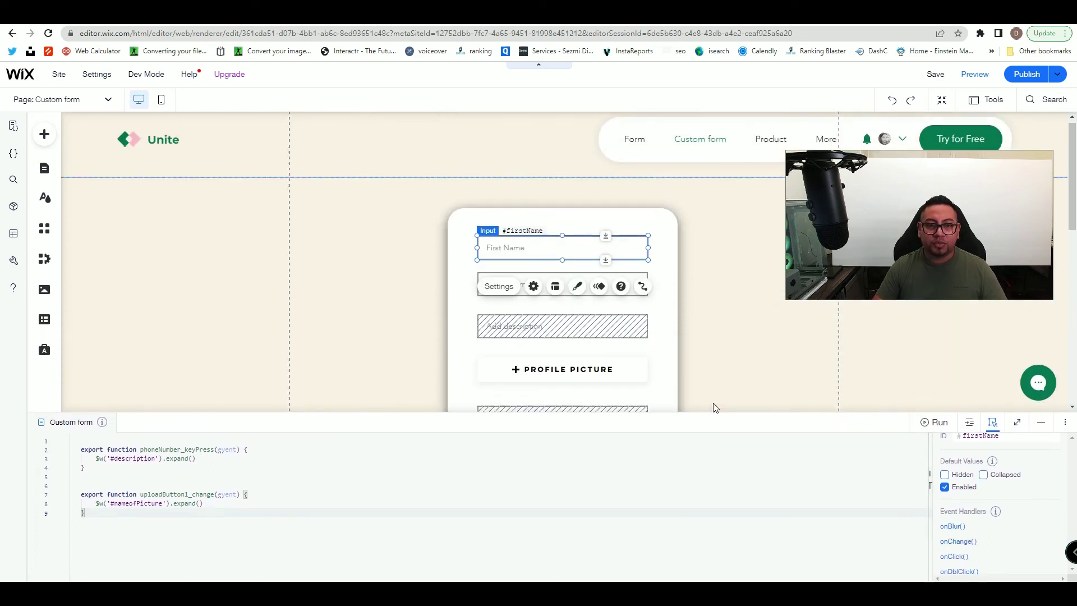
left_click(1041, 423)
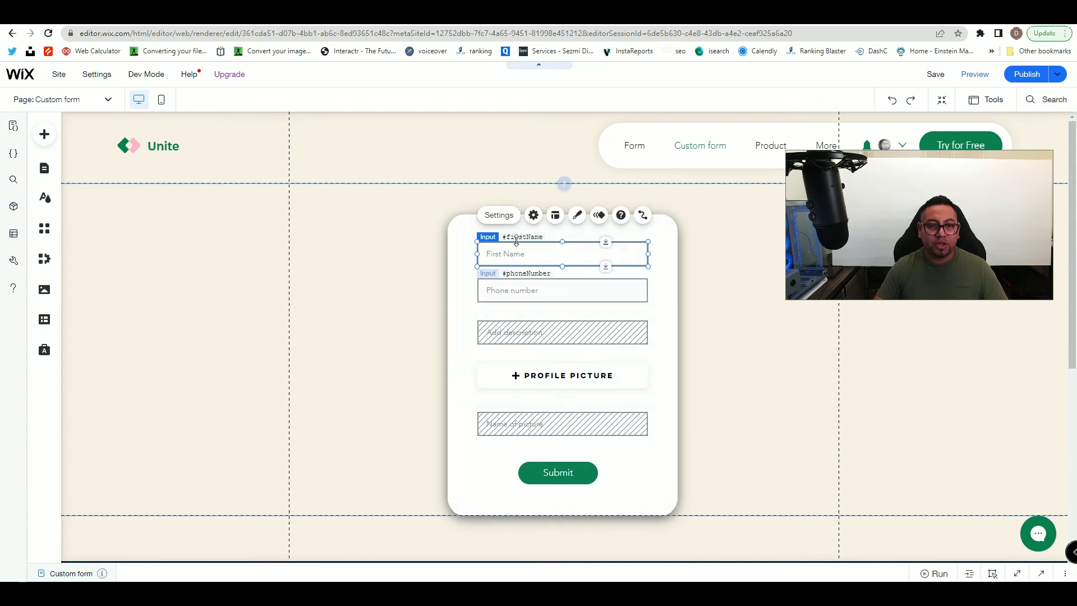
left_click(734, 337)
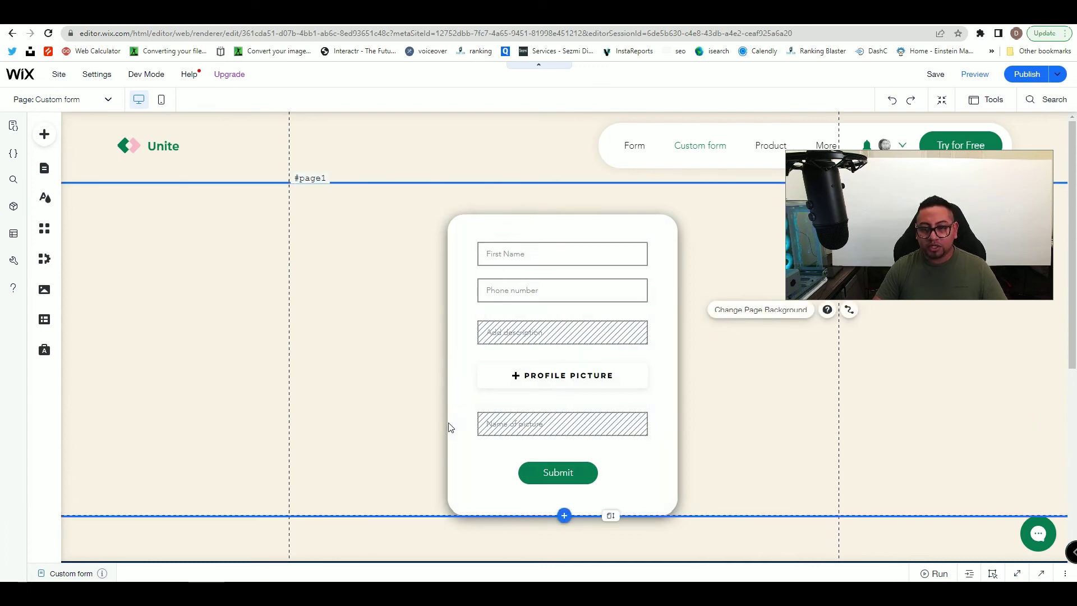
- Browse the Content Manager's collections list
left_click(44, 321)
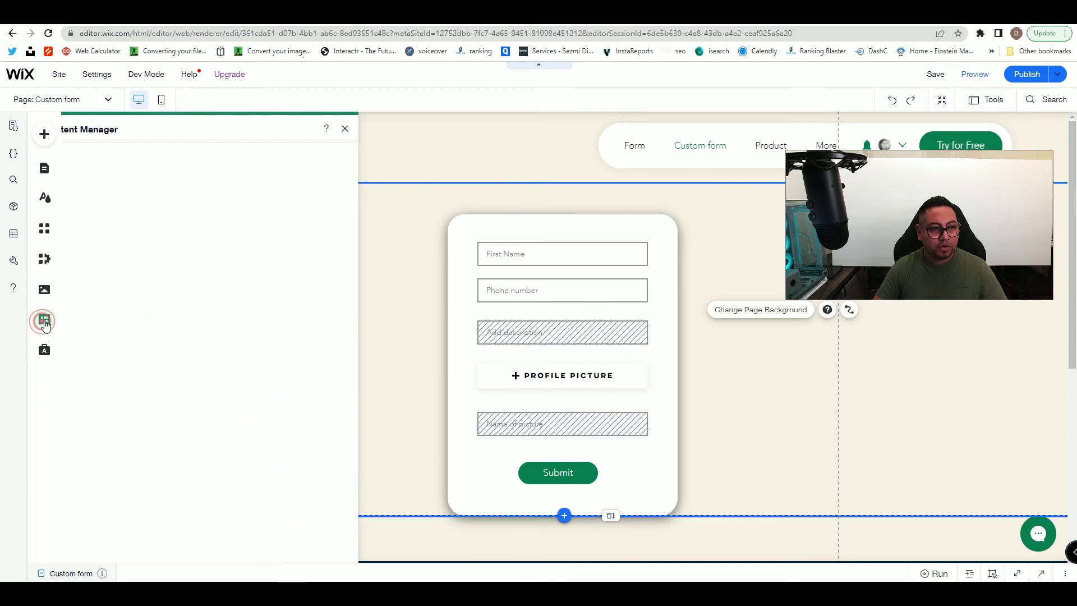
left_click(105, 185)
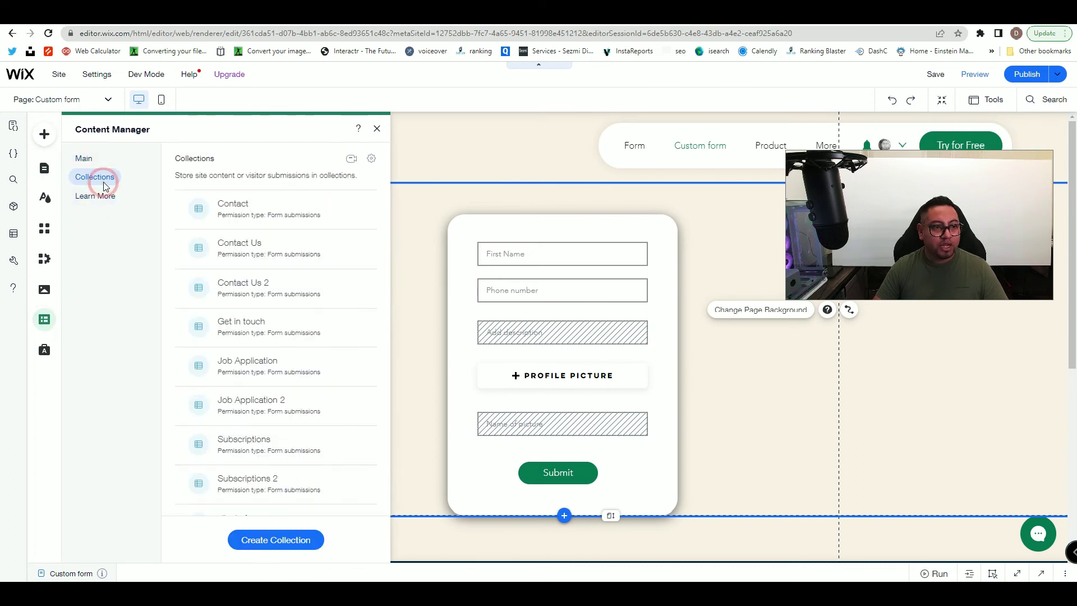
left_click(91, 160)
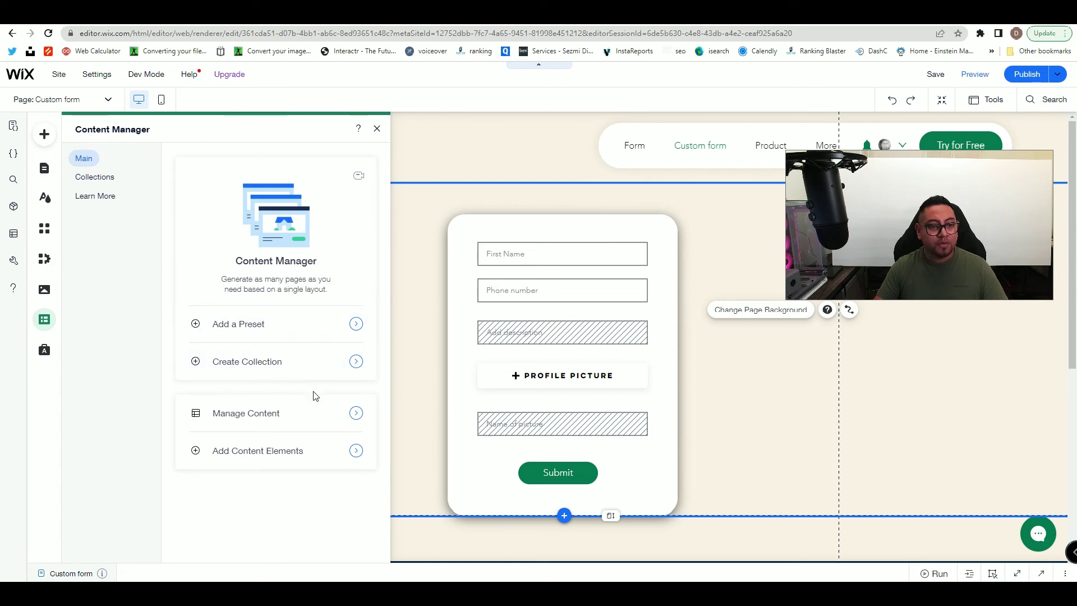
left_click(103, 373)
left_click(47, 325)
left_click(46, 323)
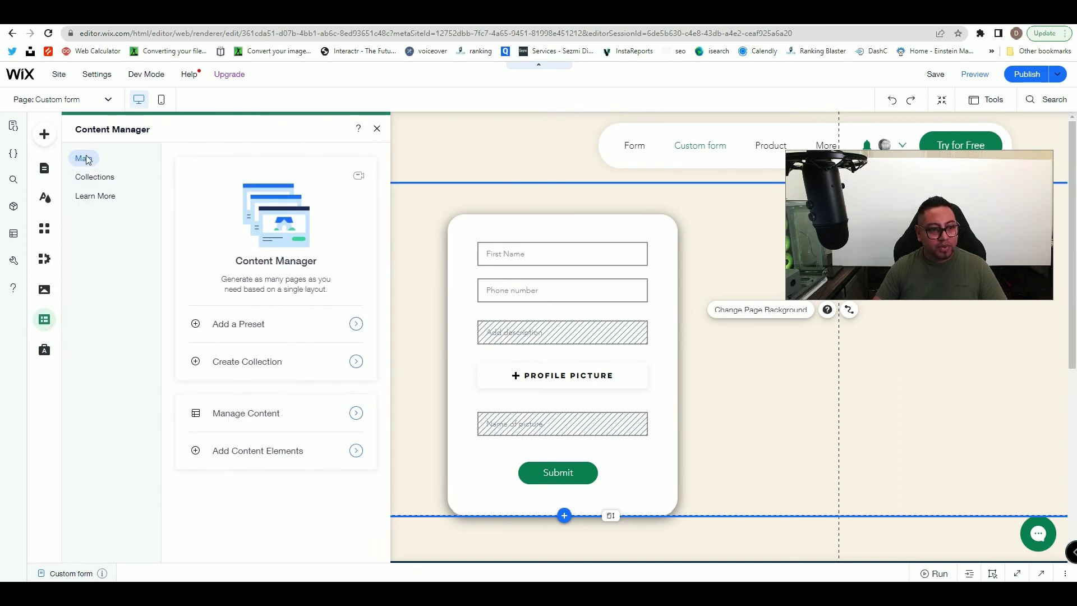
- Place a Form dataset beside the form and link it to the clients form collection
left_click(273, 457)
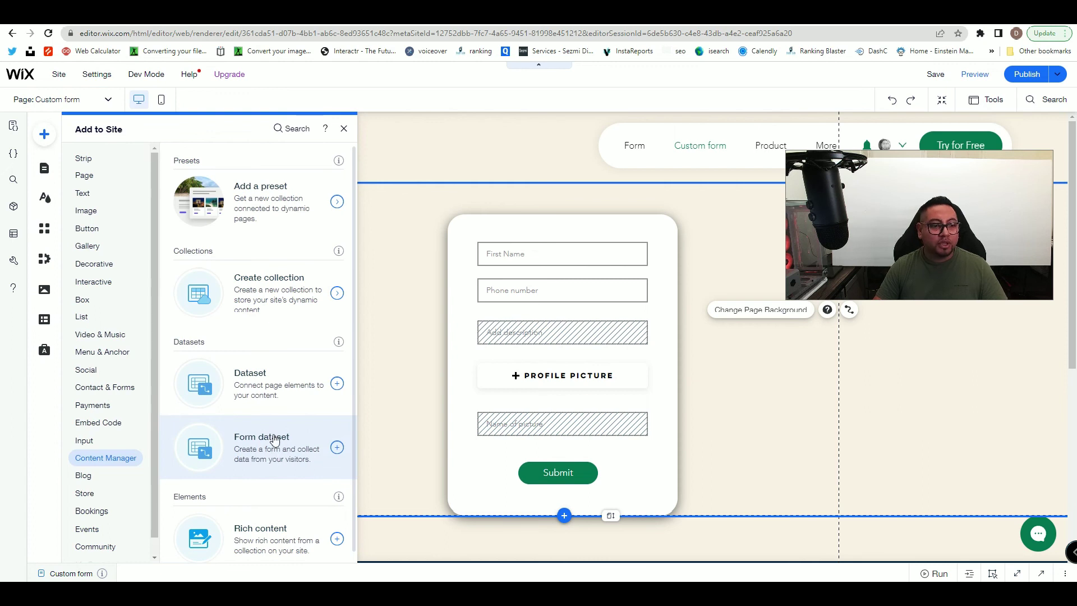
scroll(274, 441, "down", 1)
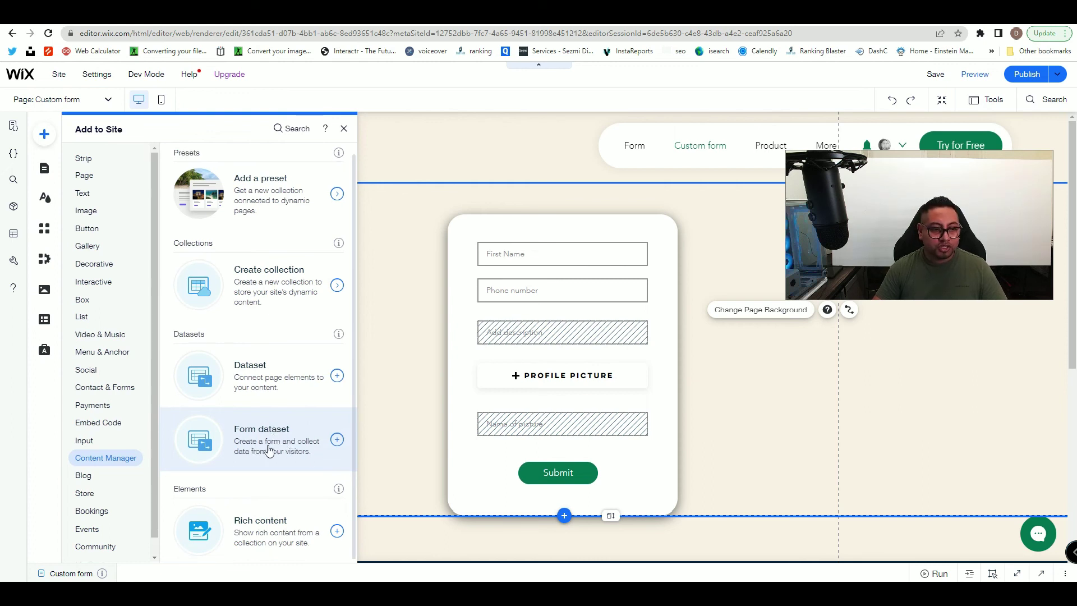
left_click_drag(255, 431, 574, 343)
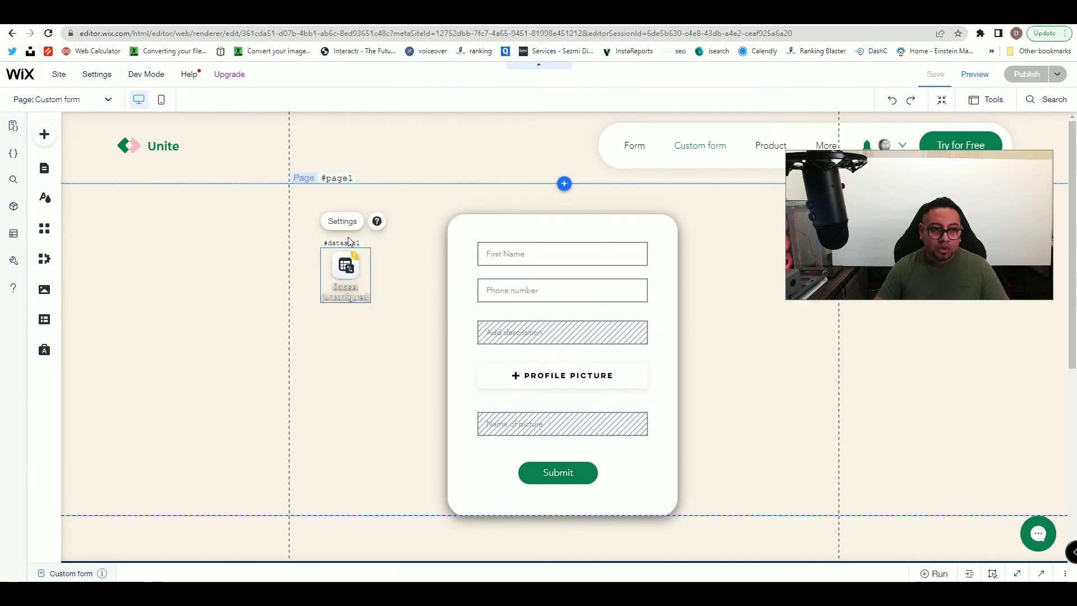
left_click(347, 222)
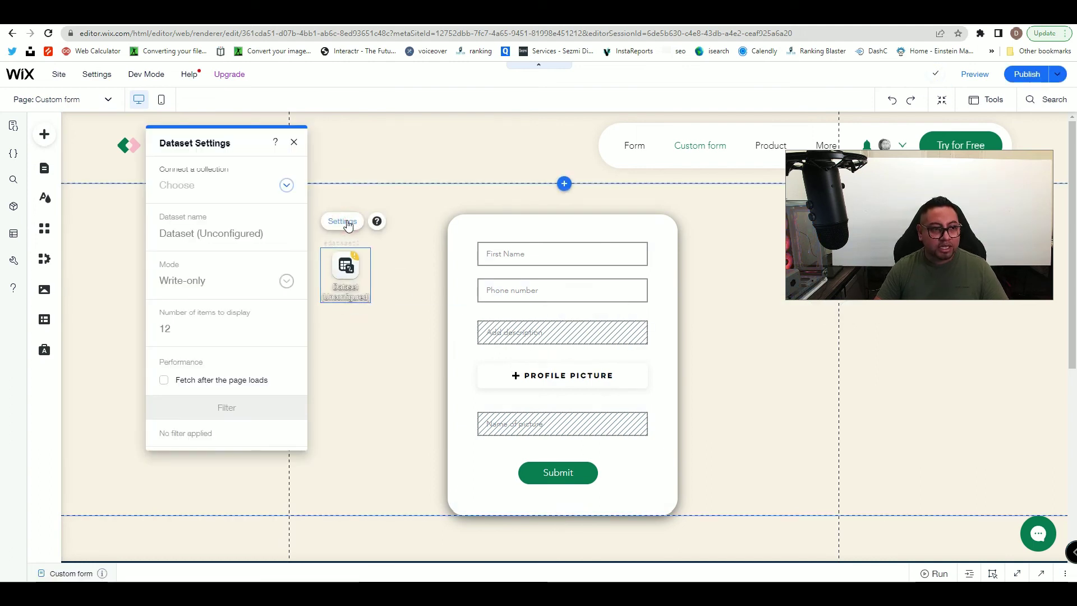
left_click(176, 187)
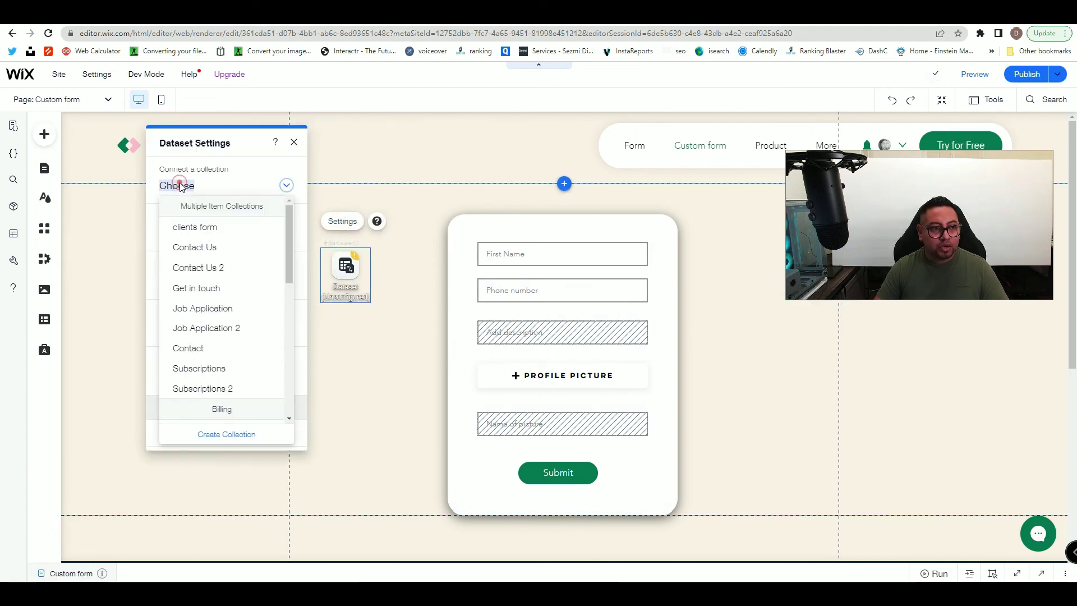
left_click(207, 229)
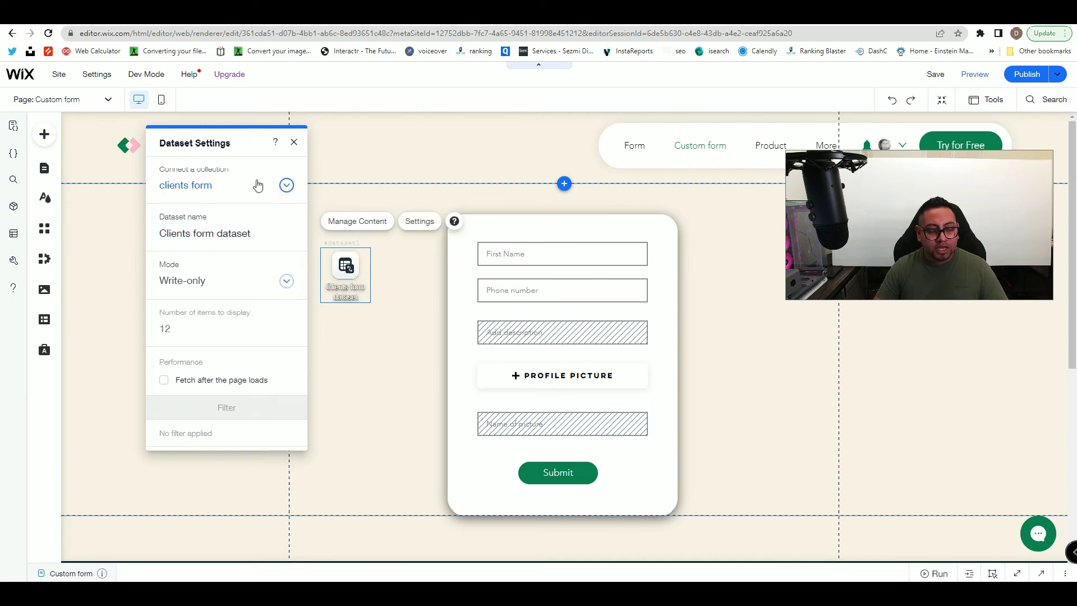
- Close the dataset settings and check the Name of picture, upload button and form container
left_click(548, 425)
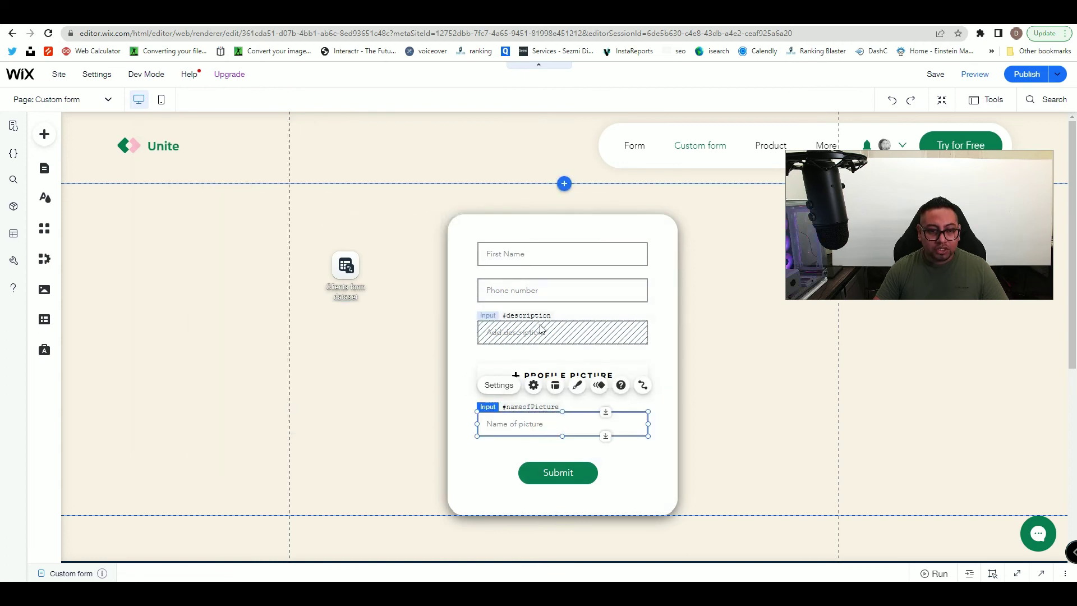
scroll(548, 340, "down", 1)
left_click(641, 312)
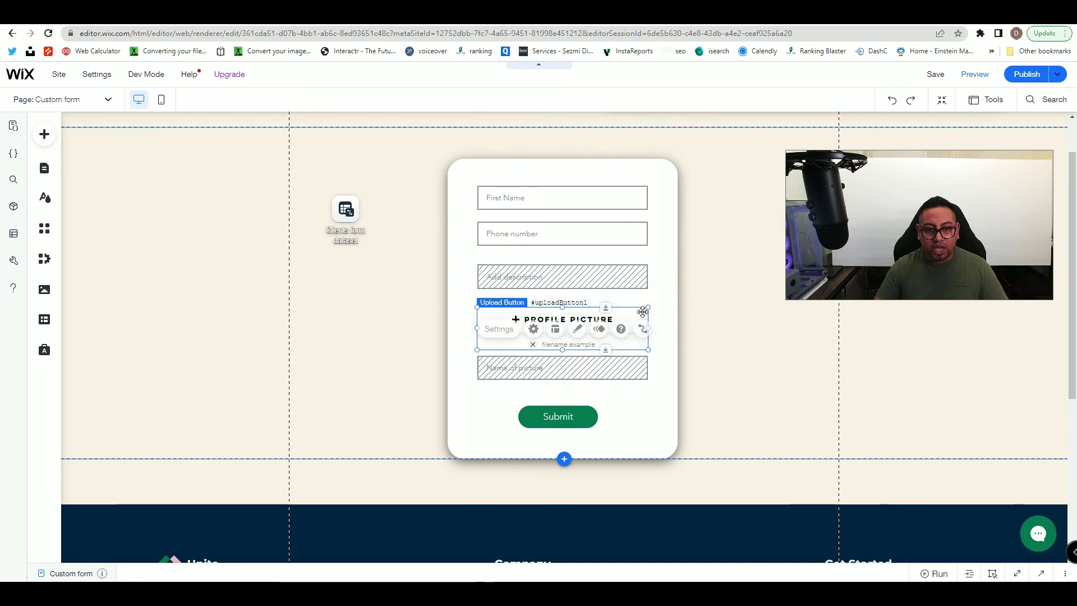
scroll(599, 333, "up", 1)
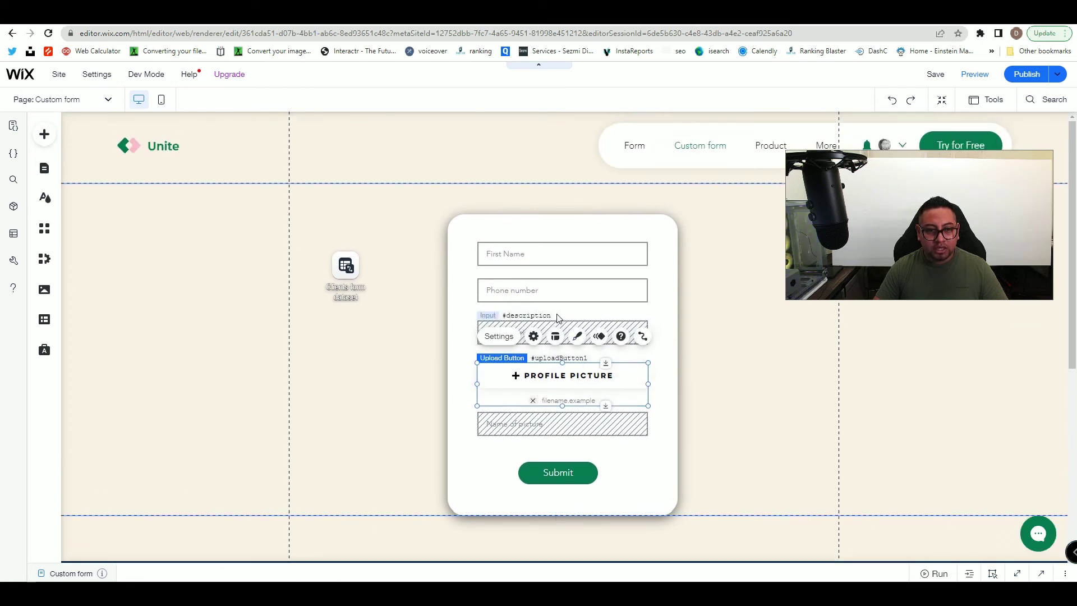
left_click(548, 315)
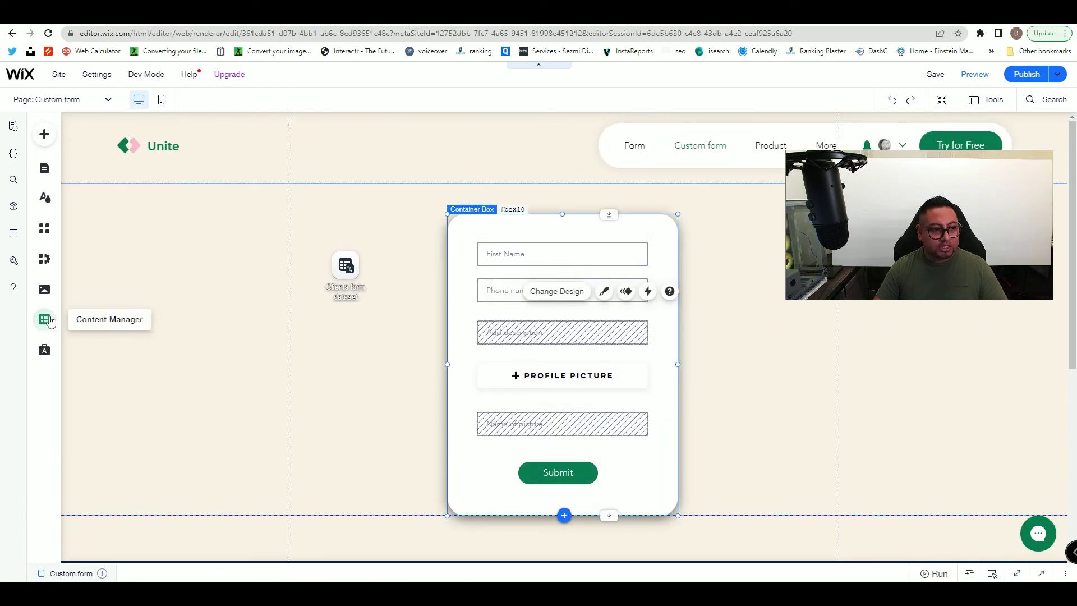
left_click(558, 415)
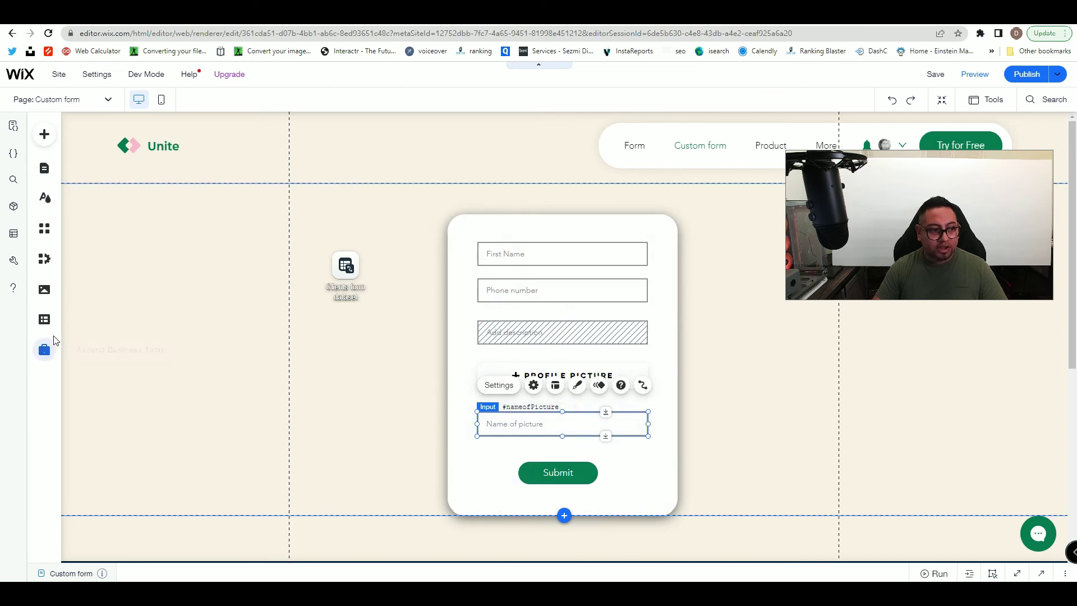
- Open the clients form collection in the Content Manager
left_click(45, 319)
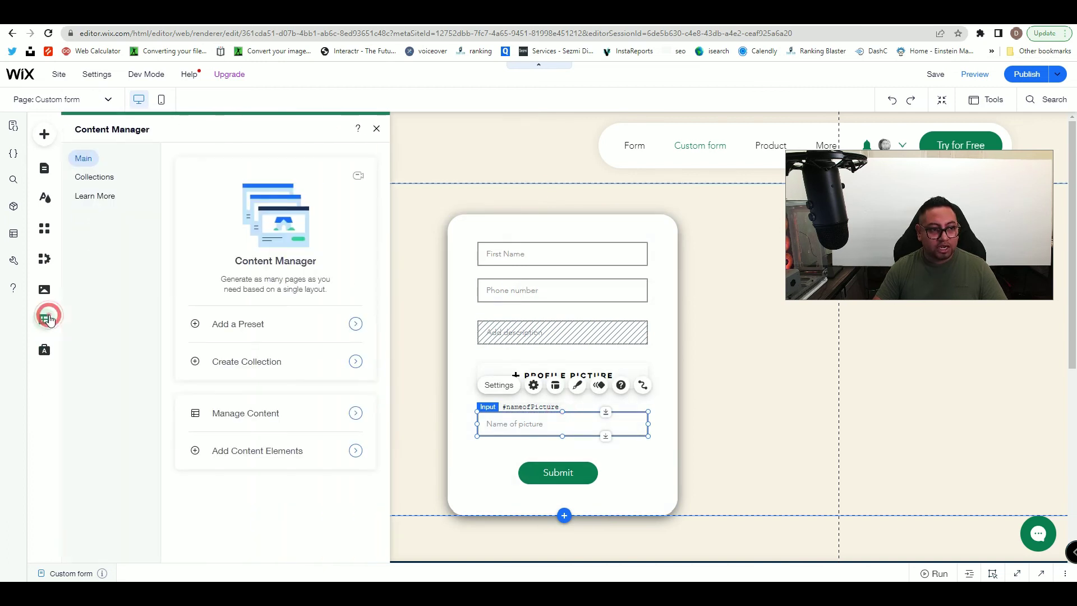
left_click(106, 177)
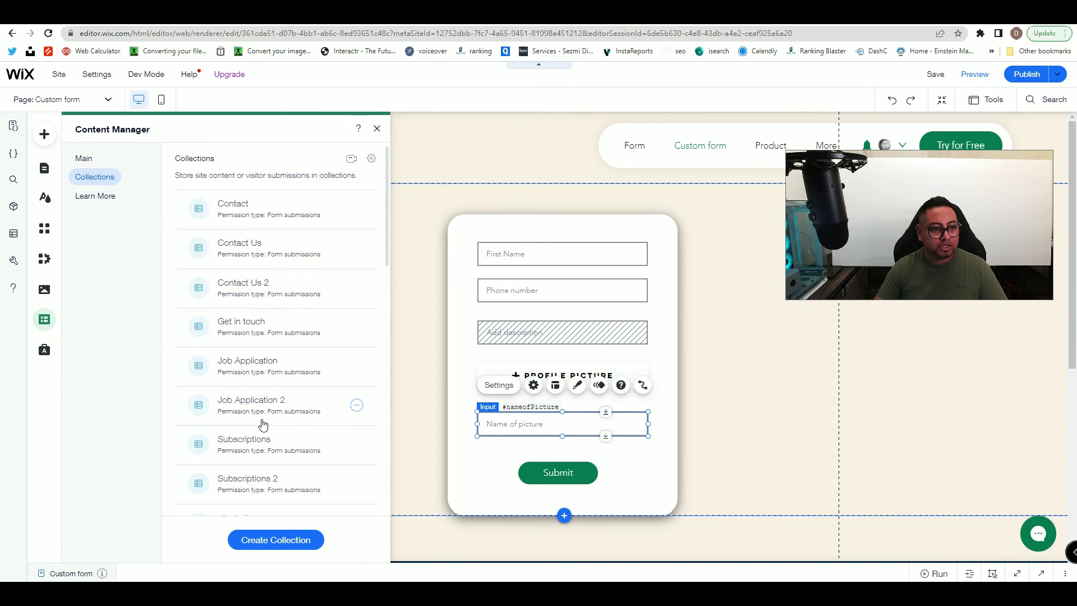
scroll(262, 425, "down", 3)
left_click(261, 352)
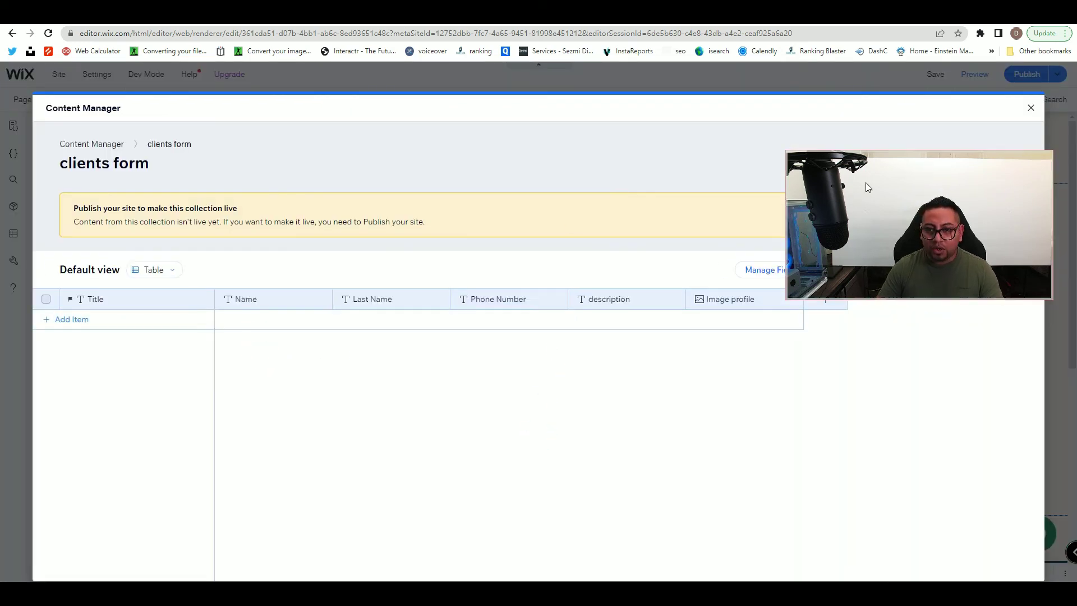
left_click_drag(865, 182, 859, 110)
- Add and save a Text field named 'name of picture' in the collection
left_click(829, 299)
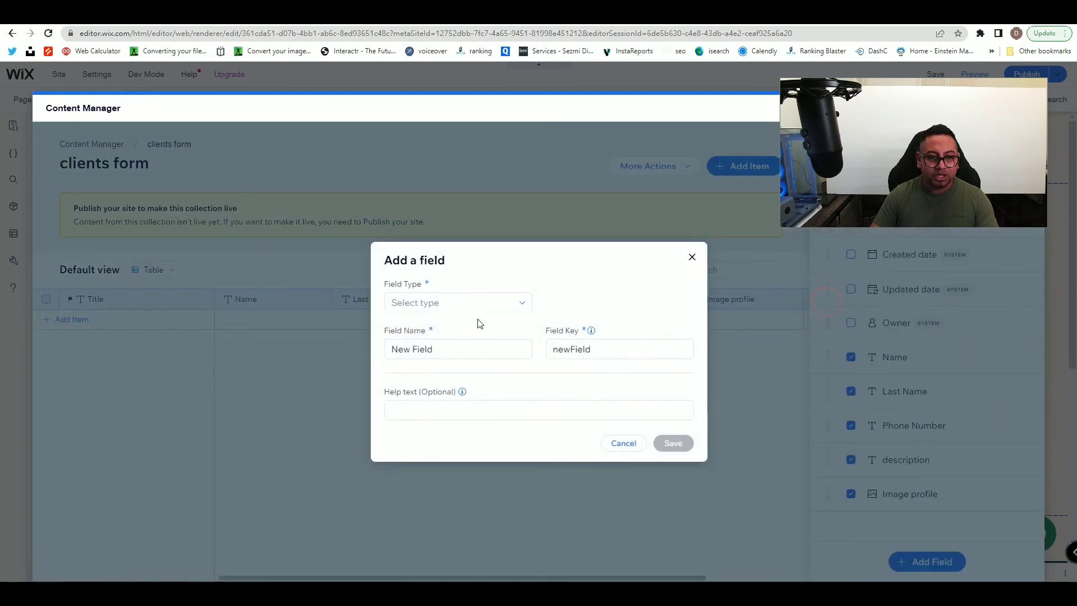
left_click(472, 304)
left_click(436, 323)
double_click(433, 337)
type("name")
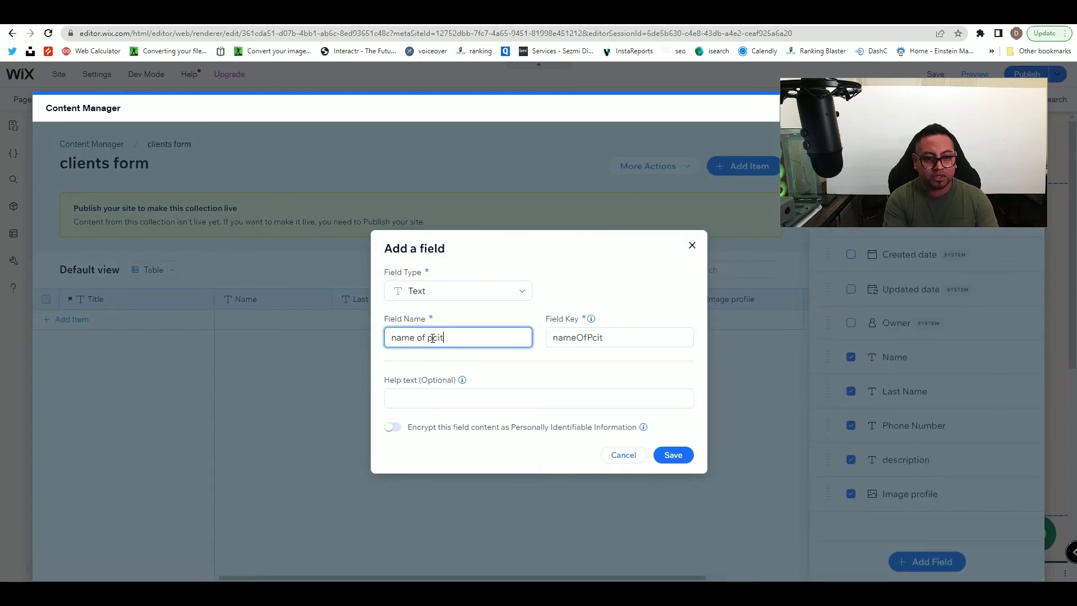
type(" of picture")
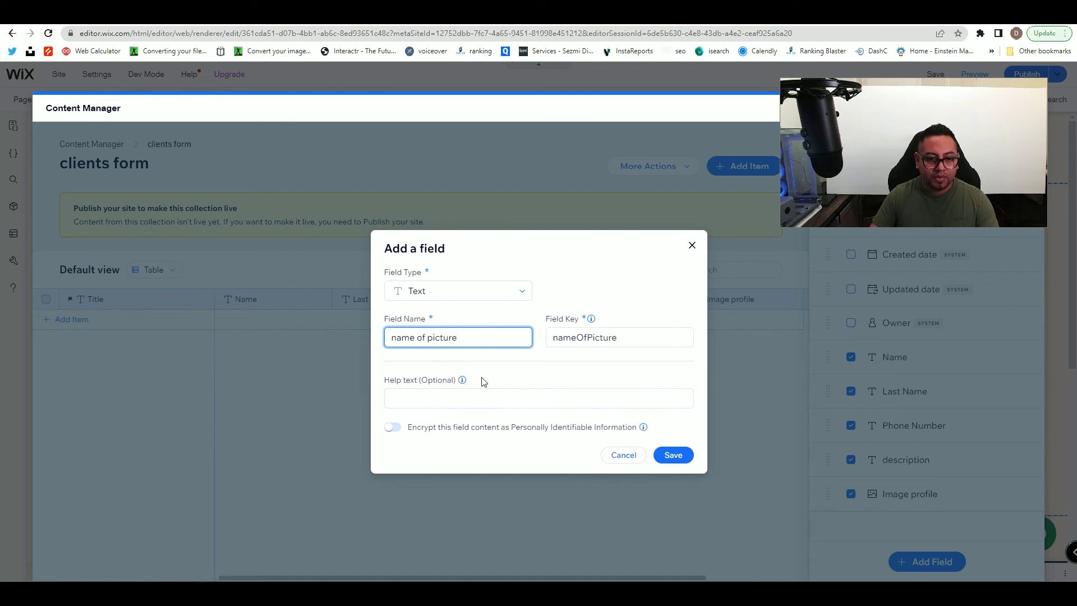
left_click(672, 456)
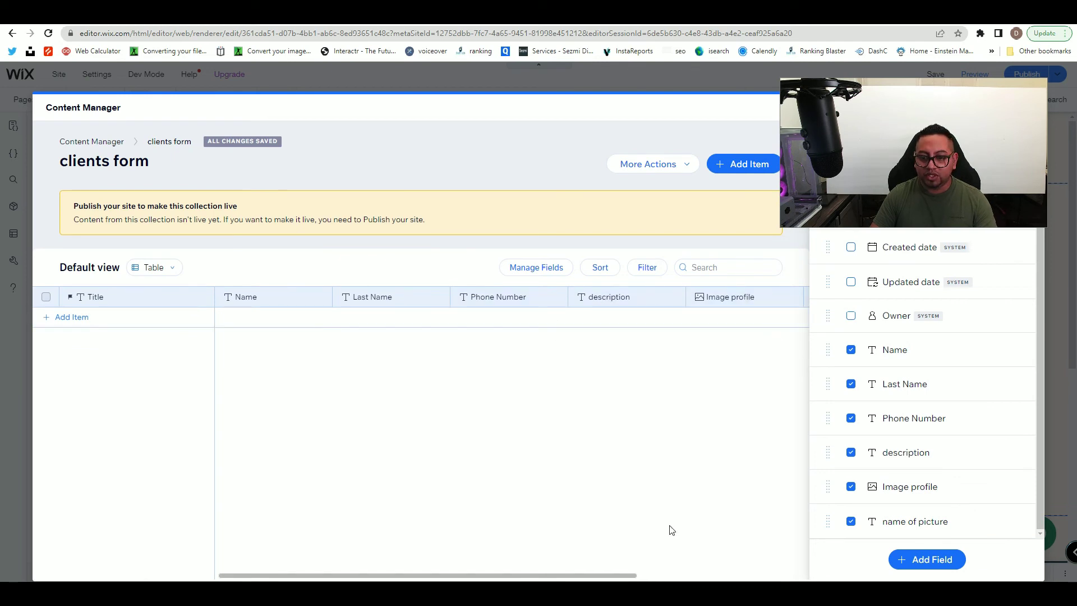
left_click_drag(571, 576, 547, 579)
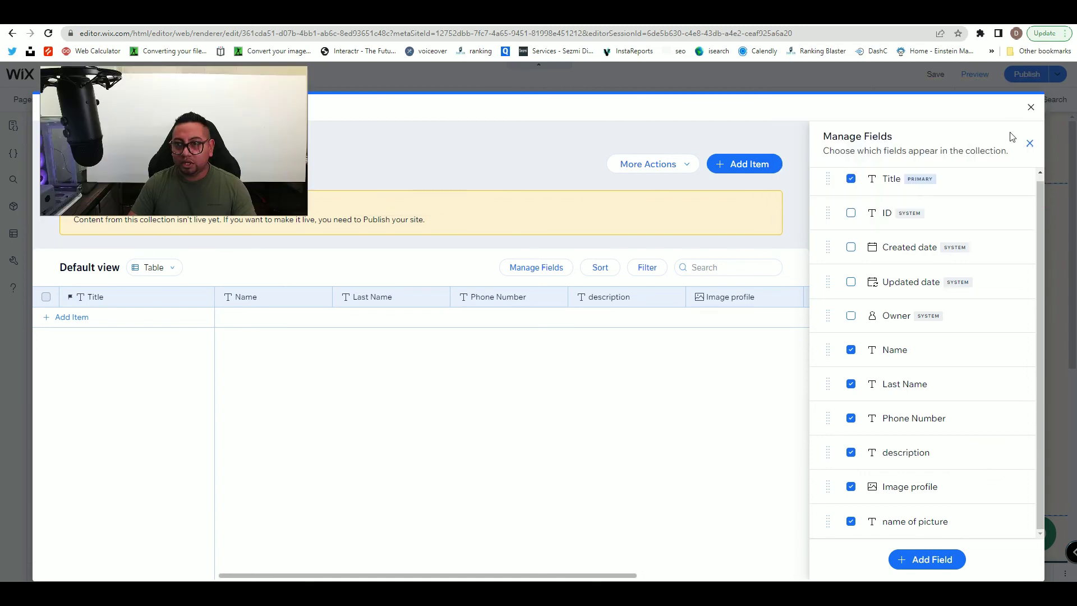
- Close the collection and move the Phone number input down to make room
left_click(1031, 108)
left_click(622, 290)
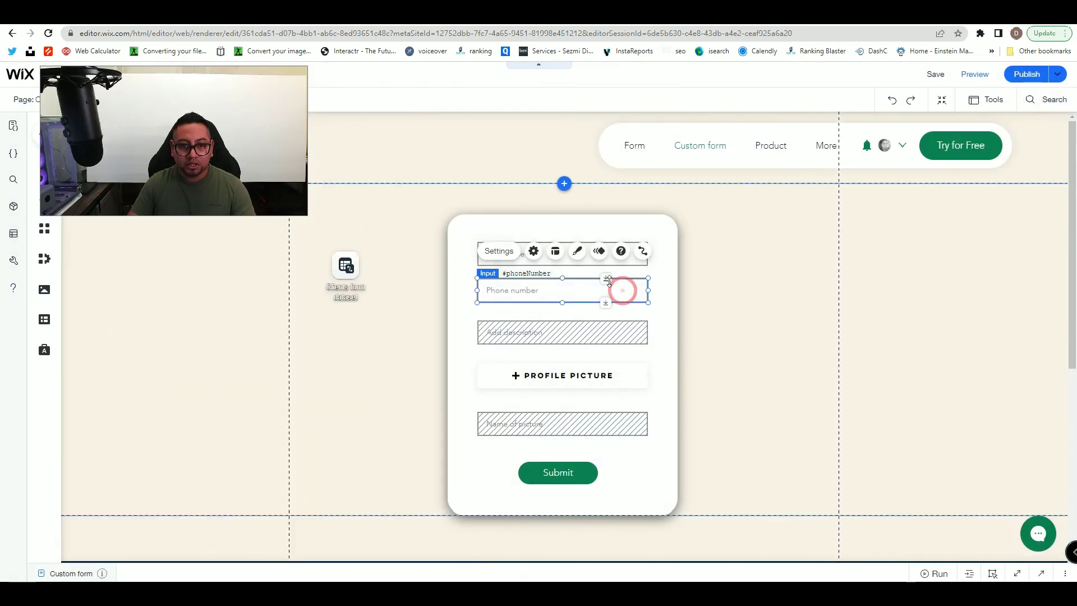
left_click_drag(606, 305, 605, 317)
left_click(592, 254)
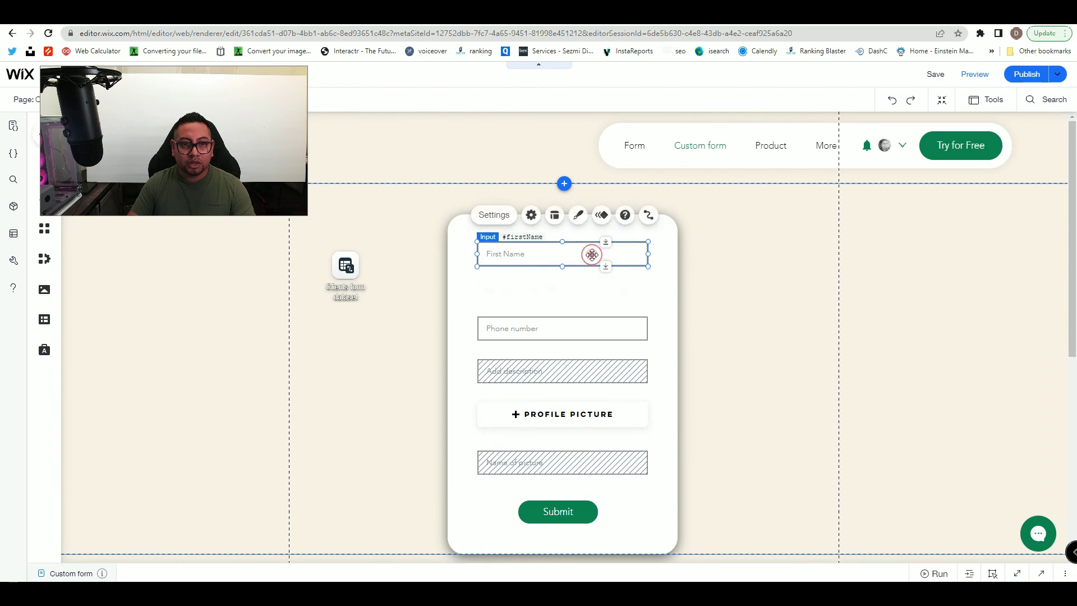
- Add a text input below First Name with placeholder 'Last Name'
left_click(45, 135)
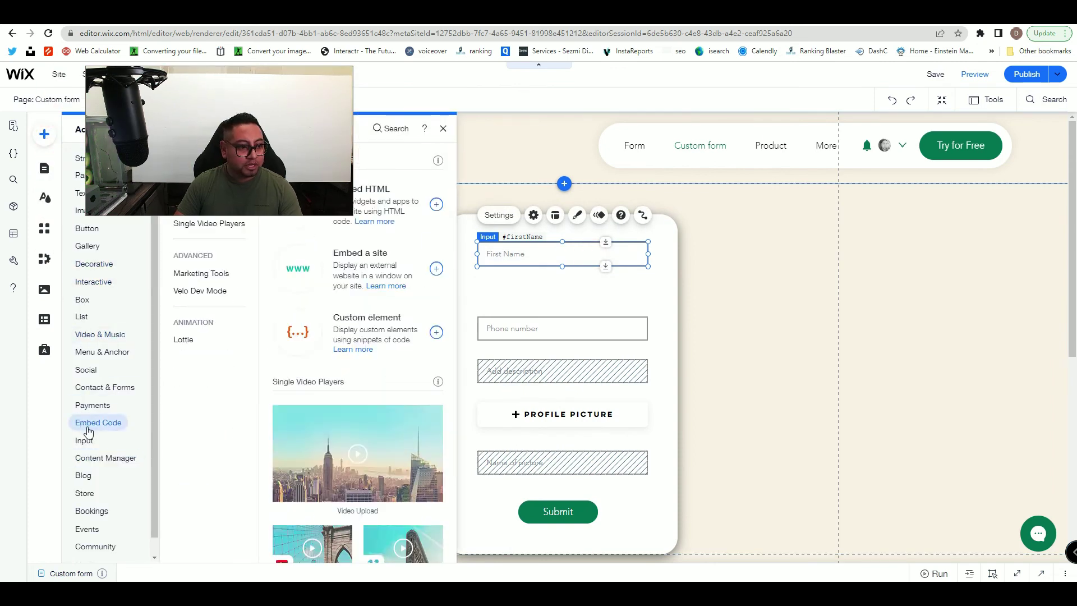
mouse_move(88, 443)
left_click_drag(399, 202, 561, 290)
left_click(508, 254)
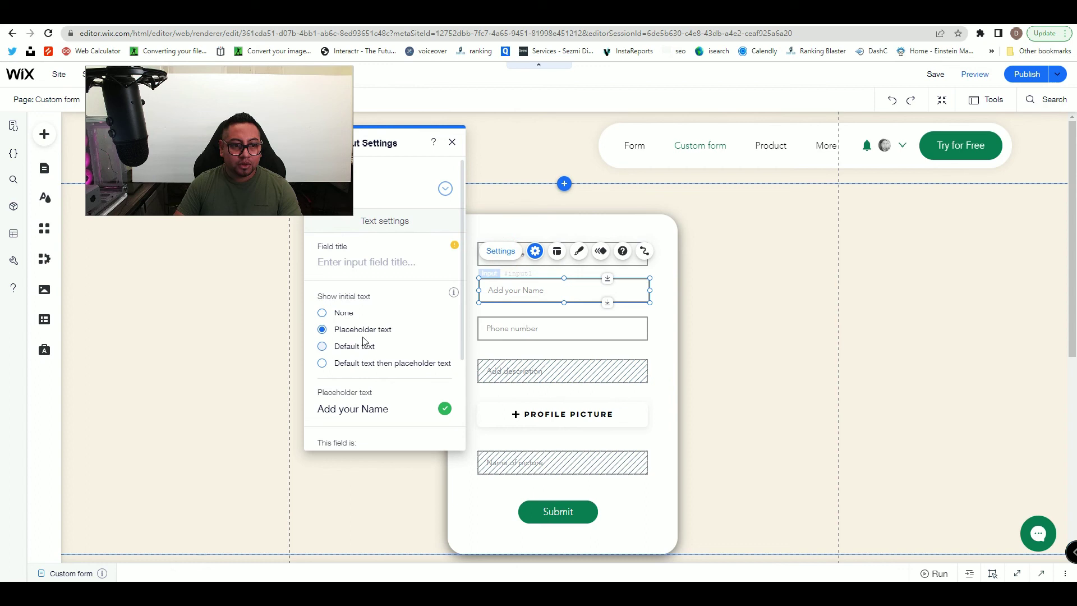
left_click(364, 400)
type("Last Name")
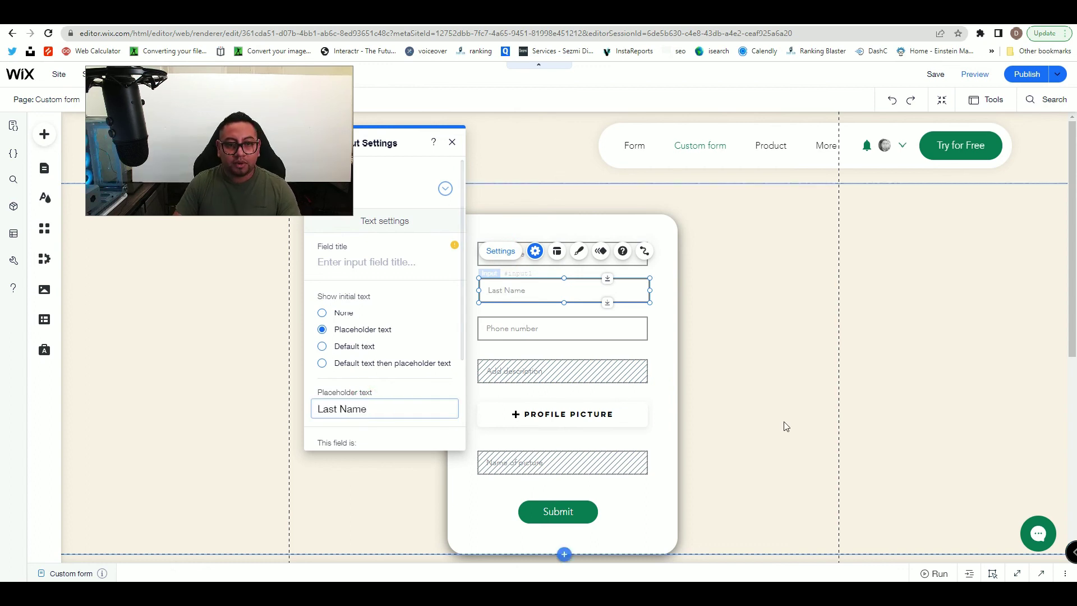
left_click(783, 422)
left_click(345, 268)
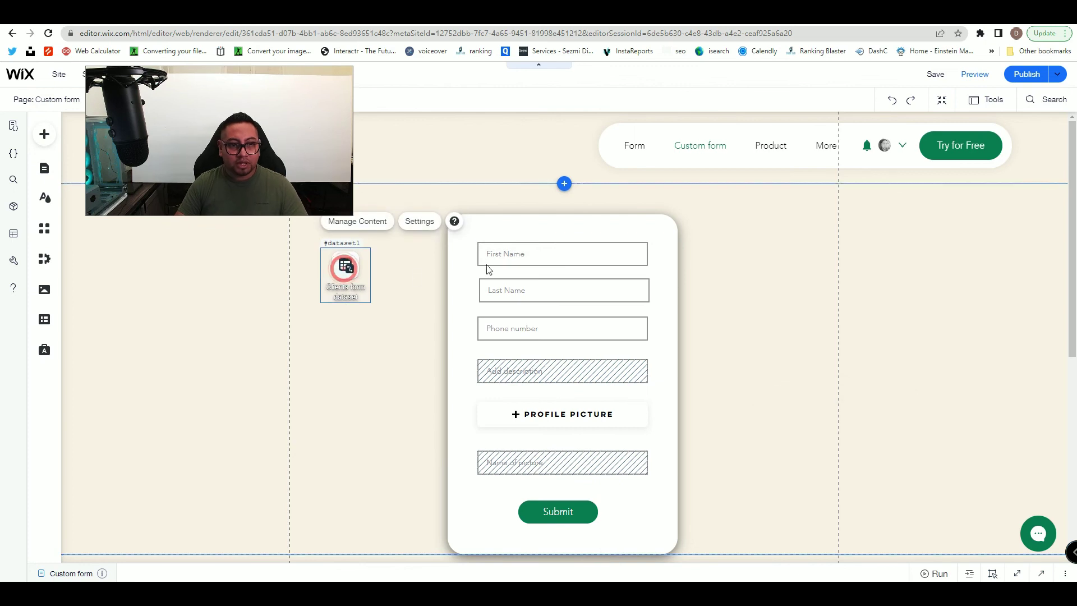
- Connect First Name to the Name field and Last Name to the Last Name field
left_click(601, 260)
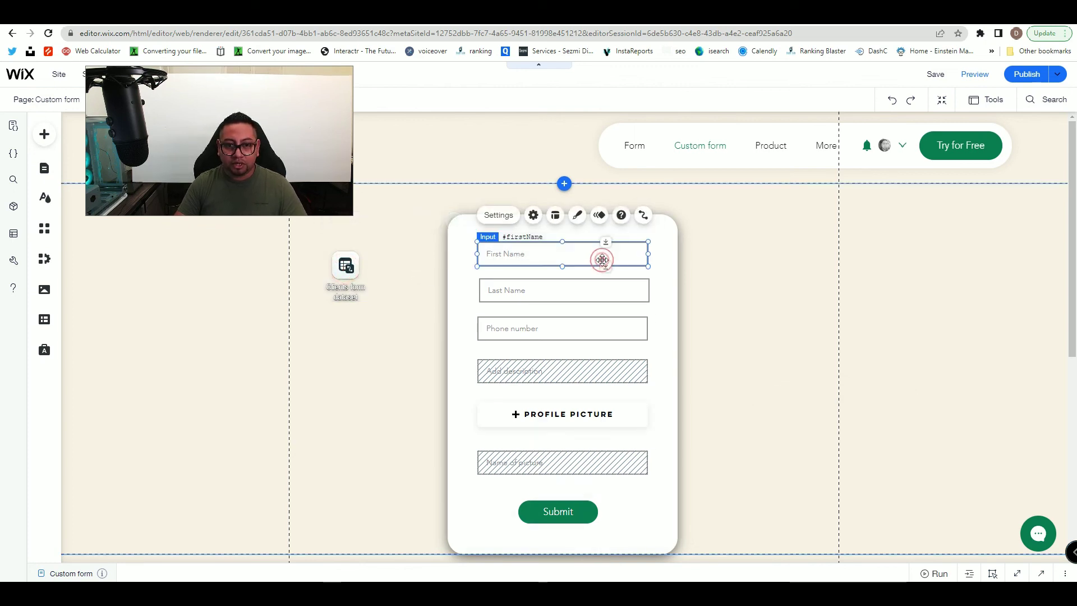
left_click(643, 215)
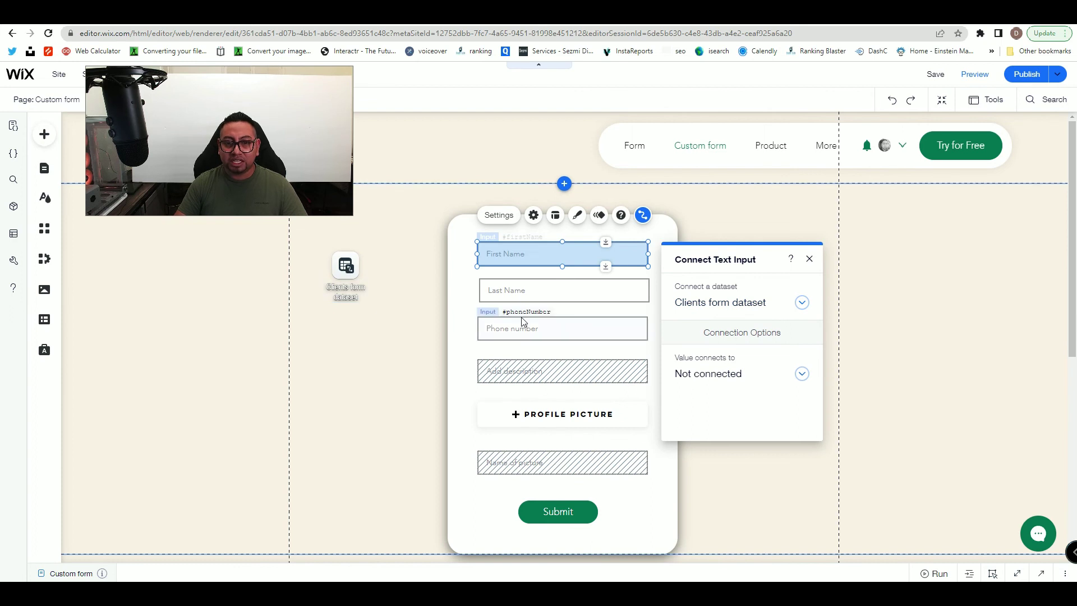
left_click(705, 374)
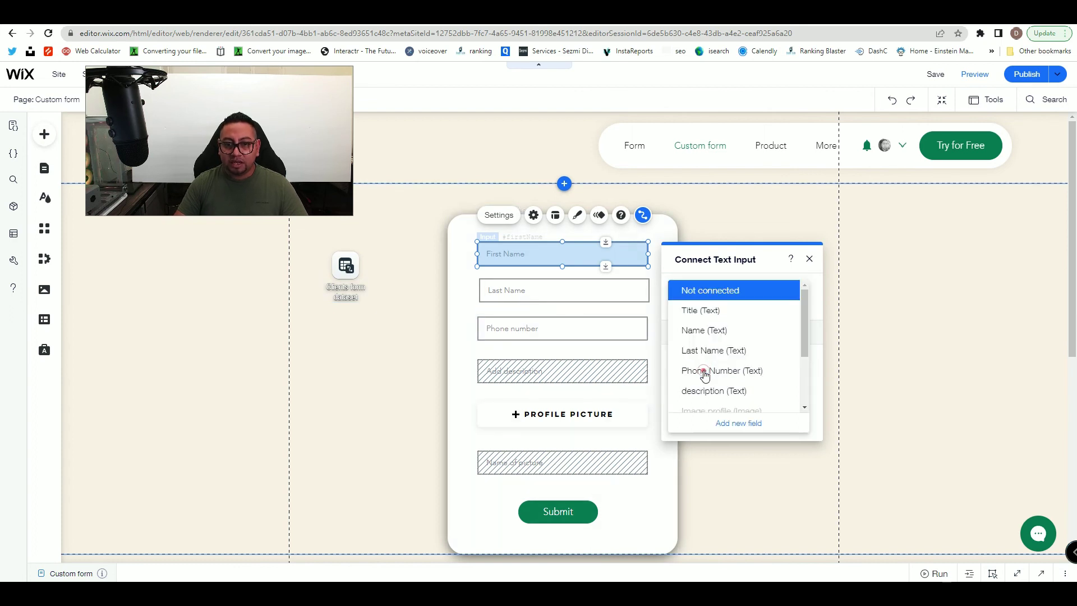
left_click(722, 332)
left_click(555, 286)
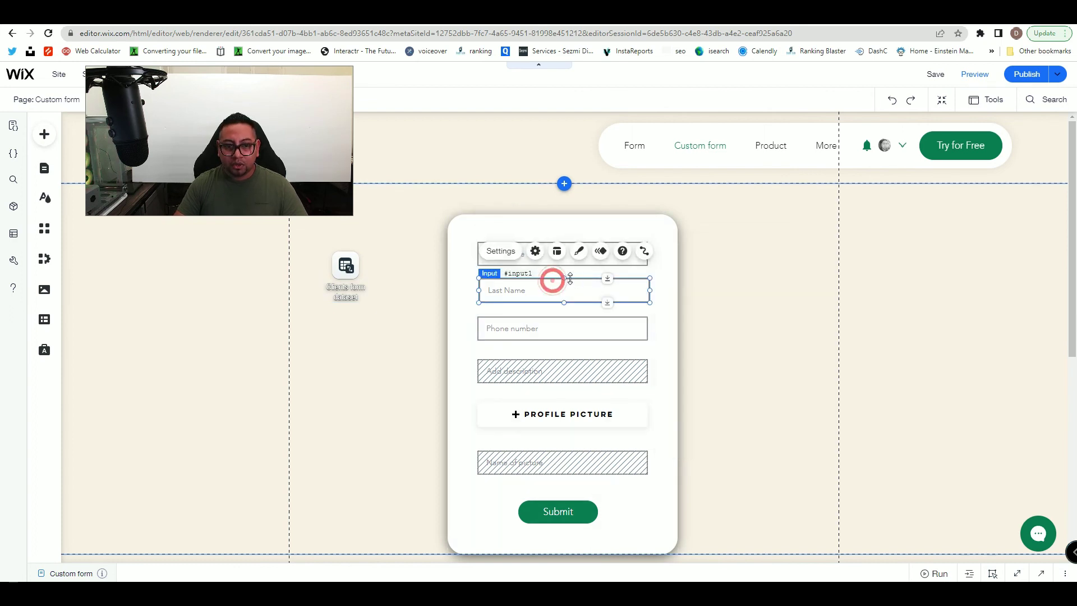
left_click(644, 250)
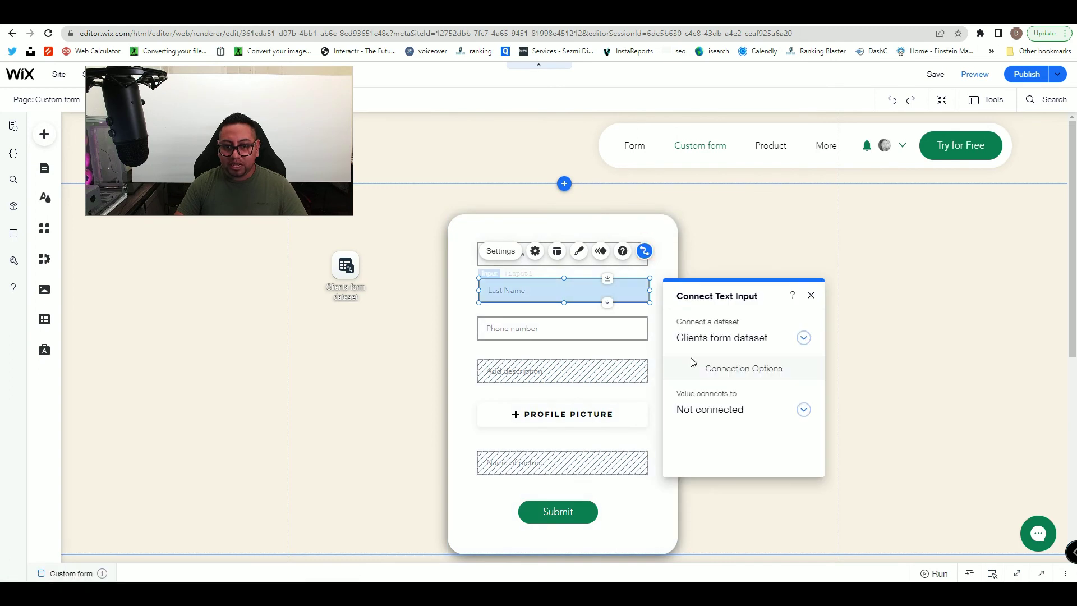
left_click(698, 410)
left_click(711, 384)
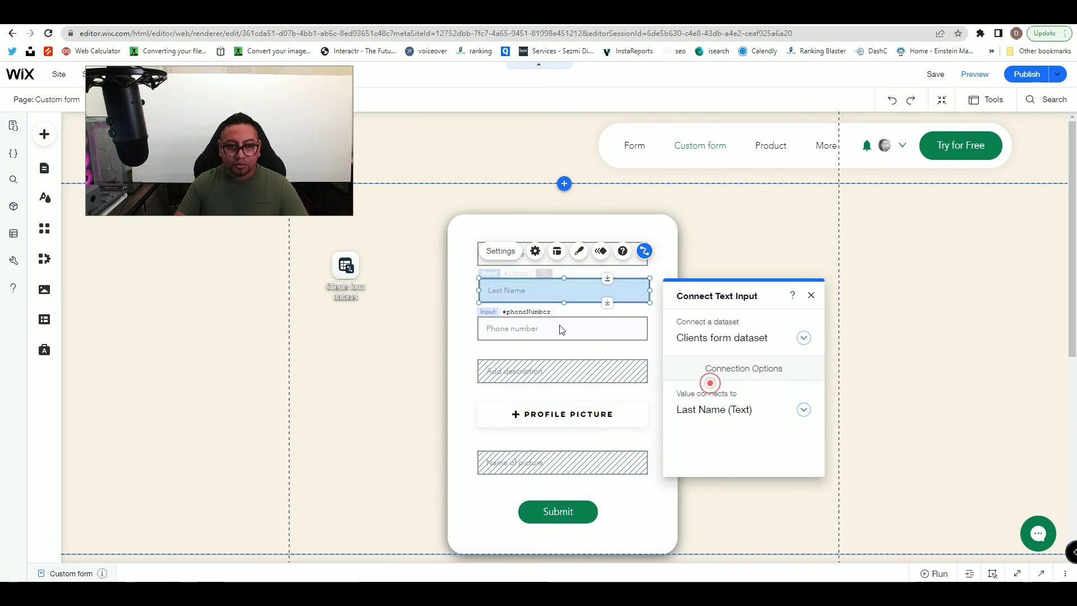
- Connect the phone input to Phone Number and the description input to description
left_click(558, 321)
left_click(645, 290)
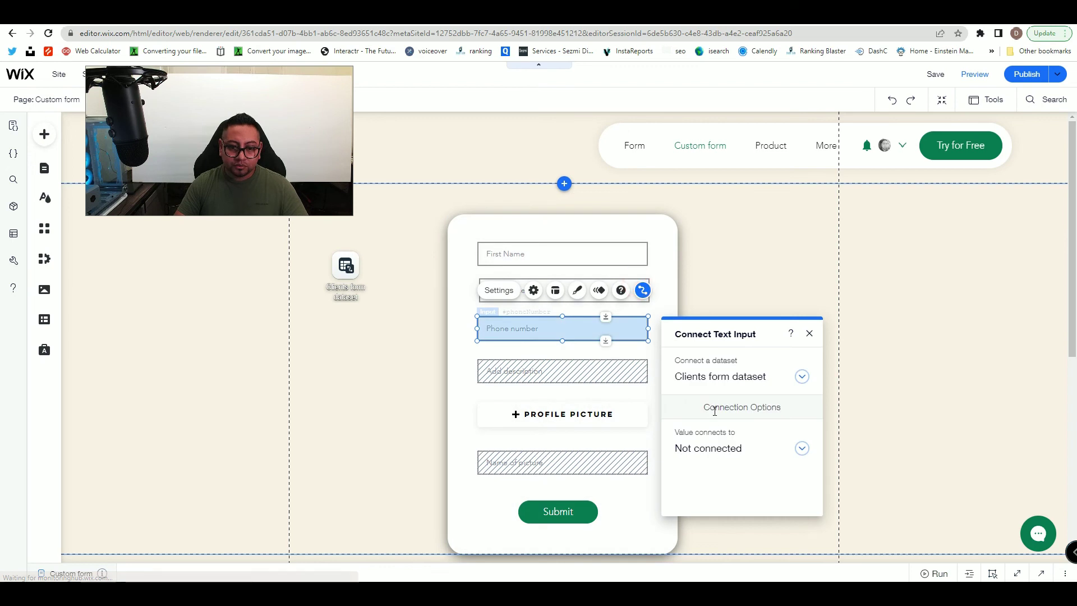
left_click(706, 445)
left_click(707, 446)
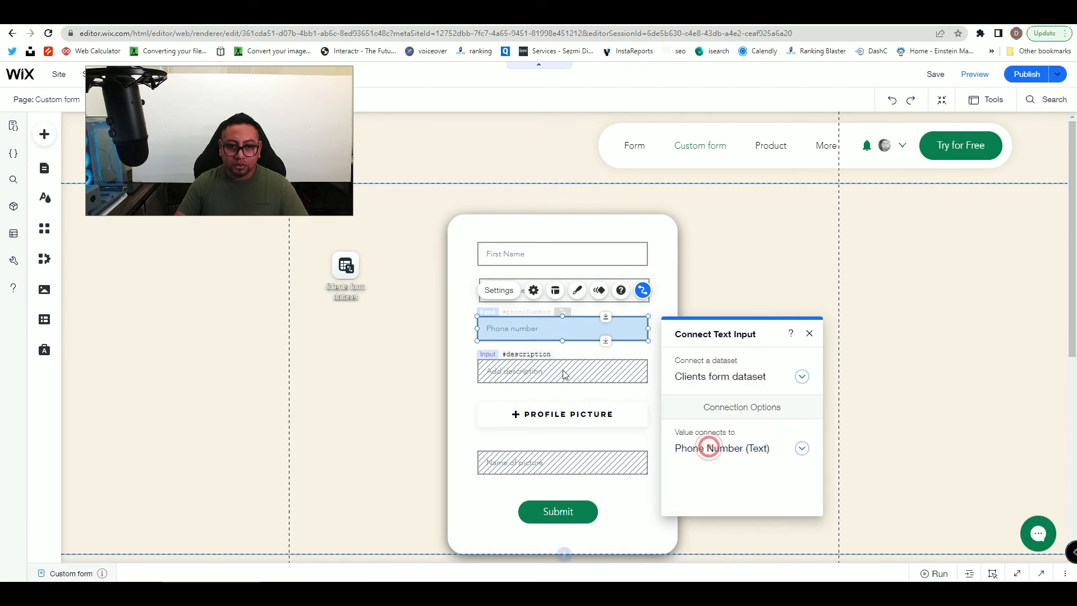
left_click(562, 369)
left_click(643, 332)
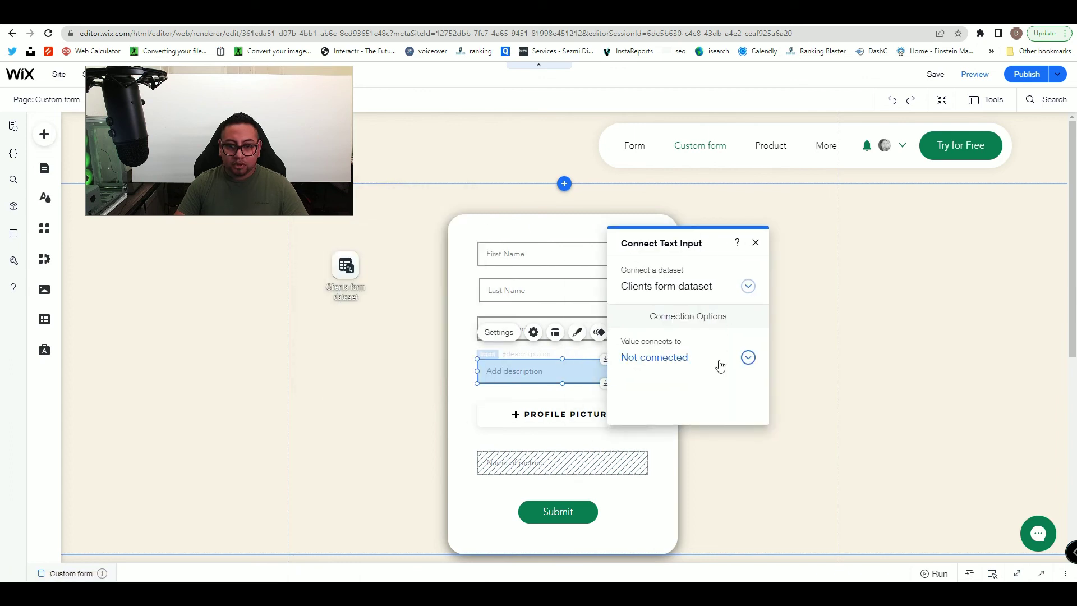
left_click(719, 363)
left_click(671, 374)
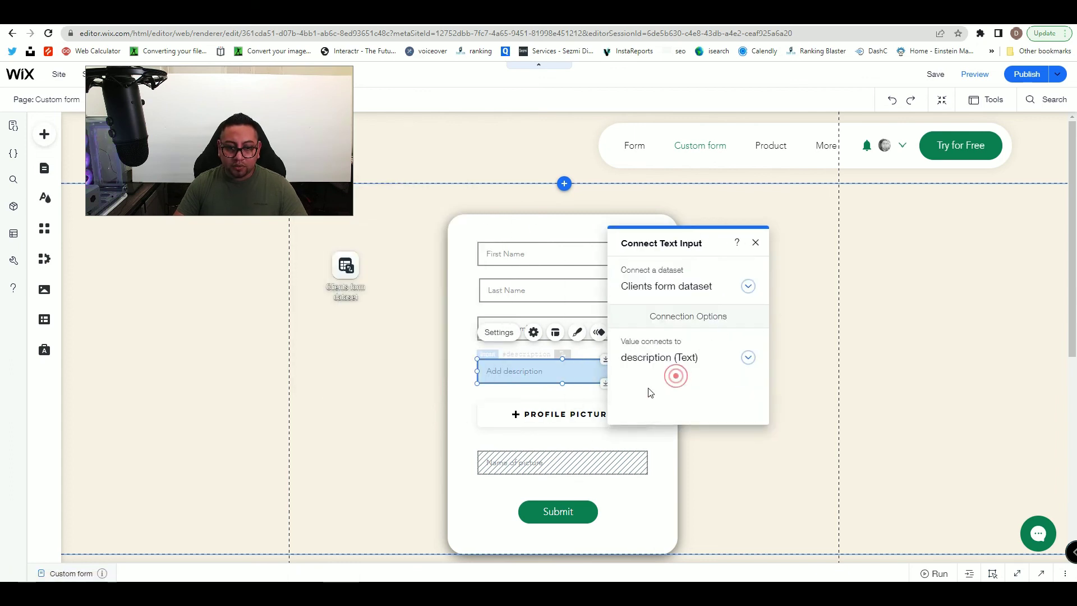
- Connect the upload button to Image profile and Name of picture to the name of picture field
left_click(557, 407)
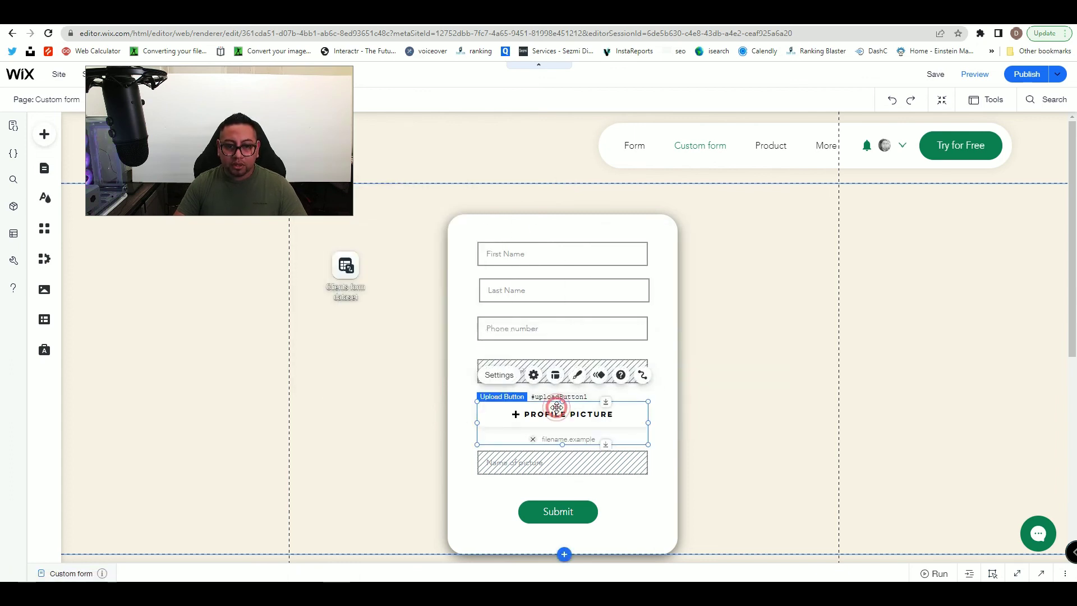
left_click(643, 375)
left_click(379, 380)
scroll(376, 372, "down", 3)
left_click(373, 359)
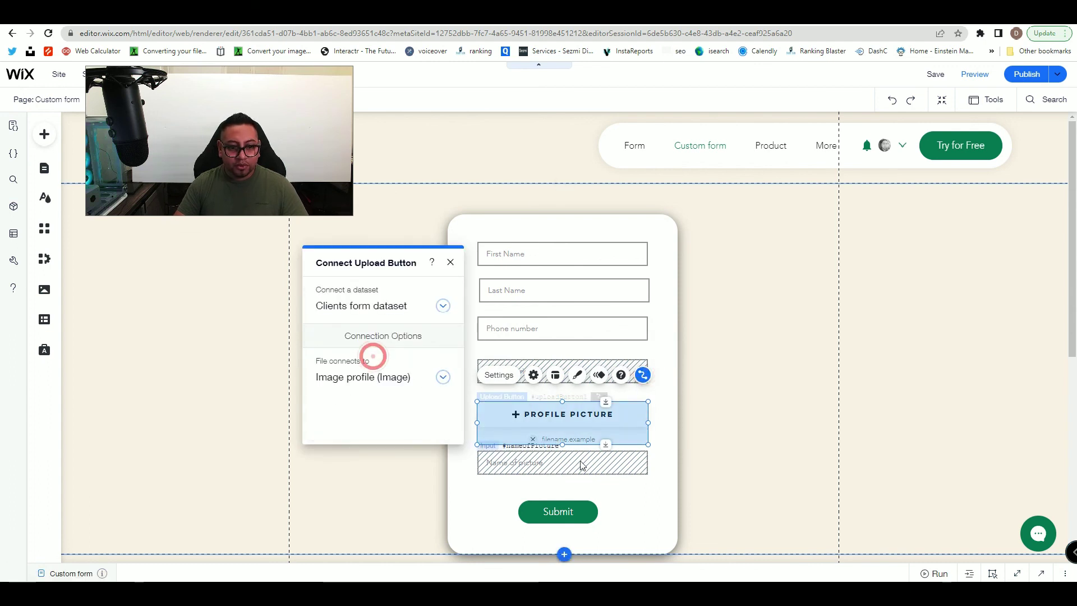
left_click(579, 460)
left_click(642, 424)
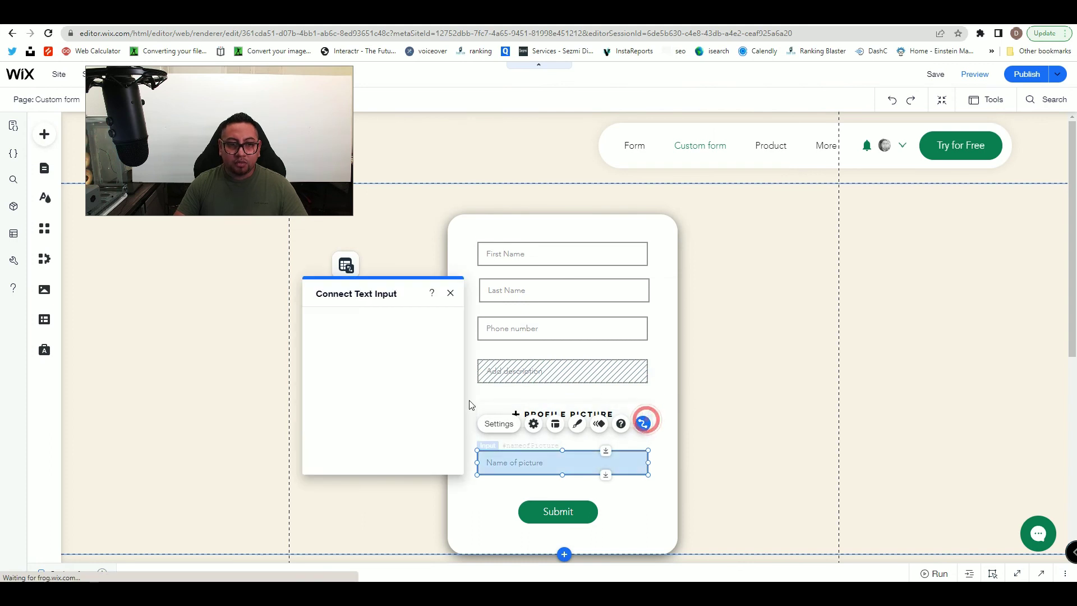
left_click(391, 407)
scroll(391, 411, "down", 1)
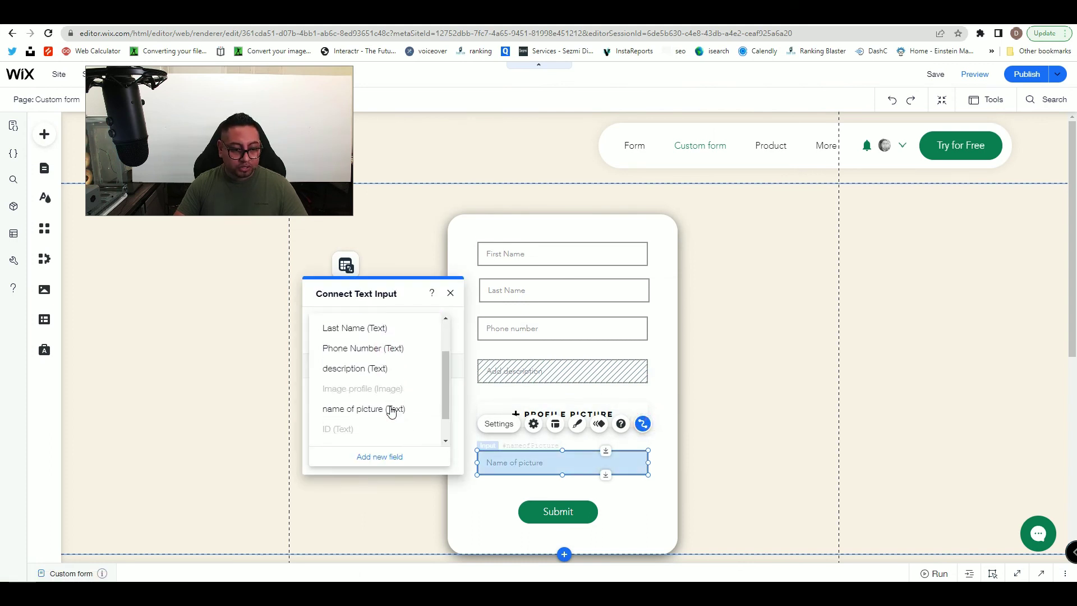
left_click(390, 412)
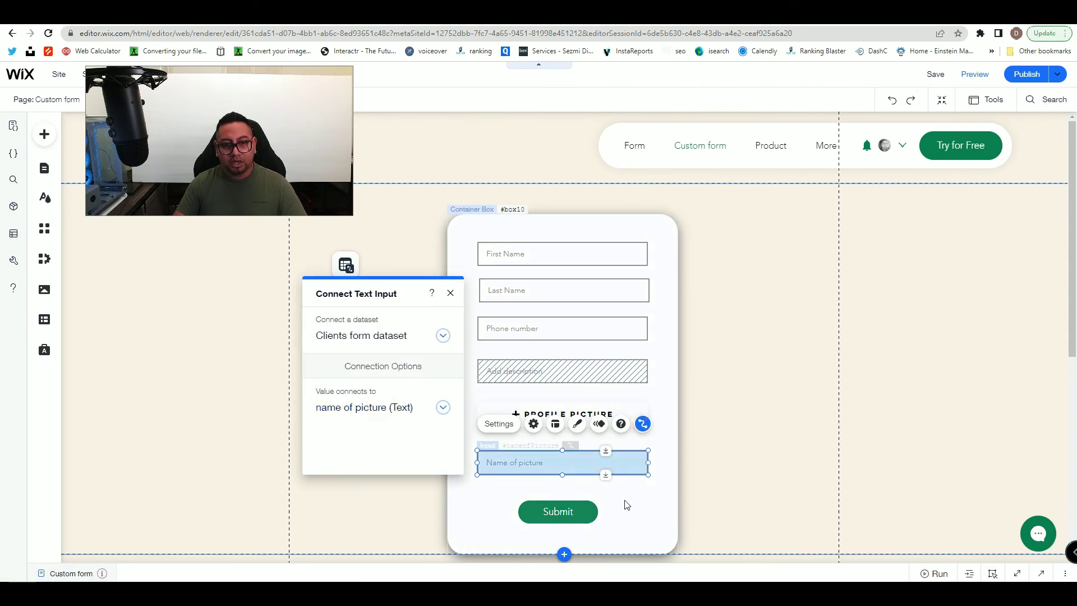
left_click(556, 511)
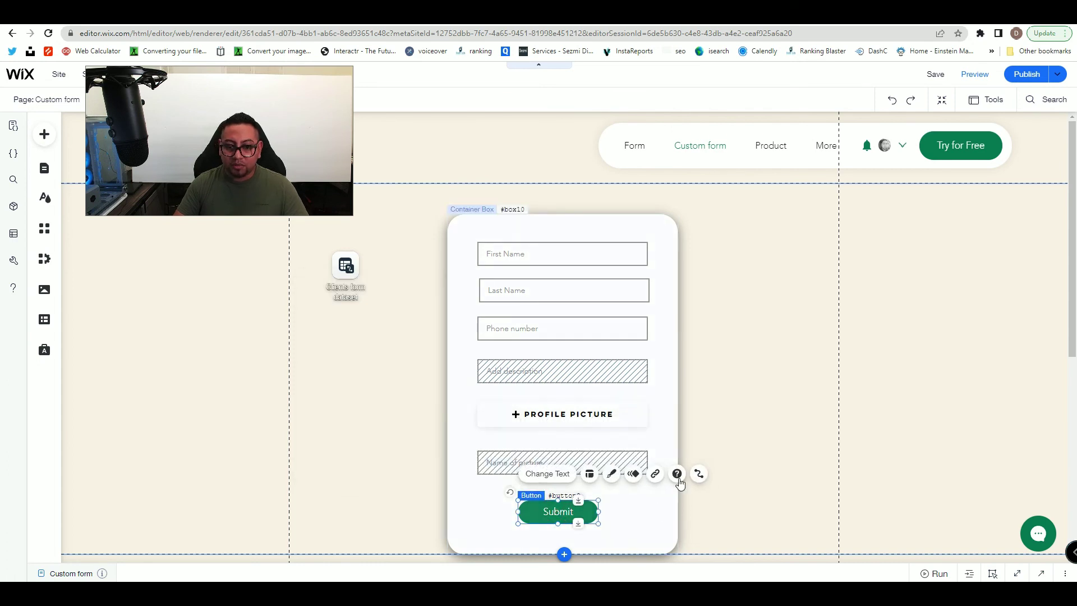
- Set the Submit button's click action to Submit
left_click(699, 473)
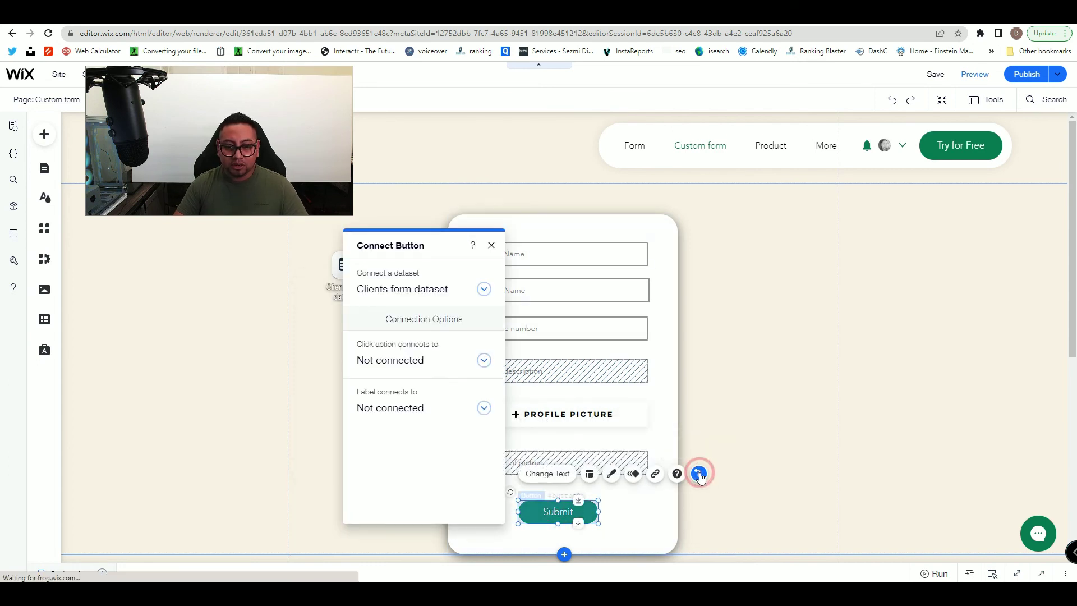
left_click(392, 365)
left_click(377, 421)
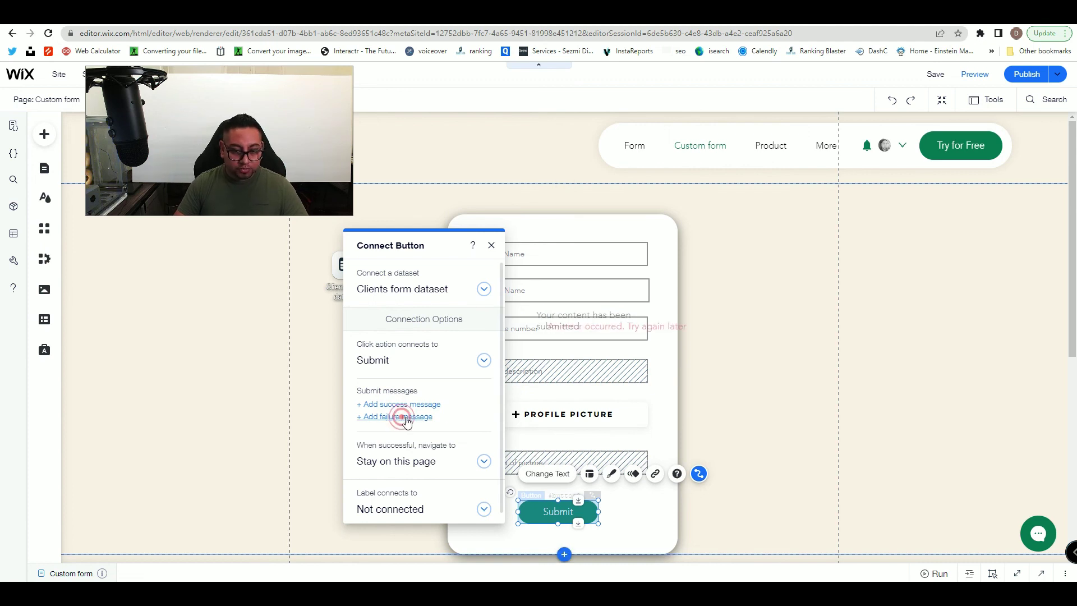
- Move the error and success messages just above Submit, widening the success text onto one line
left_click(617, 326)
left_click_drag(617, 326, 562, 497)
left_click(598, 324)
left_click_drag(598, 318, 564, 492)
left_click_drag(641, 492, 673, 488)
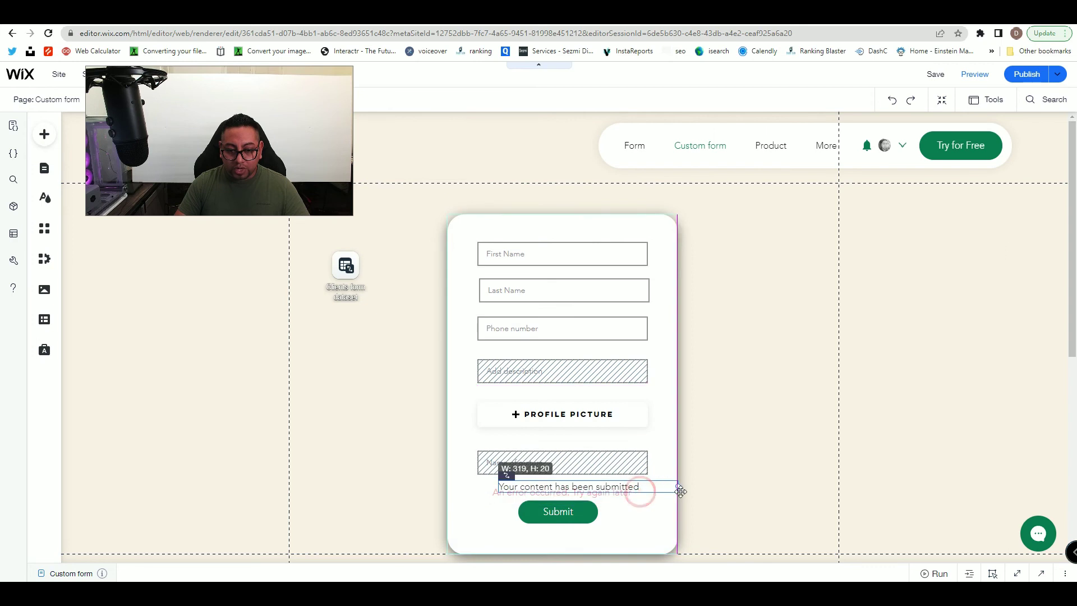
left_click(643, 504)
left_click_drag(606, 489, 588, 492)
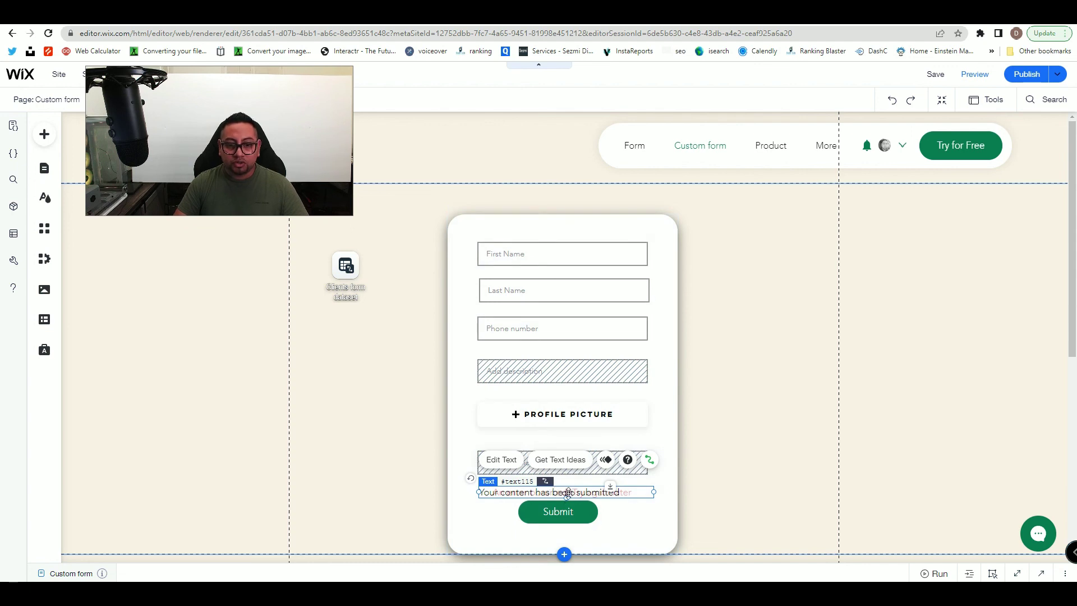
mouse_move(580, 492)
left_mouse_down()
mouse_move(581, 509)
mouse_move(579, 491)
left_mouse_up()
- Publish the latest changes and open the live site's Custom form page
left_click(632, 504)
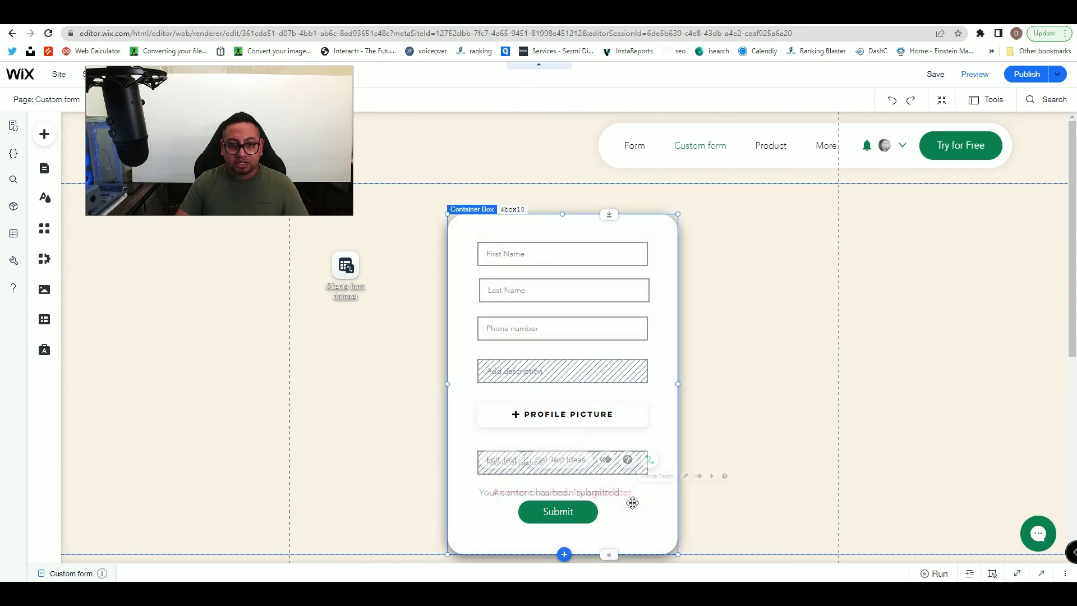
left_click(1013, 76)
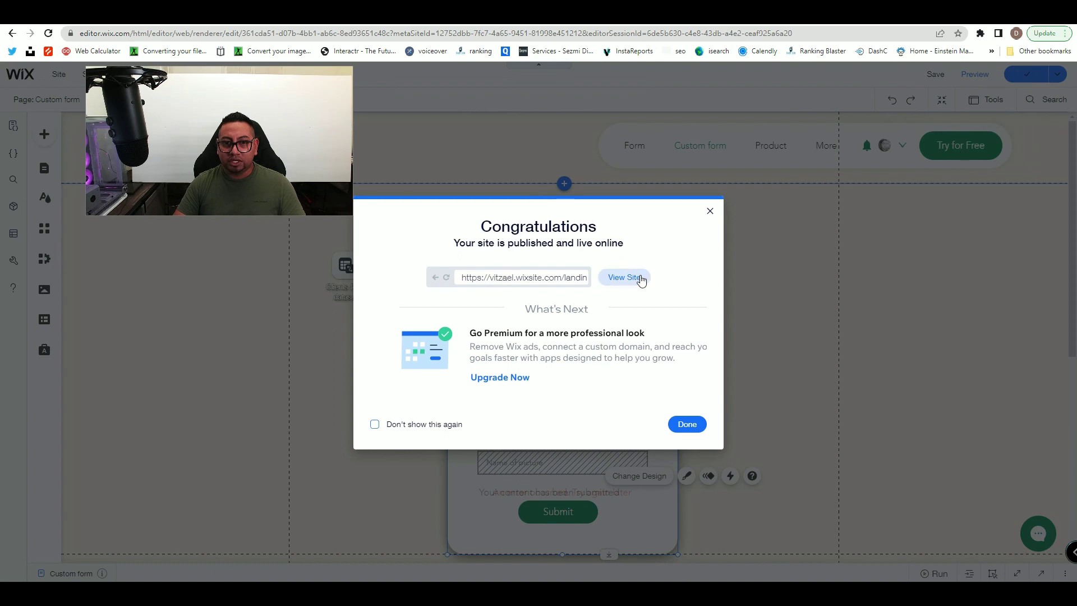
left_click(624, 277)
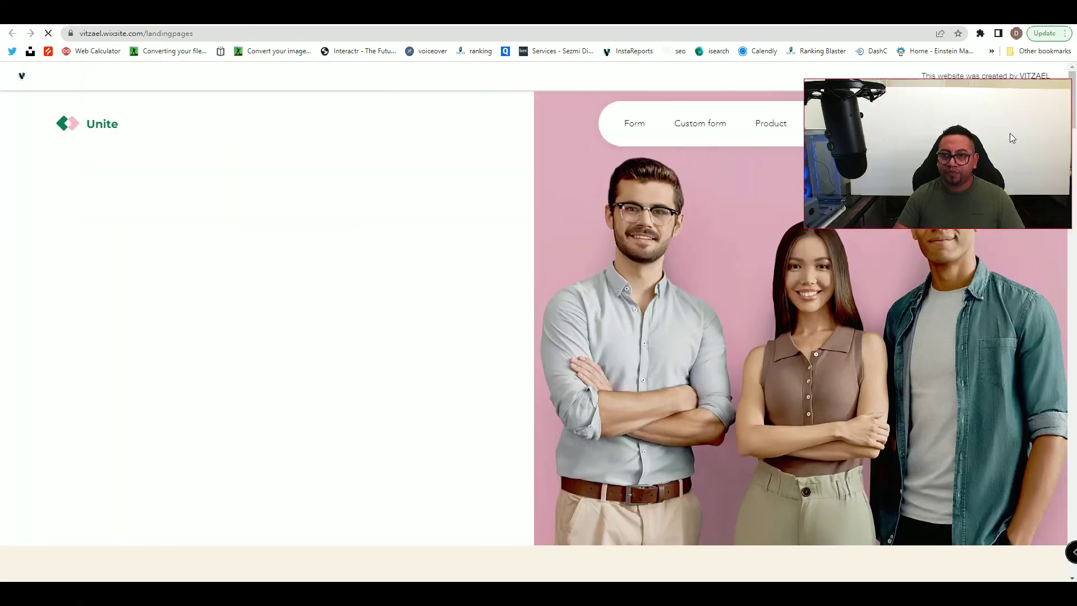
left_click(700, 124)
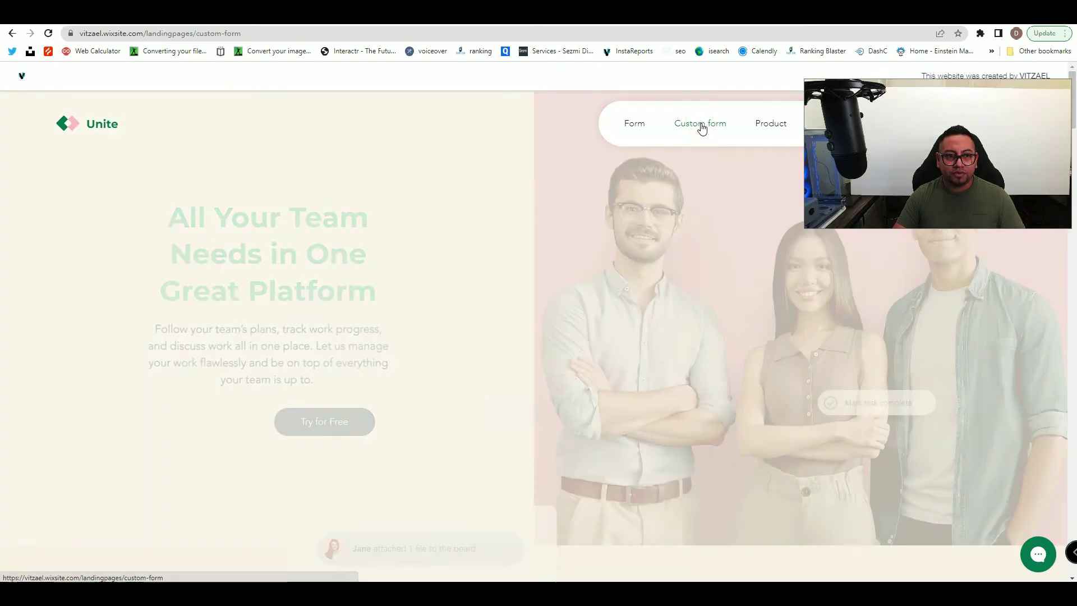
- Fill First Name 'test name', Last Name 'test la', a test phone number, and the description
left_click(483, 231)
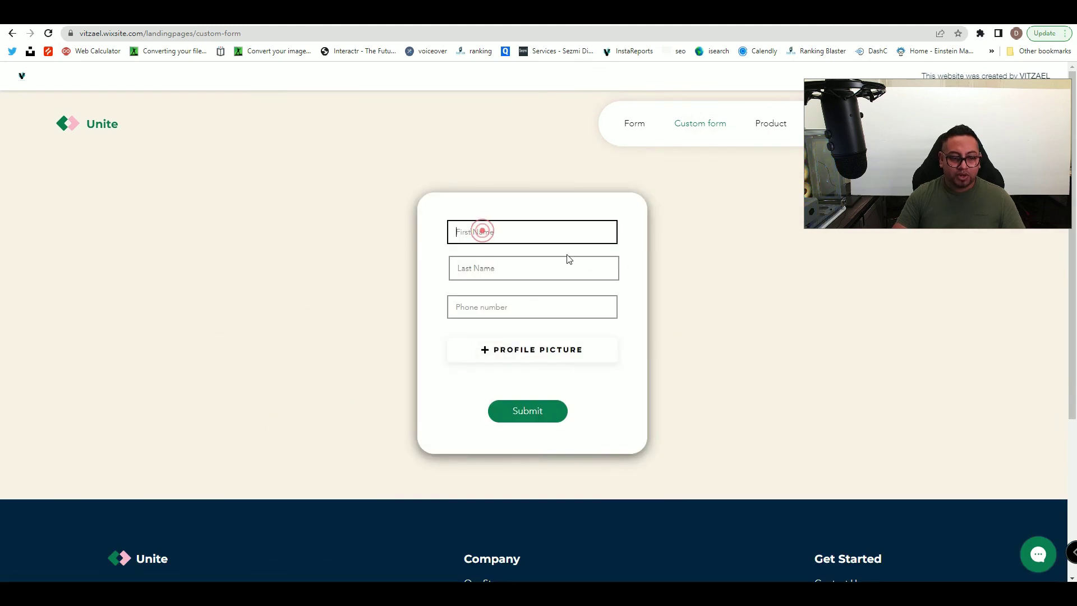
type("test name")
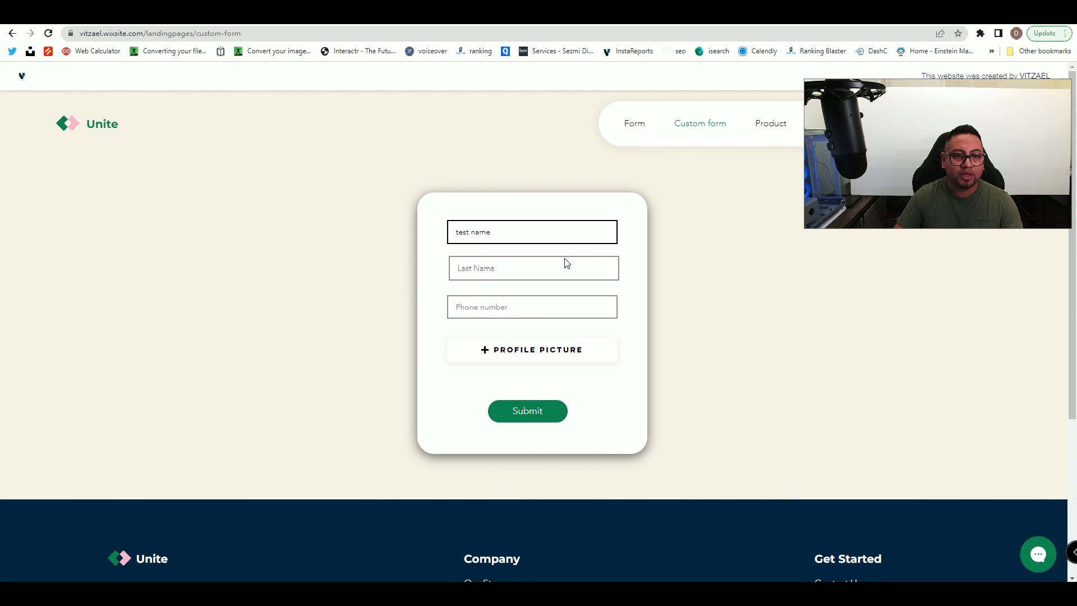
left_click(562, 267)
type("test last name")
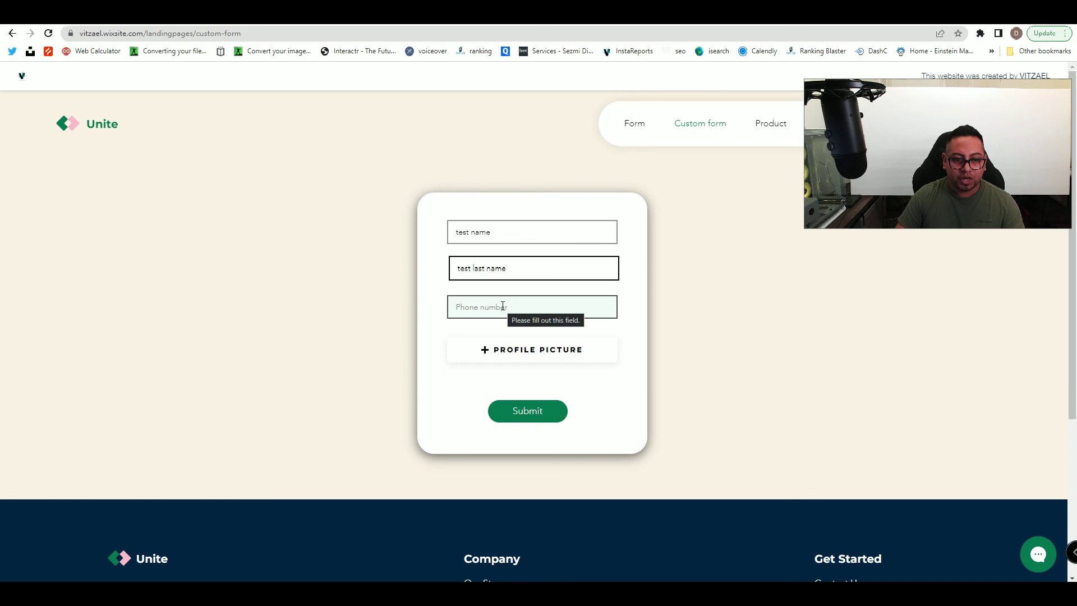
left_click(503, 306)
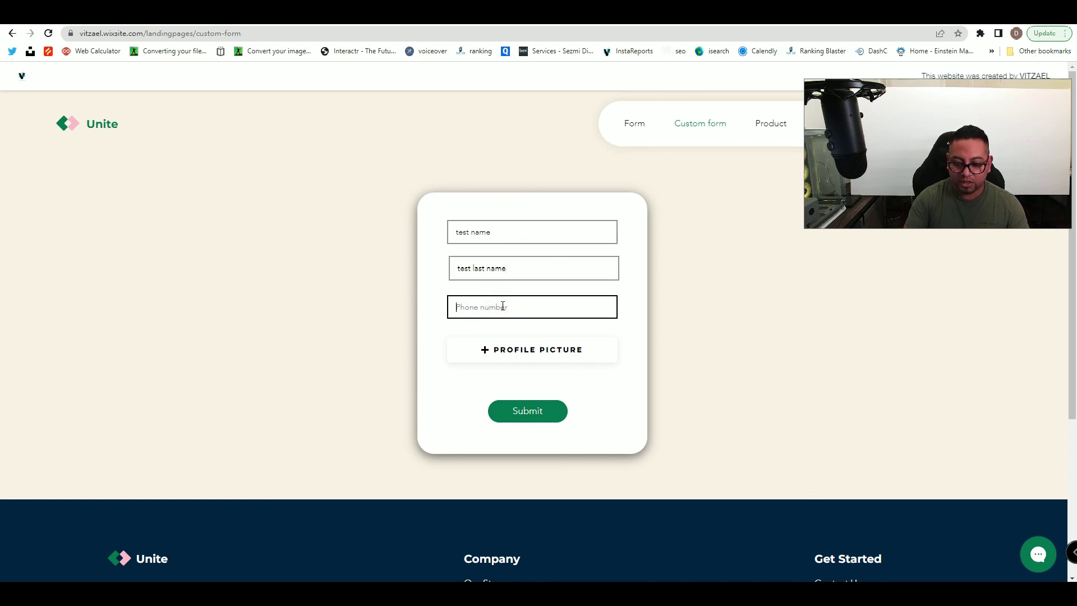
type("123-233-2233")
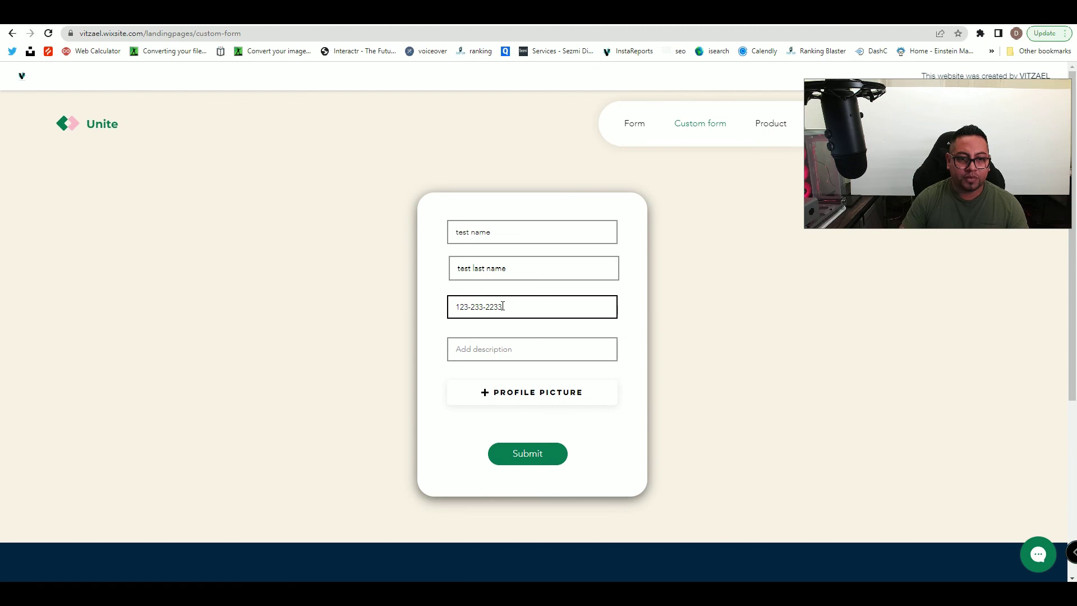
left_click(506, 346)
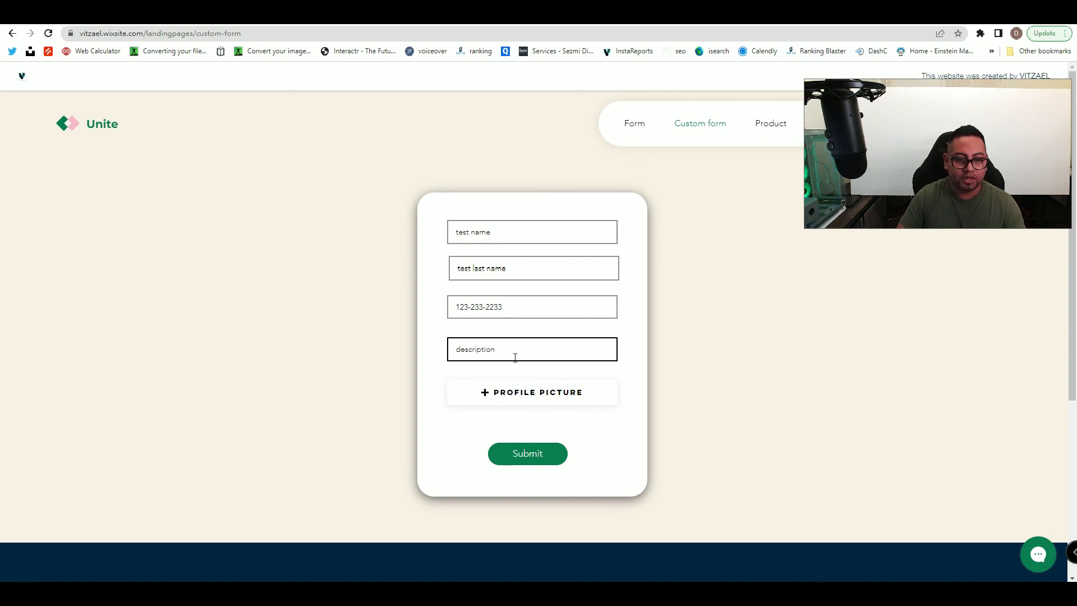
- Attach old.png as the profile picture, submit the form, and check the resulting error message
left_click(517, 399)
left_click(235, 106)
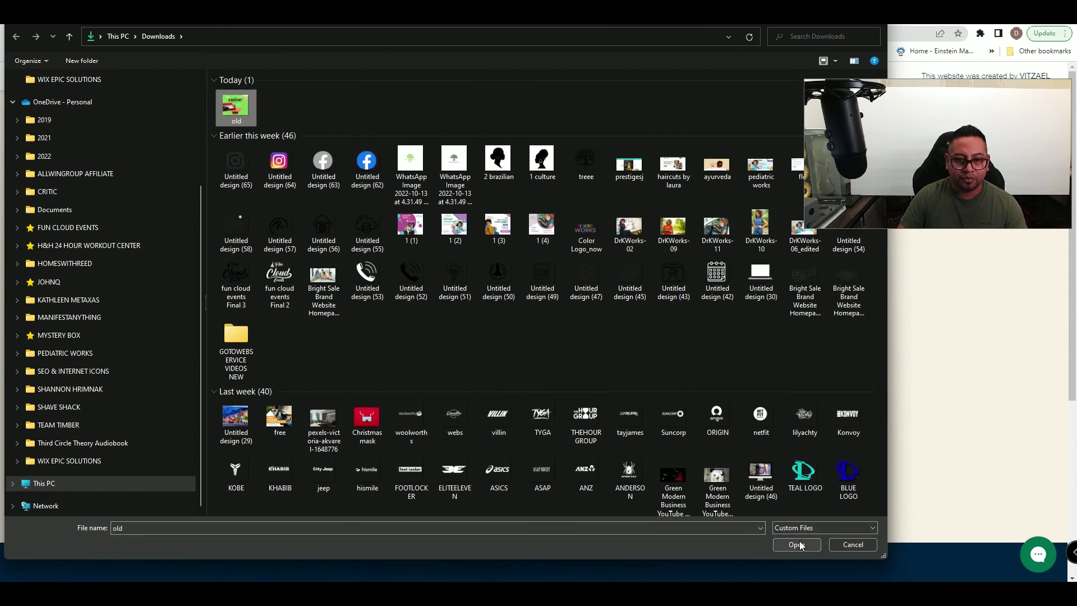
left_click(796, 545)
left_click(495, 438)
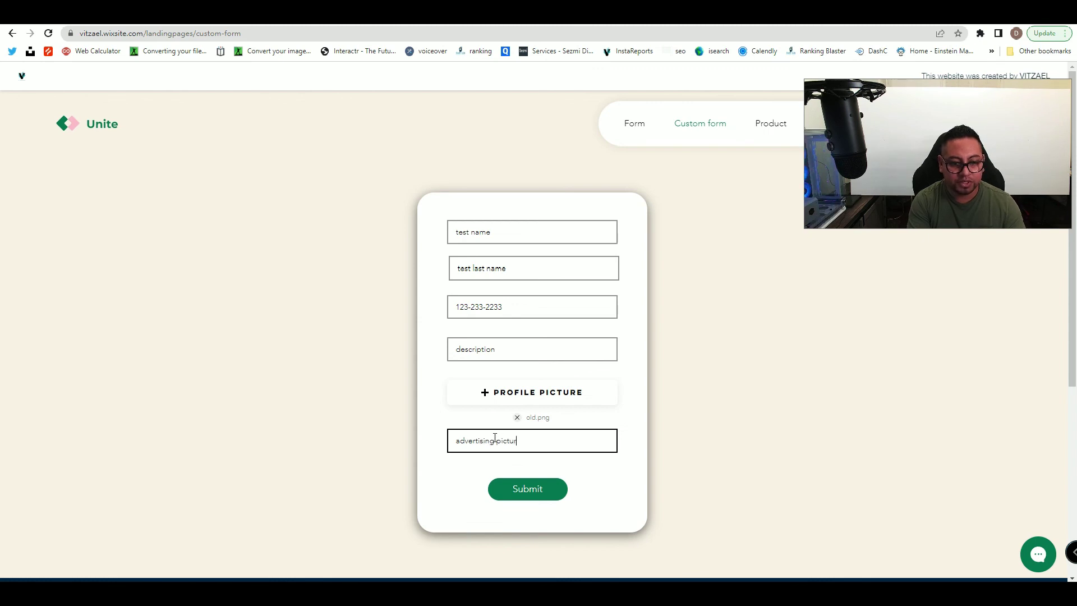
left_click(531, 492)
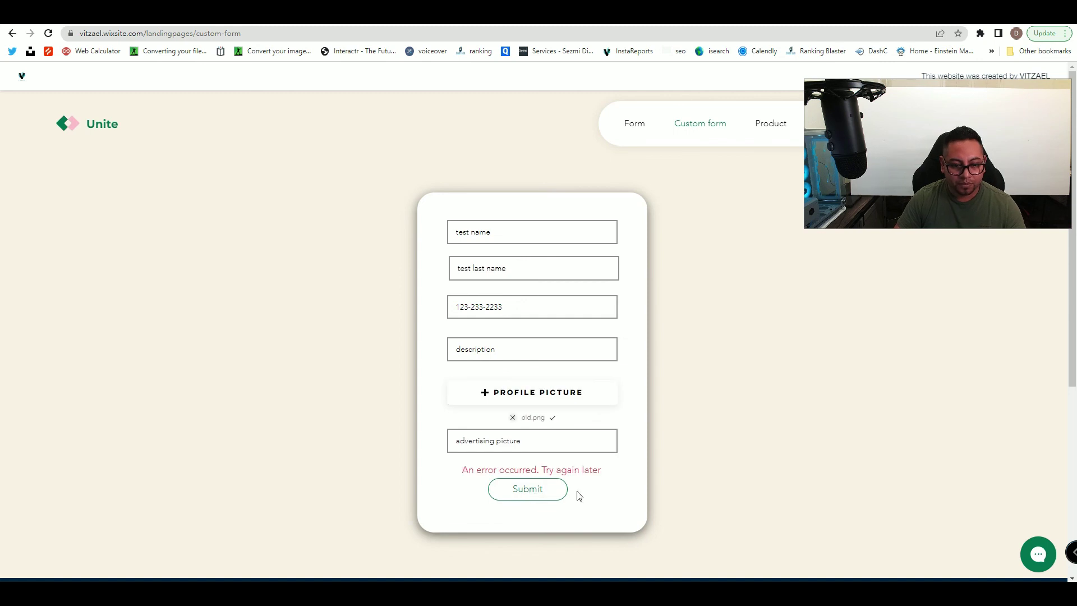
left_click_drag(482, 468, 608, 481)
left_click(605, 484)
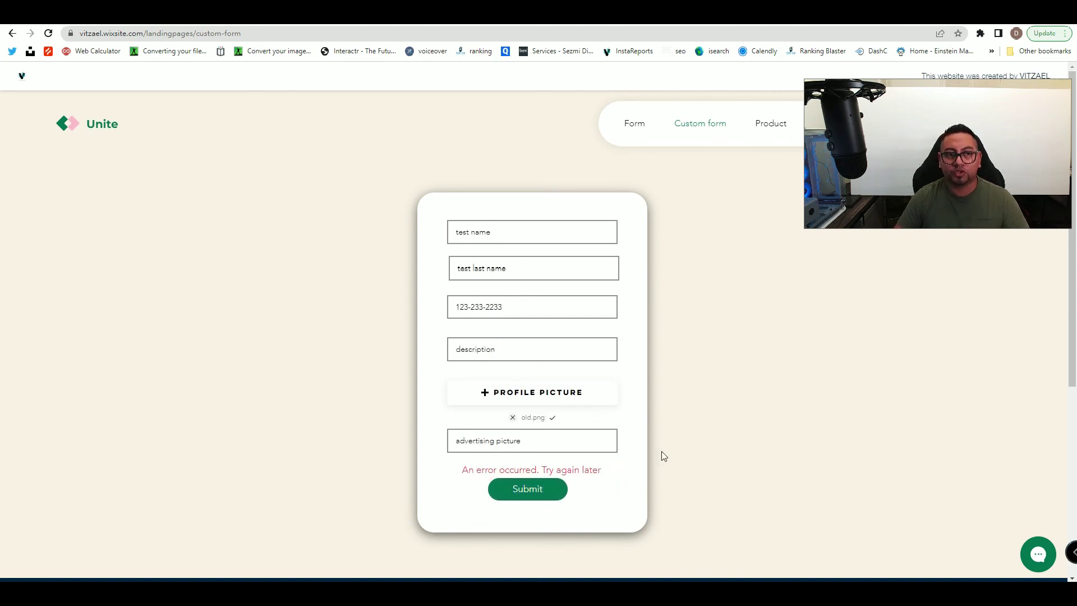
key("ctrl+shift+Tab")
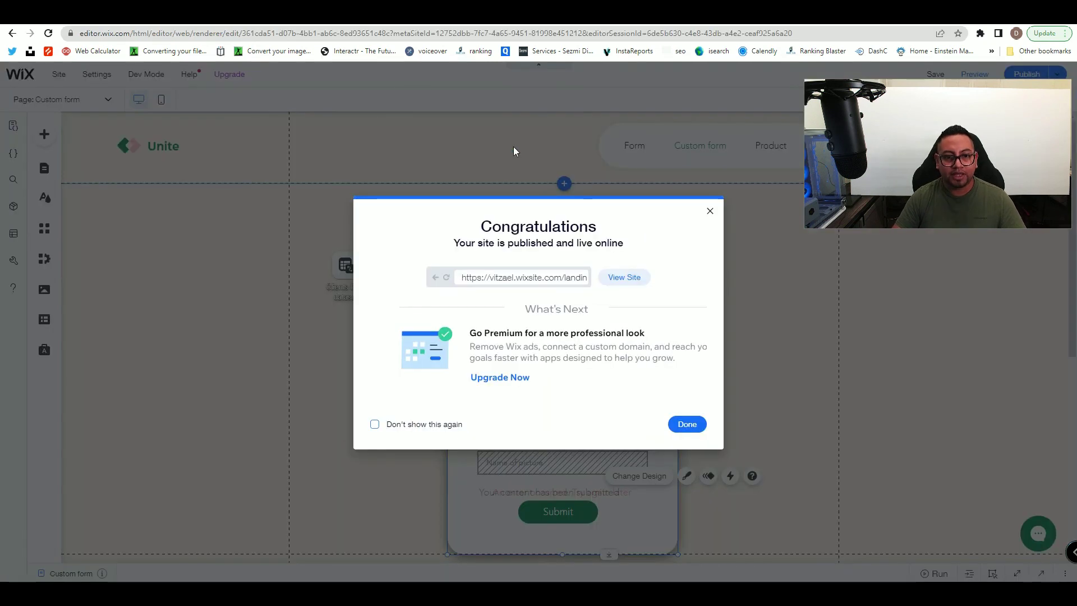
- Dismiss the publish and mobile prompts and show the Content Manager's collections list
left_click(711, 212)
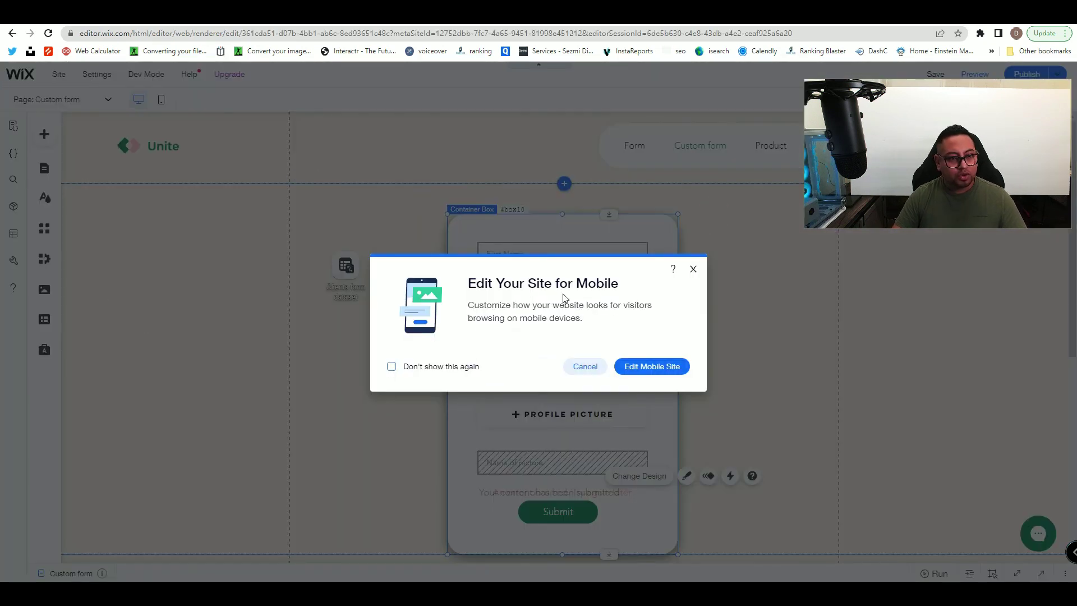
left_click(693, 269)
left_click(46, 319)
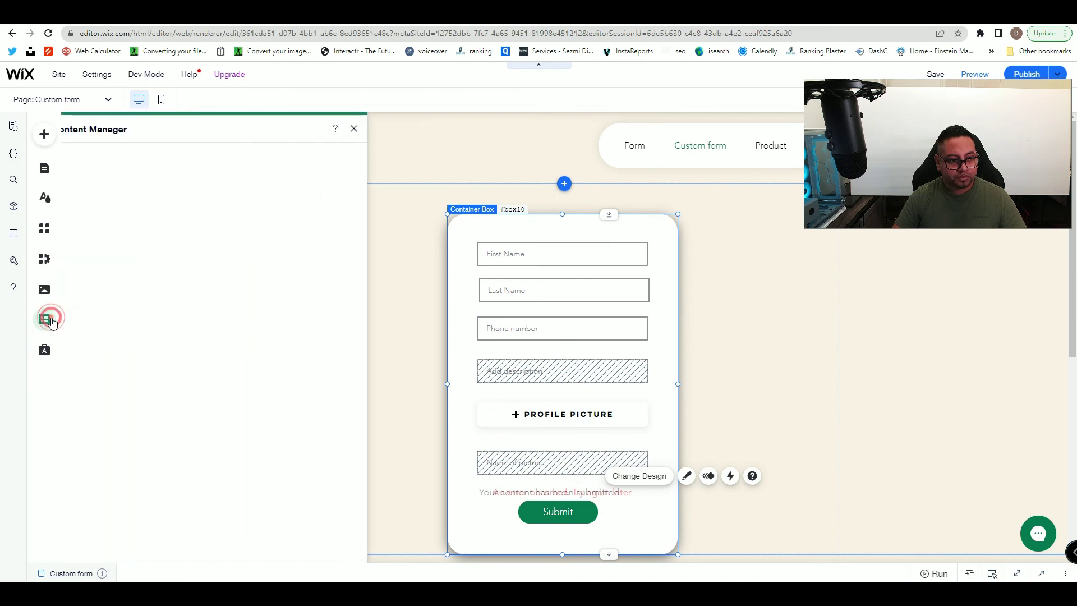
left_click(99, 177)
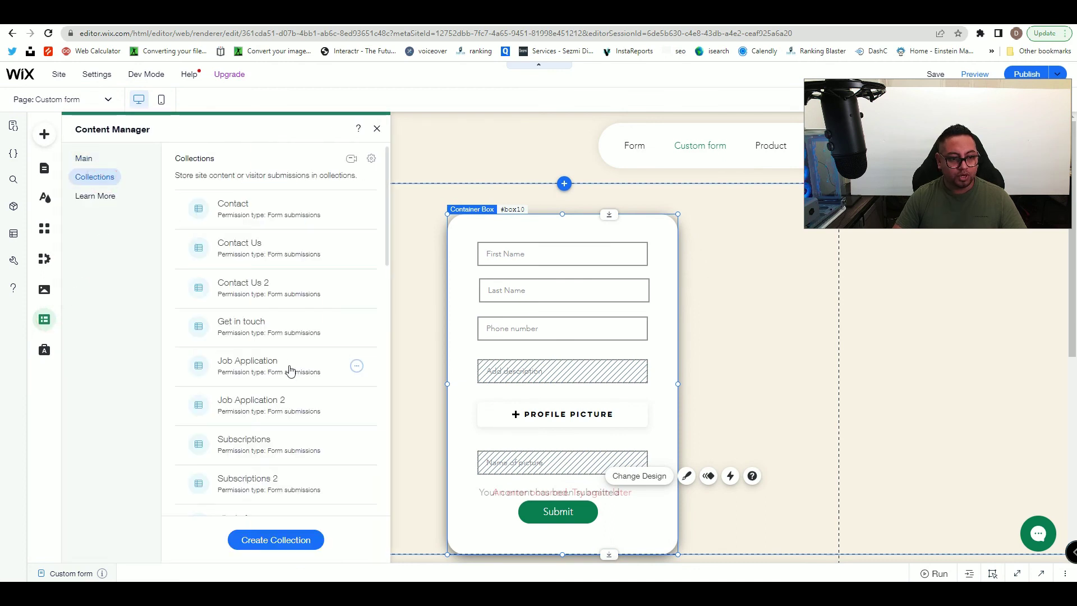
scroll(289, 371, "down", 7)
scroll(290, 375, "up", 1)
scroll(291, 392, "down", 2)
scroll(292, 435, "down", 5)
scroll(292, 437, "up", 5)
scroll(283, 427, "up", 4)
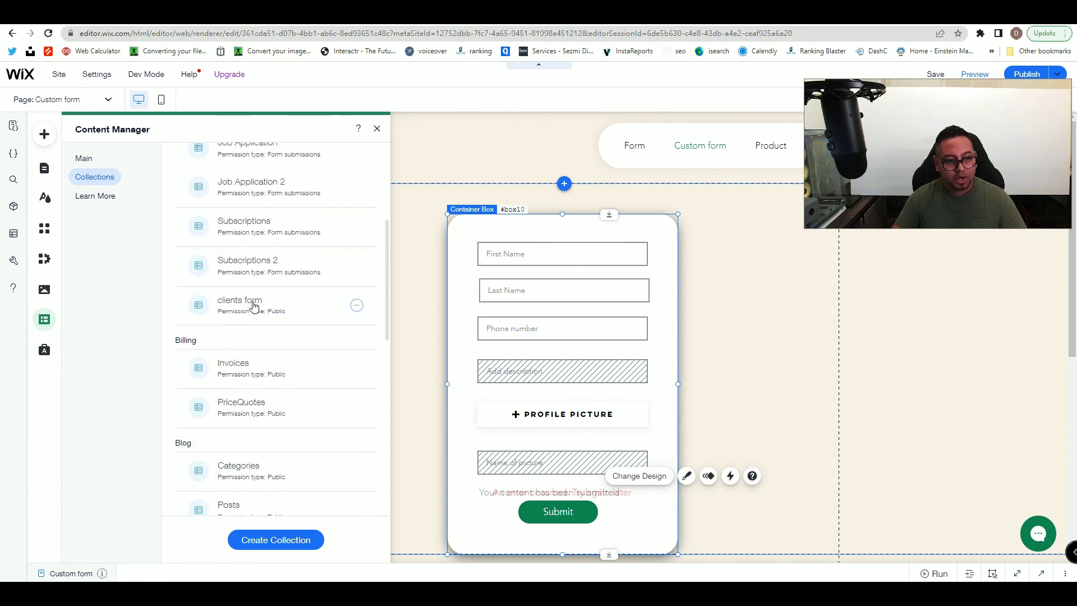
- Set clients form permissions so Anyone can add content and only Admin can delete, then save
left_click(357, 305)
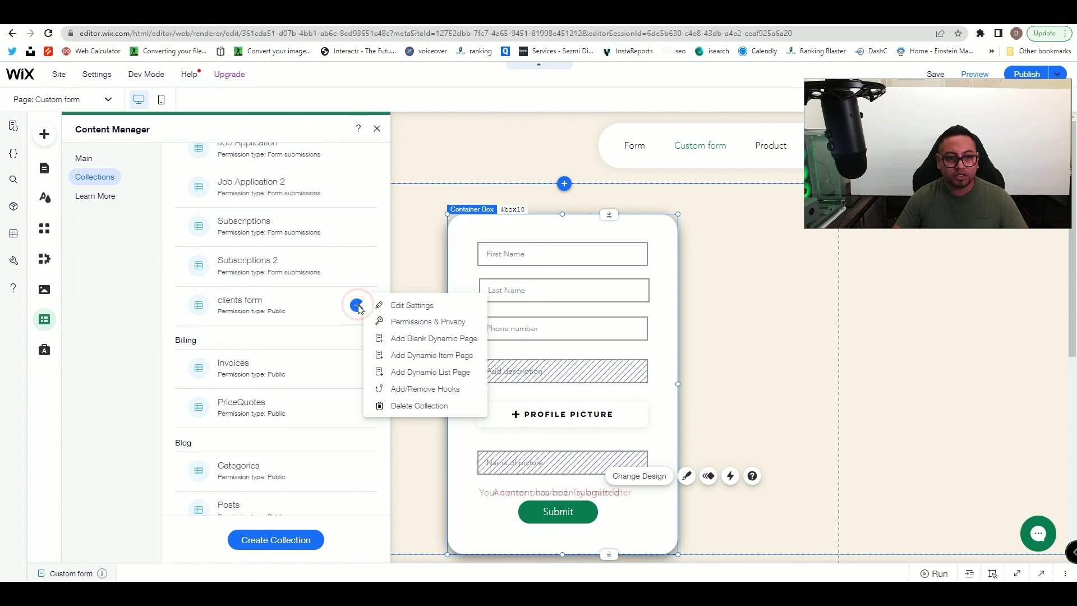
left_click(414, 324)
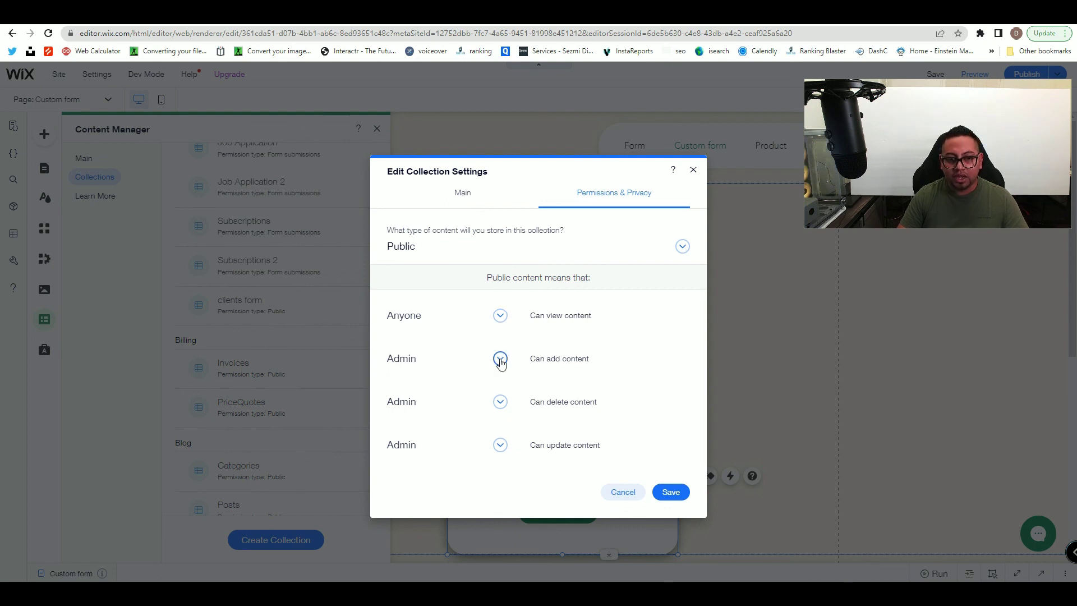
left_click(500, 360)
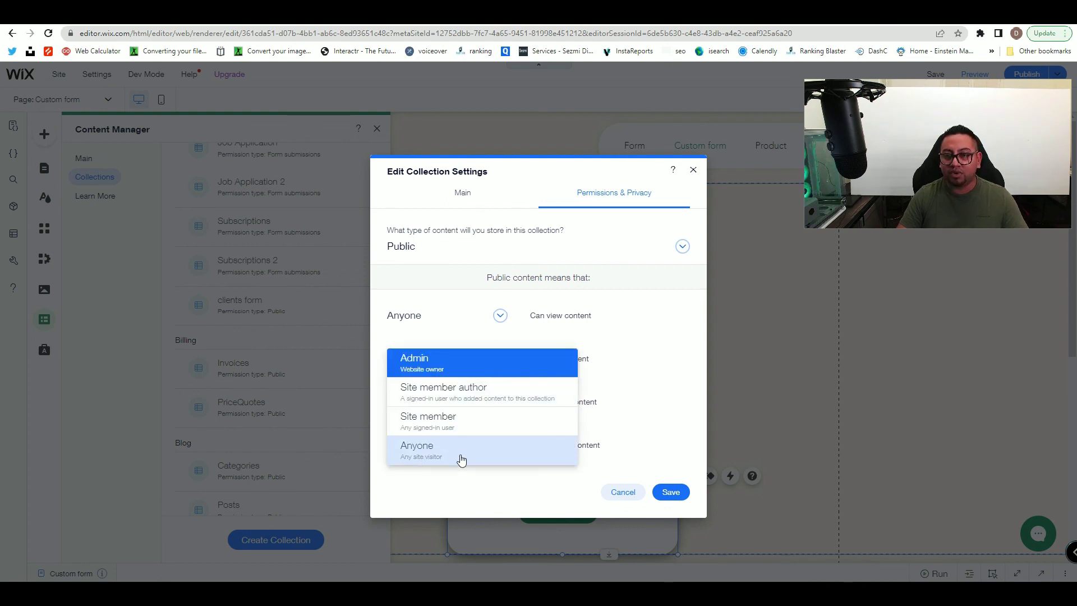
left_click(461, 460)
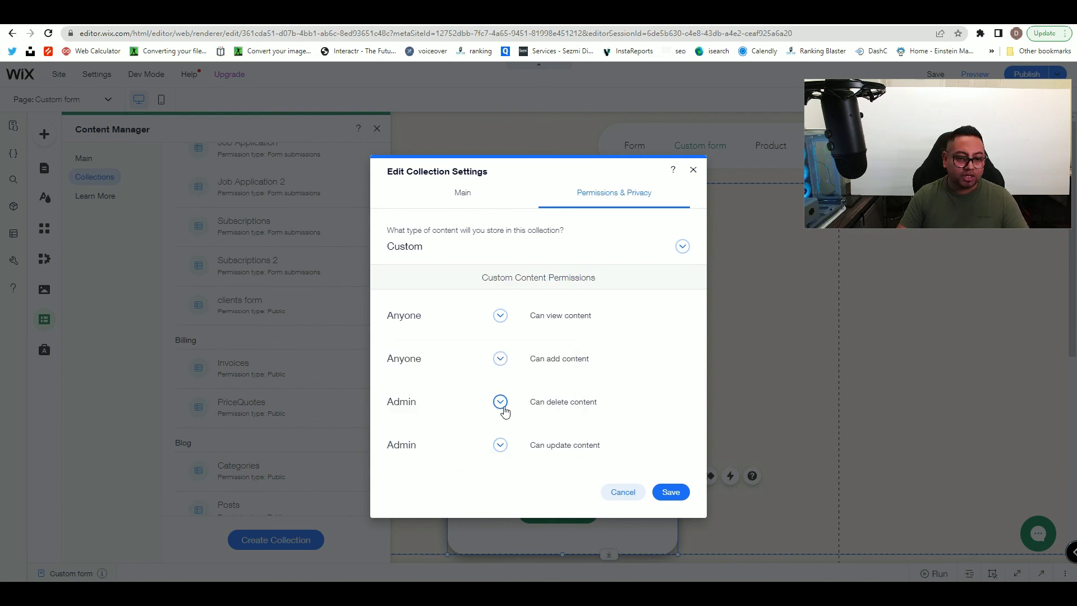
left_click(500, 402)
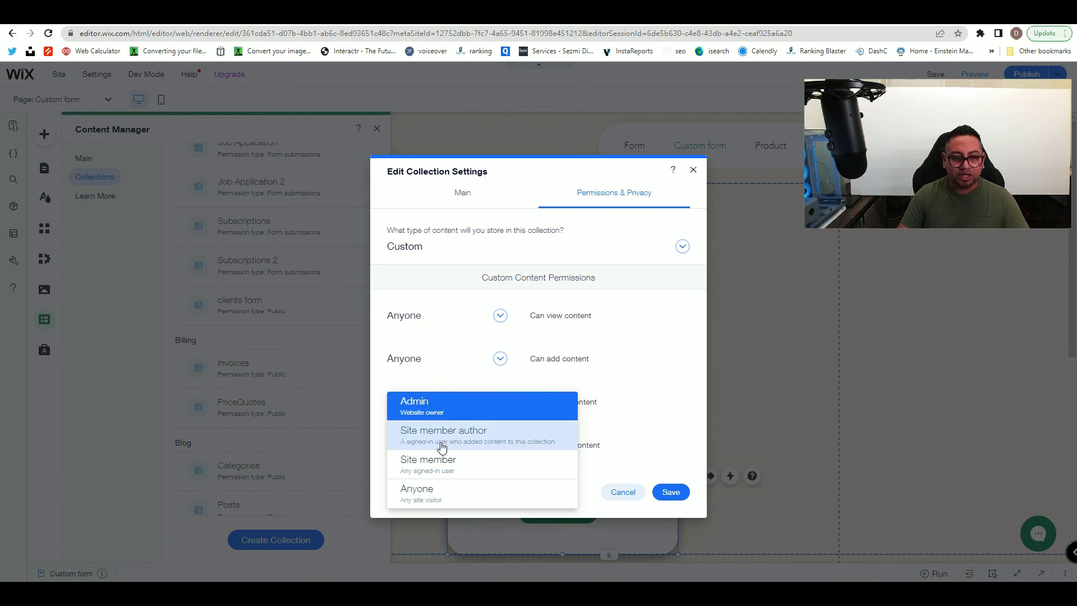
left_click(445, 401)
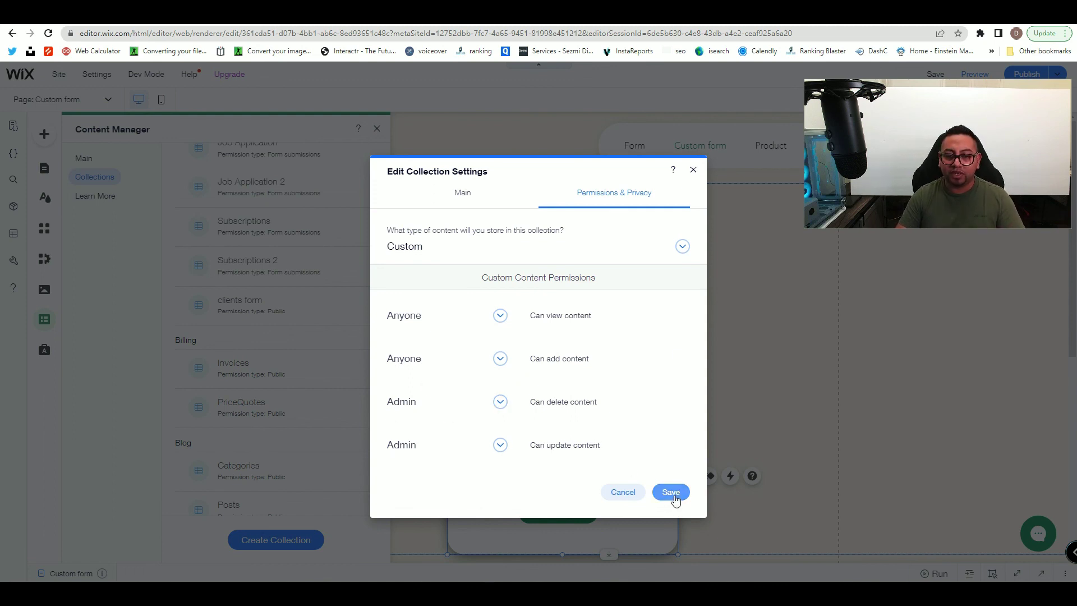
left_click(673, 494)
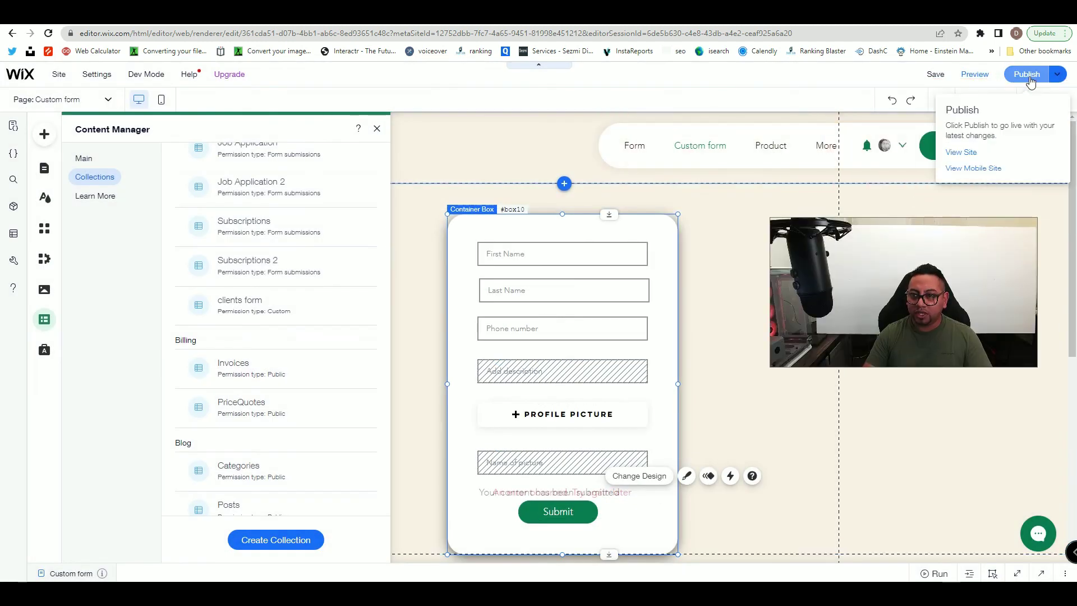
- Republish the site and open the live Custom form page
left_click(1028, 77)
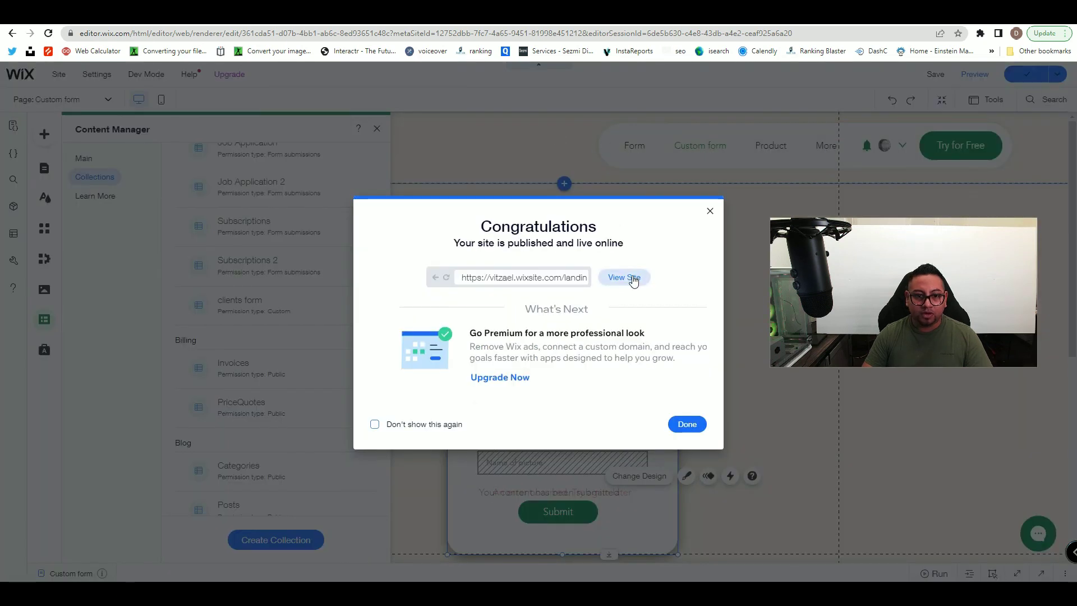
left_click(623, 277)
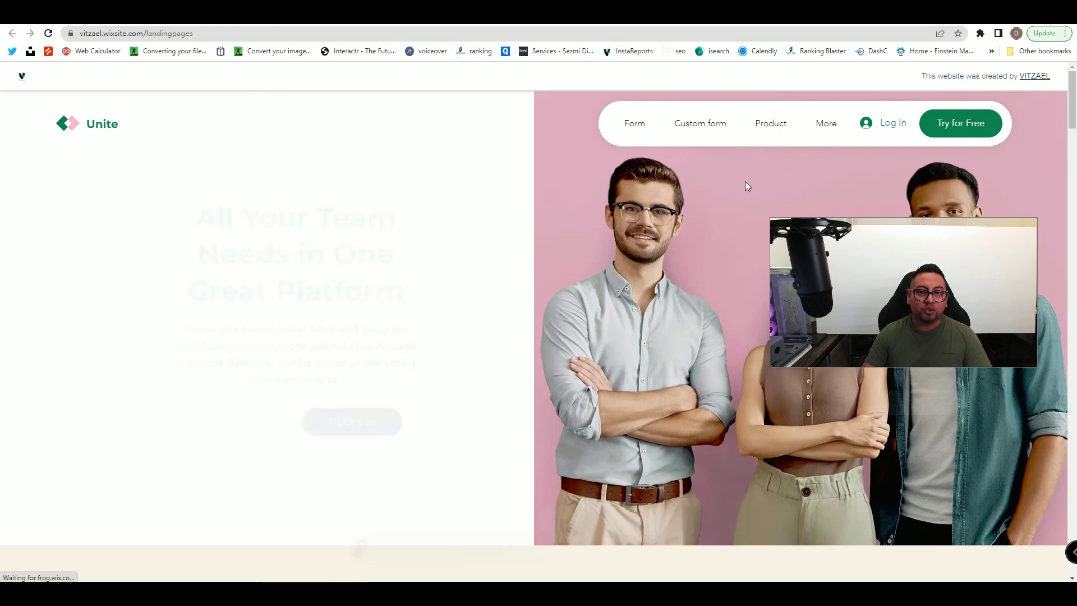
left_click(717, 125)
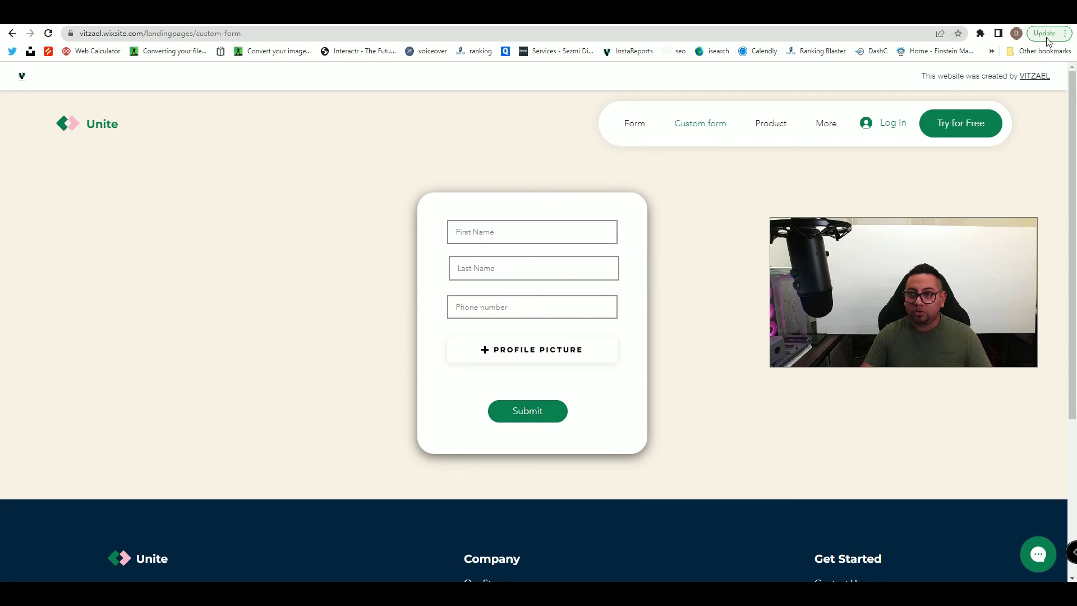
left_click(1066, 35)
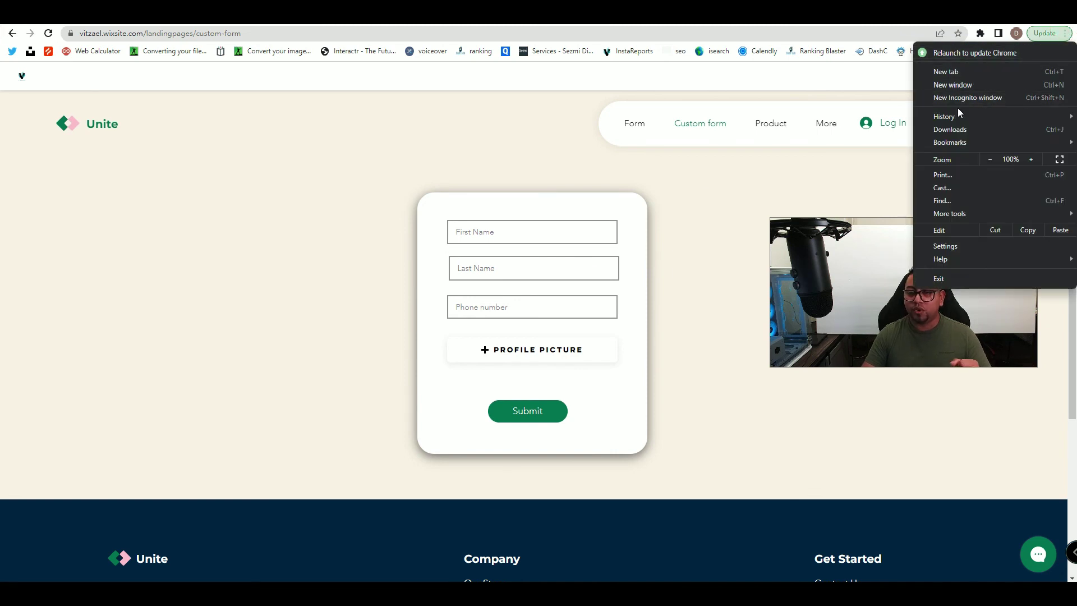
- Fill Last Name 'test last name', a test phone number, and description 'destroription'
left_click(696, 195)
left_click(547, 227)
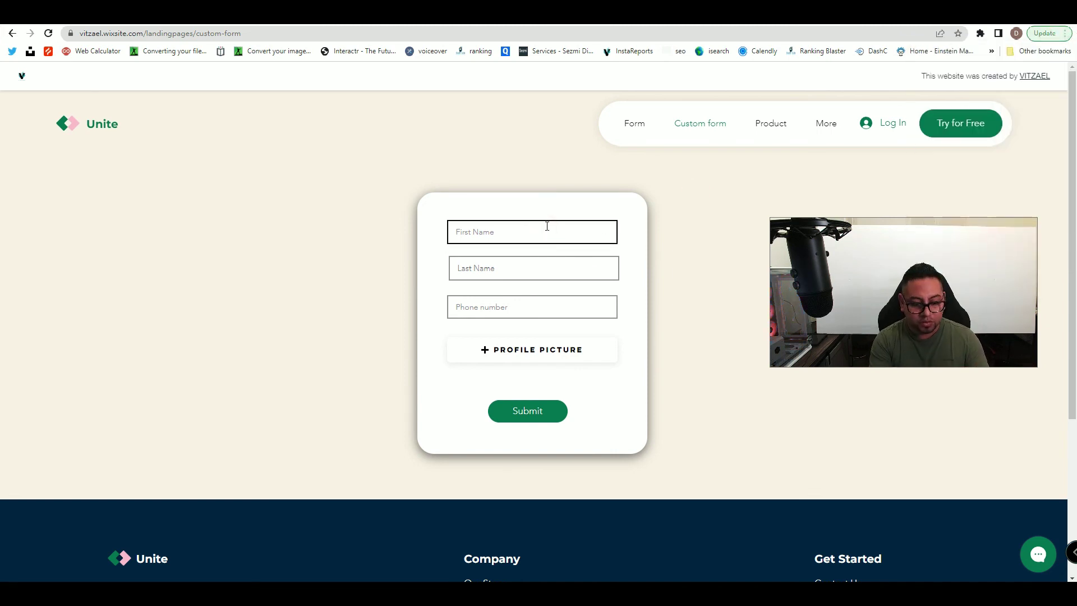
left_click(519, 275)
type("test last name")
left_click(504, 310)
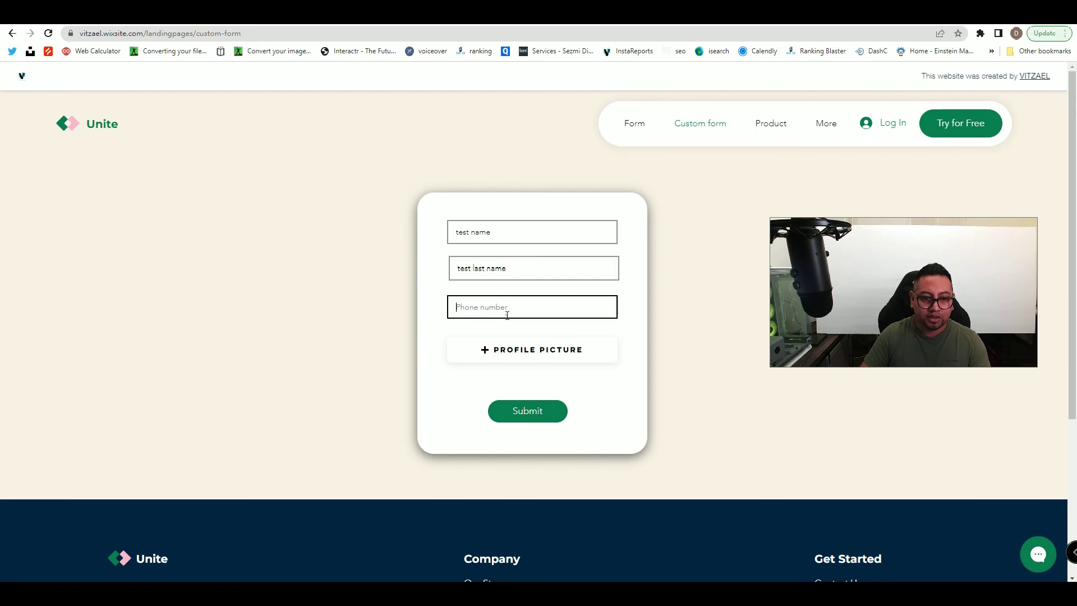
type("555-")
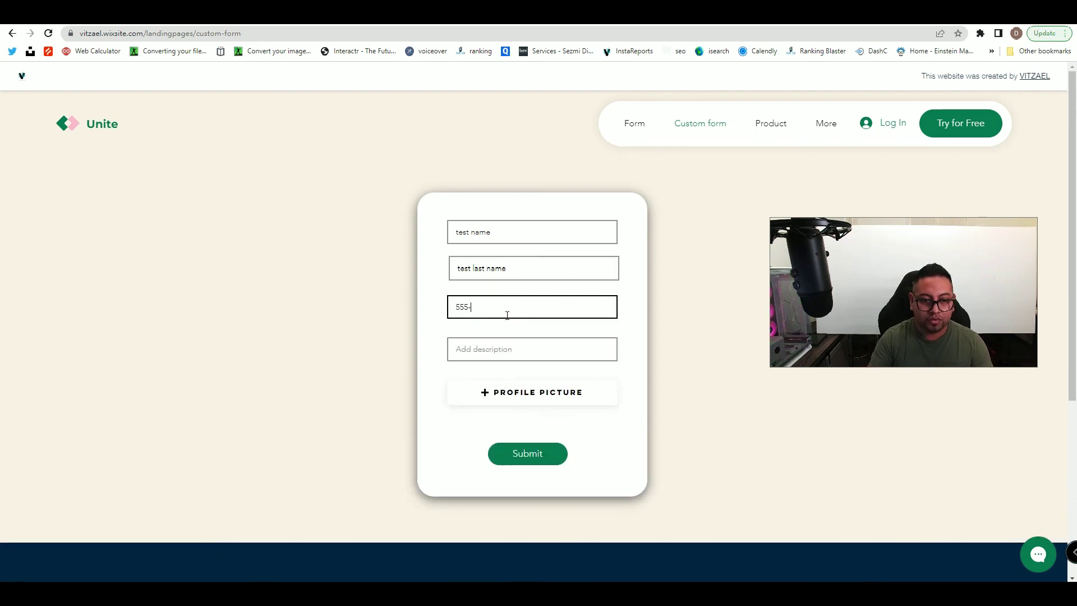
type("555-5555")
left_click(505, 346)
type("destro")
type("ription")
- Attach old.png, submit the form, confirm the success message, and return to the editor
left_click(528, 406)
left_click(236, 108)
left_click(805, 541)
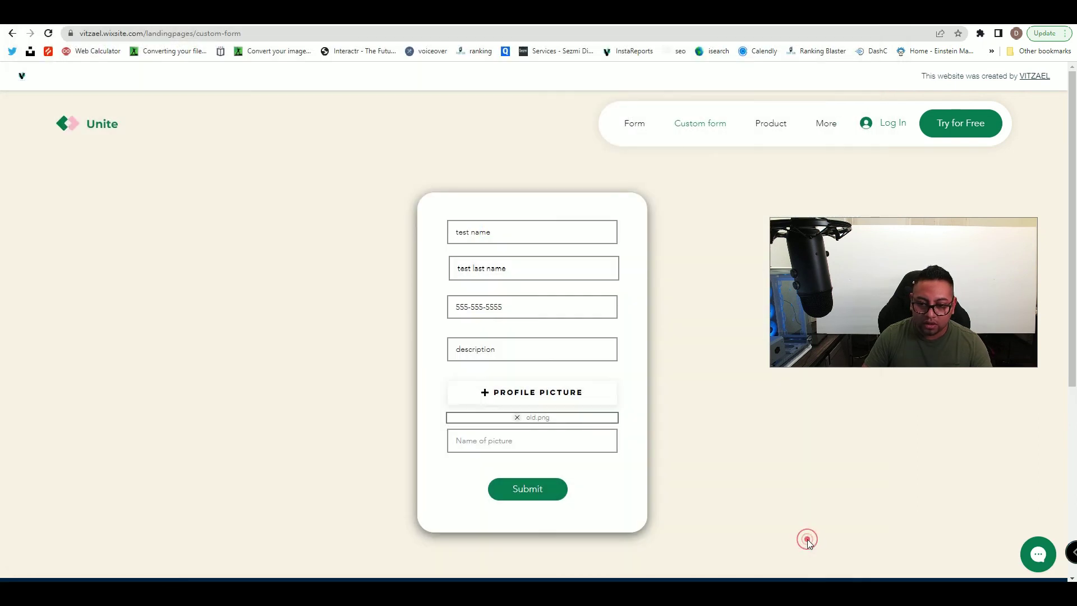
left_click(522, 440)
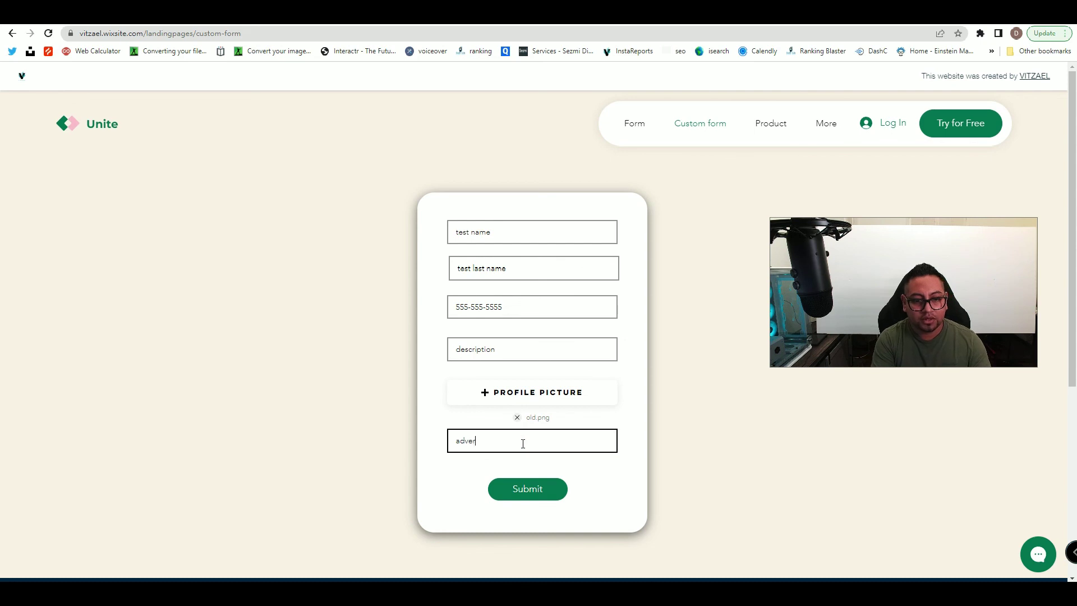
left_click(528, 485)
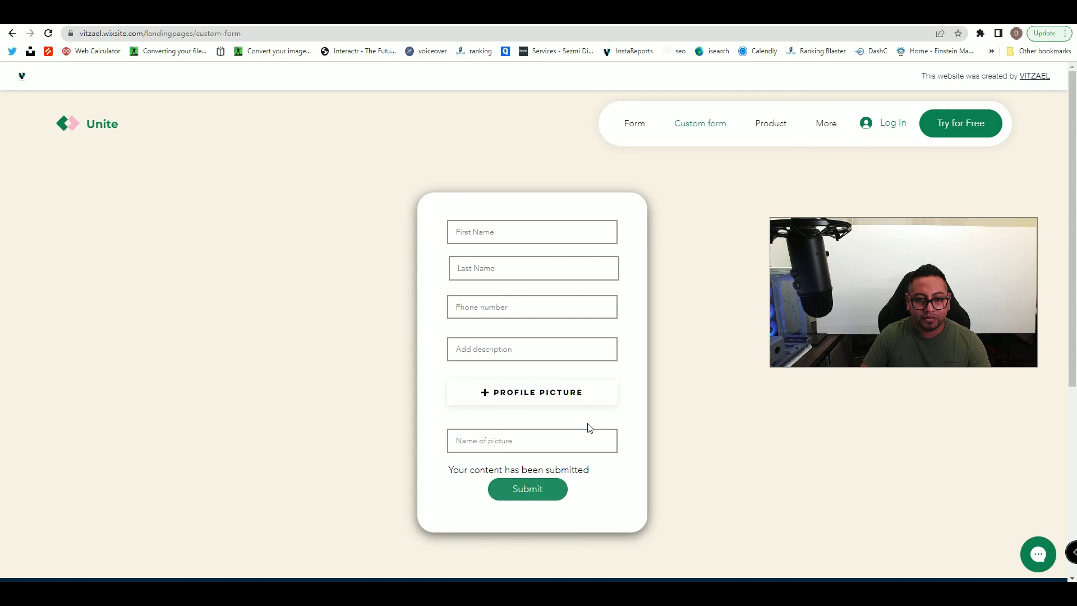
left_click_drag(448, 470, 590, 471)
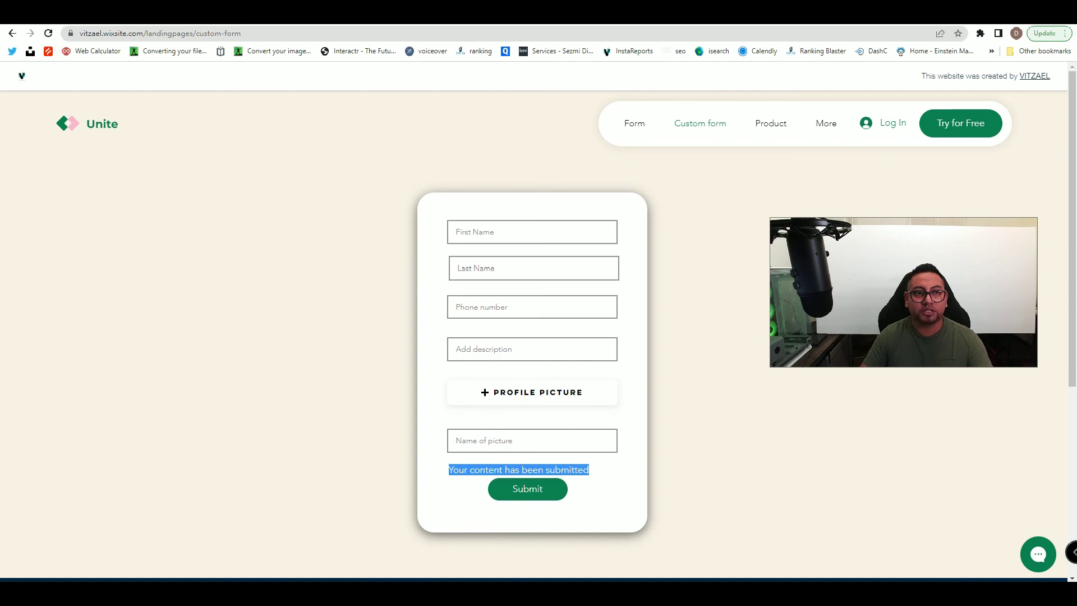
left_click(319, 13)
left_click(710, 210)
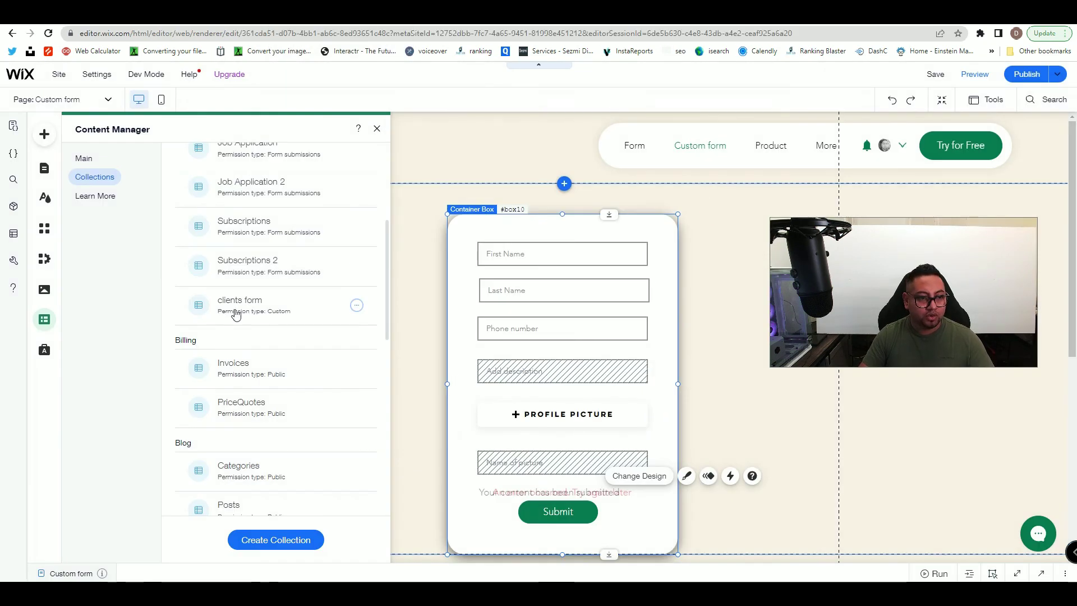
- Open the clients form collection and view the new test entry with its image and picture name
left_click(263, 312)
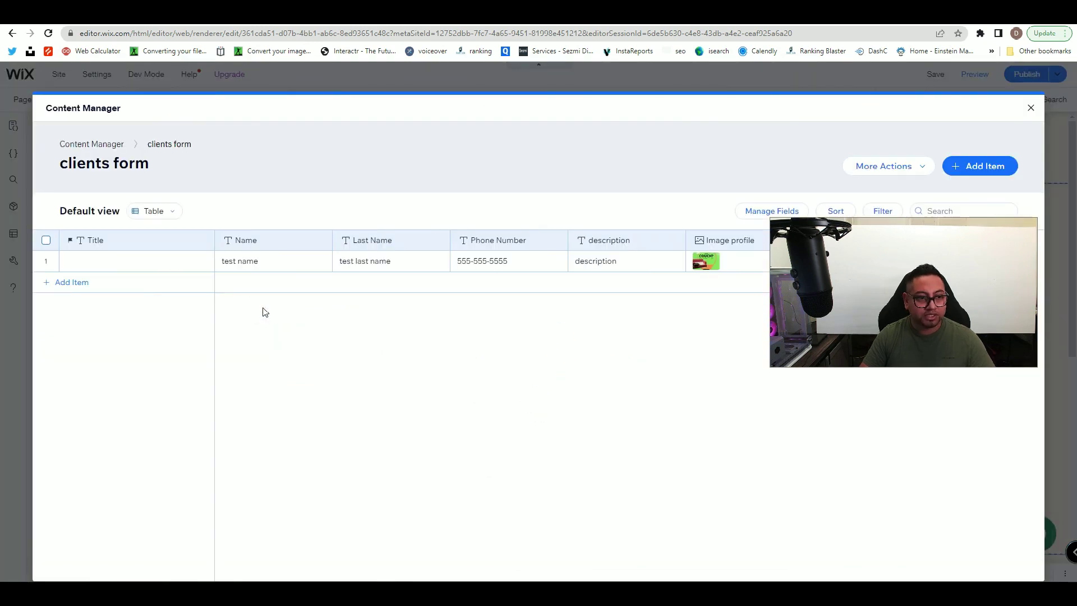
left_click_drag(897, 230, 868, 364)
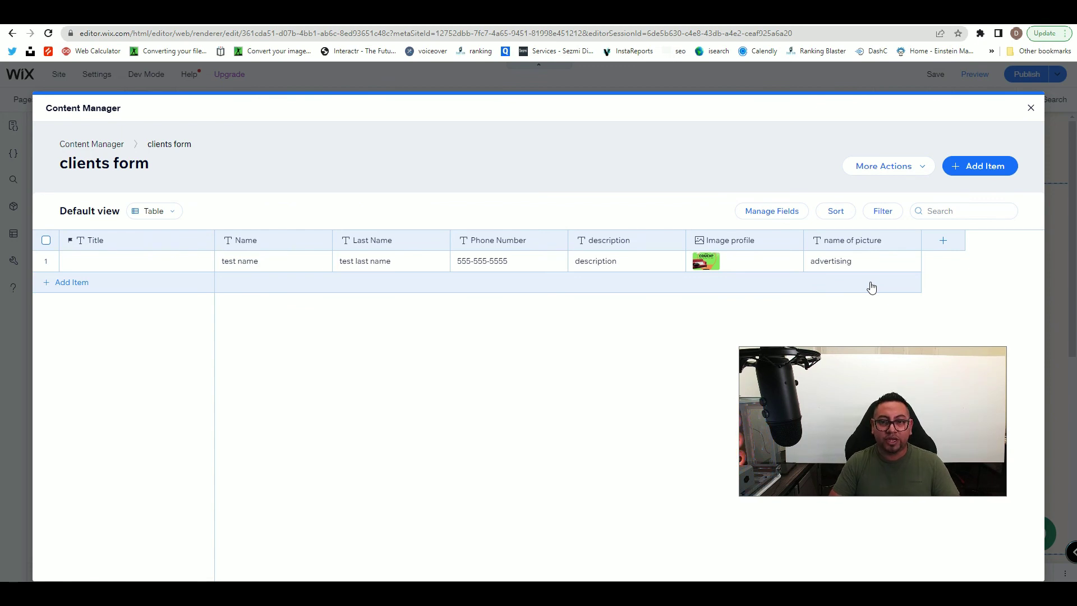
left_click_drag(900, 434, 539, 166)
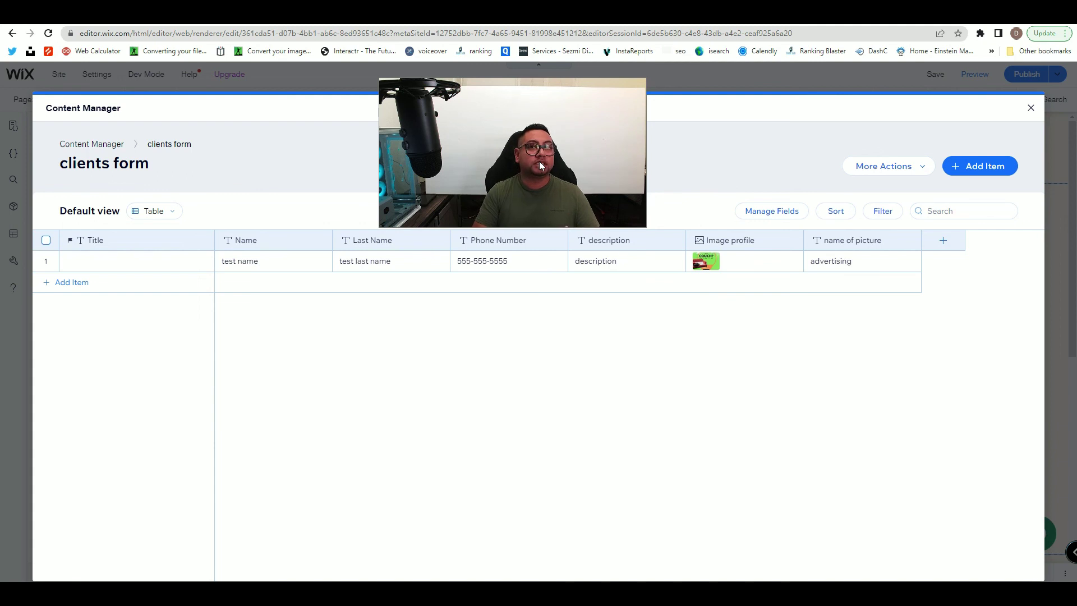